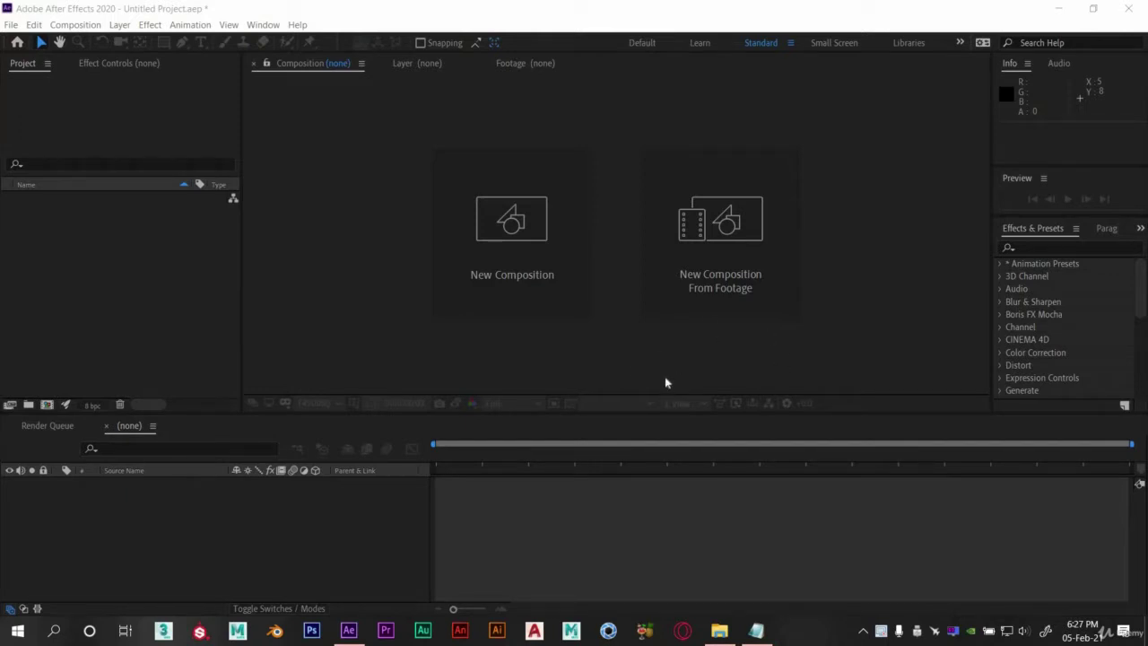
Create a new composition named "composition 1" at 2000 x 3079 px, 24 fps, with a 20-second duration.
{"action": "left_click", "coordinate": [529, 239]}
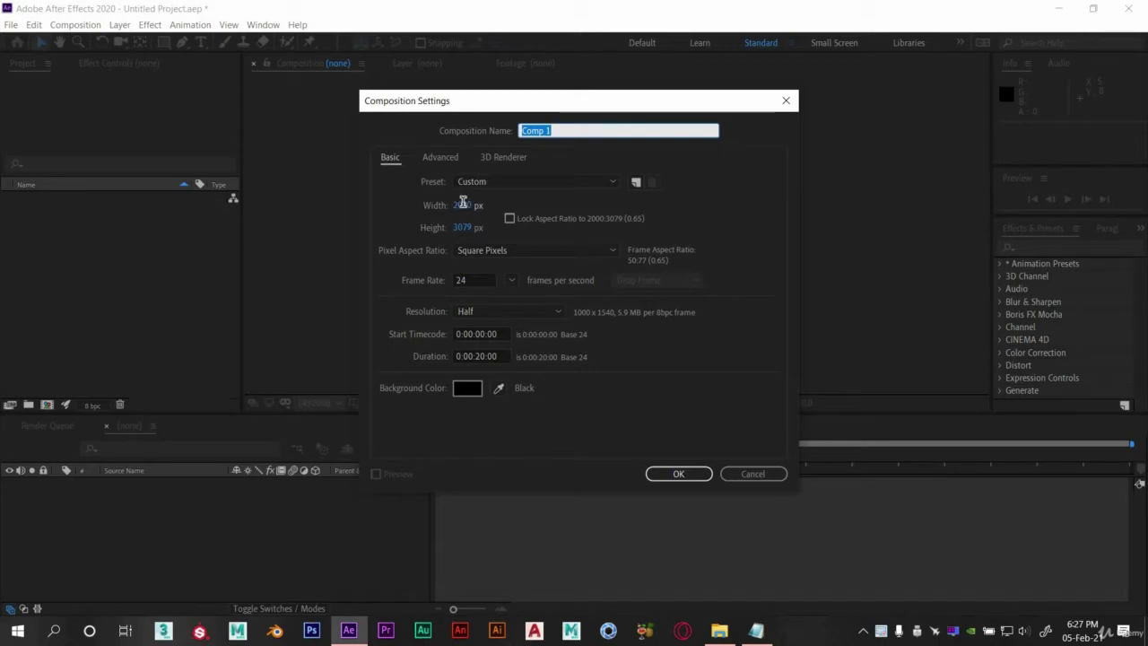
{"action": "left_click", "coordinate": [469, 204]}
{"action": "left_click", "coordinate": [498, 128]}
{"action": "type", "text": "composition"}
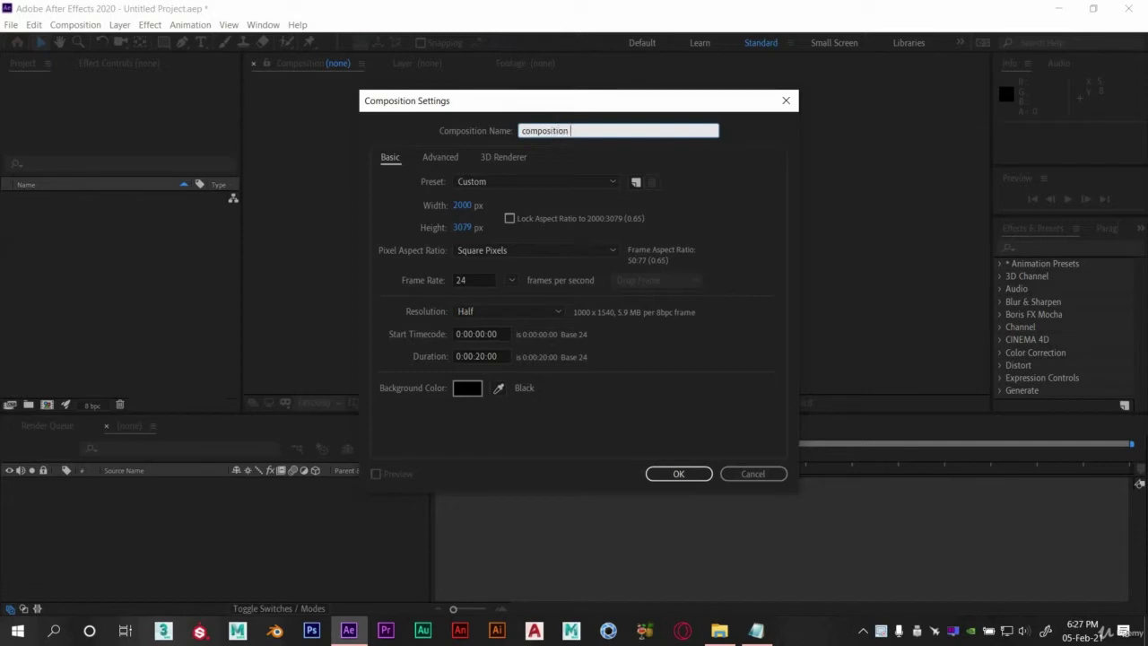
{"action": "type", "text": " 1"}
{"action": "left_click", "coordinate": [463, 206]}
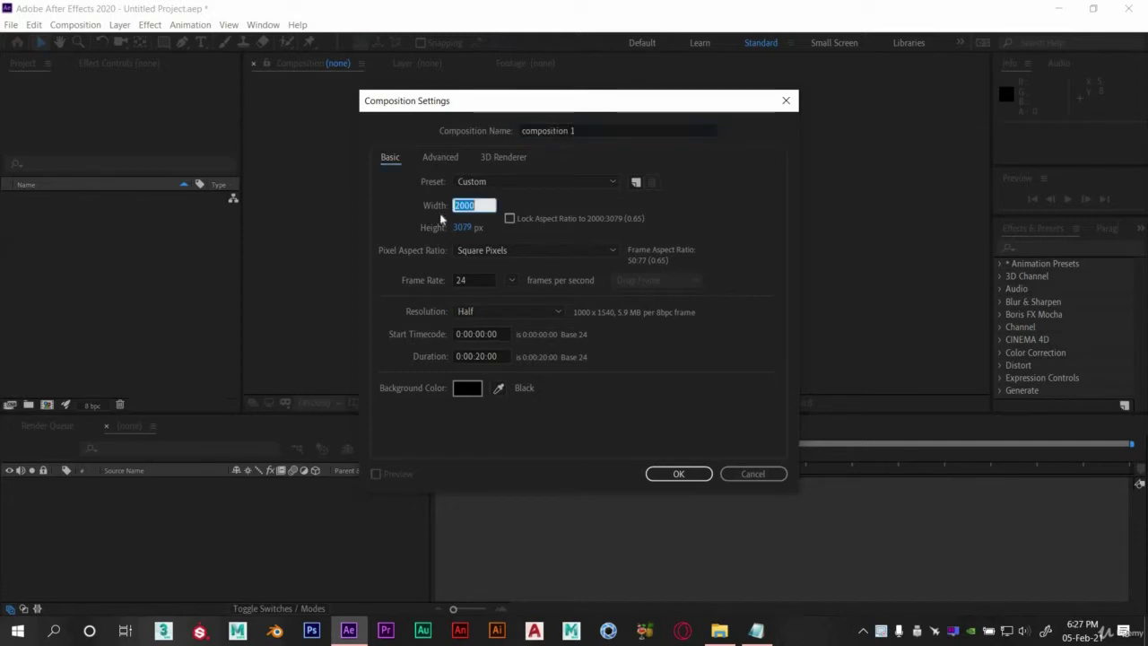
{"action": "left_click", "coordinate": [459, 228]}
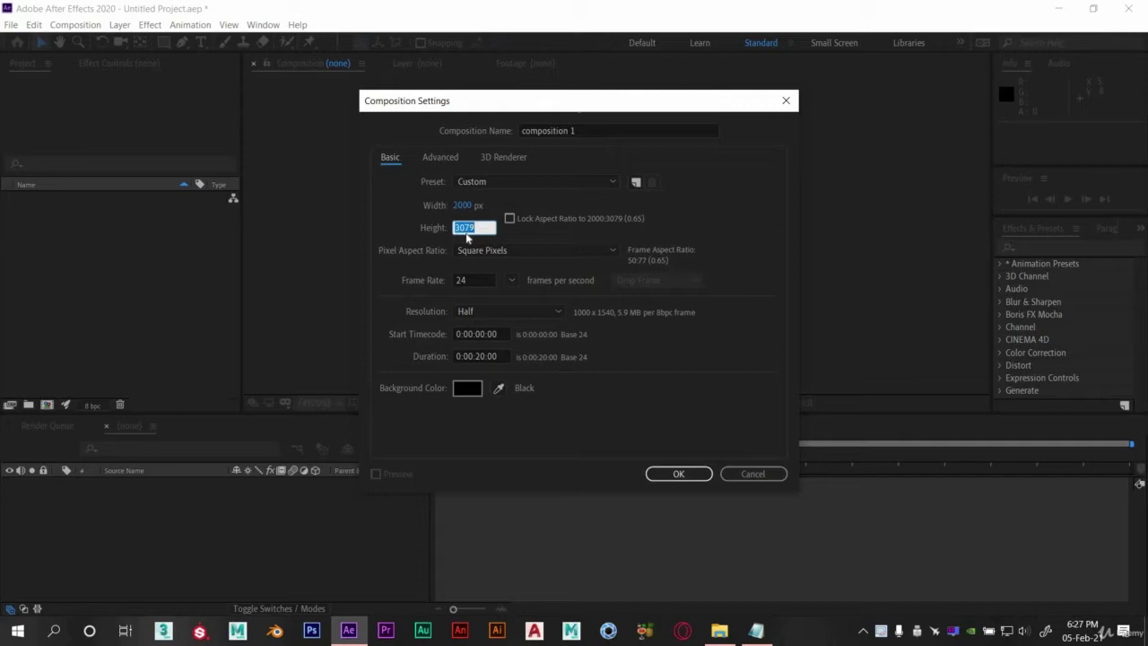
{"action": "left_click", "coordinate": [466, 356]}
{"action": "left_click", "coordinate": [674, 473]}
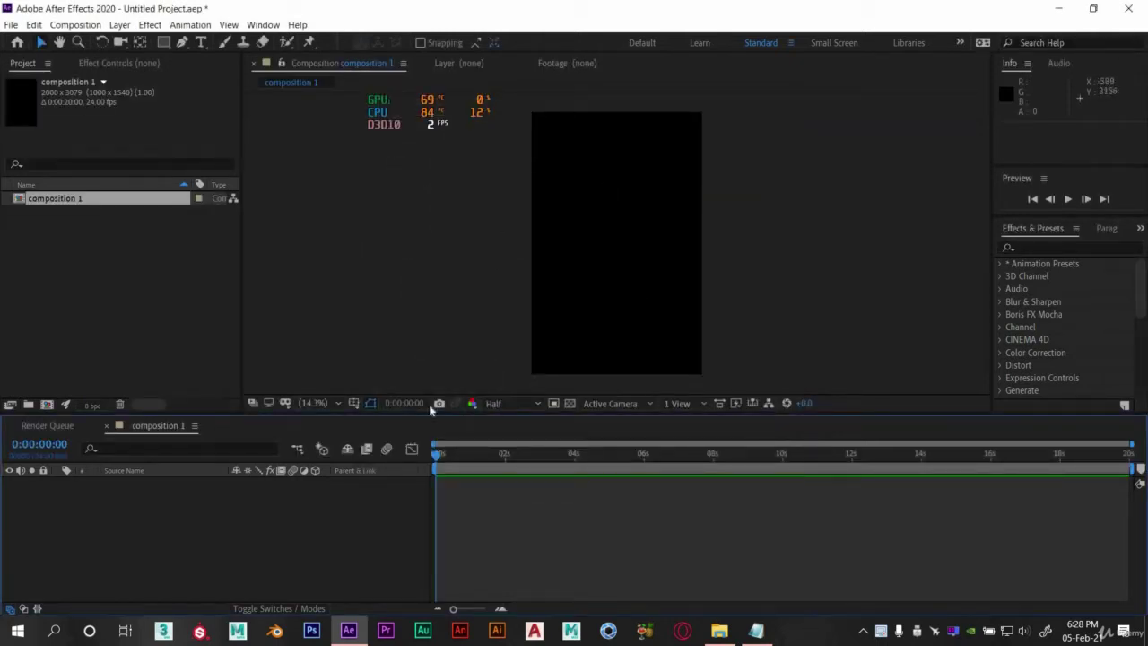
{"action": "left_click", "coordinate": [329, 400]}
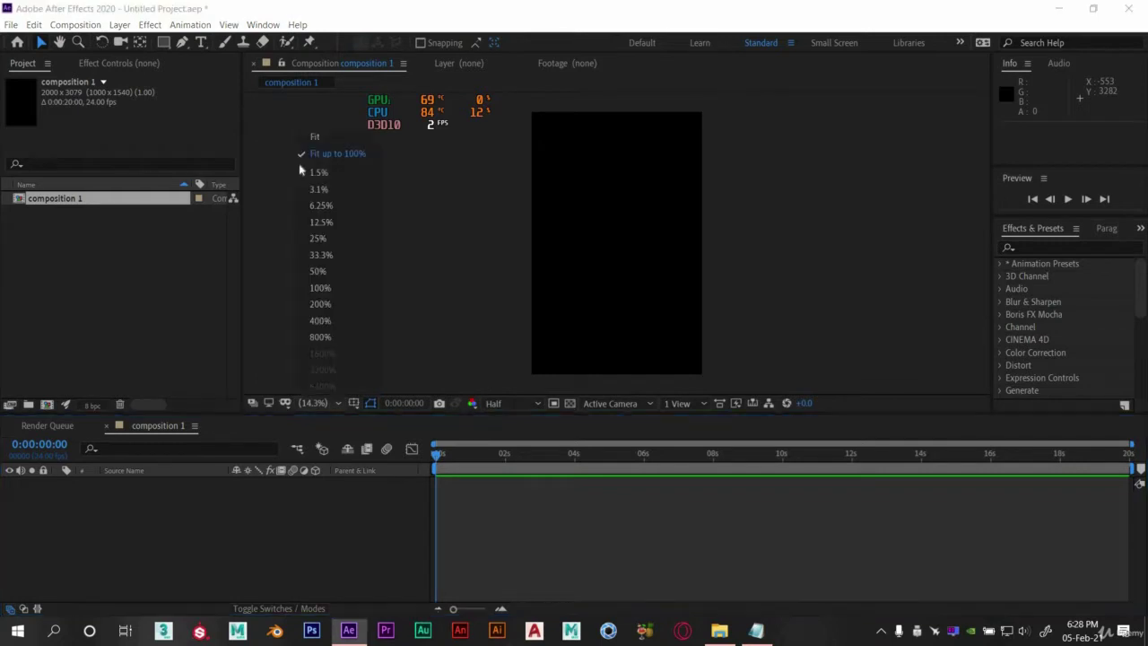
{"action": "left_click", "coordinate": [619, 222]}
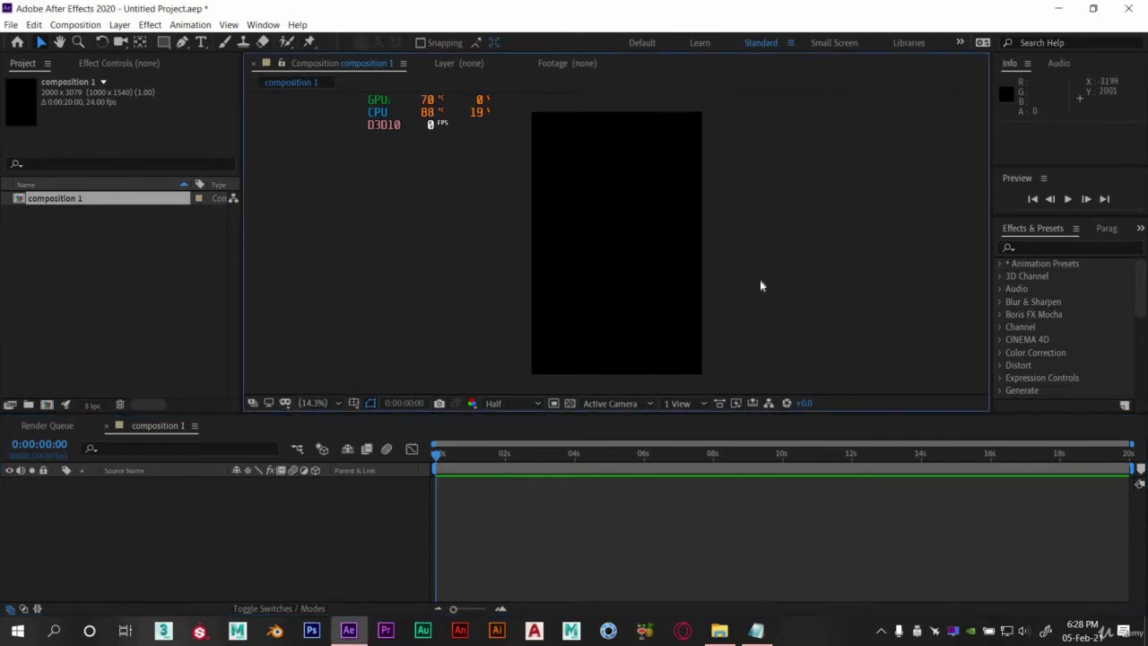
Switch to File Explorer and import the hand and superhero body PSD files from the client file hero folder into the After Effects project.
{"action": "left_click", "coordinate": [720, 631]}
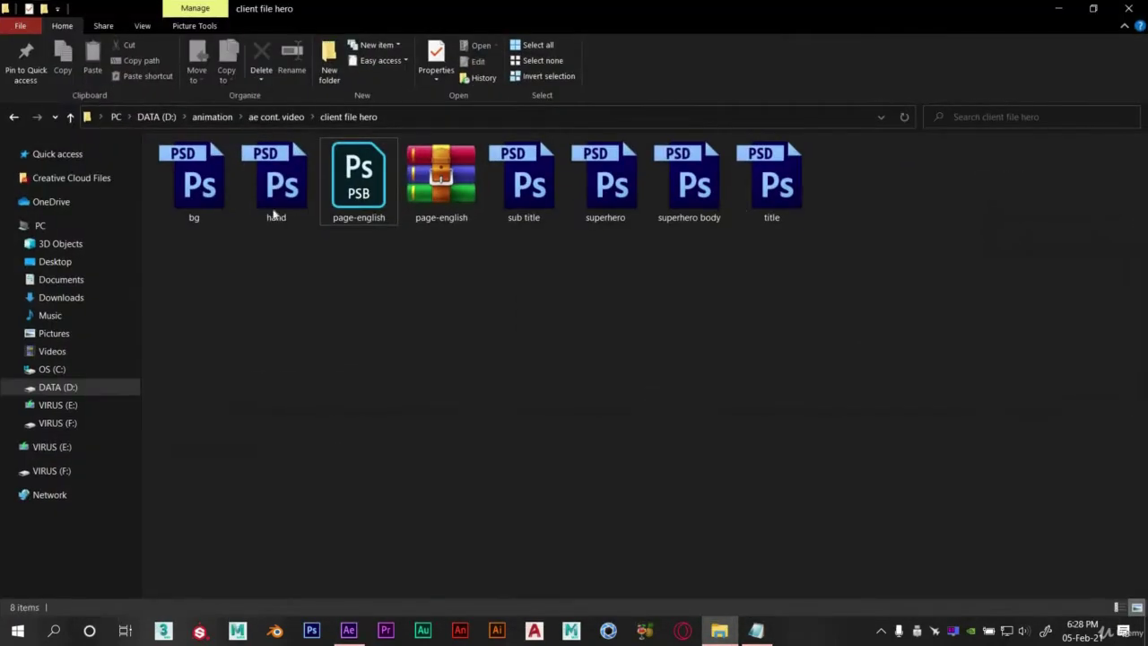
{"action": "left_click", "coordinate": [195, 204]}
{"action": "left_click", "coordinate": [265, 190]}
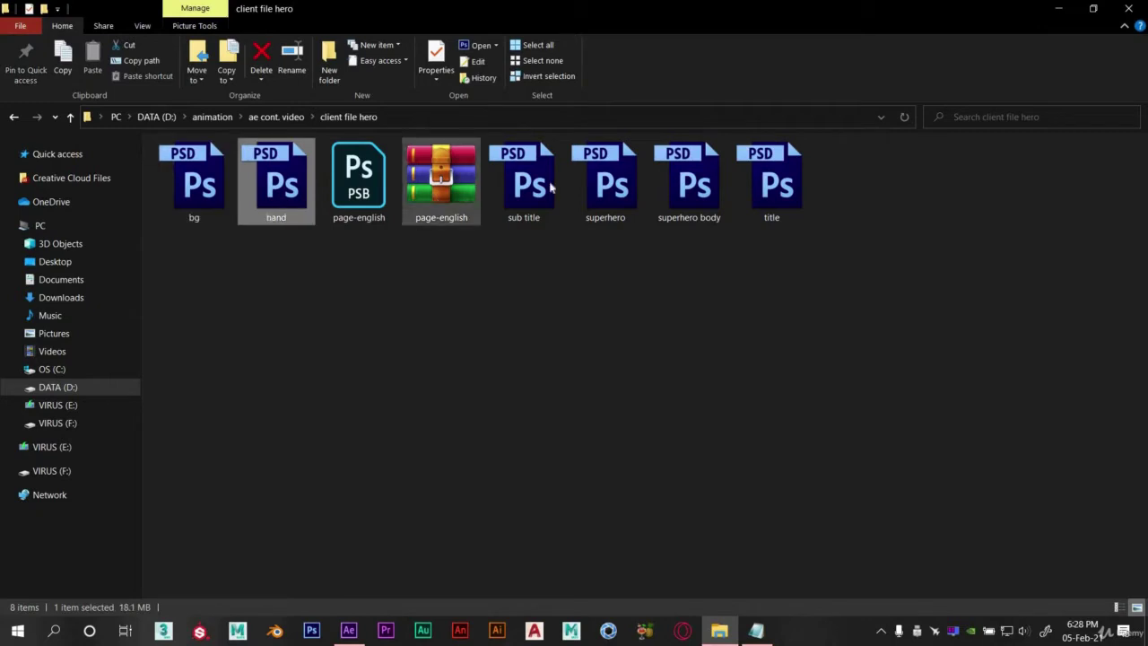
{"action": "left_click", "coordinate": [701, 312]}
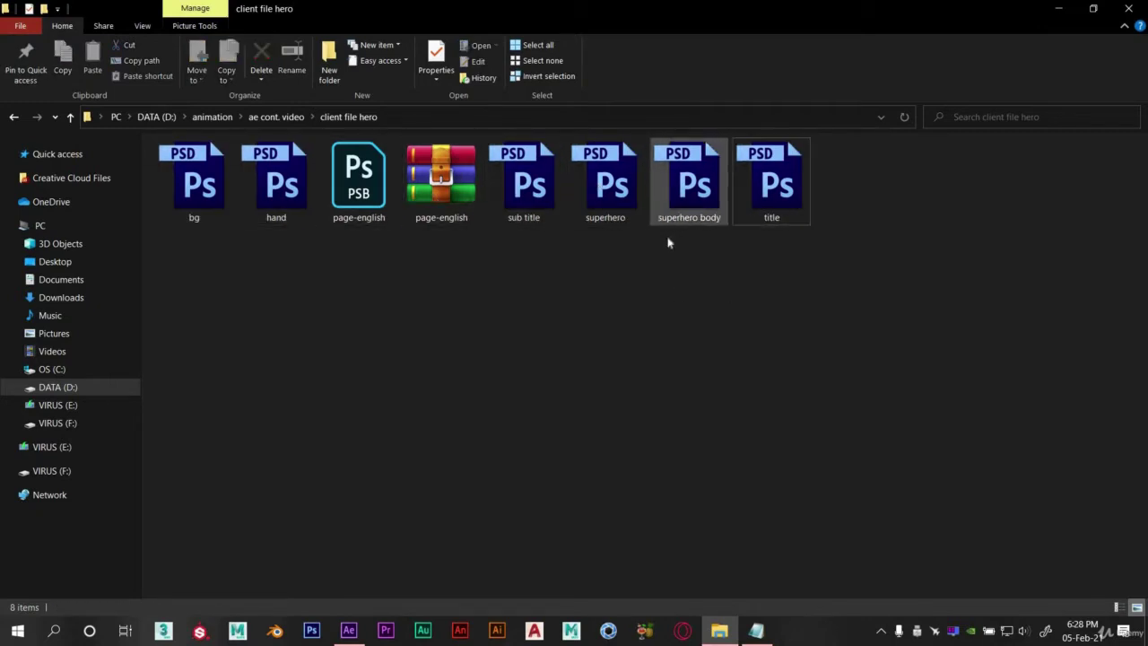
{"action": "left_click", "coordinate": [579, 208]}
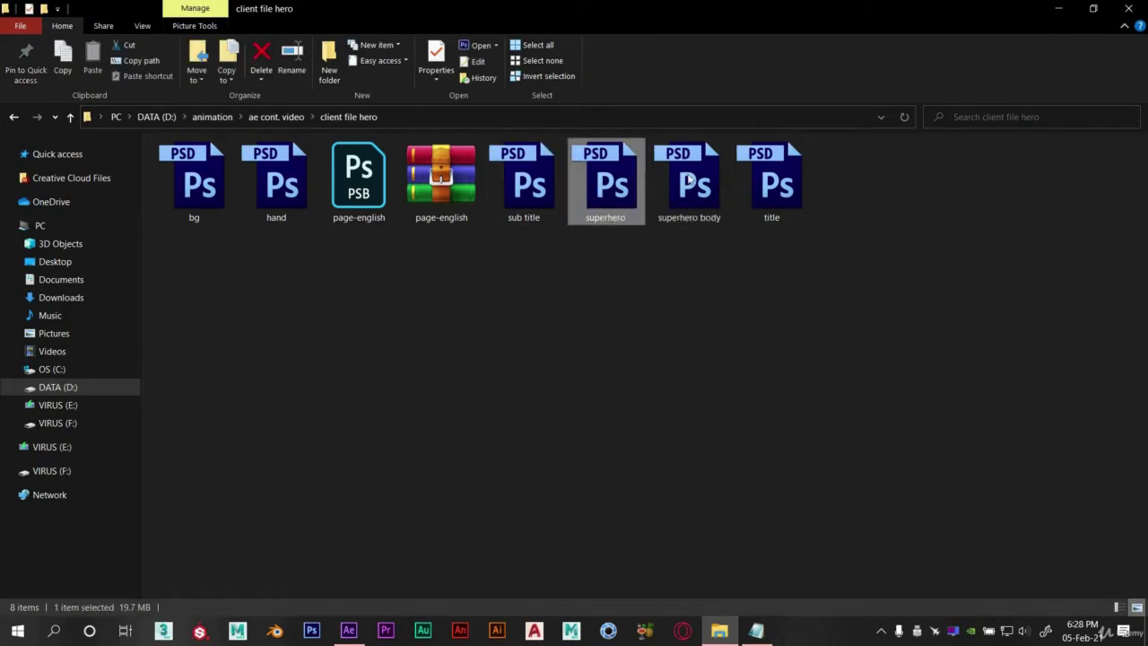
{"action": "left_click", "coordinate": [689, 179]}
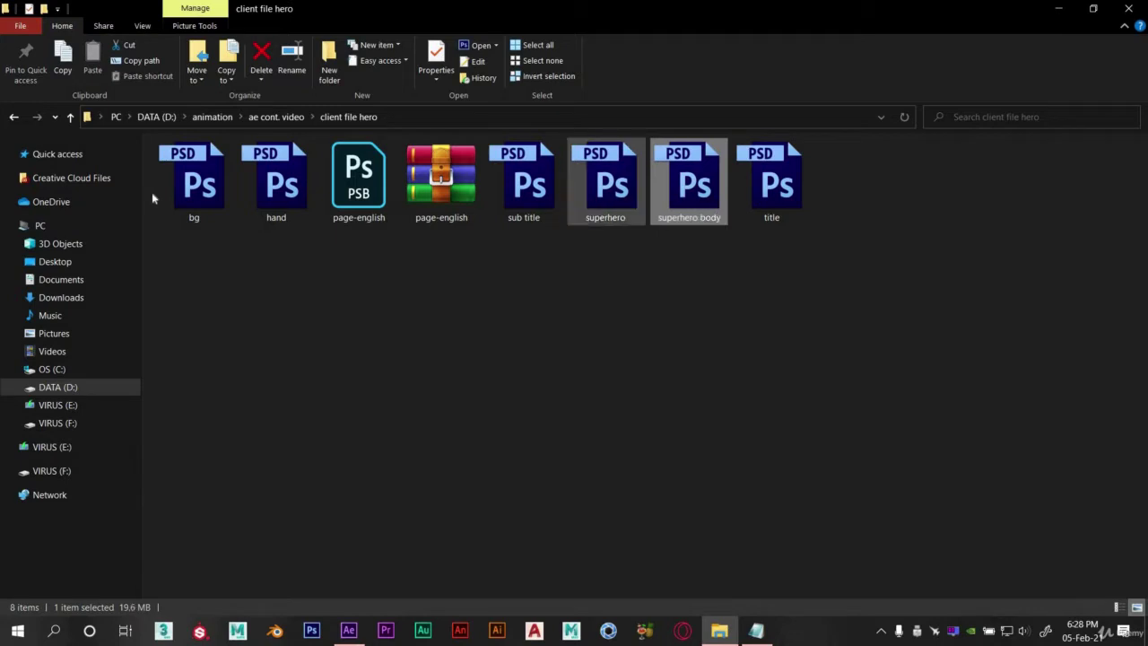
{"action": "left_click", "coordinate": [270, 186], "text": "ctrl"}
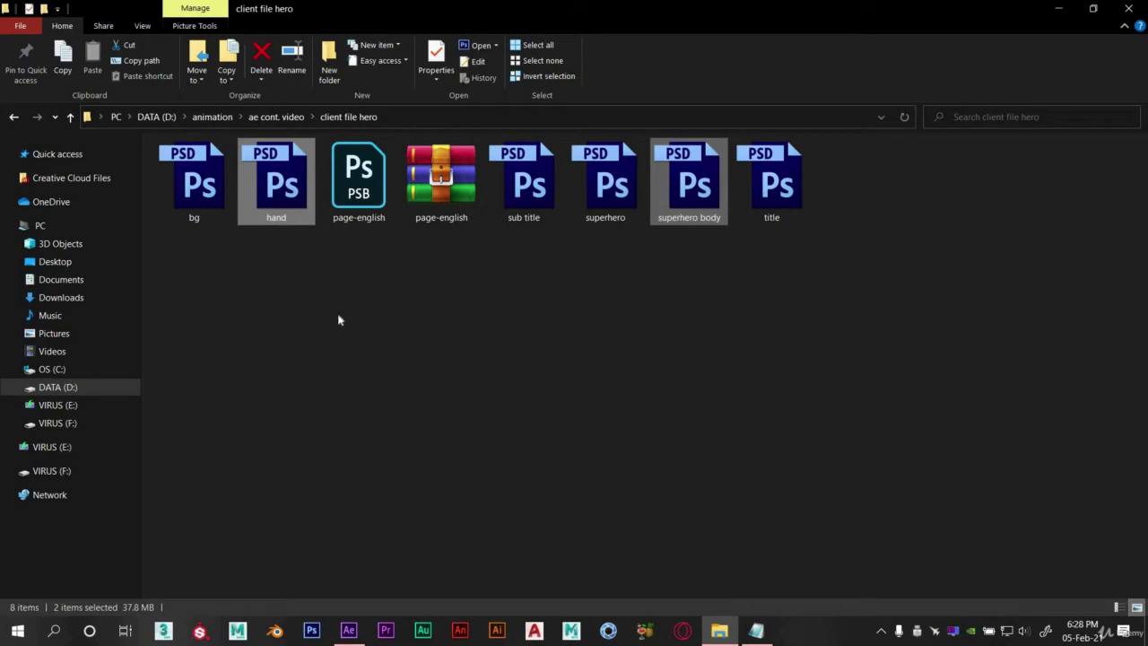
{"action": "left_click_drag", "start_coordinate": [276, 179], "coordinate": [79, 269]}
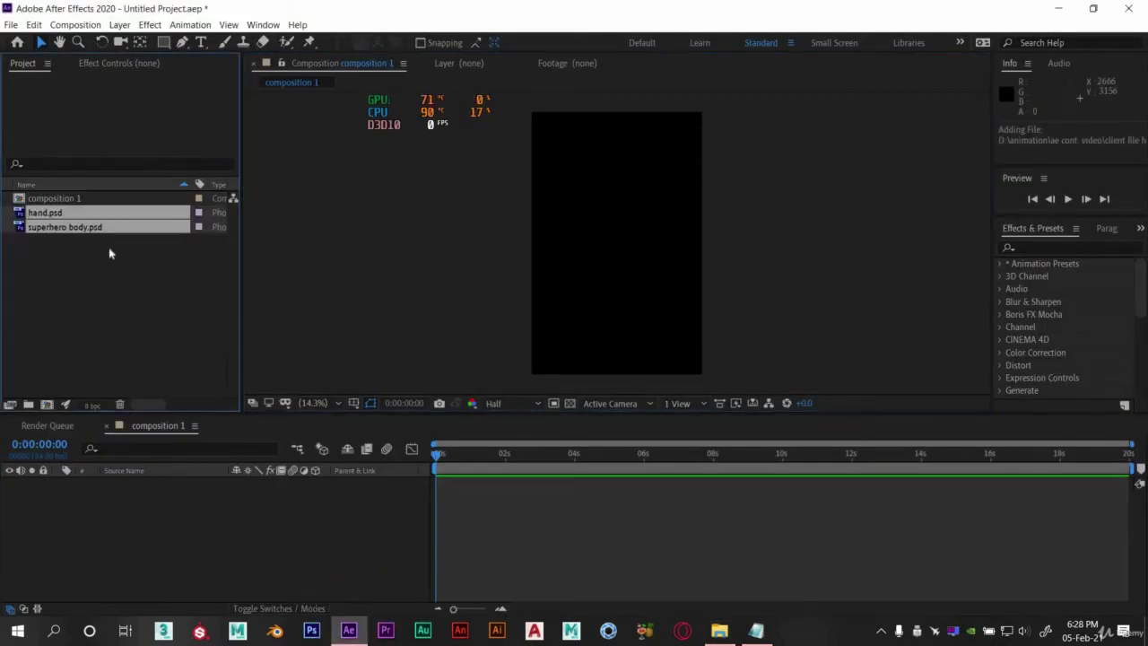
Add a pale mint solid layer named "background 1" at 2000 x 3079 px to the composition.
{"action": "right_click", "coordinate": [144, 511]}
{"action": "mouse_move", "coordinate": [204, 368]}
{"action": "left_click", "coordinate": [377, 400]}
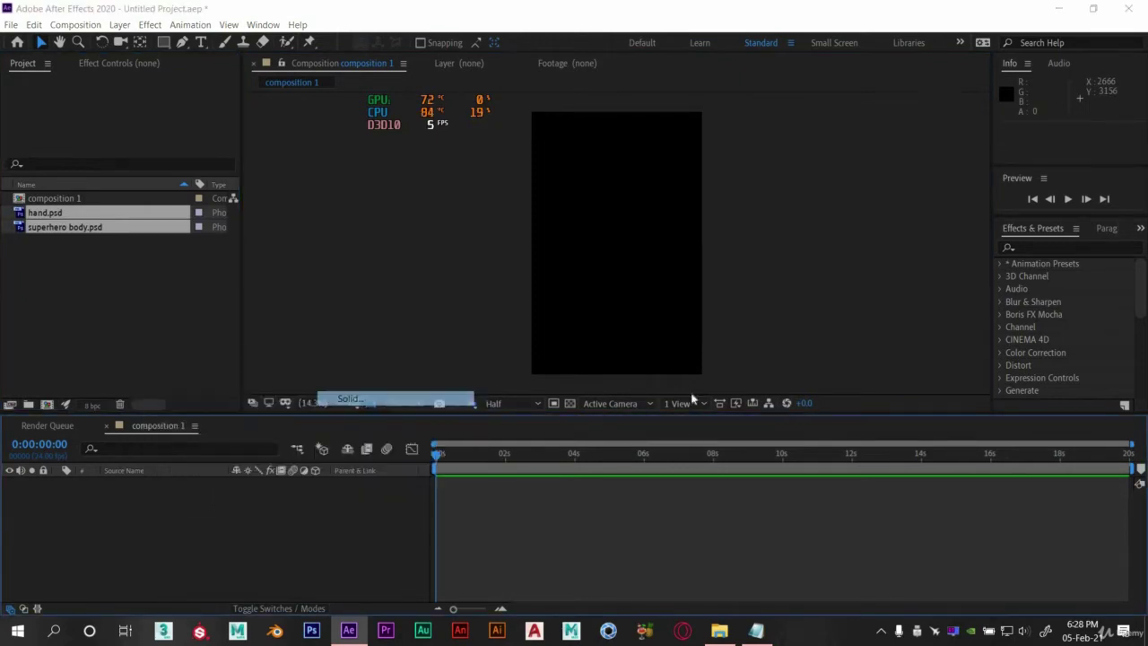
{"action": "left_click", "coordinate": [866, 416]}
{"action": "left_click_drag", "start_coordinate": [285, 357], "coordinate": [198, 315]}
{"action": "left_click", "coordinate": [492, 332]}
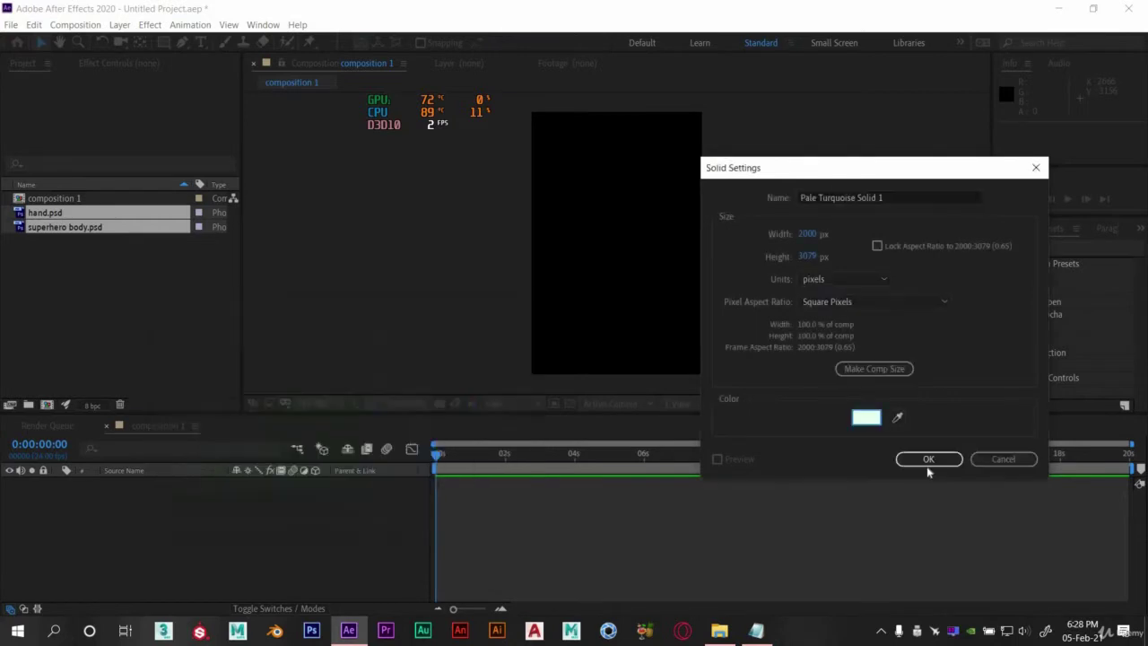
{"action": "left_click", "coordinate": [790, 198]}
{"action": "type", "text": "so"}
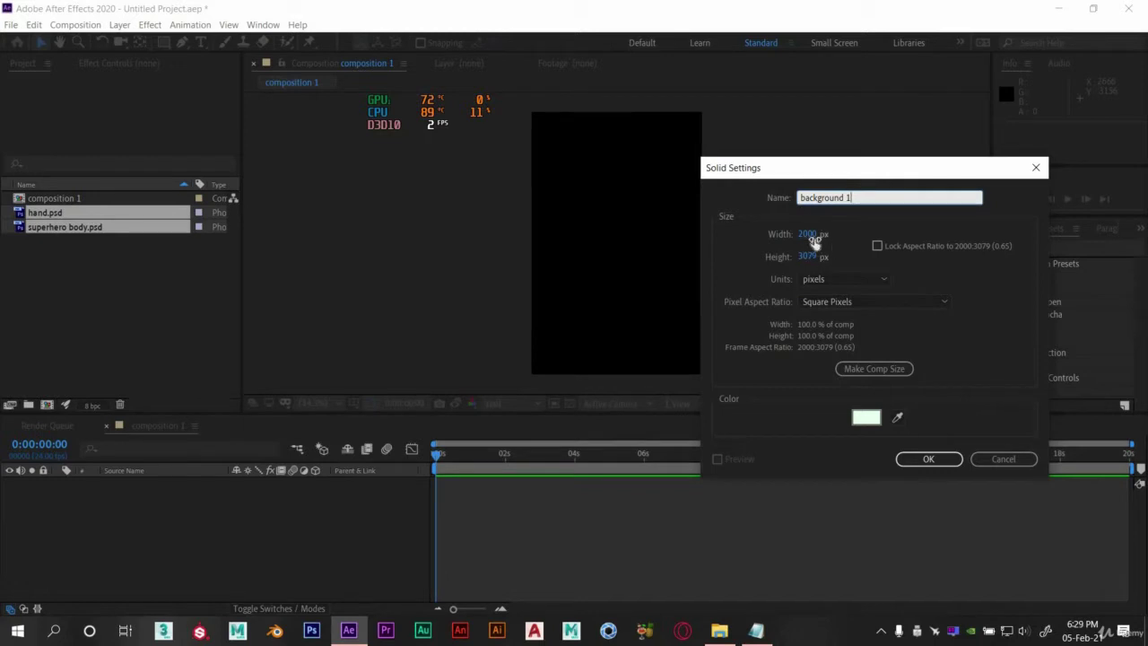
{"action": "left_click", "coordinate": [929, 459]}
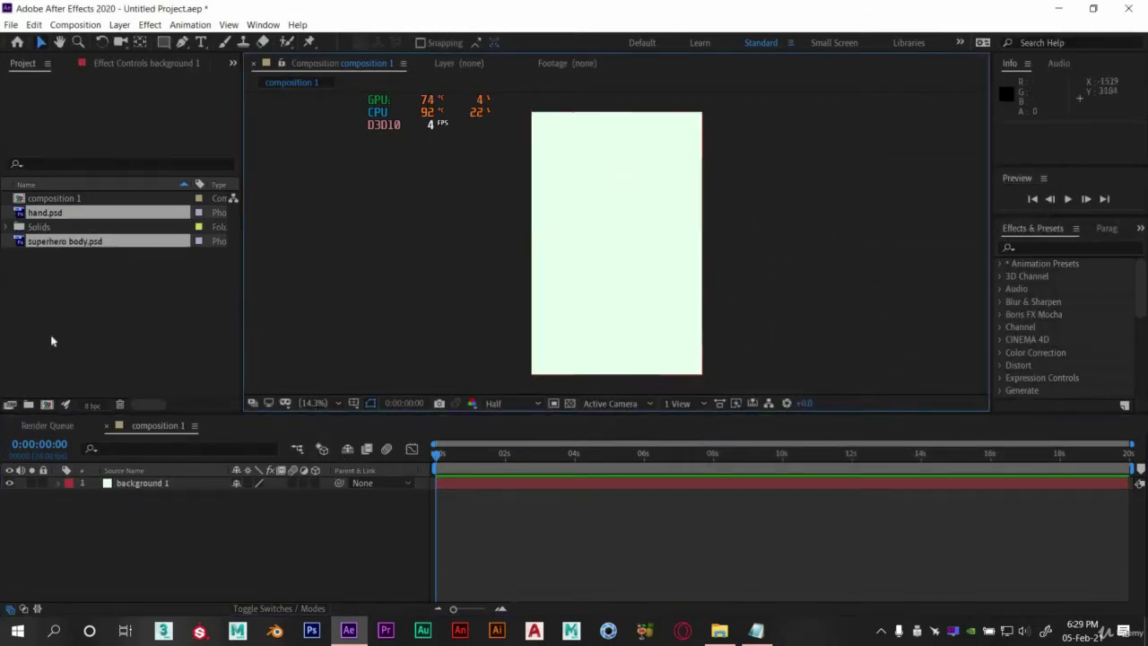
Place hand.psd and superhero body.psd above the background layer in the timeline and scale both to 126%.
{"action": "left_click", "coordinate": [67, 217]}
{"action": "left_click", "coordinate": [45, 212]}
{"action": "left_click", "coordinate": [72, 242], "text": "ctrl"}
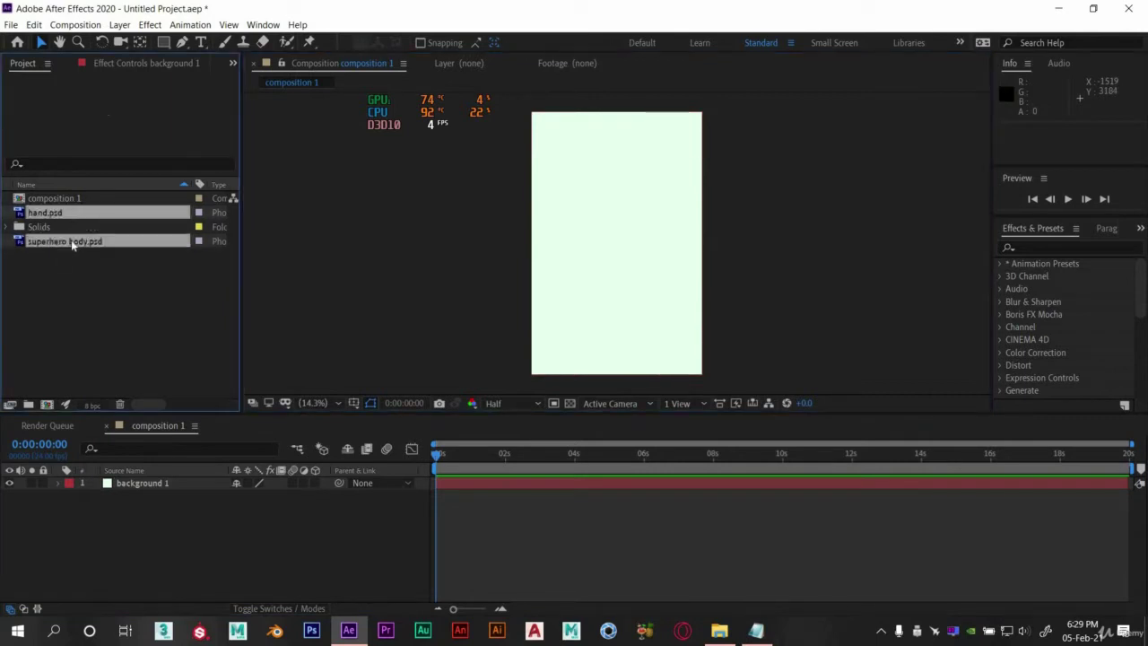
{"action": "left_click_drag", "start_coordinate": [104, 464], "coordinate": [108, 483]}
{"action": "key", "text": "s"}
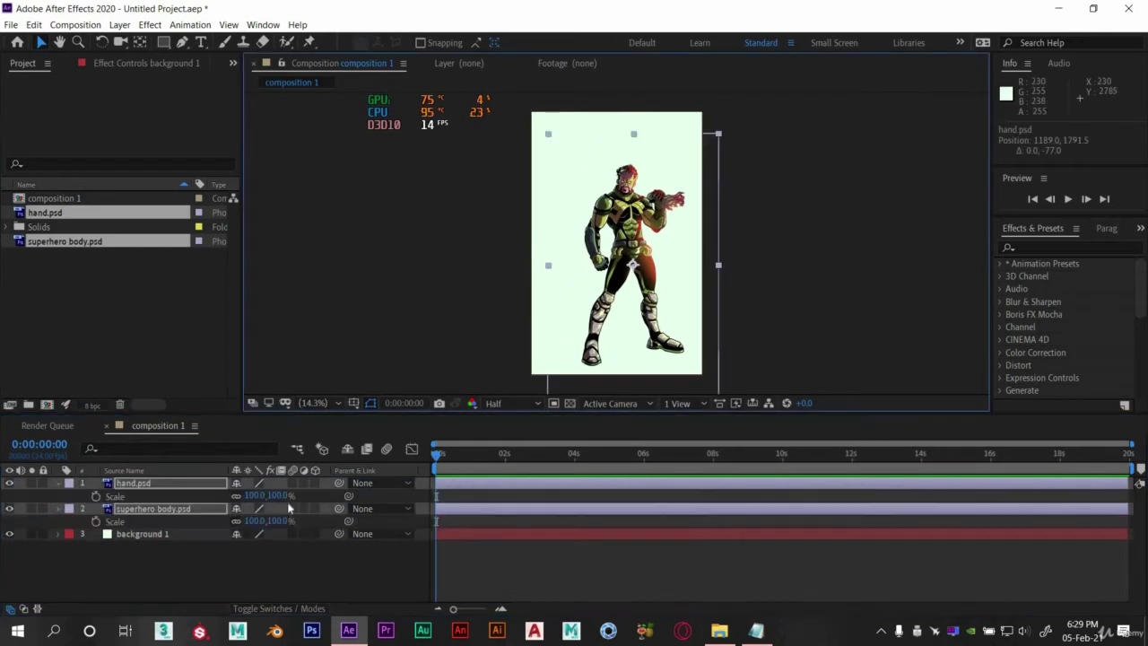
{"action": "left_click_drag", "start_coordinate": [256, 496], "coordinate": [279, 495]}
Pre-compose the hand and superhero body layers into a new composition named "hero".
{"action": "right_click", "coordinate": [171, 482]}
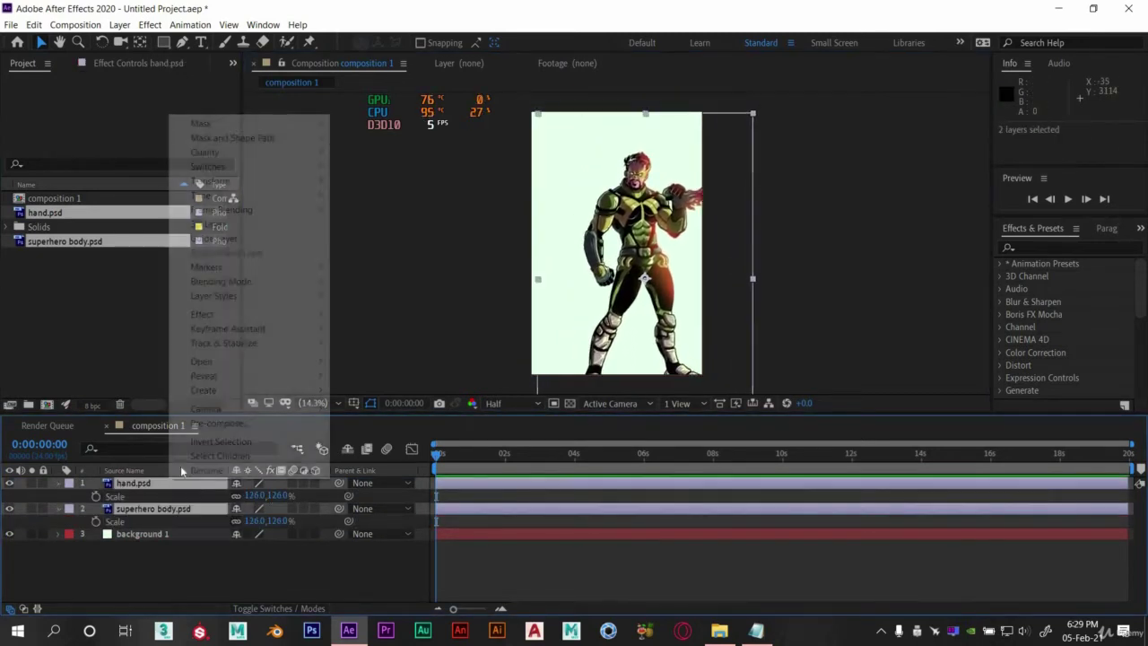
{"action": "left_click", "coordinate": [220, 423]}
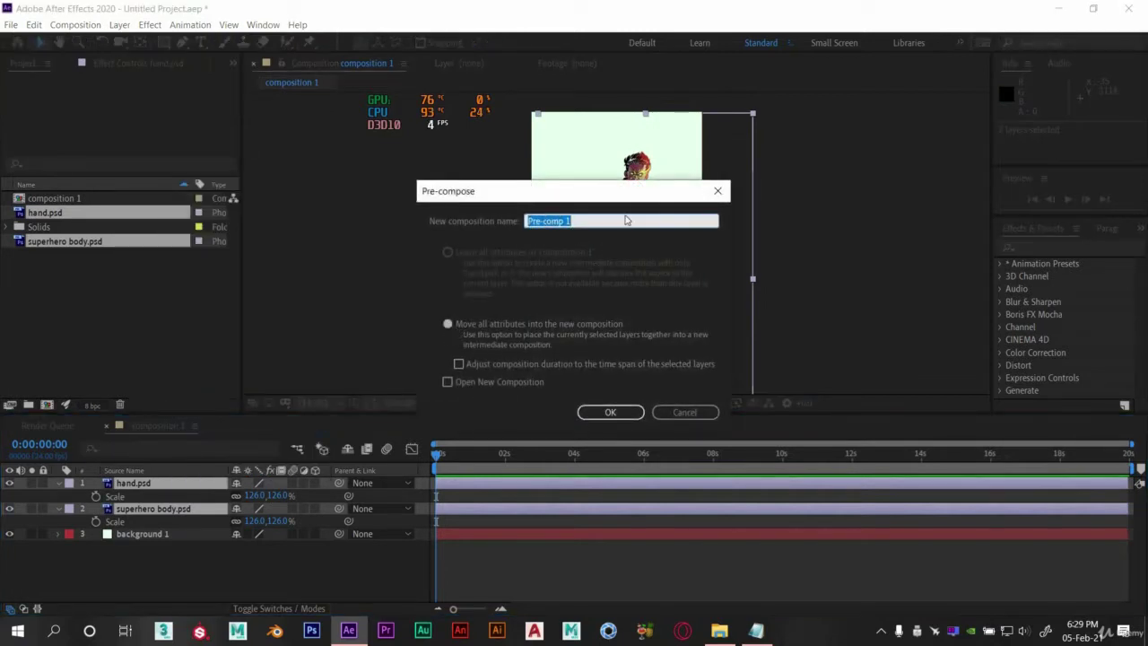
{"action": "type", "text": "hero"}
{"action": "left_click", "coordinate": [615, 415]}
Inside the hero composition, move both layers together to about 1021, 1574.5 so the whole figure fits the frame.
{"action": "double_click", "coordinate": [135, 482]}
{"action": "left_click_drag", "start_coordinate": [122, 524], "coordinate": [175, 478]}
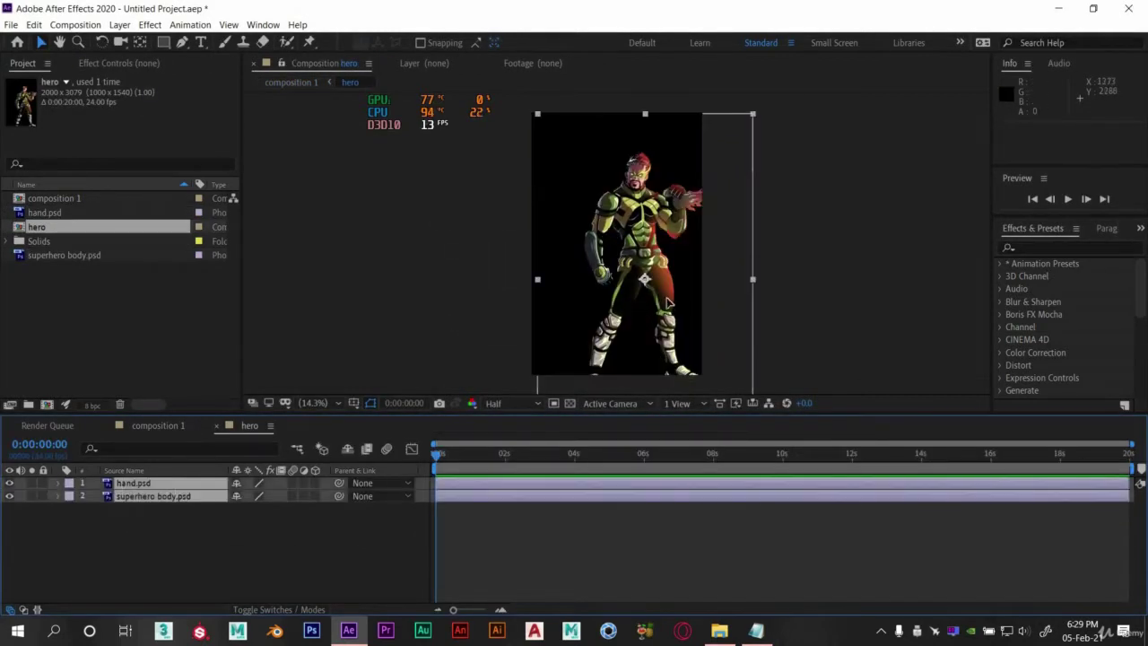
{"action": "left_click_drag", "start_coordinate": [675, 298], "coordinate": [639, 274]}
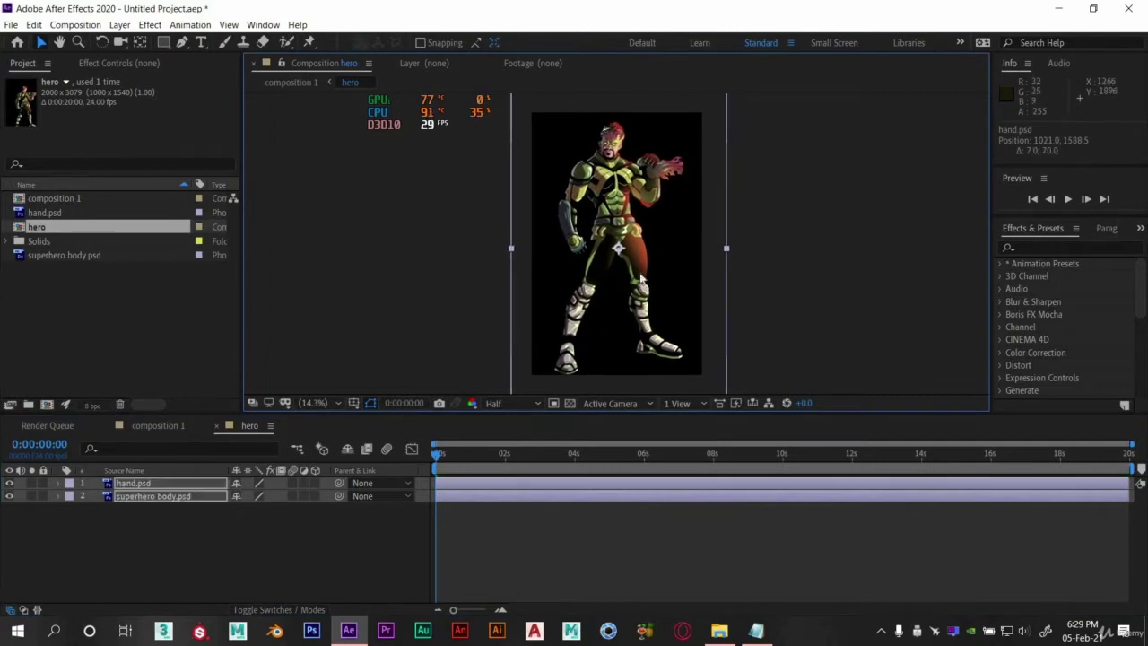
Back in composition 1, move the hero layer to about 1329, 1770.5 and keyframe that position at 4 seconds.
{"action": "left_click", "coordinate": [154, 425]}
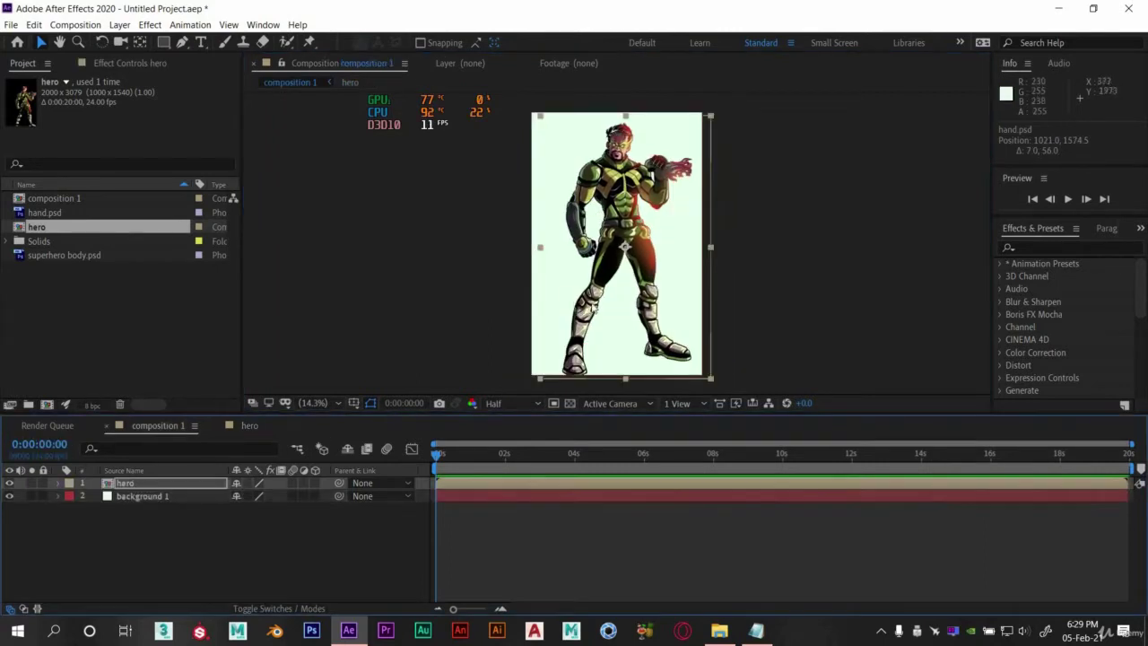
{"action": "left_click_drag", "start_coordinate": [592, 307], "coordinate": [619, 323]}
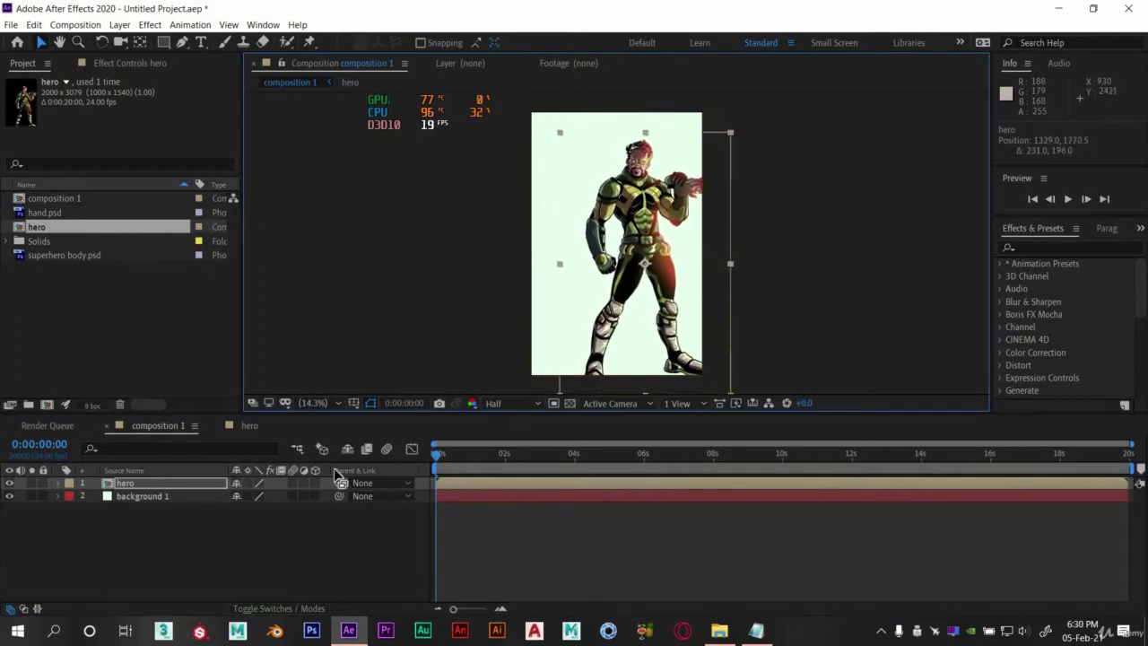
{"action": "key", "text": "p"}
{"action": "left_click", "coordinate": [96, 496]}
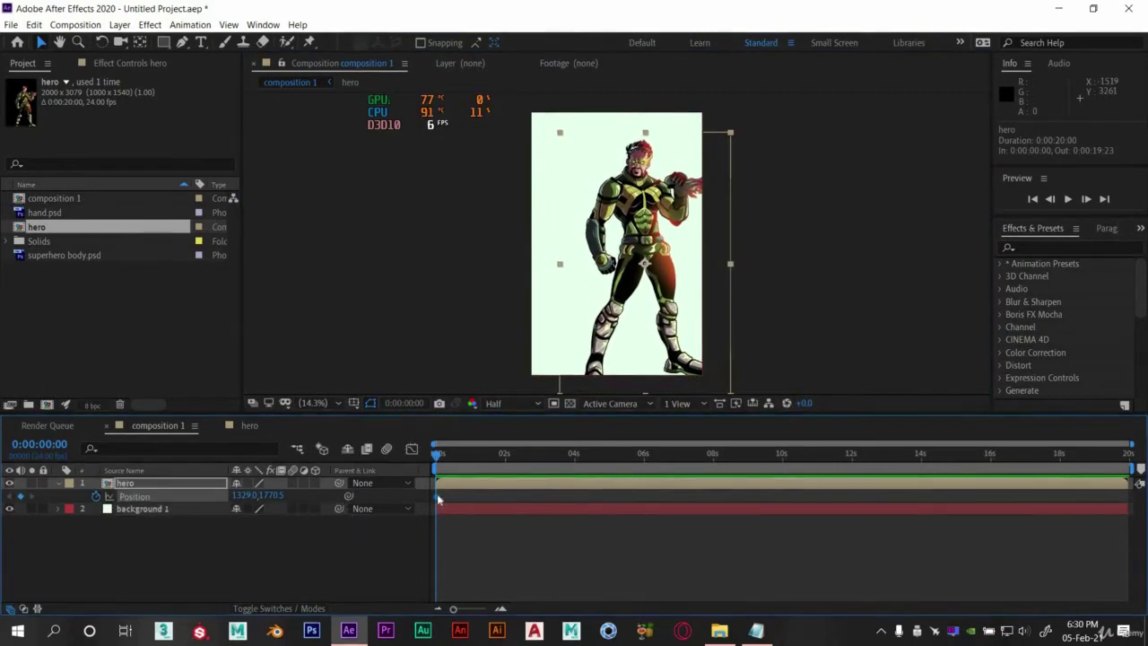
{"action": "mouse_move", "coordinate": [563, 497]}
{"action": "left_mouse_down"}
{"action": "mouse_move", "coordinate": [576, 498]}
{"action": "mouse_move", "coordinate": [510, 498]}
{"action": "mouse_move", "coordinate": [573, 496]}
{"action": "left_mouse_up"}
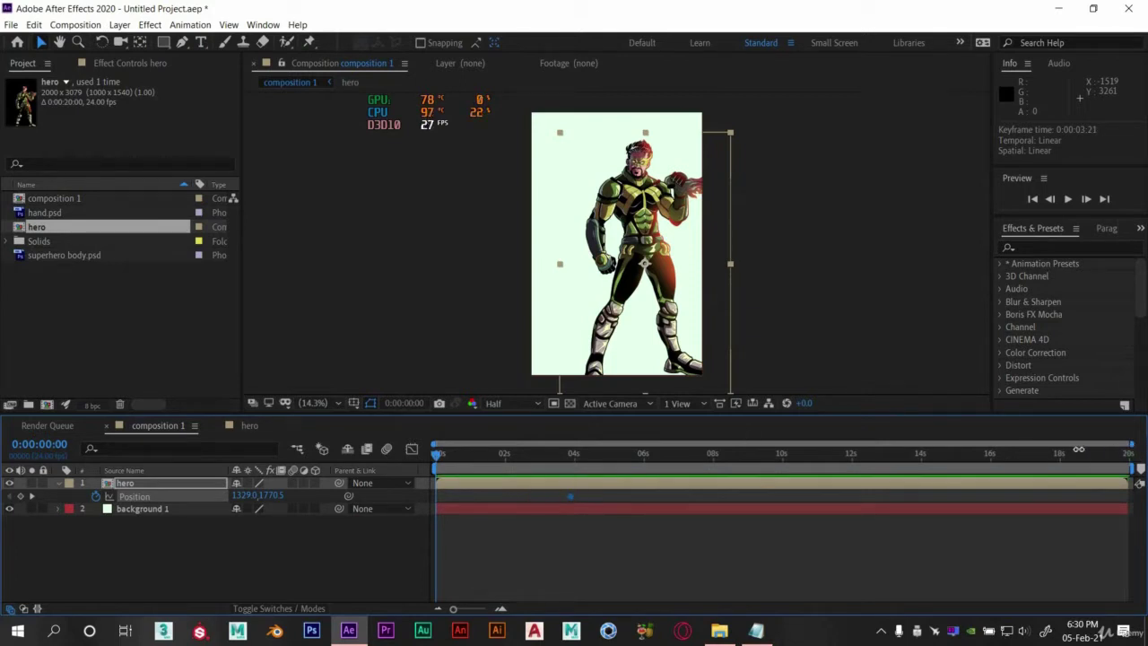
{"action": "left_click_drag", "start_coordinate": [1066, 451], "coordinate": [825, 453]}
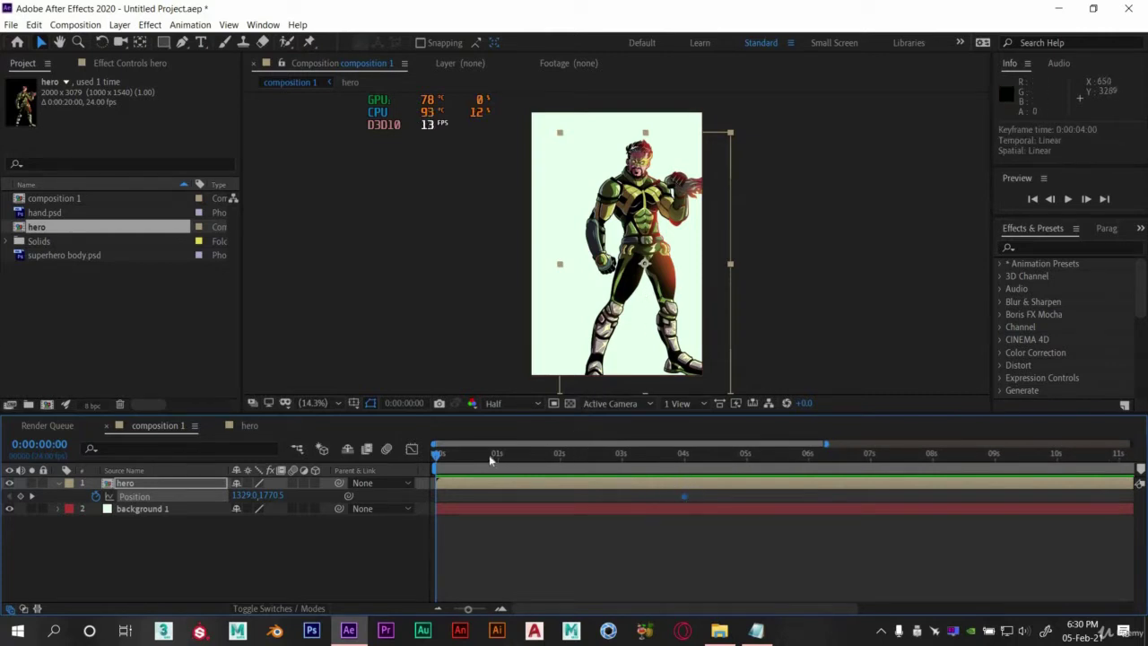
At 3 seconds, keyframe the hero layer above the frame at about 1329, -1722.5 and preview the drop-in.
{"action": "left_click_drag", "start_coordinate": [435, 456], "coordinate": [620, 460]}
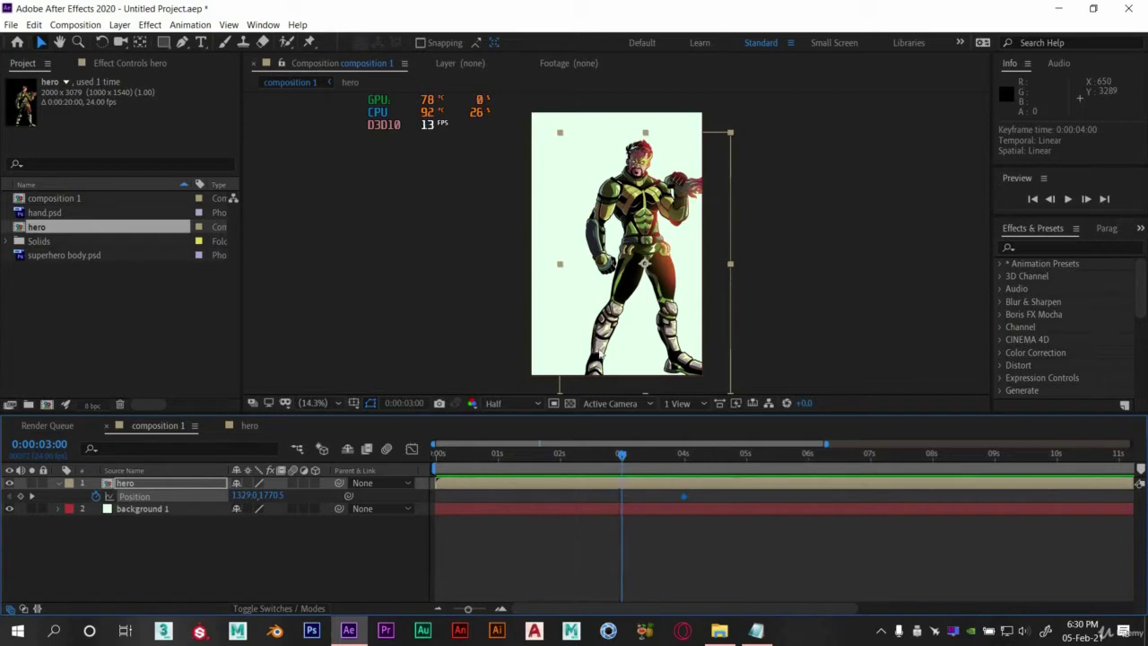
{"action": "left_click", "coordinate": [667, 302]}
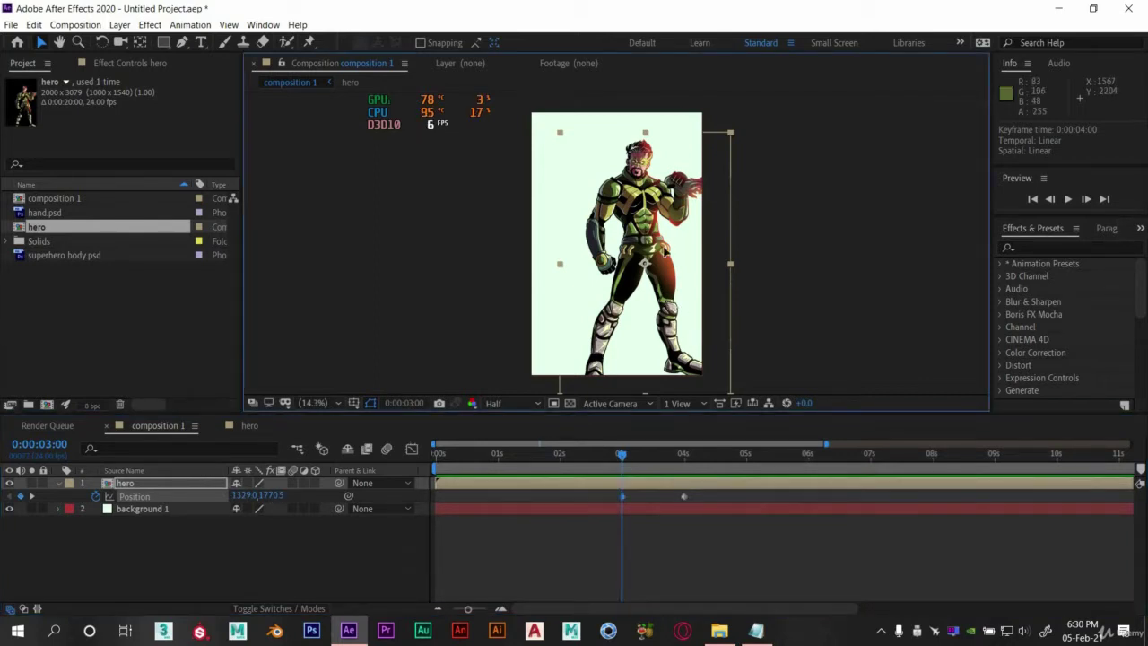
{"action": "left_click_drag", "start_coordinate": [644, 254], "coordinate": [656, 5]}
{"action": "key", "text": "space"}
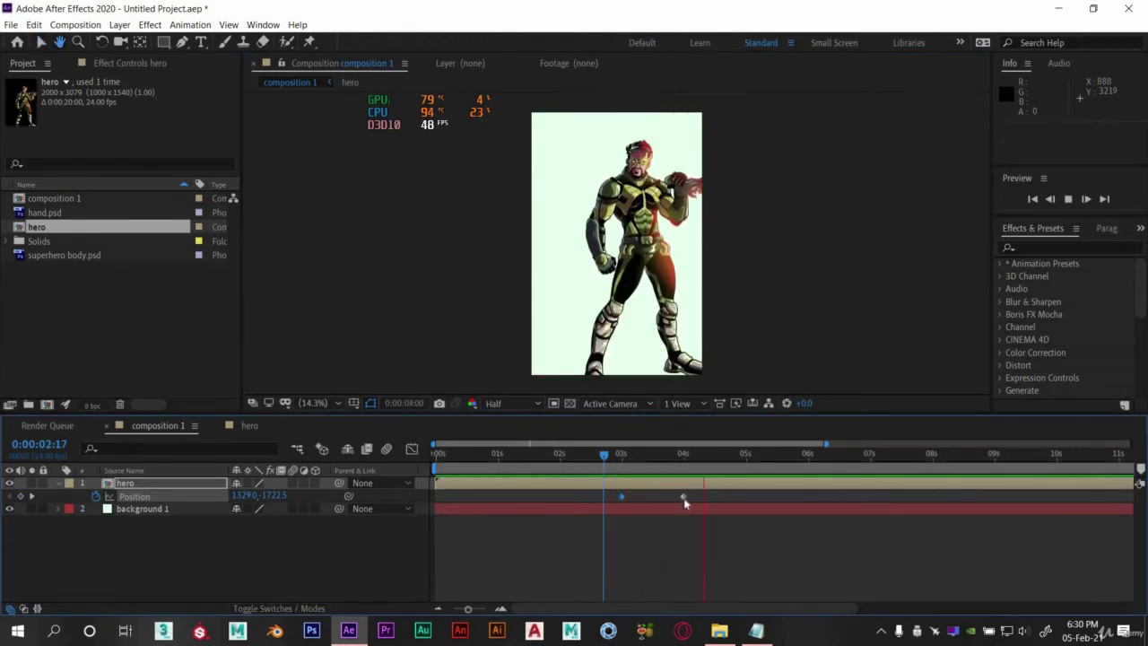
{"action": "key", "text": "space"}
Shift the two hero position keyframes earlier, to about 1 and 1.5 seconds, and preview the faster drop.
{"action": "mouse_move", "coordinate": [683, 496]}
{"action": "left_mouse_down"}
{"action": "mouse_move", "coordinate": [502, 498]}
{"action": "mouse_move", "coordinate": [492, 469]}
{"action": "left_mouse_up"}
{"action": "left_click", "coordinate": [482, 457]}
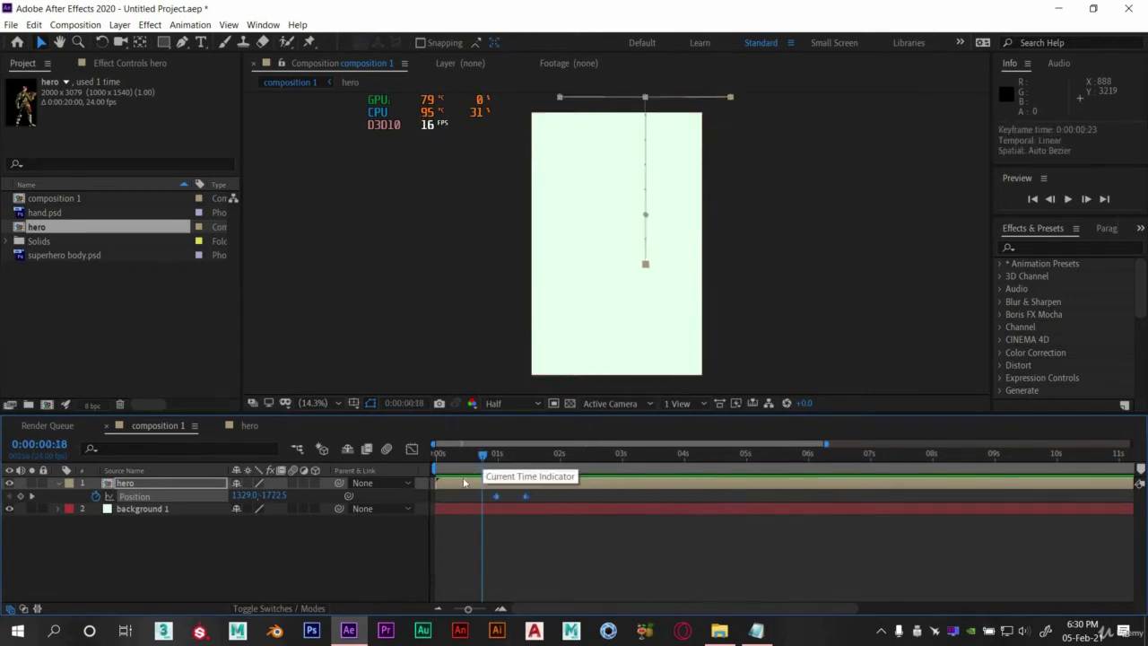
{"action": "key", "text": "space"}
{"action": "left_click", "coordinate": [490, 456]}
{"action": "key", "text": "space"}
{"action": "key", "text": "space"}
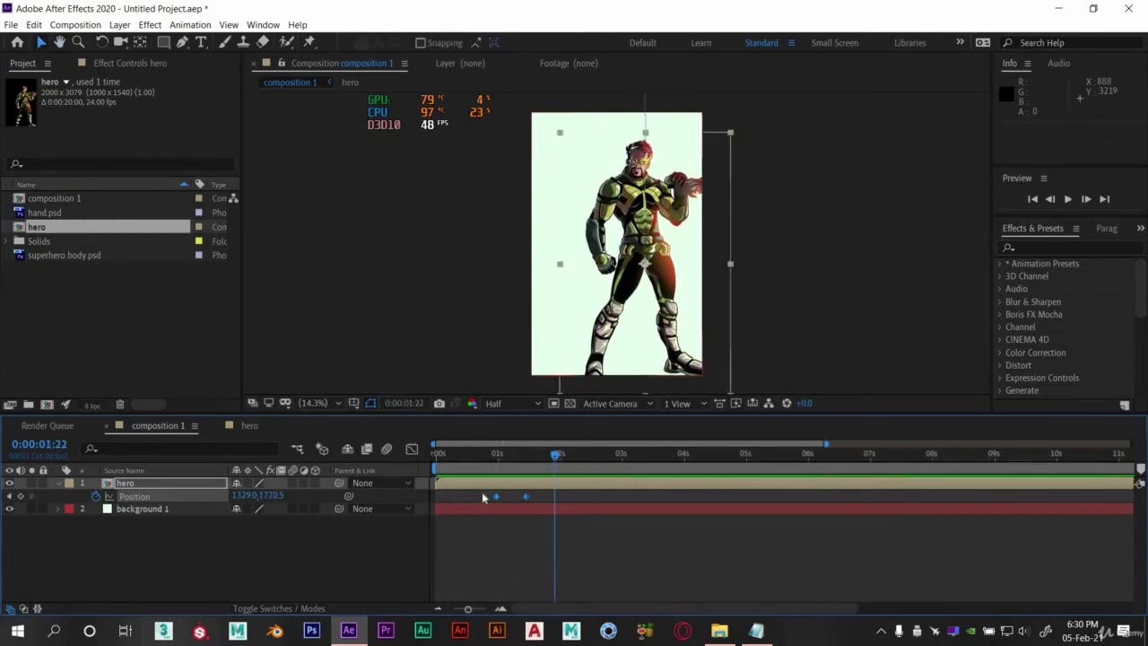
Apply Easy Ease to both hero position keyframes and preview the smoothed drop.
{"action": "mouse_move", "coordinate": [481, 492]}
{"action": "left_mouse_down"}
{"action": "mouse_move", "coordinate": [544, 512]}
{"action": "mouse_move", "coordinate": [527, 496]}
{"action": "left_mouse_up"}
{"action": "right_click", "coordinate": [527, 496]}
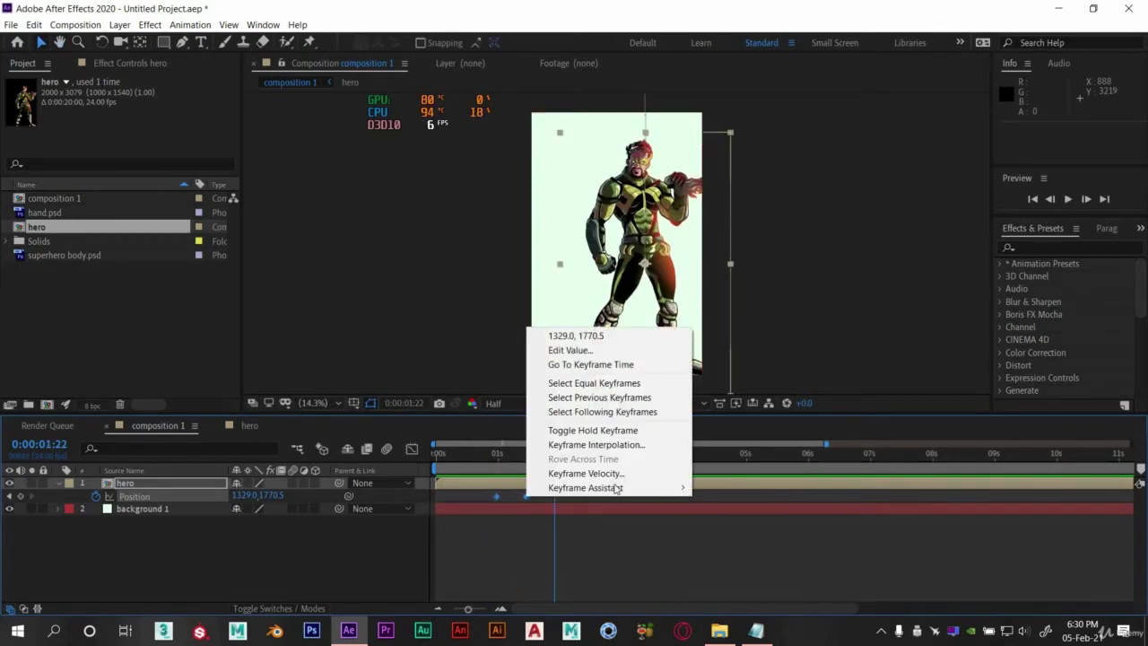
{"action": "mouse_move", "coordinate": [679, 488]}
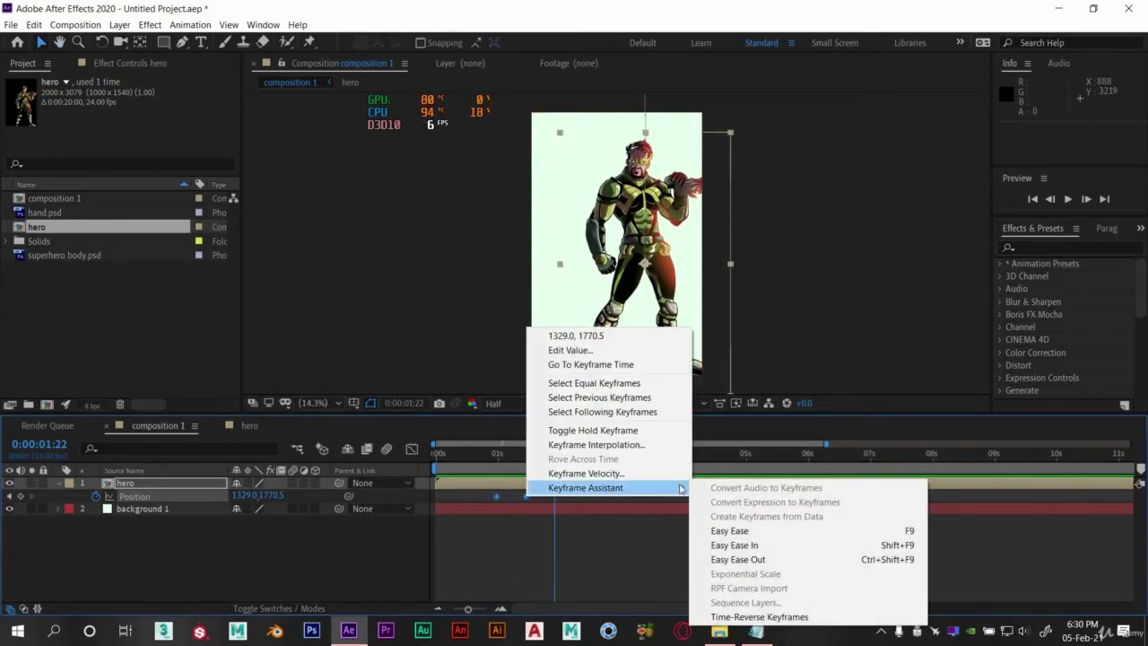
{"action": "left_click", "coordinate": [748, 536]}
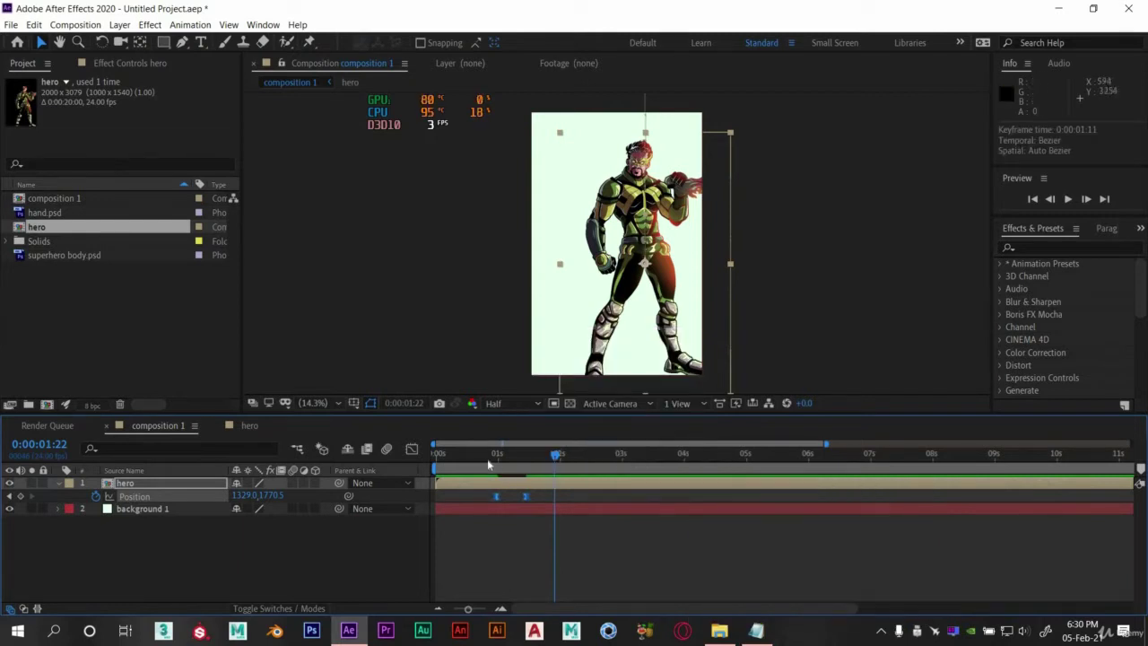
{"action": "key", "text": "space"}
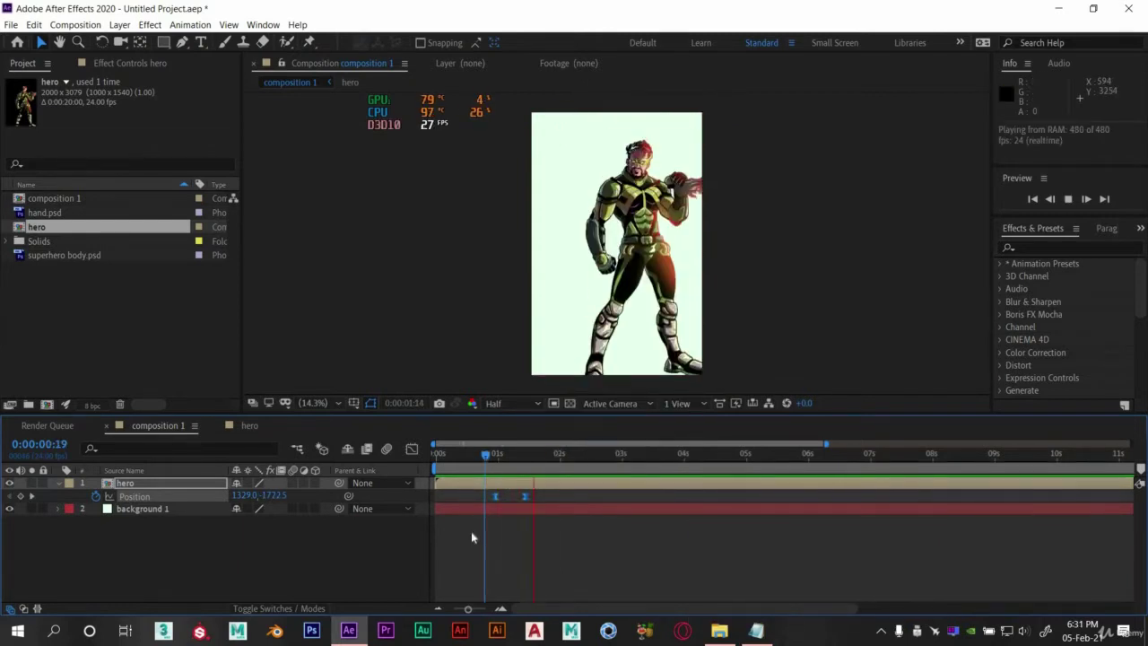
{"action": "key", "text": "space"}
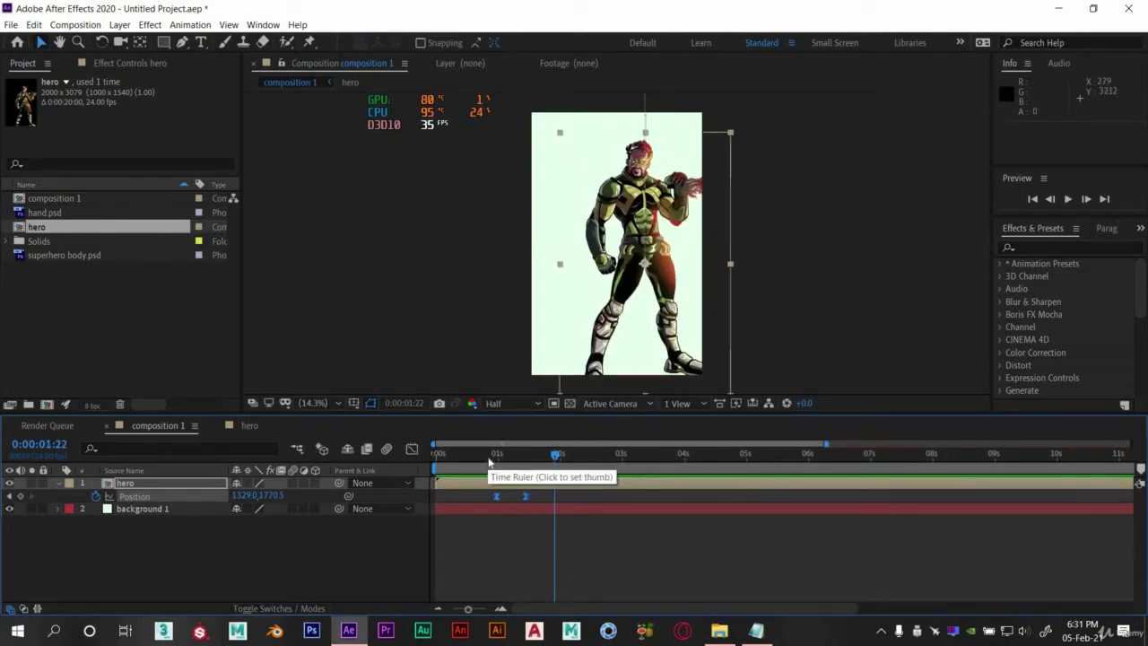
{"action": "left_click_drag", "start_coordinate": [487, 456], "coordinate": [528, 460]}
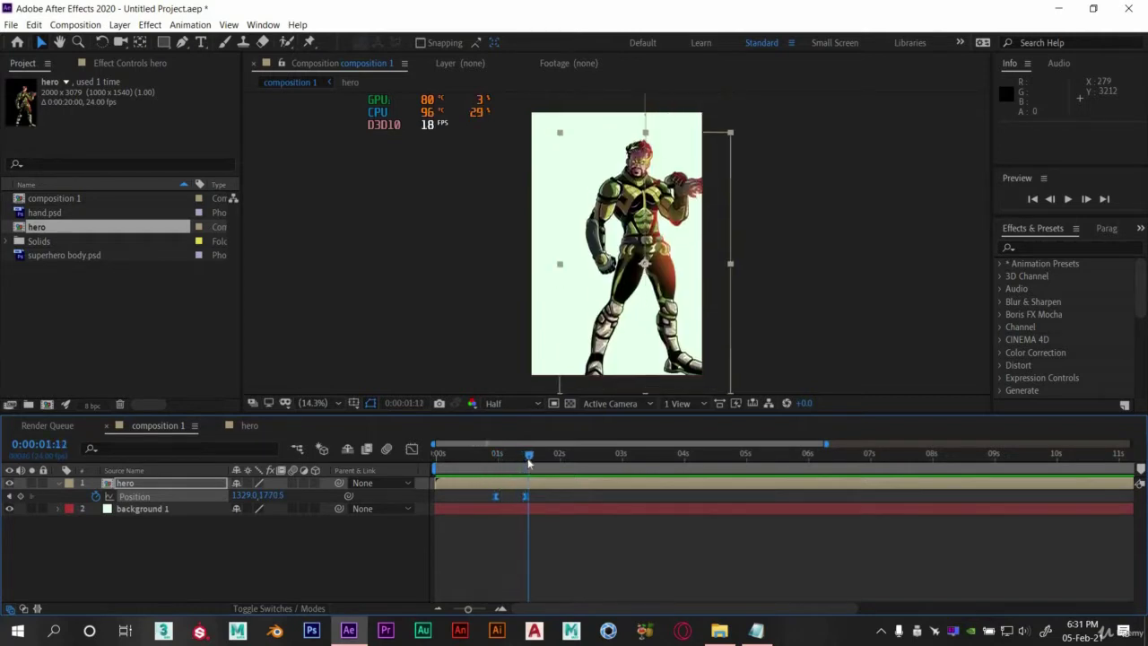
Open the hero composition, play it and examine the figure's head, chest and raised fist up close.
{"action": "double_click", "coordinate": [194, 483]}
{"action": "key", "text": "space"}
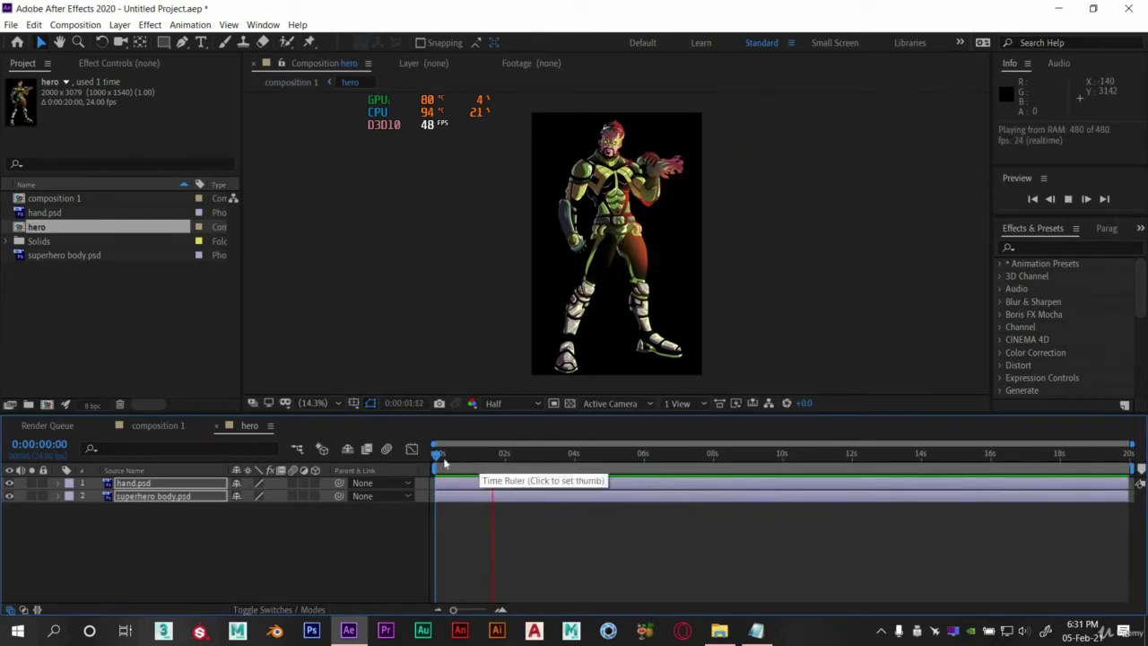
{"action": "key", "text": "space"}
{"action": "key", "text": "ctrl+a"}
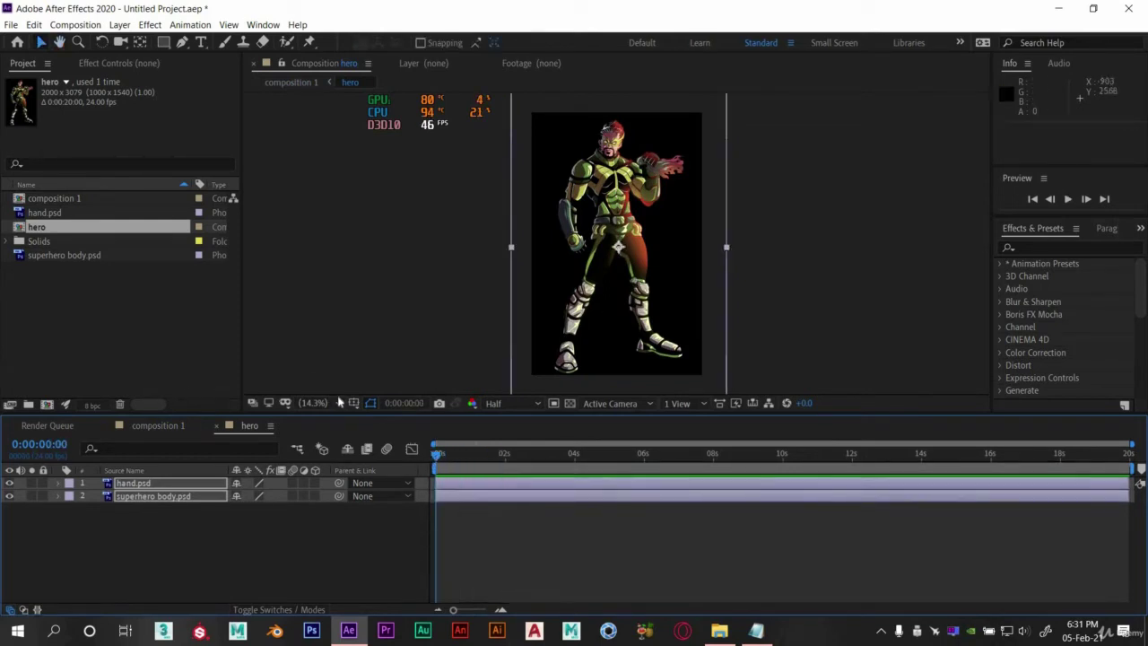
{"action": "left_click", "coordinate": [330, 403]}
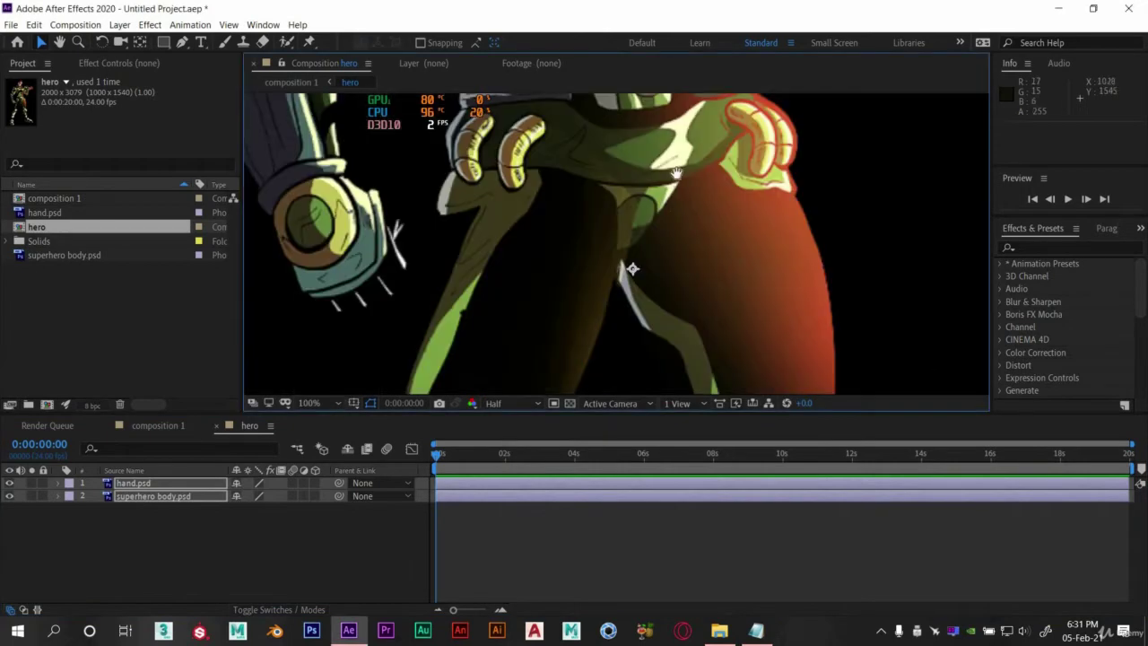
{"action": "key", "text": "space"}
{"action": "left_click_drag", "start_coordinate": [676, 172], "coordinate": [686, 337]}
{"action": "left_click_drag", "start_coordinate": [667, 134], "coordinate": [625, 294]}
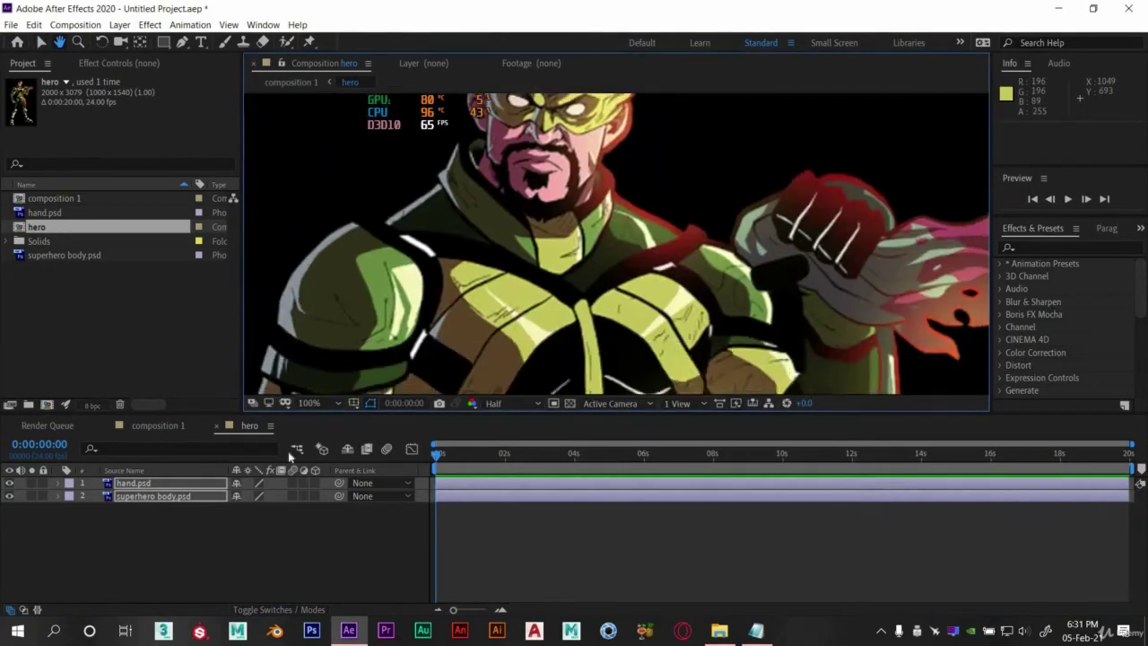
{"action": "left_click", "coordinate": [313, 402]}
{"action": "left_click", "coordinate": [583, 233]}
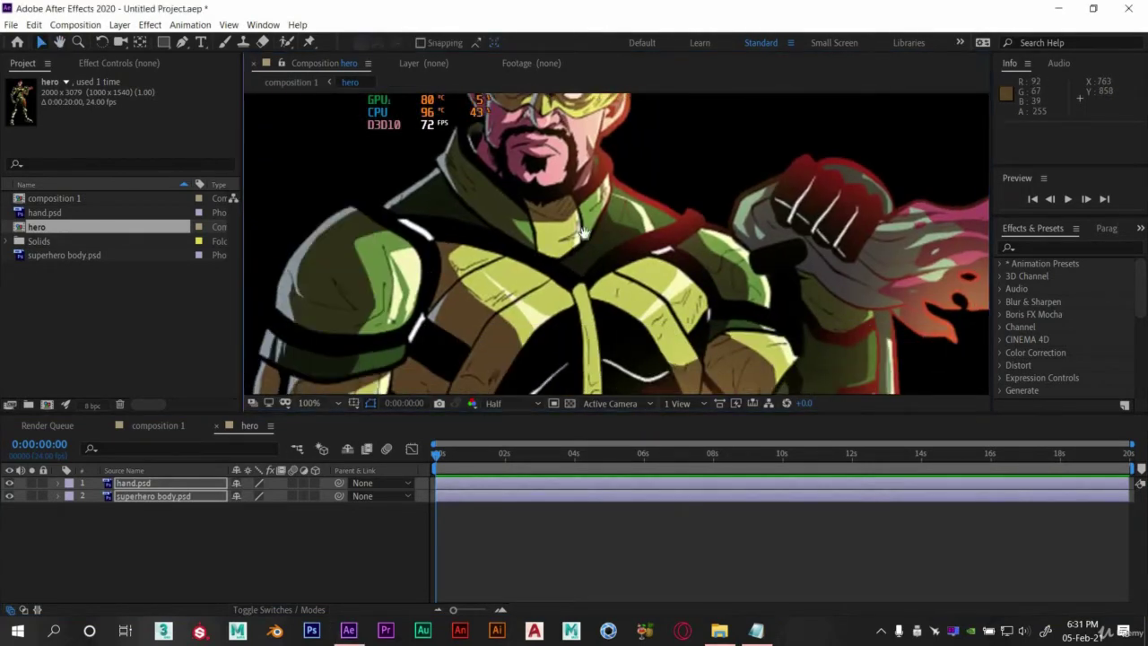
{"action": "scroll", "coordinate": [582, 232], "scroll_direction": "down", "scroll_amount": 2}
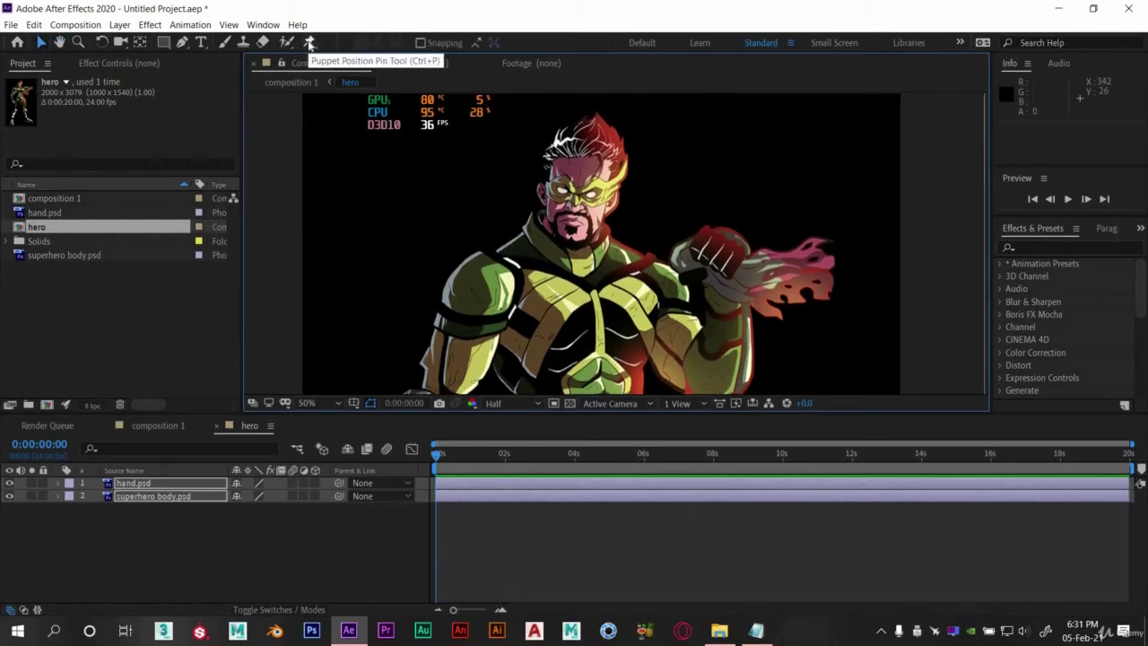
In composition 1 at 0:00:01:23, place a Puppet Position pin on the hero's forehead.
{"action": "left_click", "coordinate": [309, 42]}
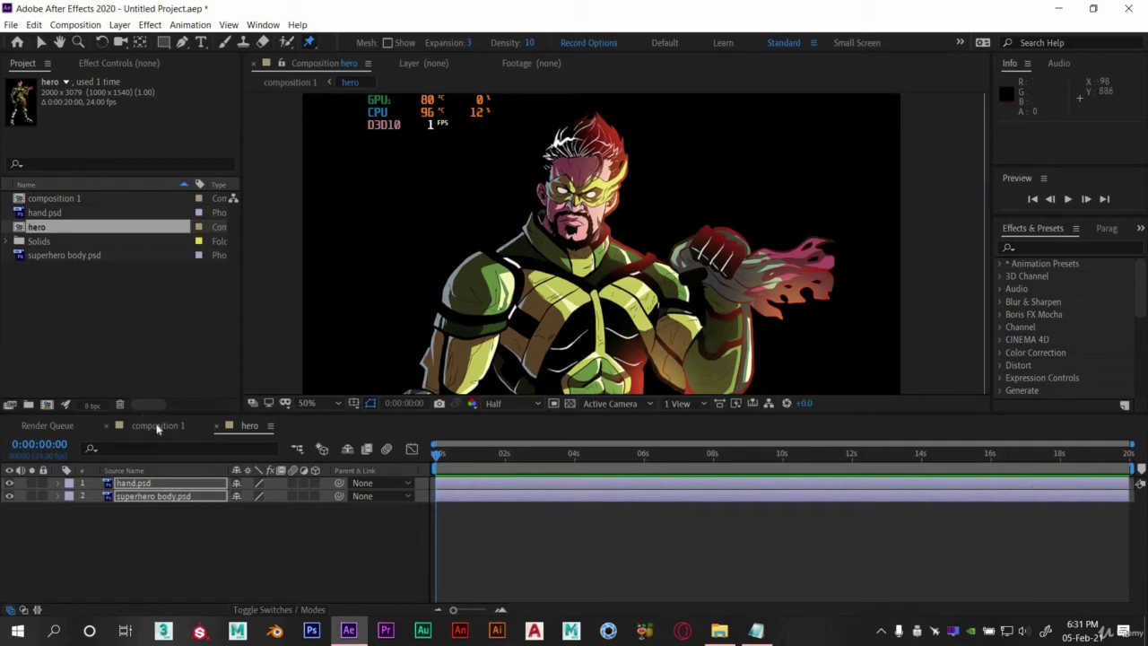
{"action": "left_click", "coordinate": [157, 426]}
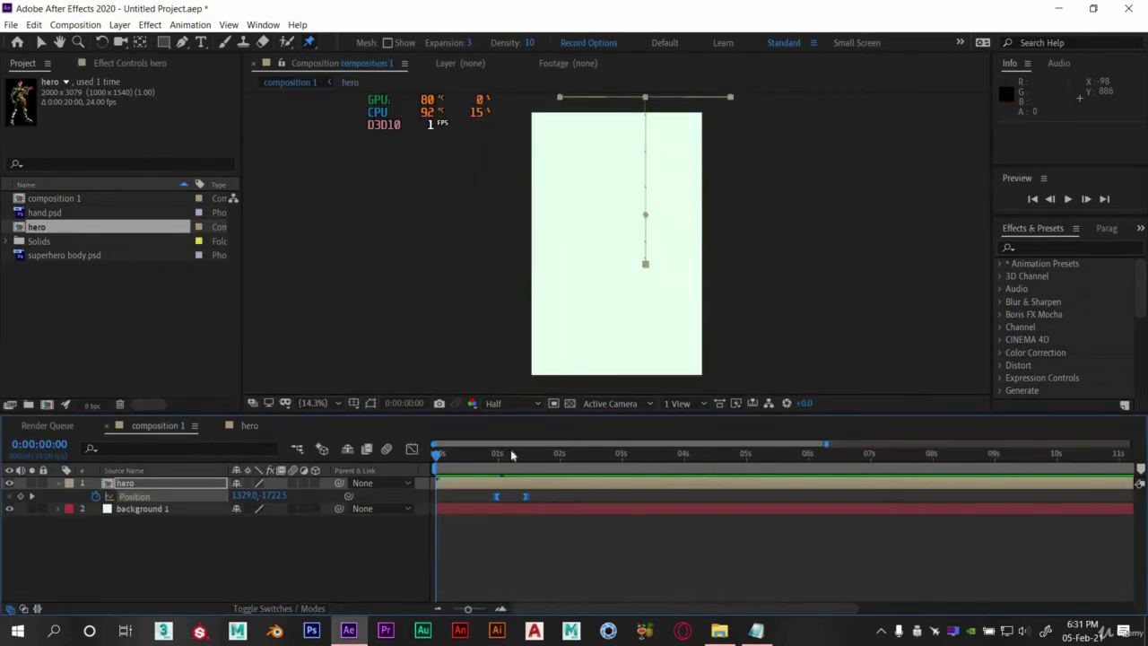
{"action": "left_click", "coordinate": [556, 454]}
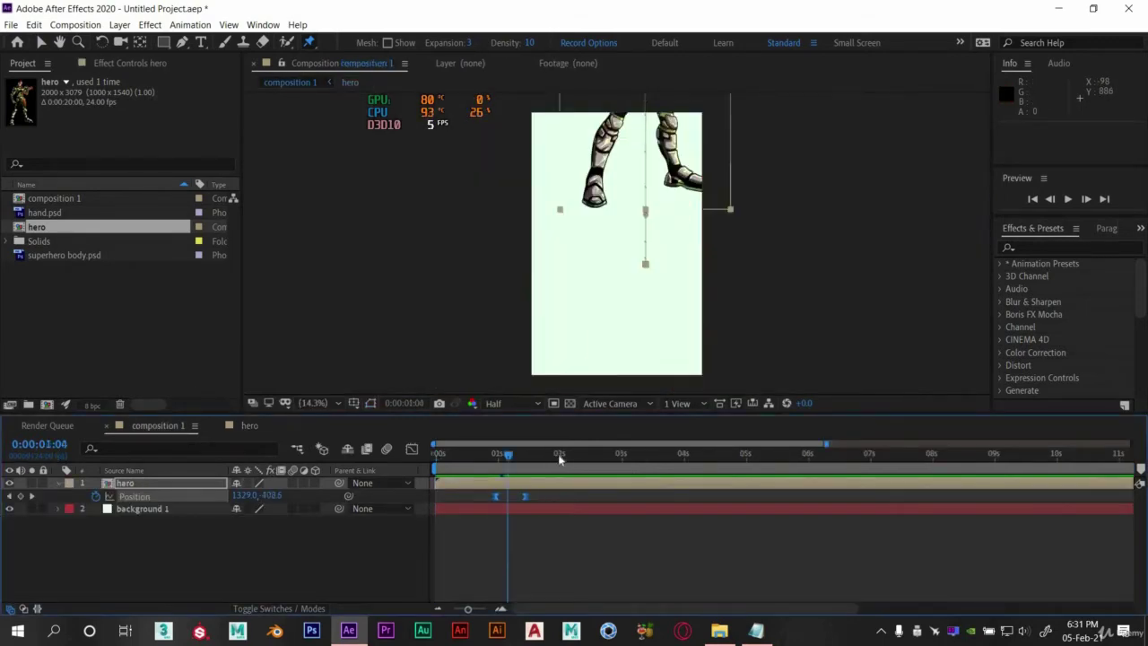
{"action": "left_click", "coordinate": [313, 403]}
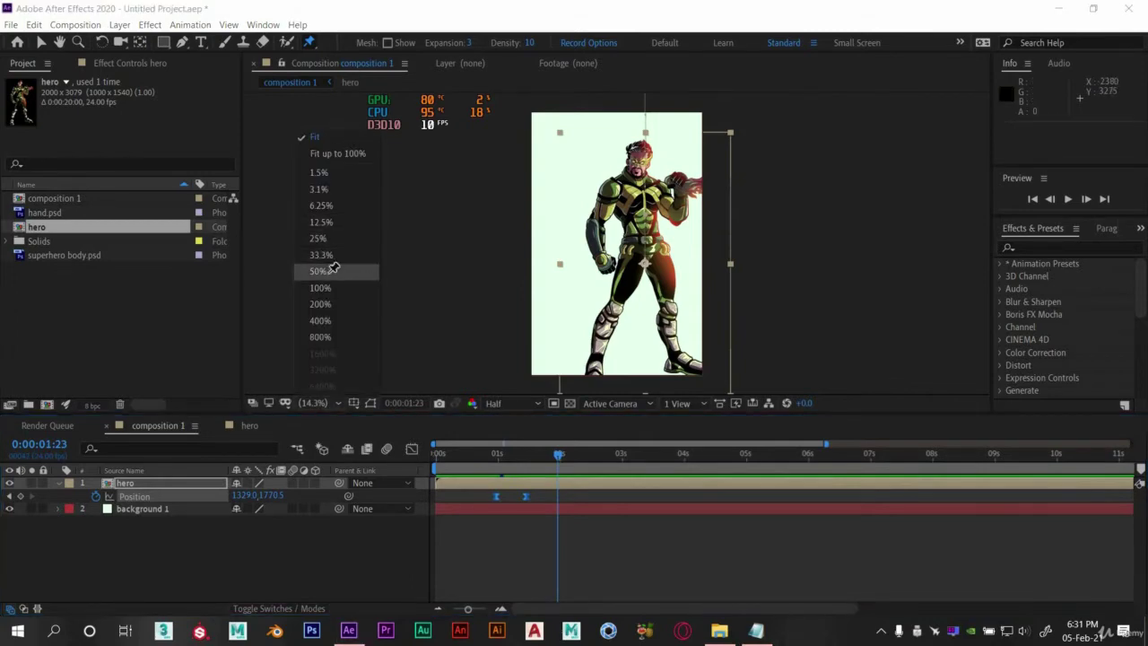
{"action": "left_click", "coordinate": [328, 266]}
{"action": "left_click_drag", "start_coordinate": [736, 189], "coordinate": [674, 385]}
{"action": "left_click_drag", "start_coordinate": [638, 120], "coordinate": [625, 194]}
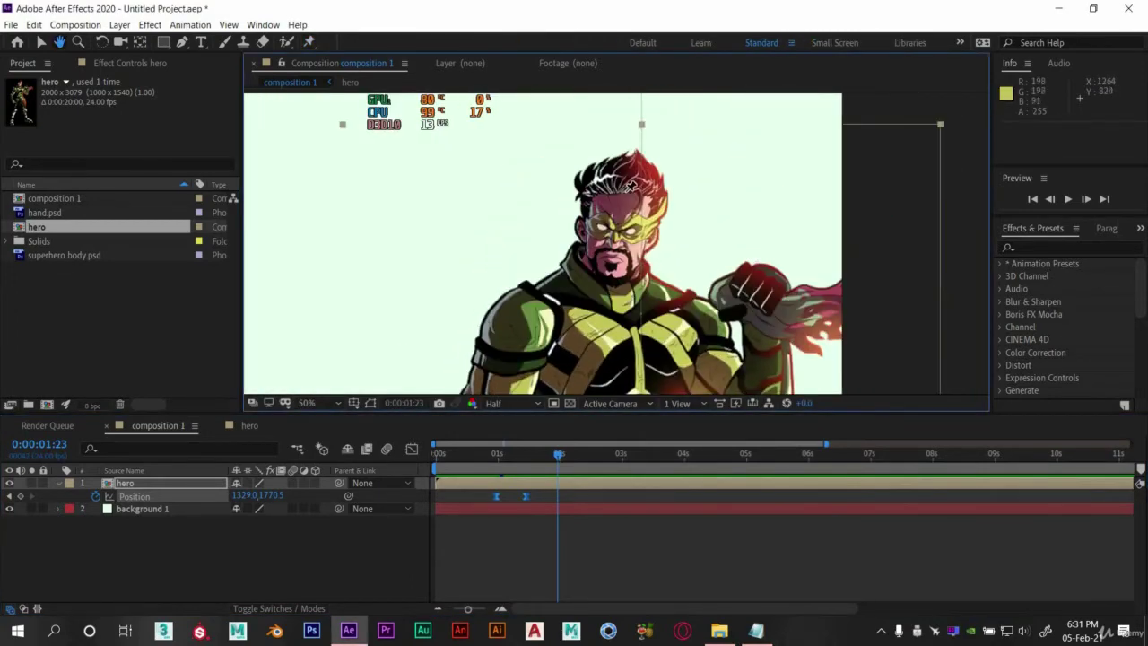
{"action": "left_click", "coordinate": [625, 192]}
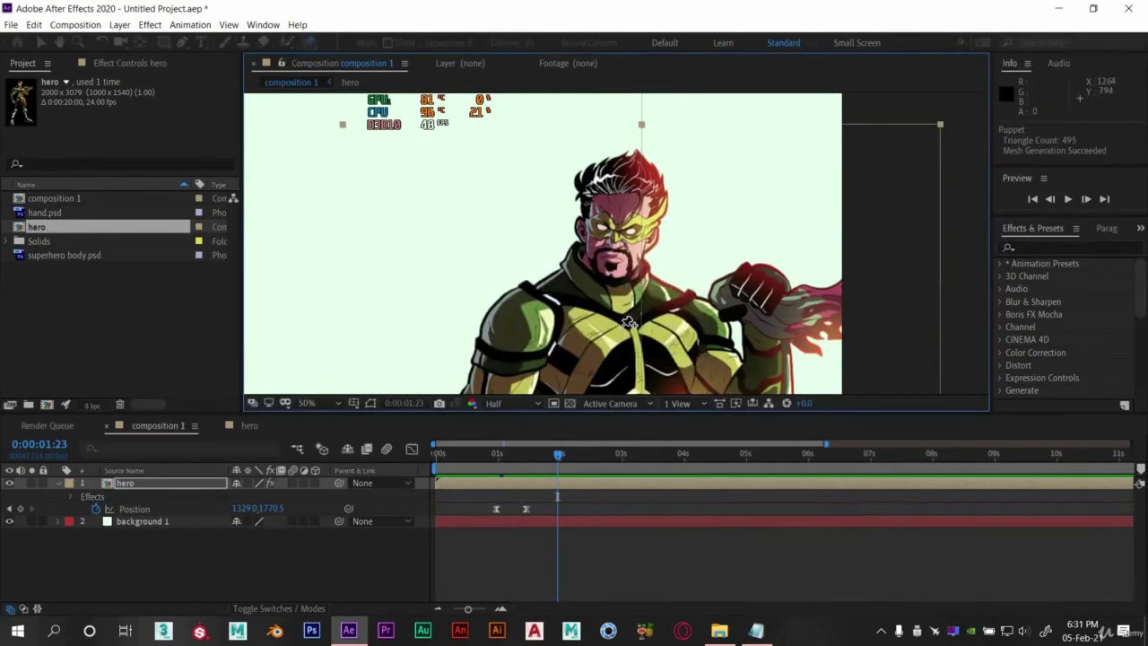
Add puppet pins on both of the hero's shoulders and both elbows.
{"action": "left_click_drag", "start_coordinate": [710, 306], "coordinate": [669, 246]}
{"action": "key", "text": "space"}
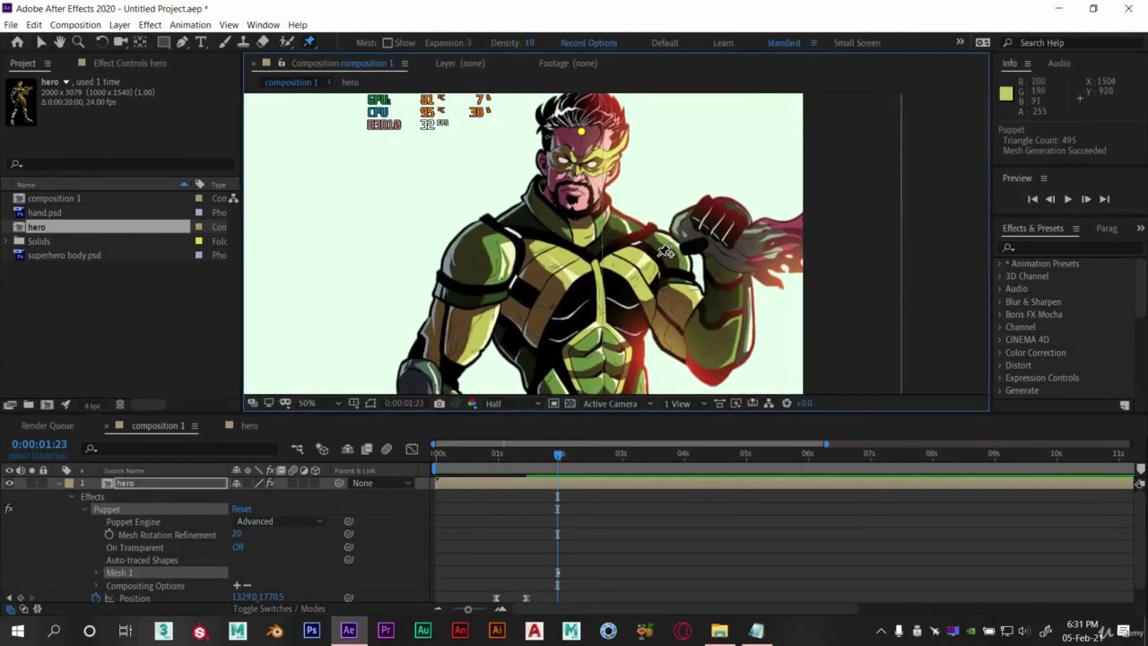
{"action": "left_click", "coordinate": [659, 257]}
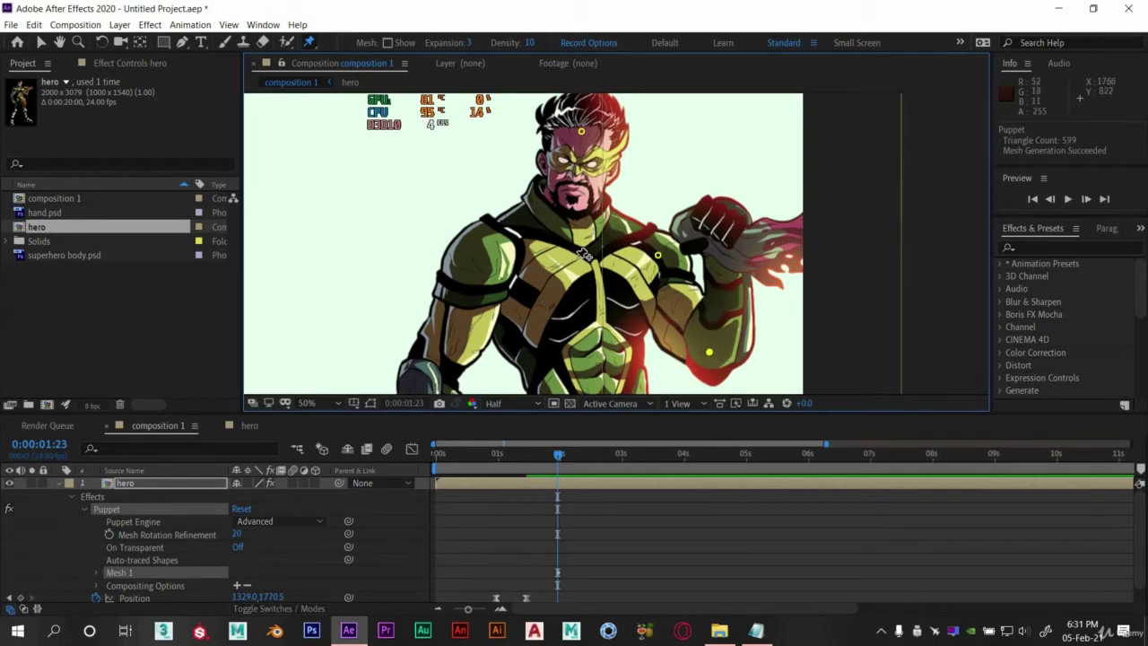
{"action": "left_click", "coordinate": [479, 258]}
{"action": "left_click_drag", "start_coordinate": [433, 365], "coordinate": [465, 273]}
Add puppet pins on the lowered arm's wrist, the belt buckle and both knees, and fit the whole figure in view.
{"action": "scroll", "coordinate": [471, 237], "scroll_direction": "down", "scroll_amount": 5}
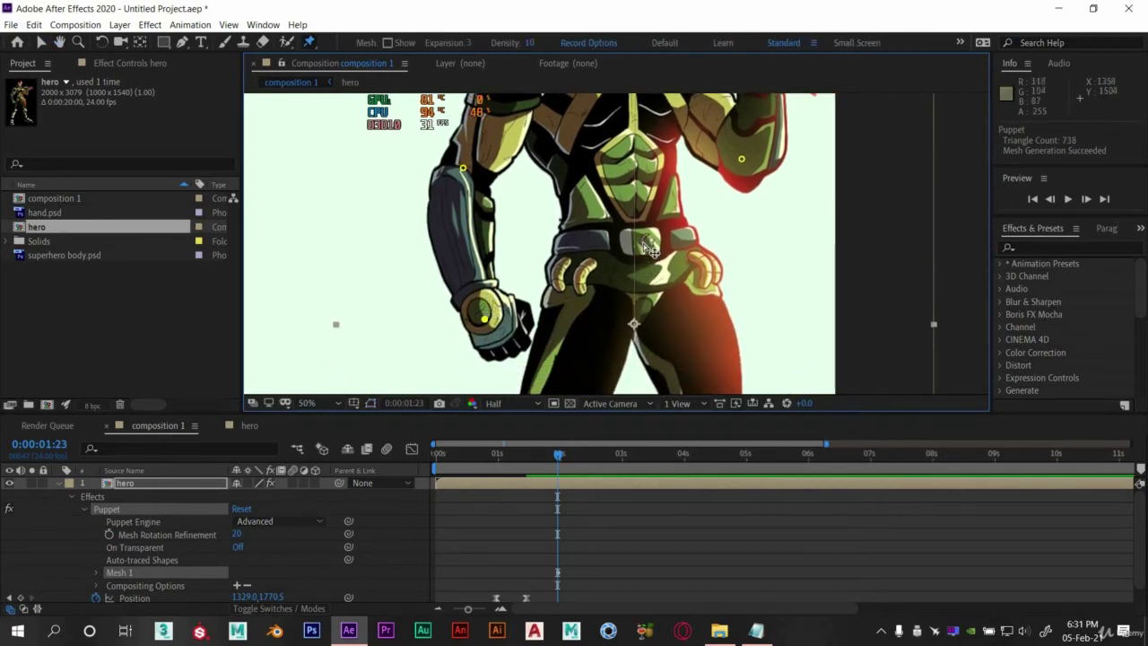
{"action": "left_click", "coordinate": [643, 242]}
{"action": "scroll", "coordinate": [666, 292], "scroll_direction": "down", "scroll_amount": 6}
{"action": "scroll", "coordinate": [666, 292], "scroll_direction": "right", "scroll_amount": 3}
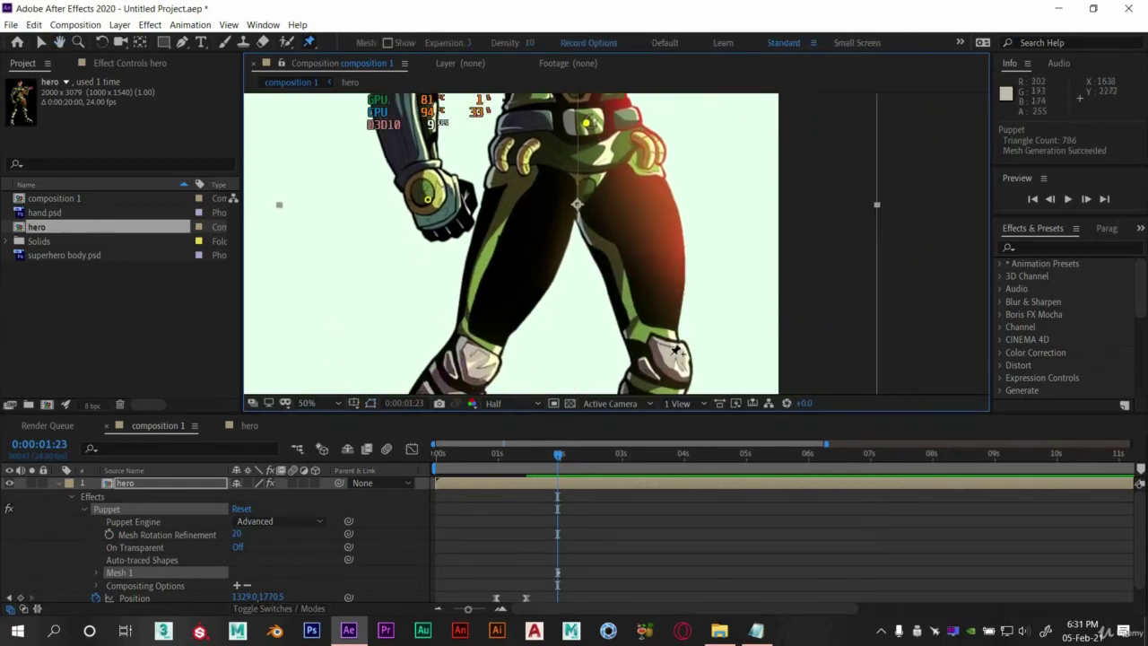
{"action": "left_click", "coordinate": [671, 355]}
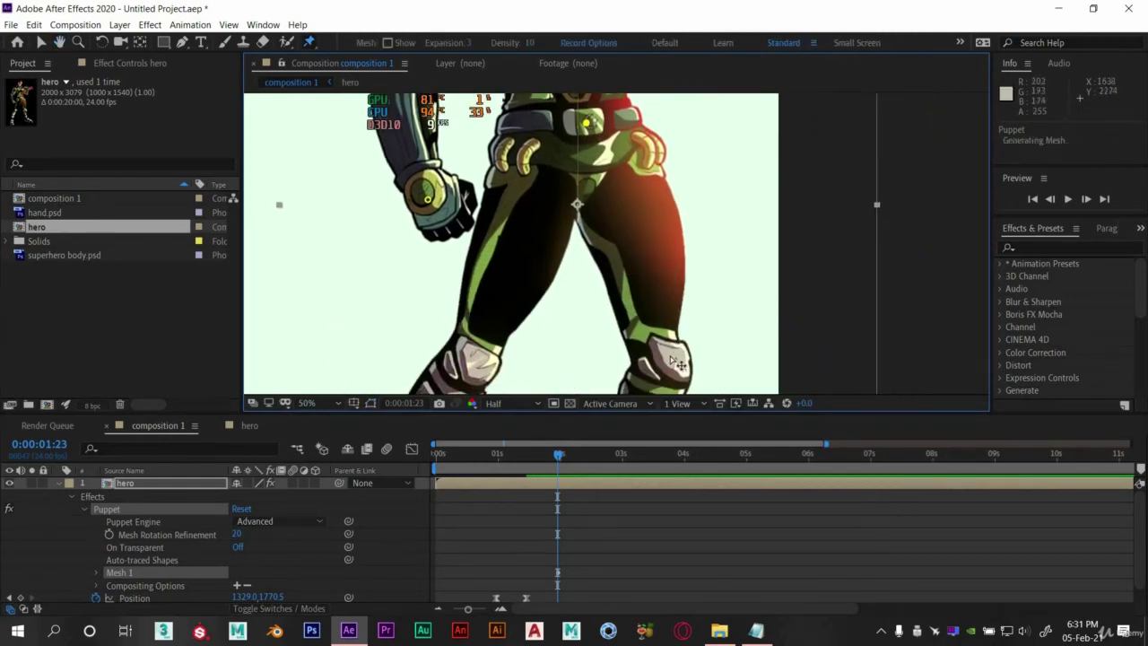
{"action": "left_click", "coordinate": [473, 365]}
{"action": "scroll", "coordinate": [585, 216], "scroll_direction": "down", "scroll_amount": 10}
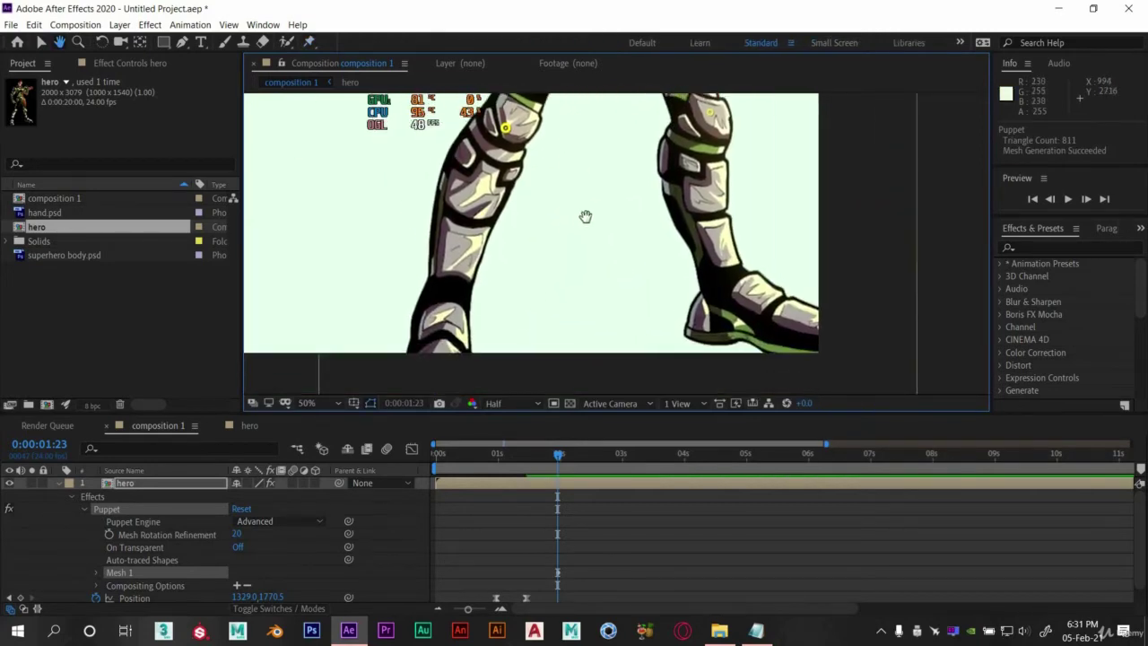
{"action": "scroll", "coordinate": [622, 326], "scroll_direction": "up", "scroll_amount": 10}
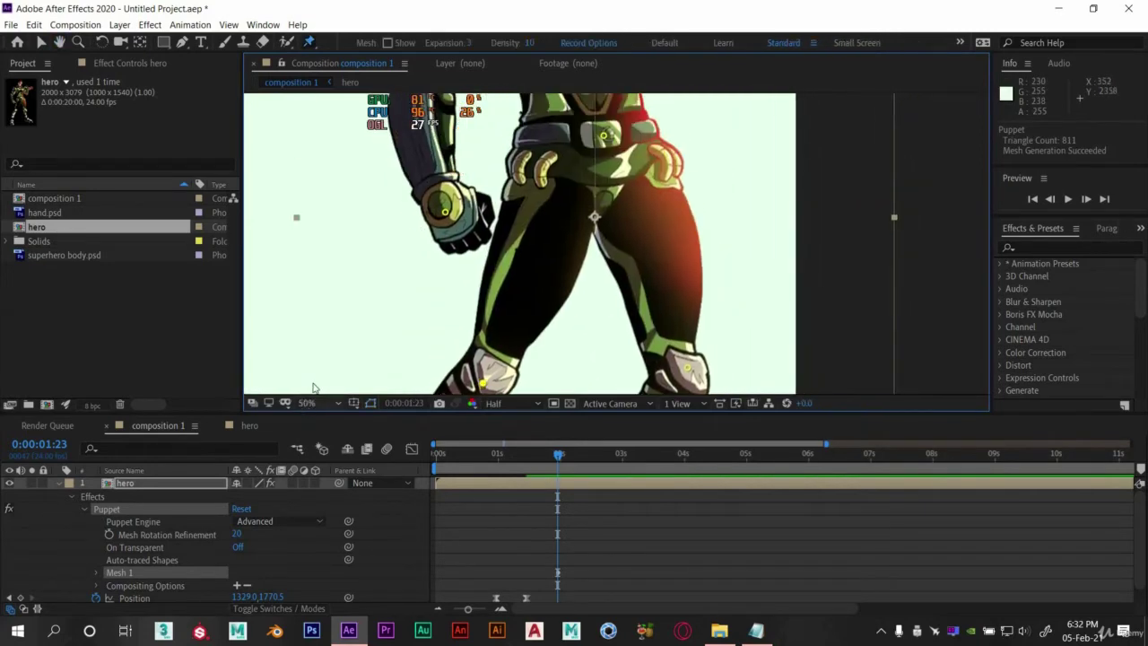
{"action": "left_click", "coordinate": [312, 403]}
{"action": "left_click", "coordinate": [334, 152]}
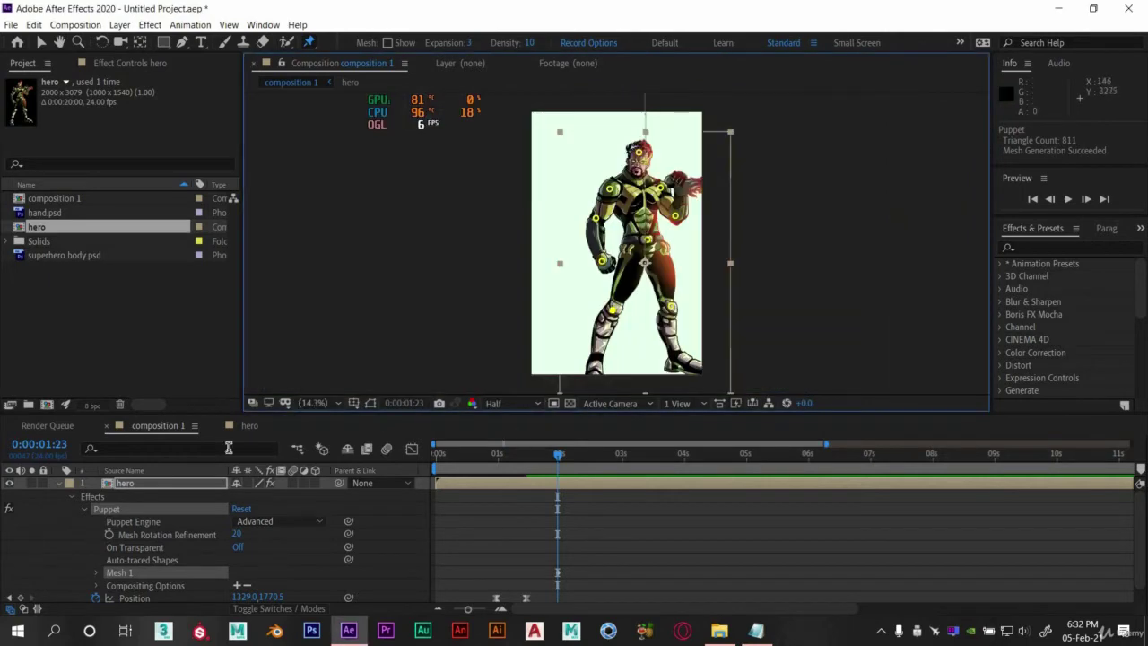
Try shifting the forehead puppet pin slightly sideways to test the head movement, undoing each move.
{"action": "scroll", "coordinate": [589, 503], "scroll_direction": "down", "scroll_amount": 1}
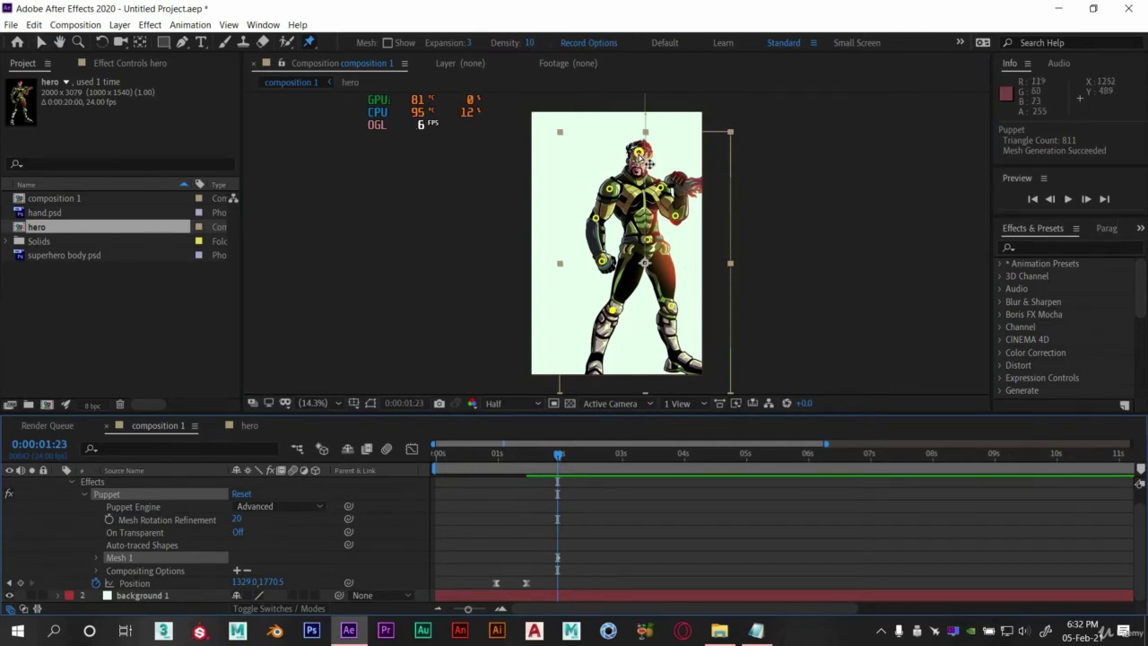
{"action": "left_click_drag", "start_coordinate": [639, 154], "coordinate": [635, 153]}
{"action": "key", "text": "ctrl+z"}
{"action": "left_click", "coordinate": [313, 403]}
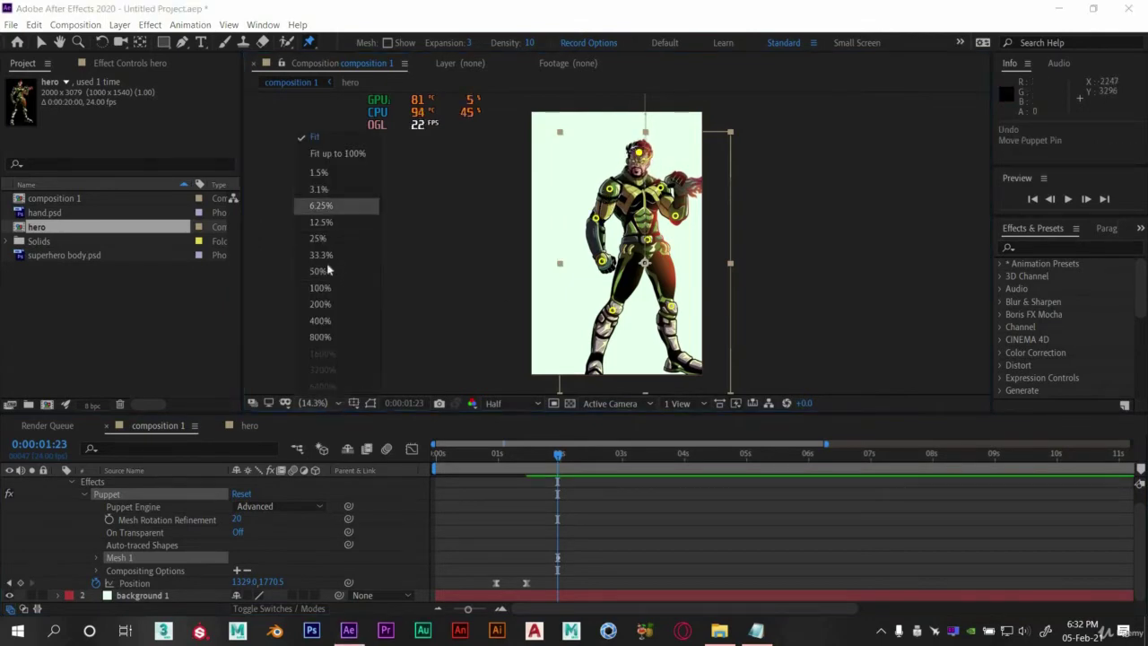
{"action": "left_click", "coordinate": [320, 271]}
{"action": "scroll", "coordinate": [415, 320], "scroll_direction": "up", "scroll_amount": 3}
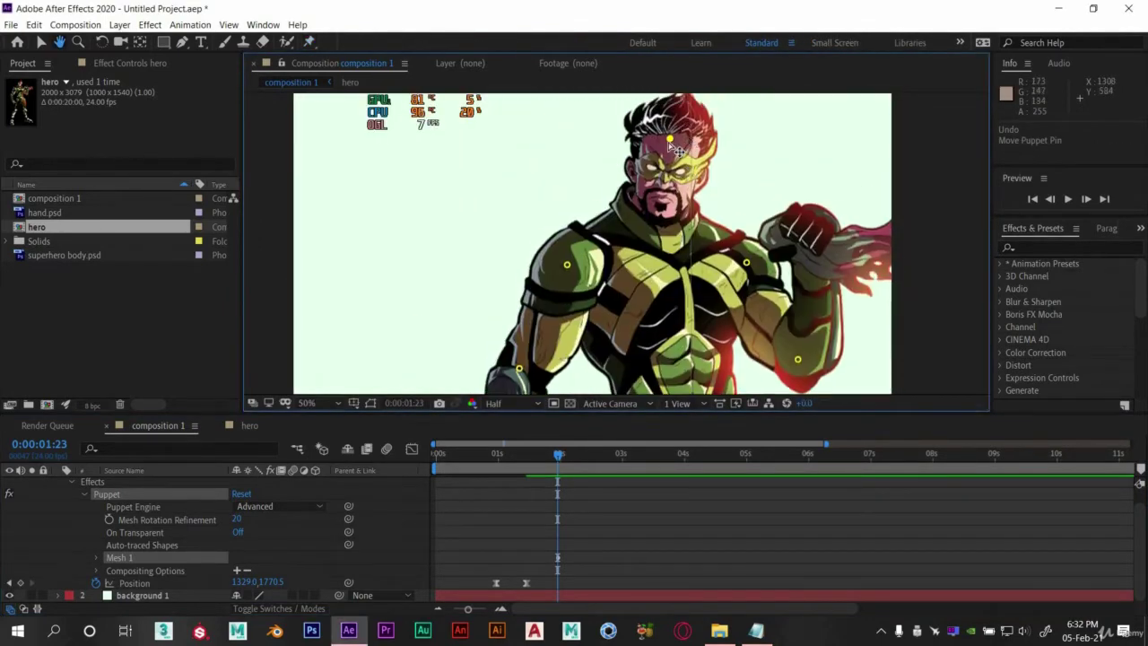
{"action": "mouse_move", "coordinate": [671, 140]}
{"action": "left_mouse_down"}
{"action": "mouse_move", "coordinate": [685, 142]}
{"action": "mouse_move", "coordinate": [658, 140]}
{"action": "left_mouse_up"}
{"action": "key", "text": "ctrl+z"}
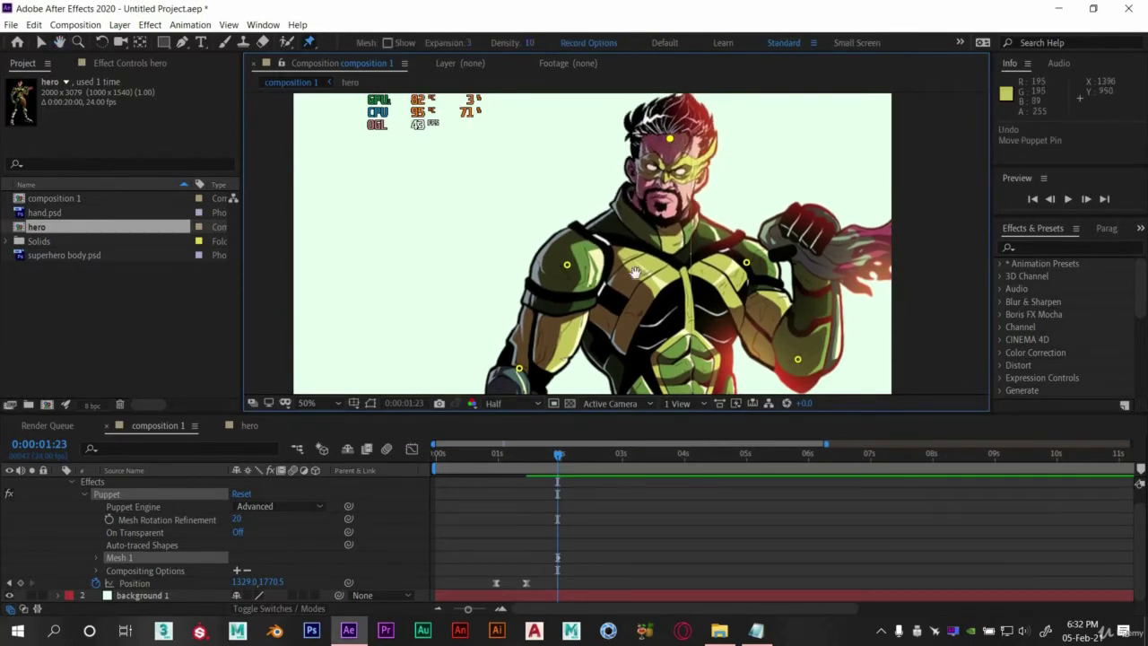
Try a puppet pin on the raised fist, then delete it.
{"action": "left_click_drag", "start_coordinate": [634, 272], "coordinate": [511, 235]}
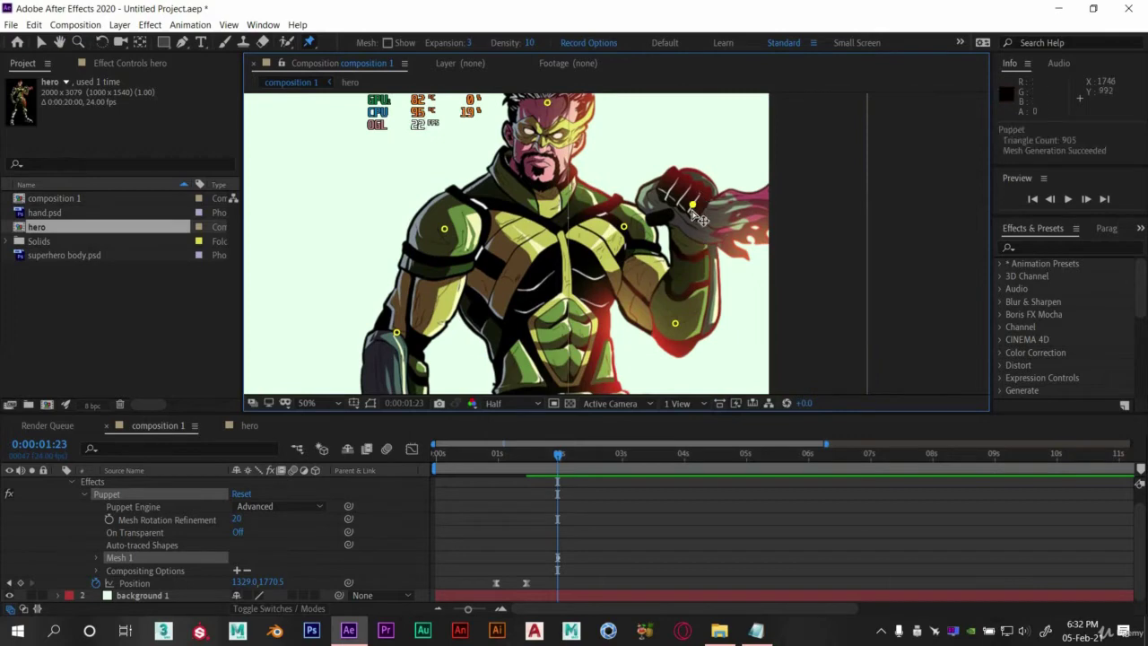
{"action": "left_click", "coordinate": [717, 211]}
{"action": "left_click_drag", "start_coordinate": [717, 212], "coordinate": [696, 209]}
{"action": "key", "text": "Delete"}
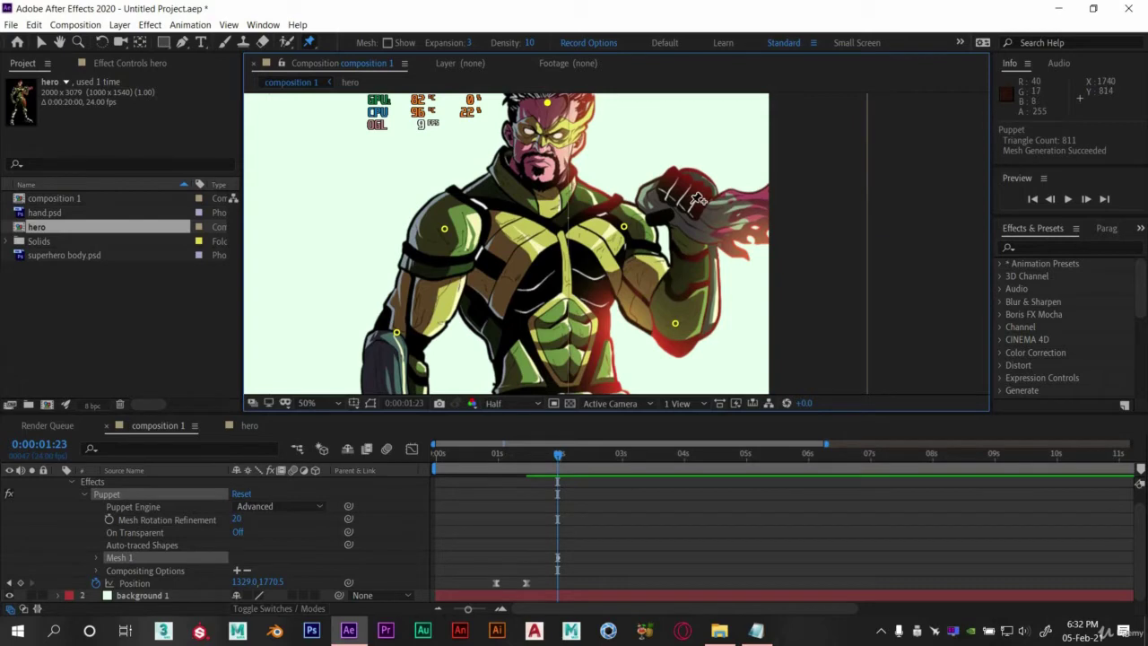
Open the hero composition and move the hand.psd layer's anchor point onto the raised arm's elbow.
{"action": "left_click", "coordinate": [250, 425]}
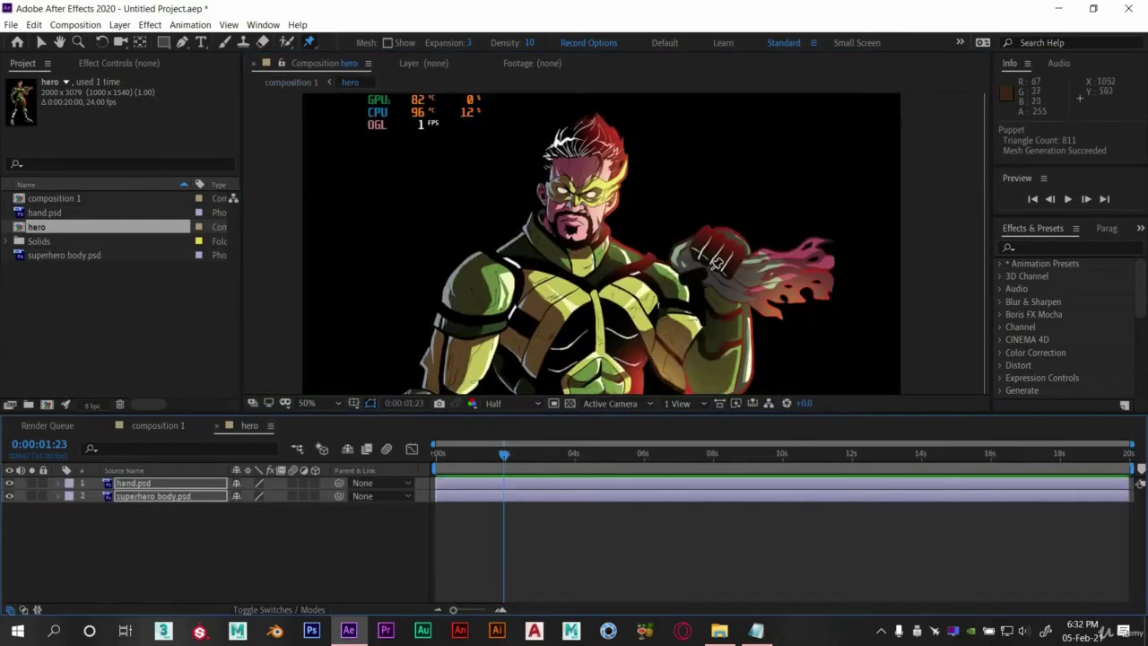
{"action": "left_click", "coordinate": [137, 498]}
{"action": "left_click_drag", "start_coordinate": [651, 335], "coordinate": [613, 268]}
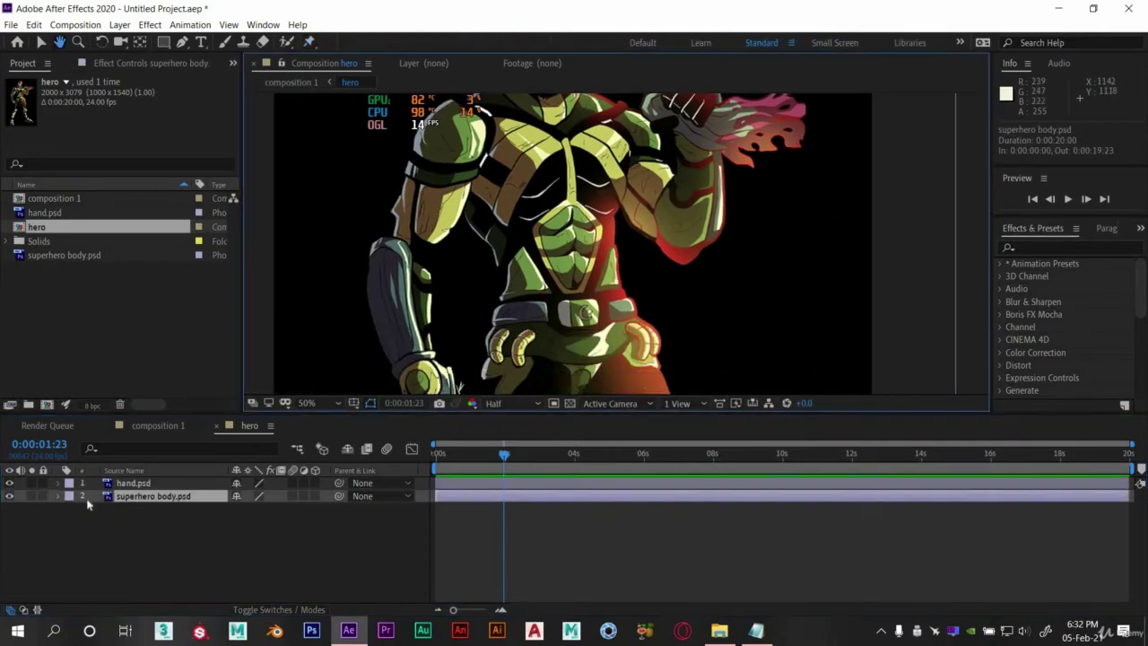
{"action": "left_click", "coordinate": [133, 482]}
{"action": "left_click_drag", "start_coordinate": [661, 320], "coordinate": [649, 397]}
{"action": "left_click", "coordinate": [140, 43]}
{"action": "left_click_drag", "start_coordinate": [533, 279], "coordinate": [562, 190]}
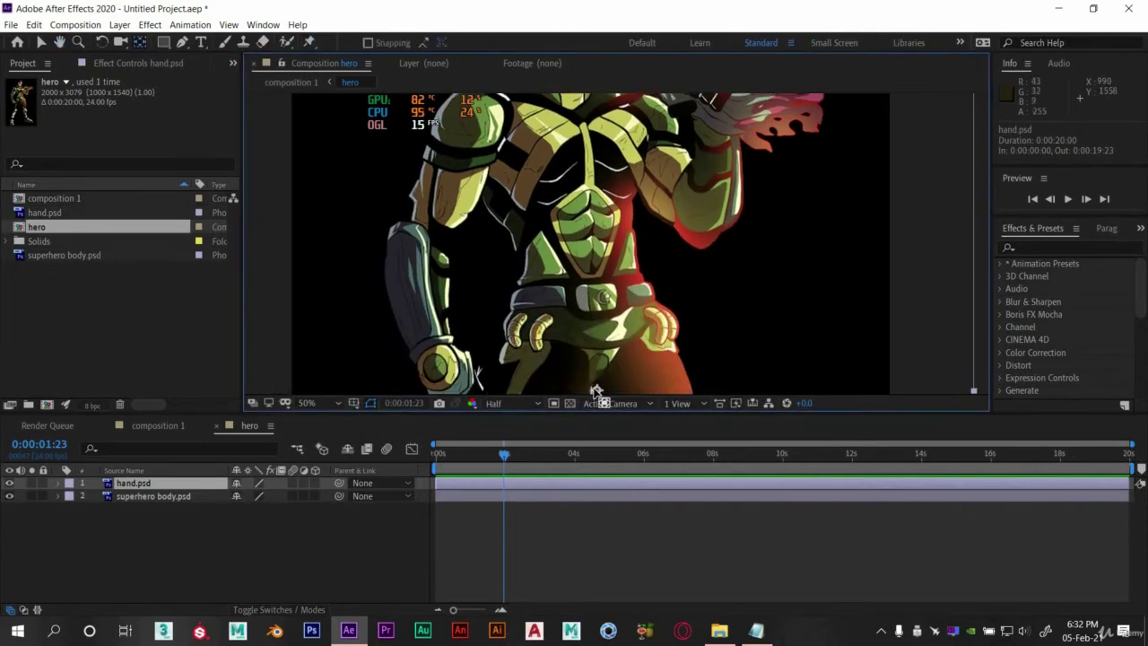
{"action": "left_click_drag", "start_coordinate": [594, 392], "coordinate": [565, 355]}
Keyframe the hand.psd layer's rotation at 6° at 0:00:02:00, and swing the forearm down and outward at 0:00:00:16.
{"action": "left_click", "coordinate": [132, 484]}
{"action": "key", "text": "r"}
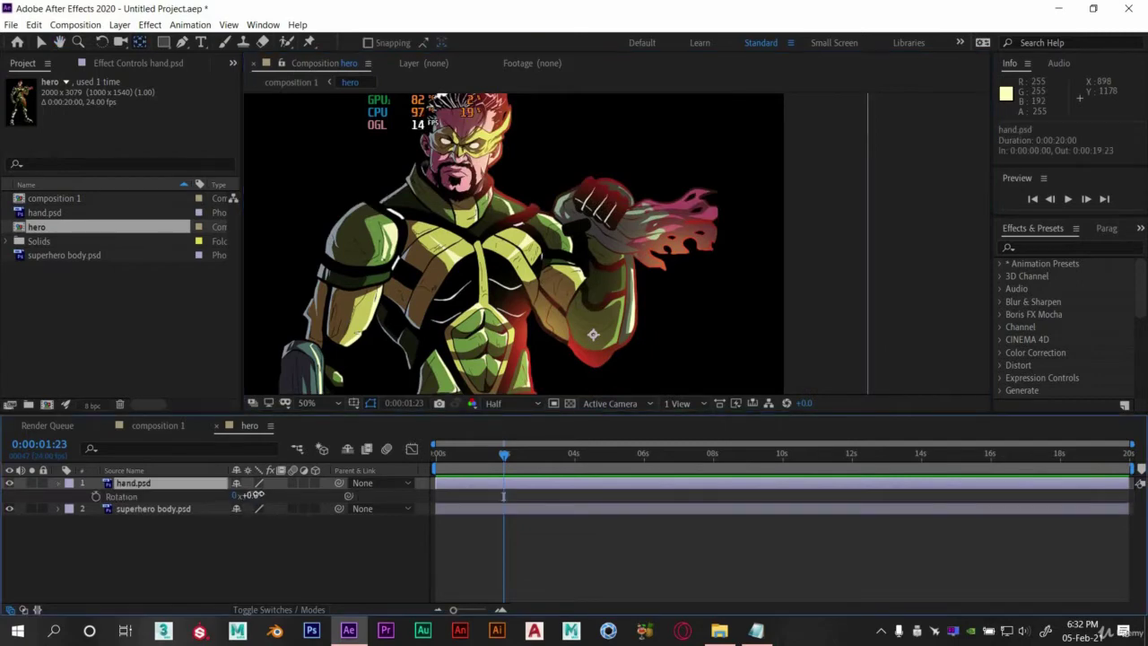
{"action": "left_click_drag", "start_coordinate": [259, 495], "coordinate": [256, 493]}
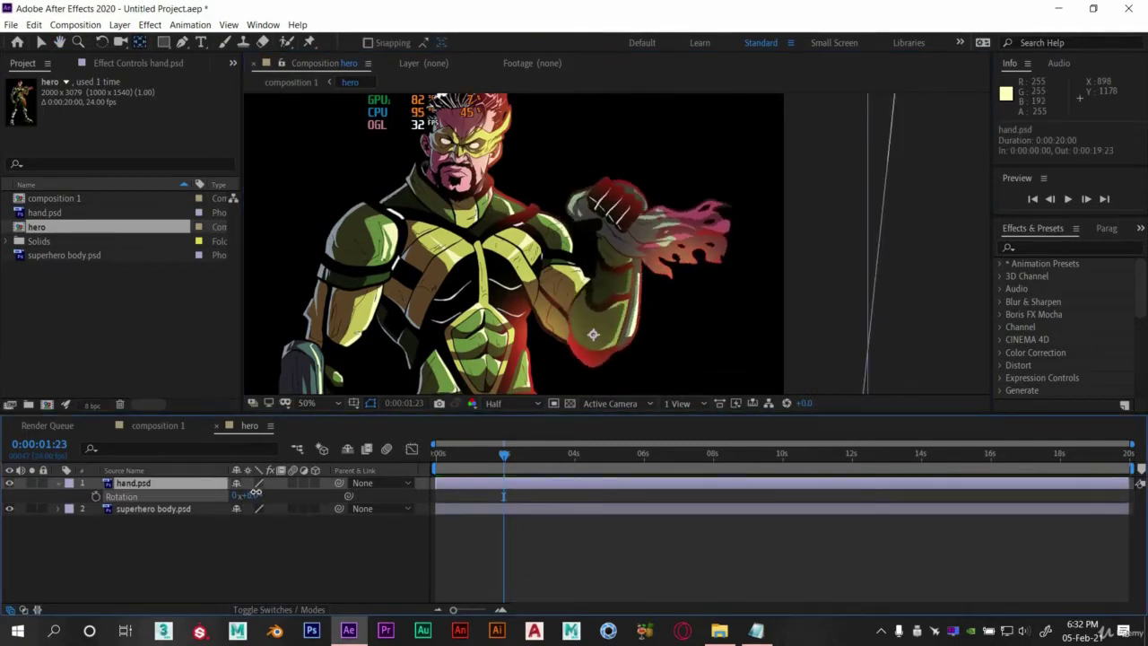
{"action": "left_click_drag", "start_coordinate": [504, 455], "coordinate": [505, 496]}
{"action": "key", "text": "alt+shift+r"}
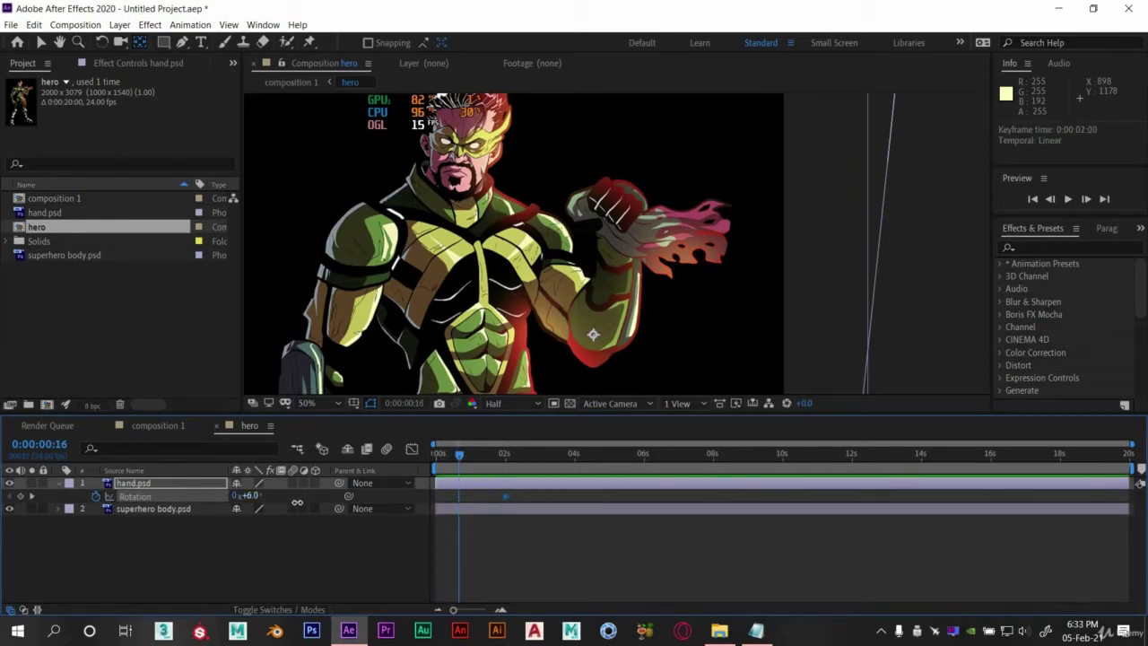
{"action": "left_click_drag", "start_coordinate": [300, 504], "coordinate": [341, 499]}
Preview the arm swing in the hero composition, and play it together with the hero's drop in composition 1.
{"action": "left_click_drag", "start_coordinate": [415, 323], "coordinate": [407, 253]}
{"action": "key", "text": "space"}
{"action": "left_click_drag", "start_coordinate": [461, 457], "coordinate": [495, 469]}
{"action": "left_click", "coordinate": [147, 425]}
{"action": "key", "text": "space"}
{"action": "key", "text": "space"}
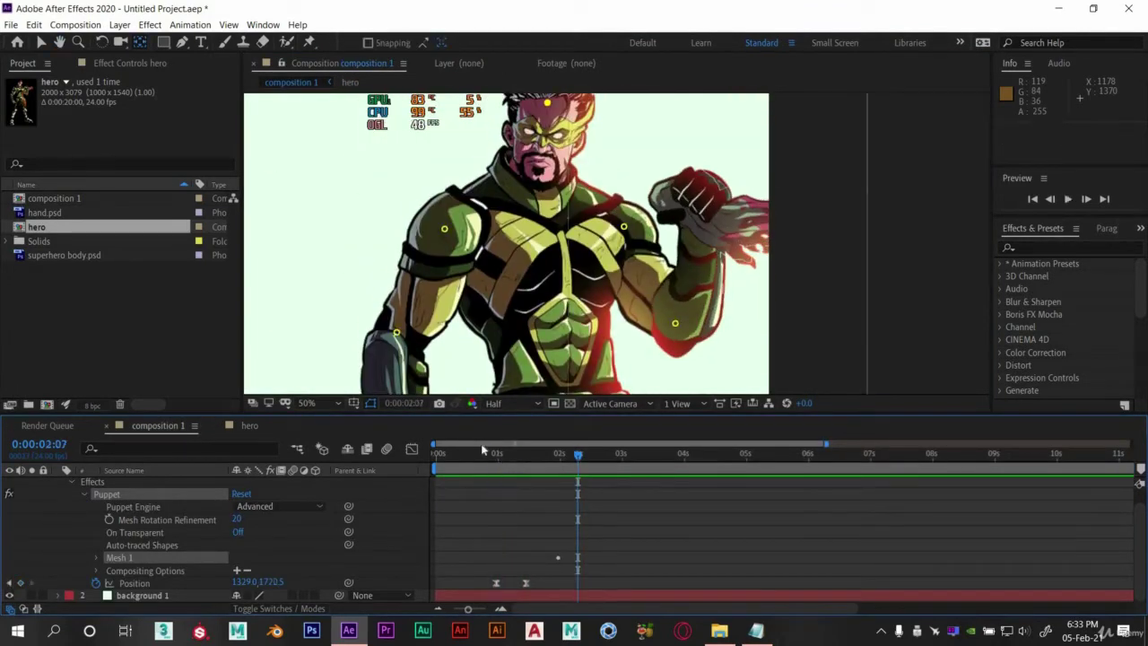
{"action": "left_click", "coordinate": [492, 457]}
{"action": "key", "text": "space"}
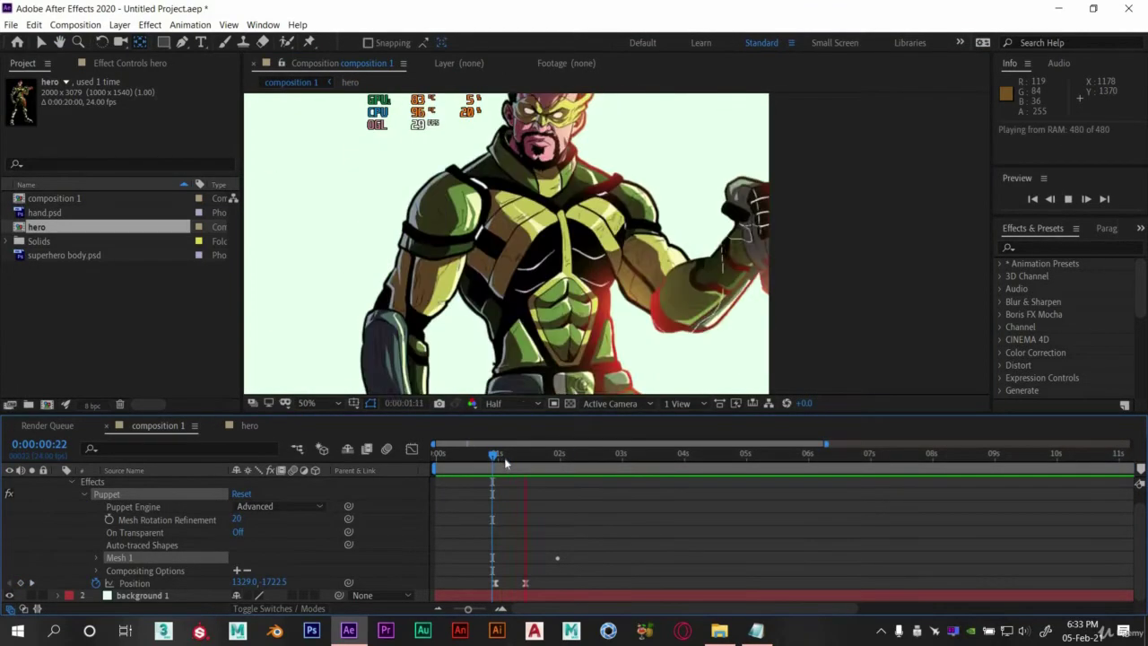
{"action": "key", "text": "space"}
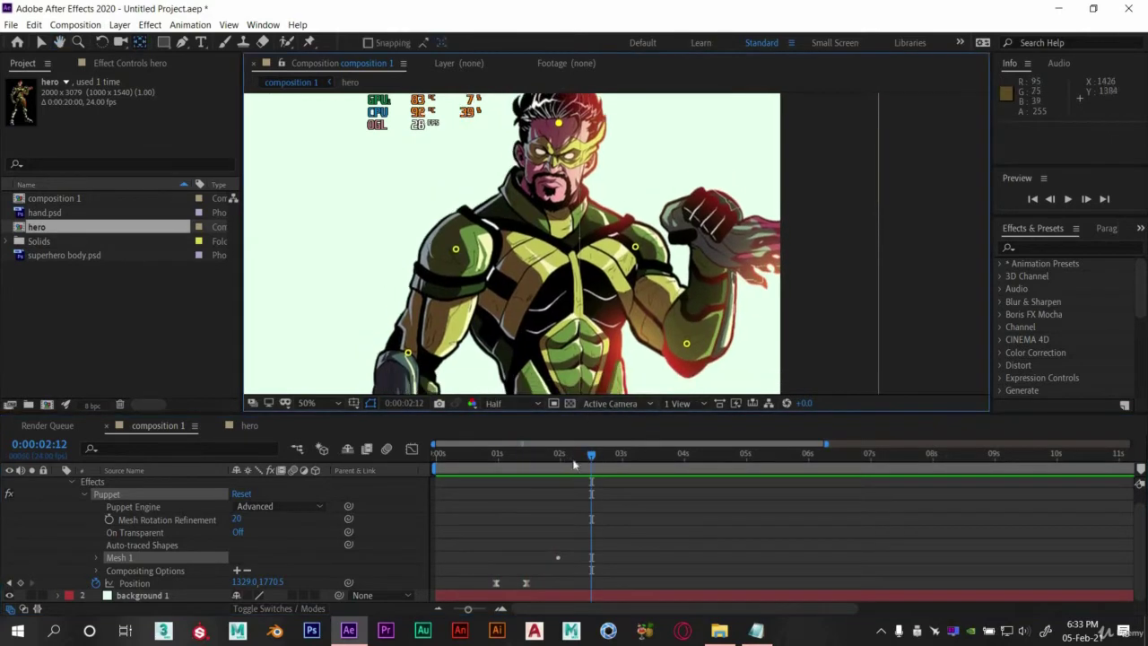
Scrub through the arm rotation in the hero composition and compare its timing with the drop-in in composition 1.
{"action": "left_click", "coordinate": [513, 459]}
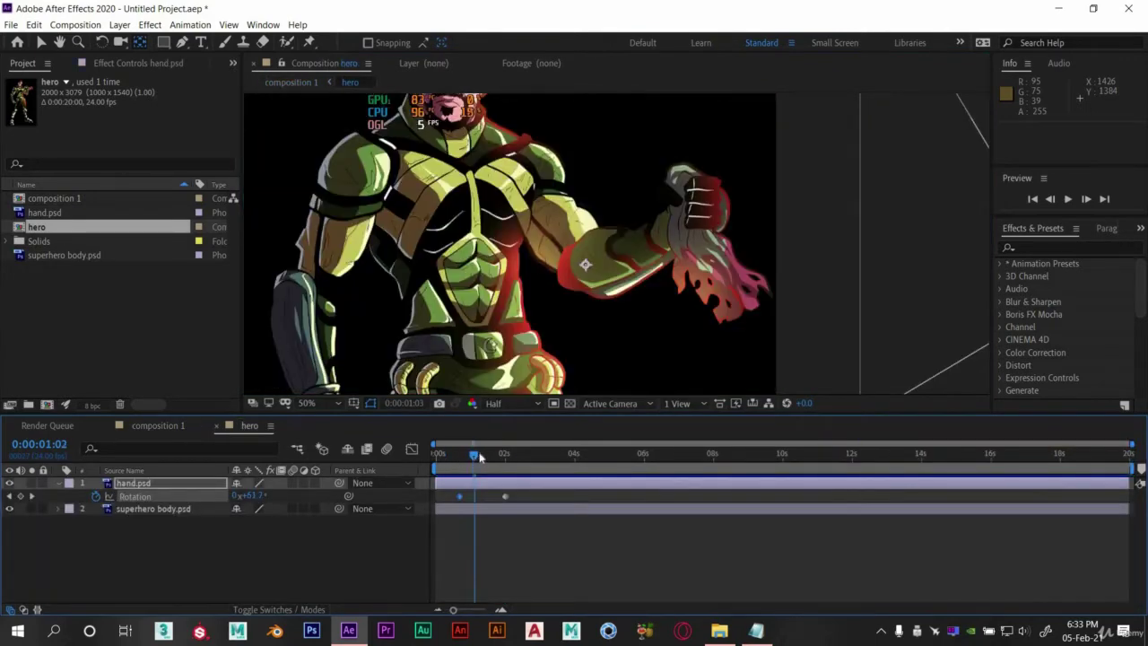
{"action": "left_click_drag", "start_coordinate": [480, 457], "coordinate": [512, 456]}
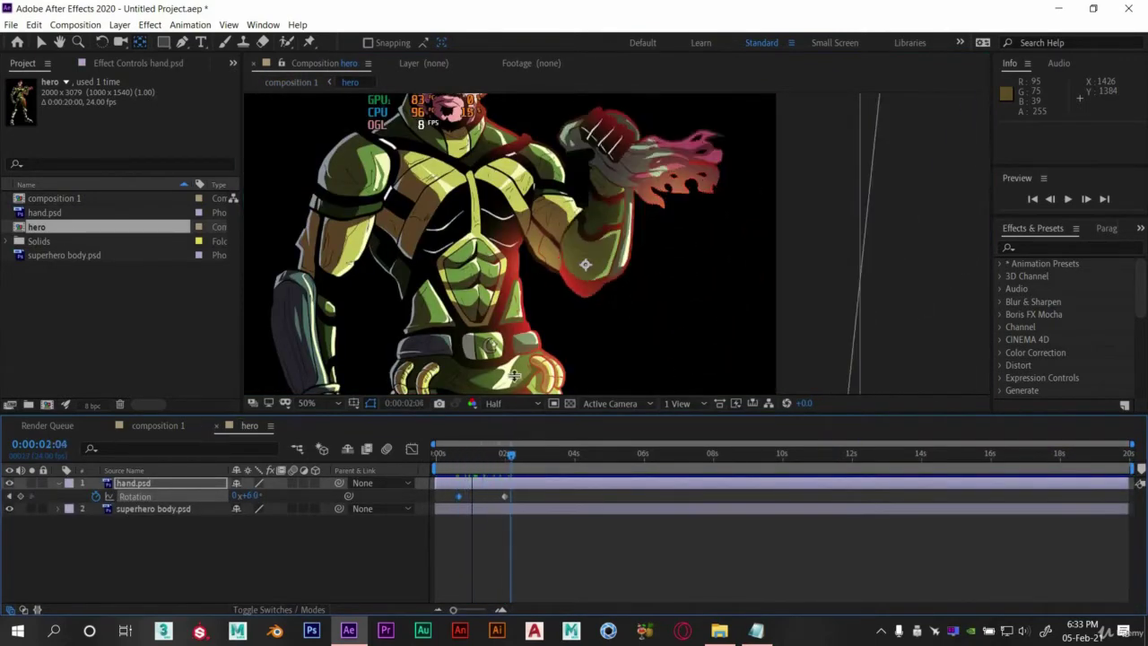
{"action": "key", "text": "y"}
{"action": "left_click", "coordinate": [157, 426]}
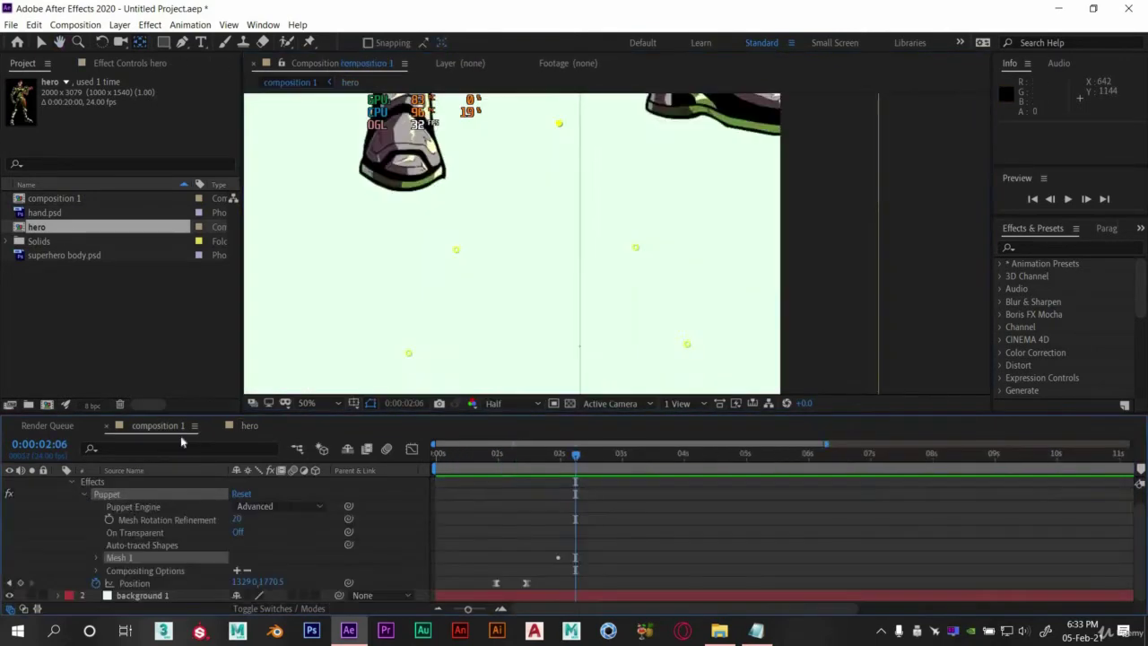
{"action": "left_click", "coordinate": [491, 457]}
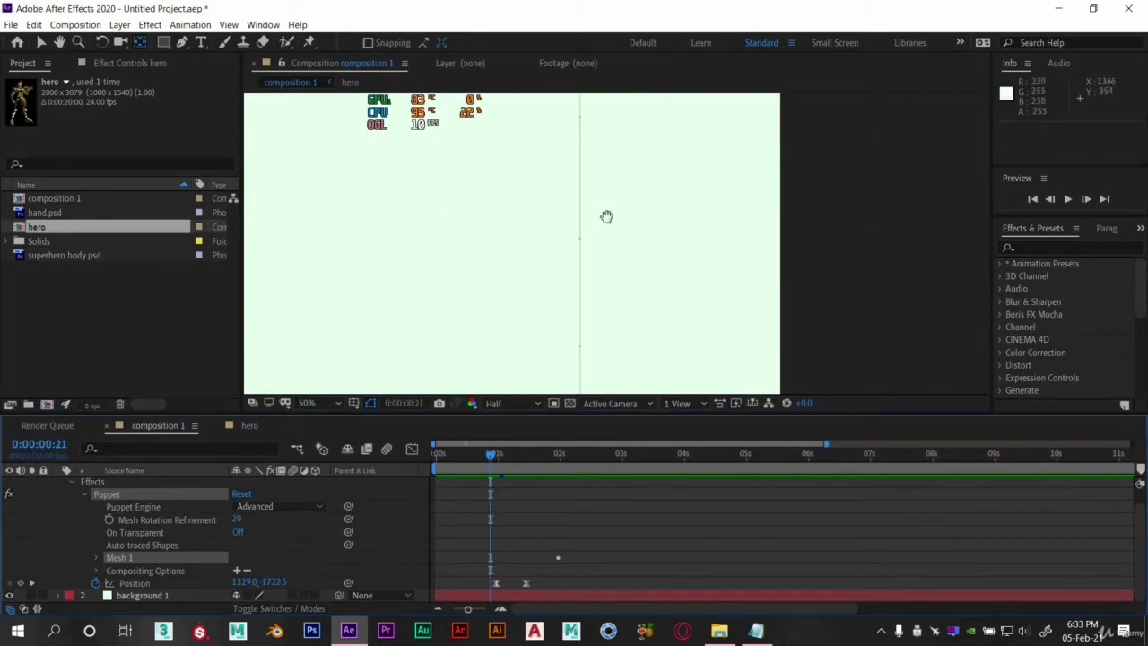
{"action": "left_click_drag", "start_coordinate": [608, 231], "coordinate": [615, 218]}
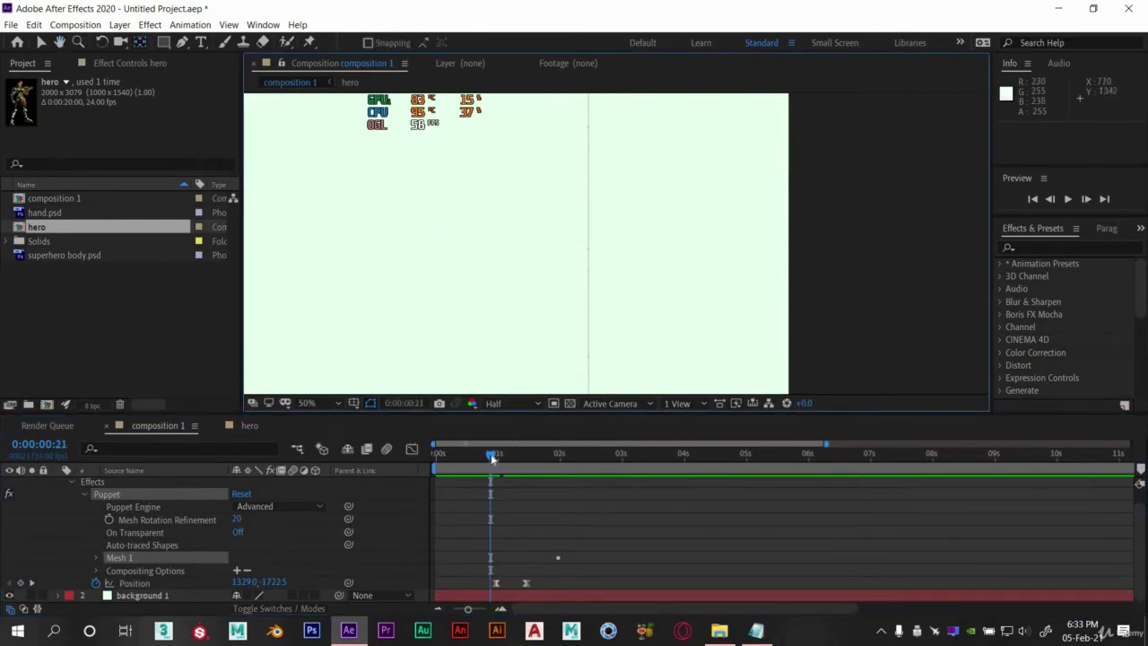
{"action": "left_click_drag", "start_coordinate": [526, 457], "coordinate": [540, 457]}
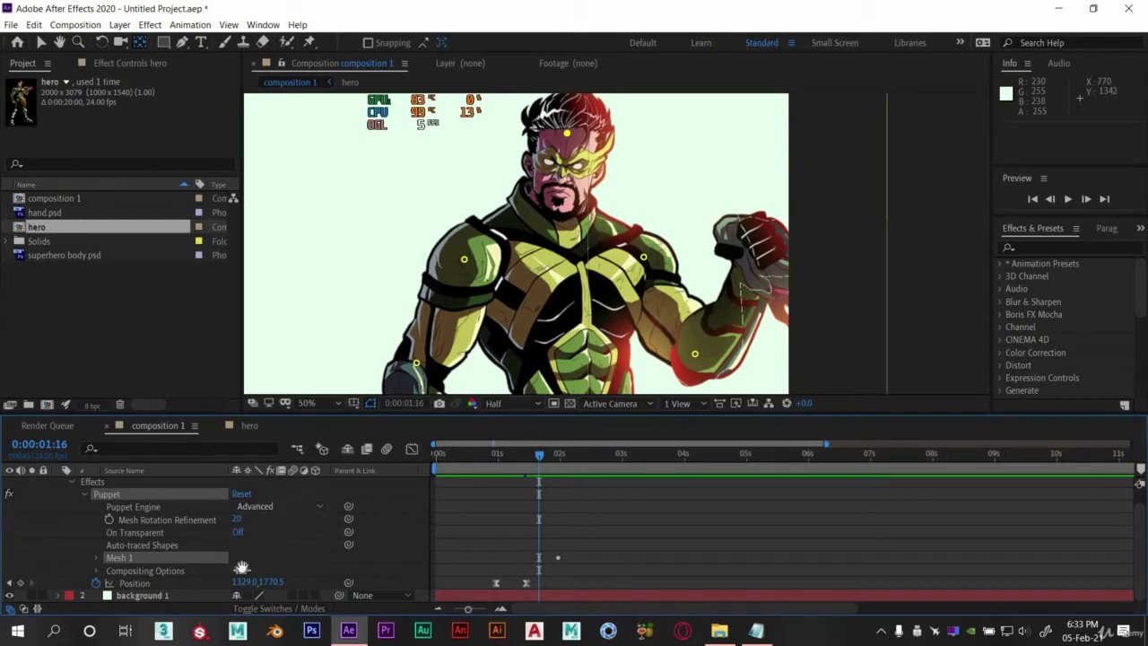
Collapse the hero layer's puppet properties in composition 1 and reveal only its position keyframes.
{"action": "scroll", "coordinate": [144, 502], "scroll_direction": "up", "scroll_amount": 1}
{"action": "left_click", "coordinate": [135, 483]}
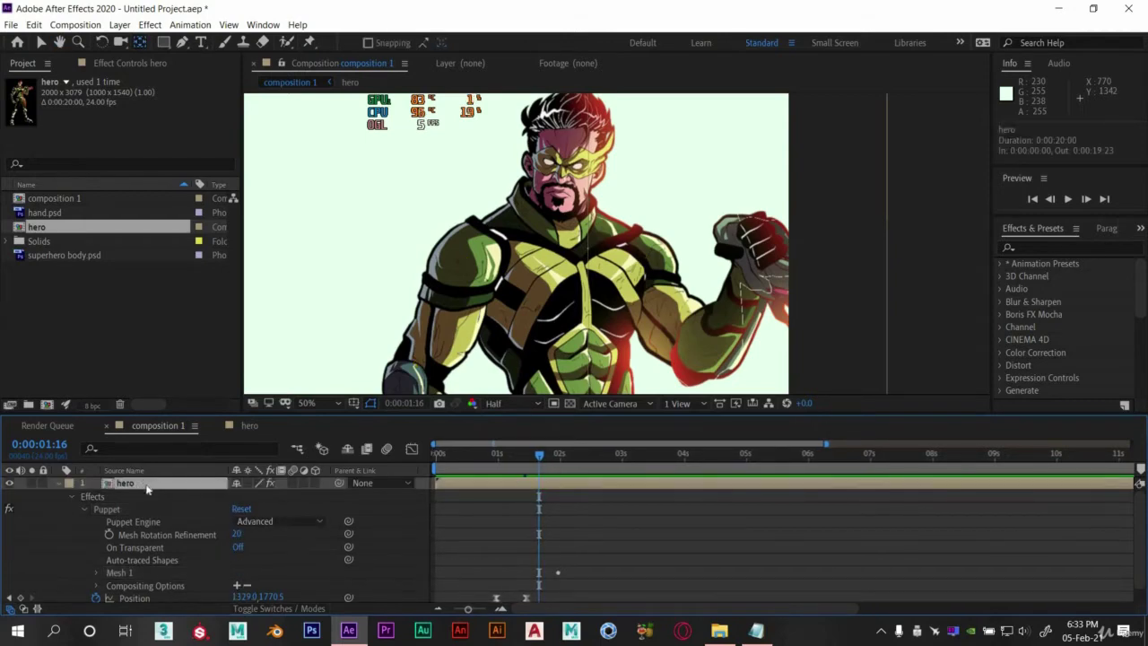
{"action": "key", "text": "u"}
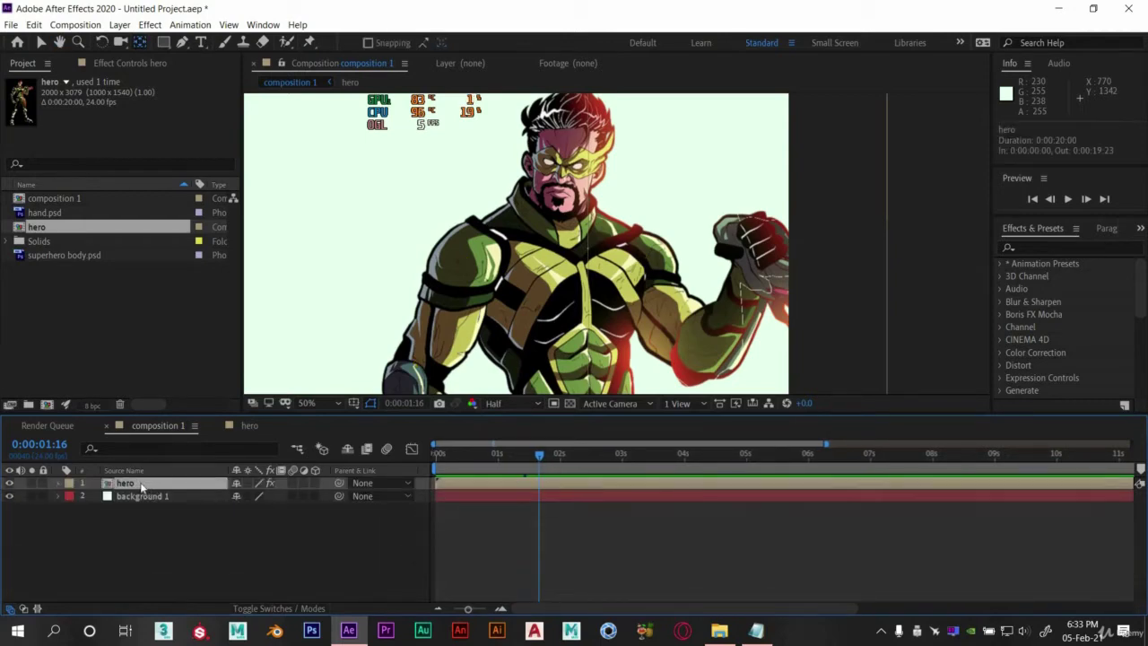
{"action": "key", "text": "p"}
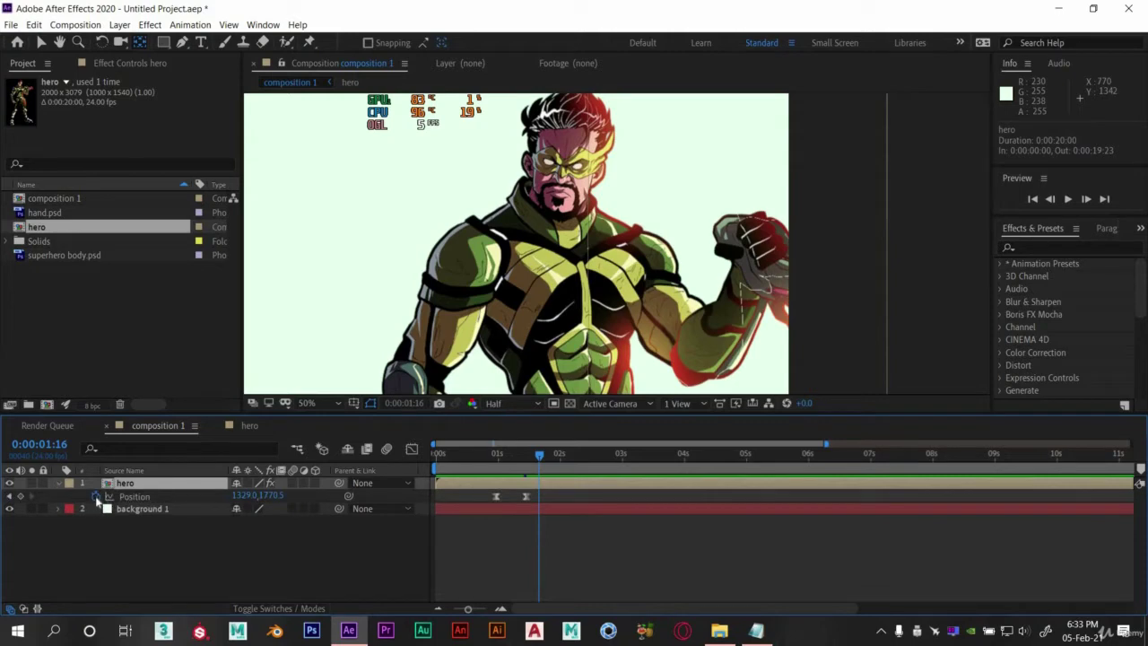
Try removing the hero layer's position animation at 0:00:01:16 and bring up its puppet pins at 0:00:00:11.
{"action": "left_click", "coordinate": [96, 497]}
{"action": "left_click_drag", "start_coordinate": [539, 456], "coordinate": [464, 453]}
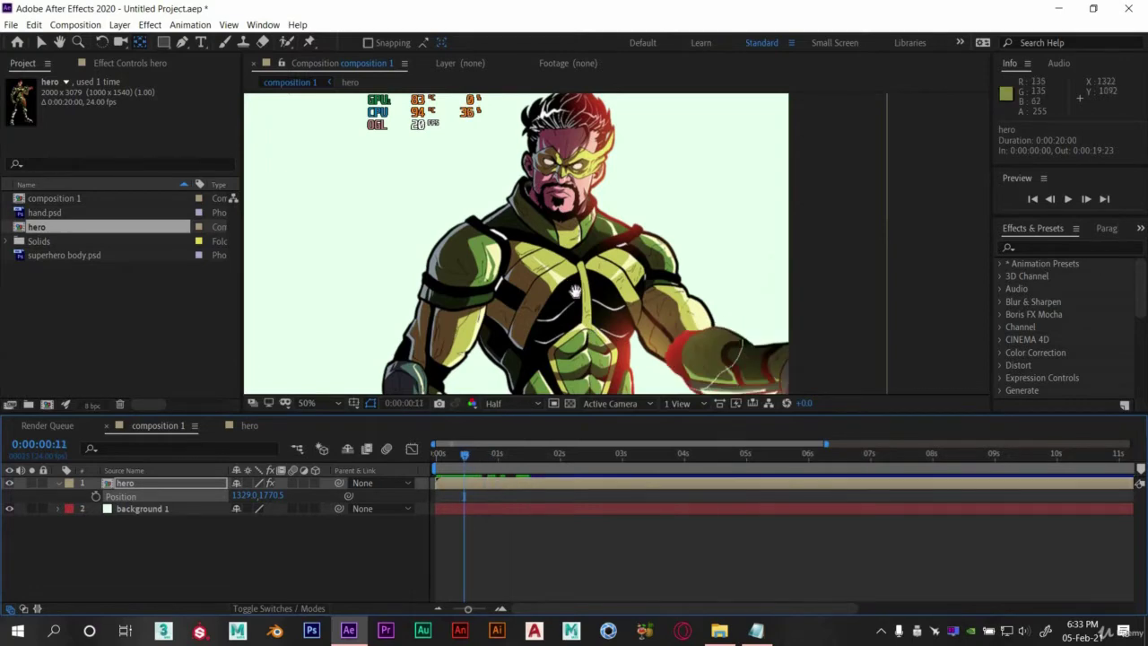
{"action": "left_click_drag", "start_coordinate": [715, 321], "coordinate": [704, 293]}
{"action": "left_click", "coordinate": [192, 484]}
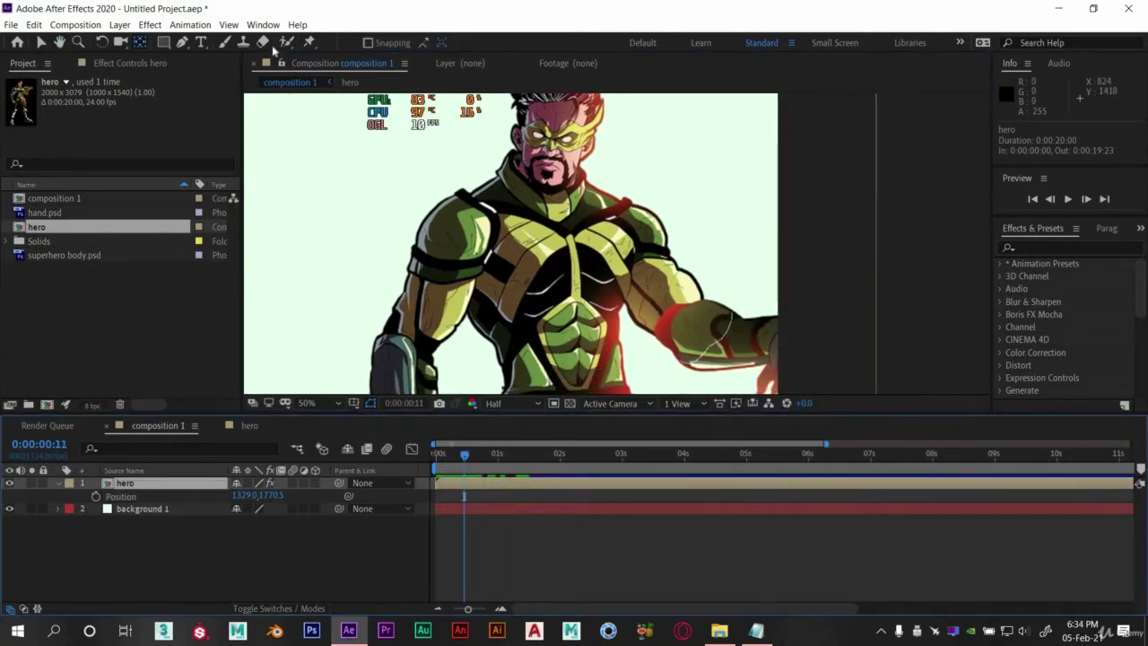
{"action": "left_click", "coordinate": [310, 44]}
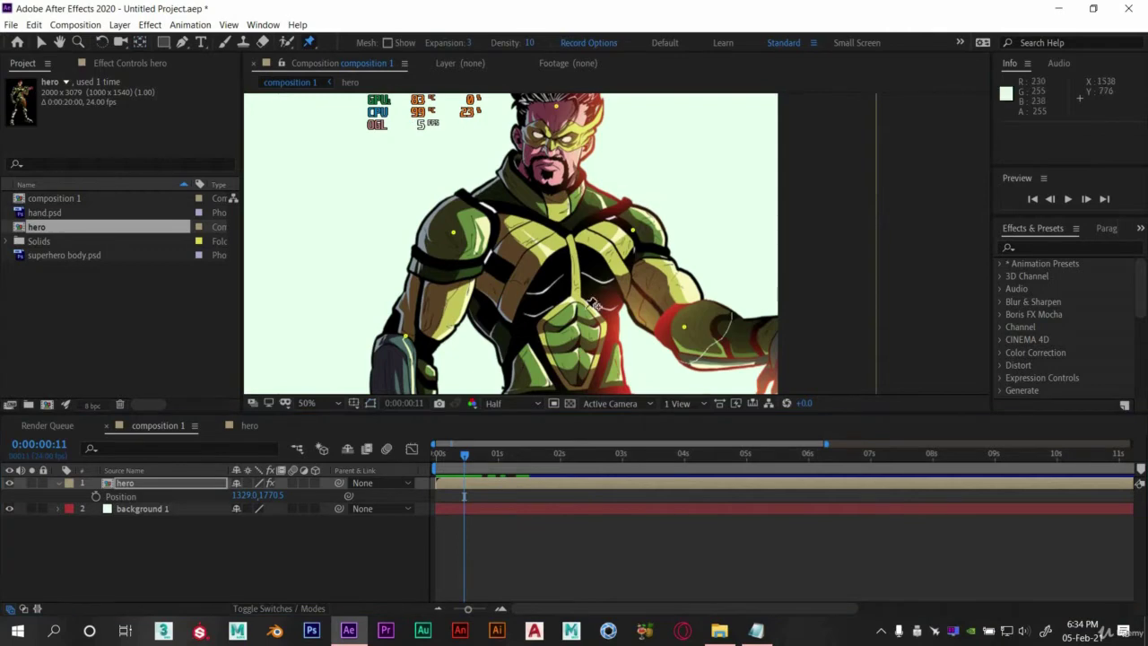
{"action": "left_click_drag", "start_coordinate": [687, 333], "coordinate": [652, 299]}
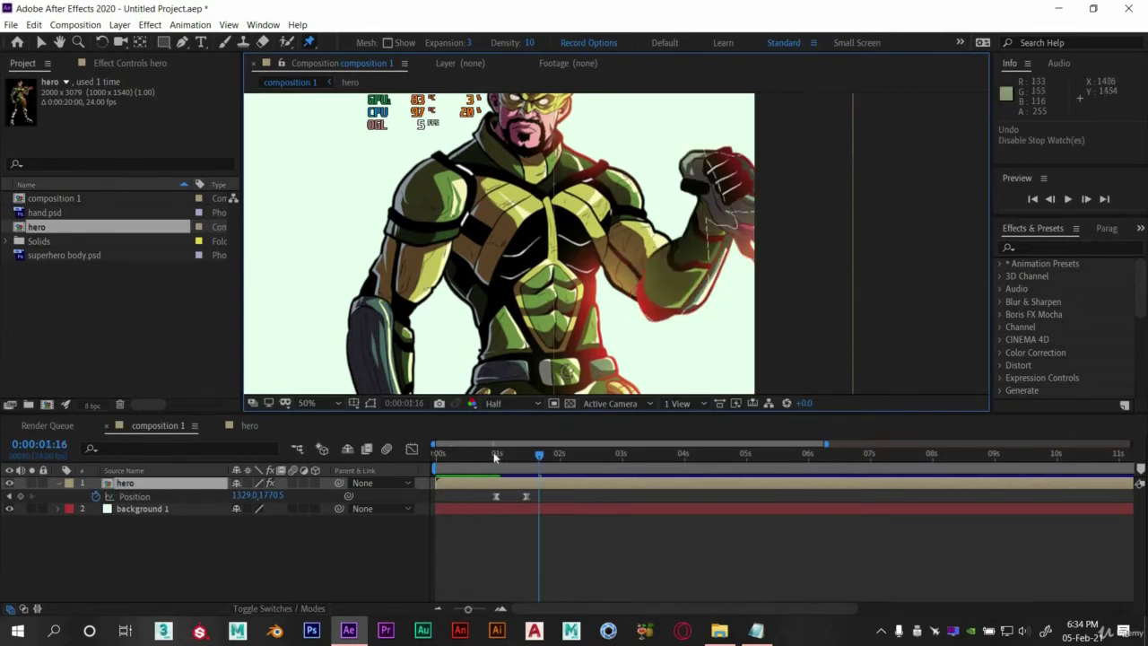
Try nudging the forehead puppet pin sideways at 0:00:02:02, then undo the move.
{"action": "left_click_drag", "start_coordinate": [497, 454], "coordinate": [565, 453]}
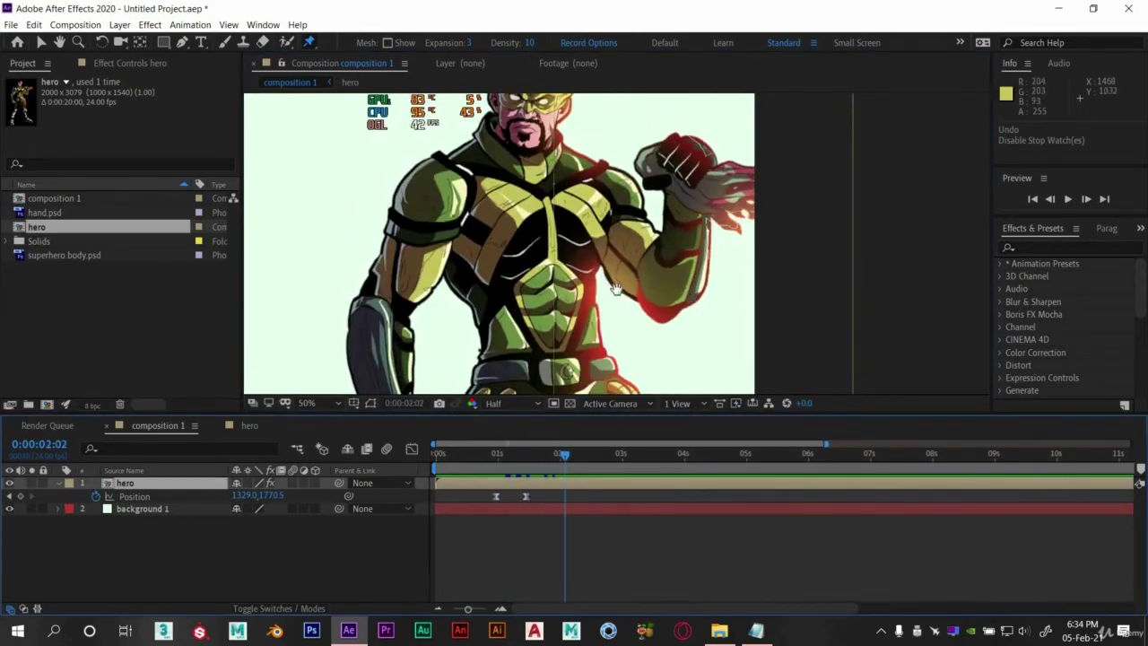
{"action": "left_click_drag", "start_coordinate": [506, 262], "coordinate": [520, 341]}
{"action": "left_click", "coordinate": [552, 151]}
{"action": "mouse_move", "coordinate": [540, 154]}
{"action": "left_mouse_down"}
{"action": "mouse_move", "coordinate": [525, 156]}
{"action": "mouse_move", "coordinate": [538, 155]}
{"action": "left_mouse_up"}
{"action": "key", "text": "ctrl+z"}
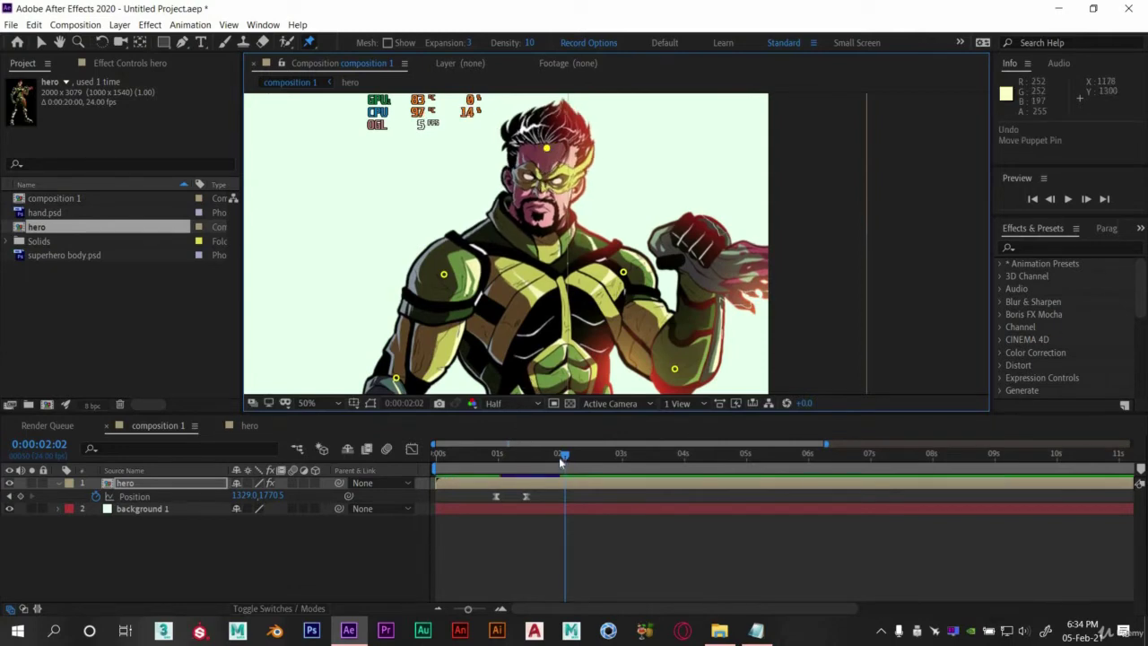
Try cutting the hero layer's two position keyframes at 0:00:01:00, then undo the cut.
{"action": "left_click_drag", "start_coordinate": [557, 458], "coordinate": [498, 457]}
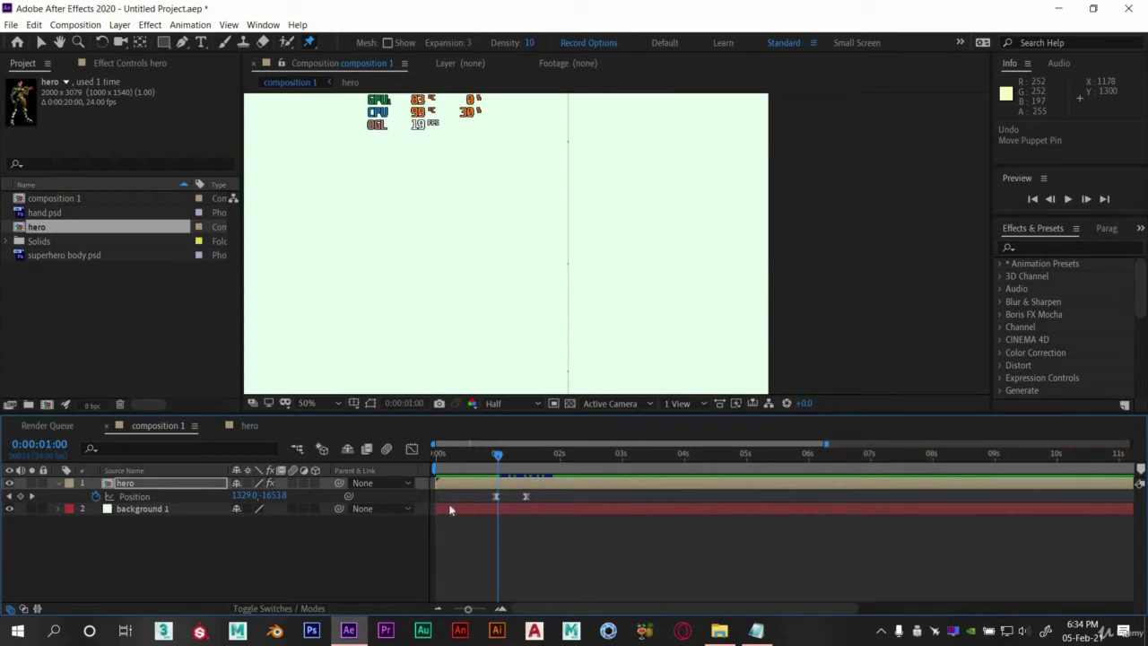
{"action": "left_click_drag", "start_coordinate": [547, 493], "coordinate": [477, 504]}
{"action": "key", "text": "ctrl+x"}
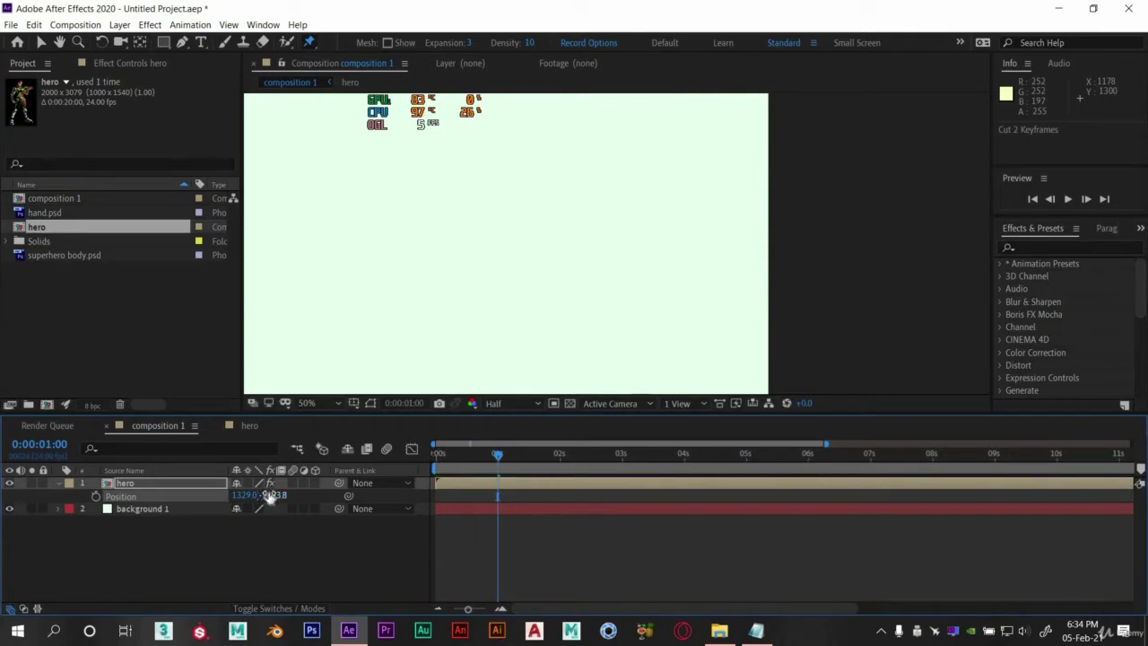
{"action": "key", "text": "ctrl+z"}
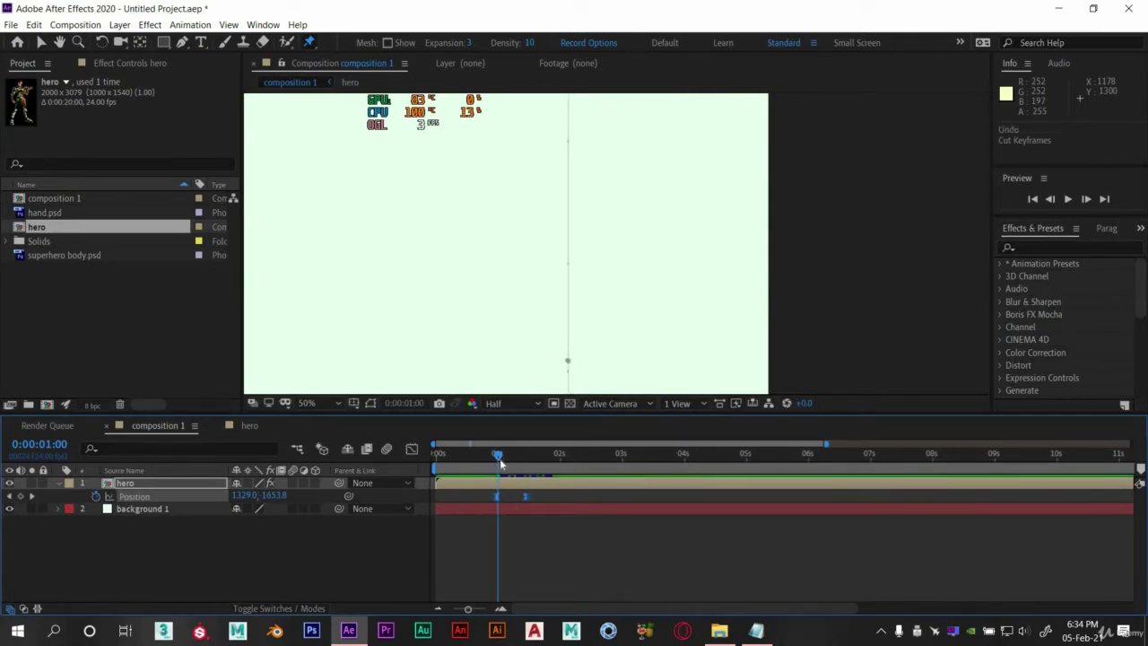
Cut both of the hero layer's position keyframes with the time at 0:00:01:16, keeping the hero in his landed position.
{"action": "left_click", "coordinate": [539, 462]}
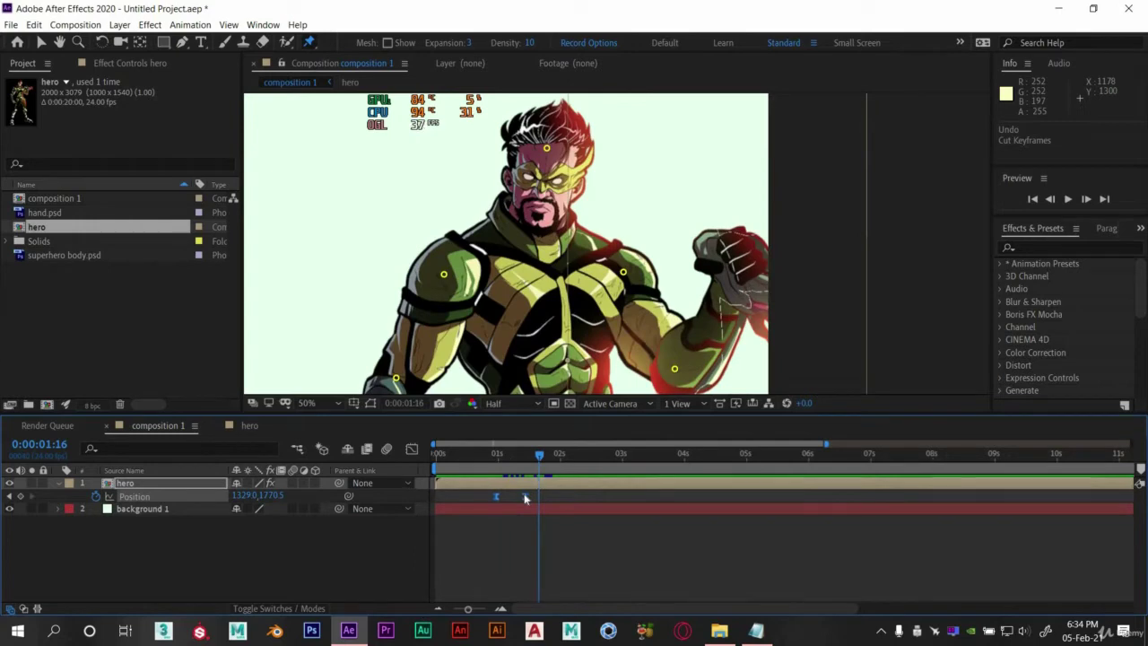
{"action": "key", "text": "ctrl+x"}
{"action": "left_click_drag", "start_coordinate": [559, 350], "coordinate": [593, 341]}
Select the forehead puppet pin at 0:00:00:06 and shift it slightly to the left at 0:00:00:10.
{"action": "left_click_drag", "start_coordinate": [486, 462], "coordinate": [452, 461]}
{"action": "left_click", "coordinate": [453, 457]}
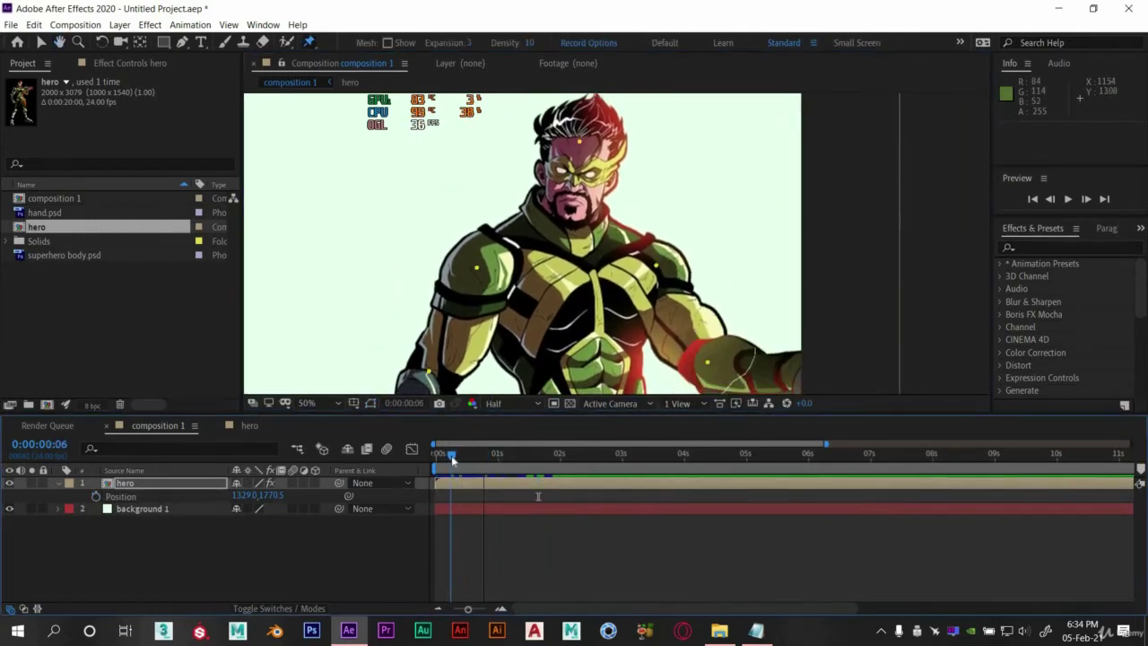
{"action": "left_click", "coordinate": [581, 144]}
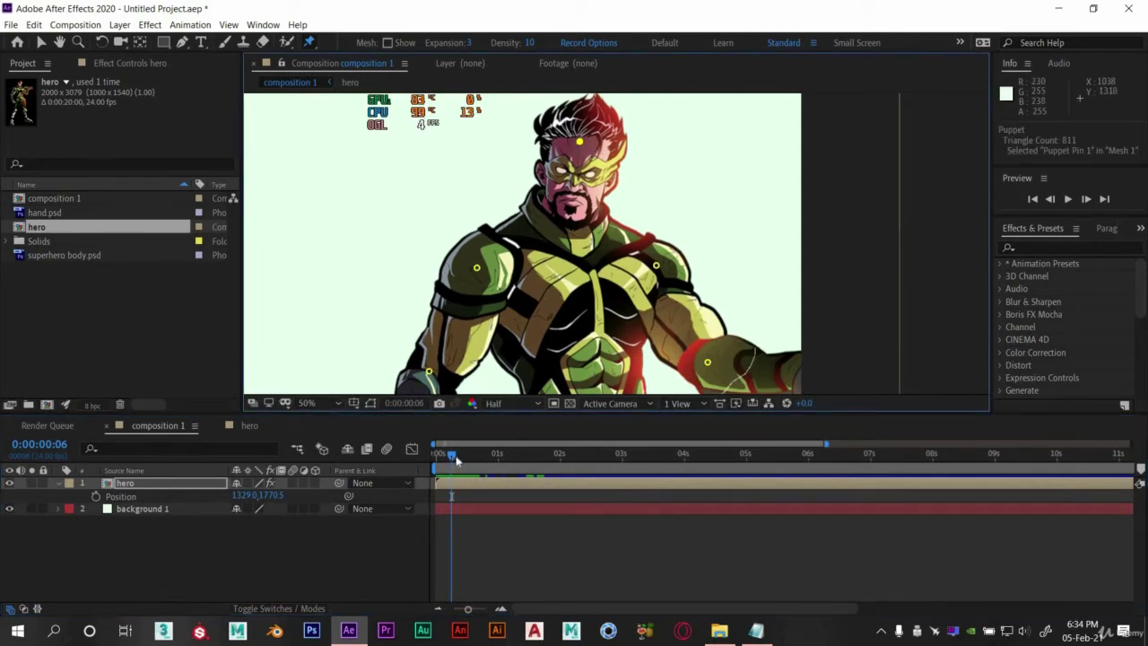
{"action": "left_click_drag", "start_coordinate": [457, 459], "coordinate": [463, 459]}
{"action": "left_click_drag", "start_coordinate": [579, 141], "coordinate": [570, 140]}
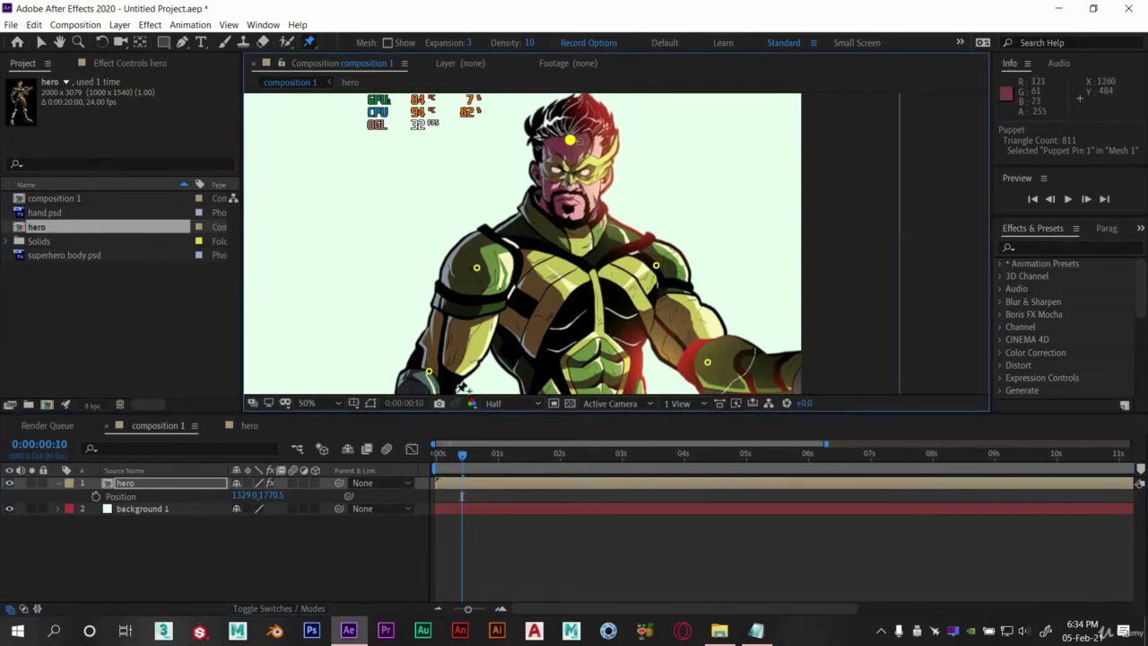
Sway the forehead puppet pin slightly to the right at 0:00:00:16 and back to the left at 0:00:00:22.
{"action": "left_click", "coordinate": [477, 459]}
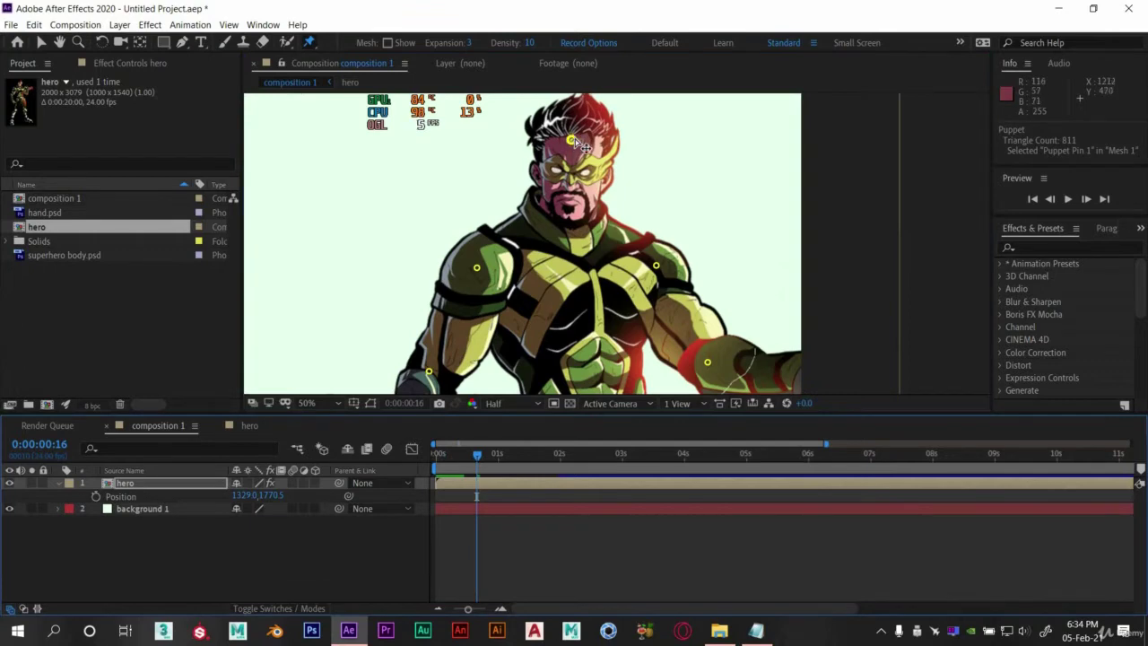
{"action": "left_click_drag", "start_coordinate": [574, 141], "coordinate": [584, 142]}
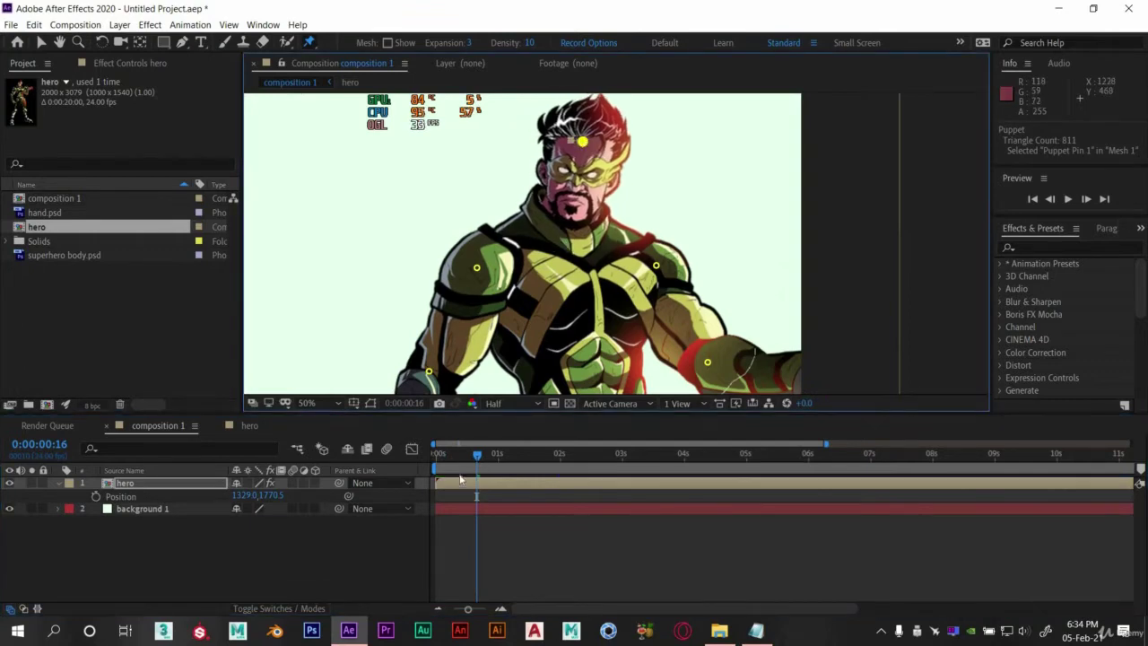
{"action": "left_click", "coordinate": [492, 457]}
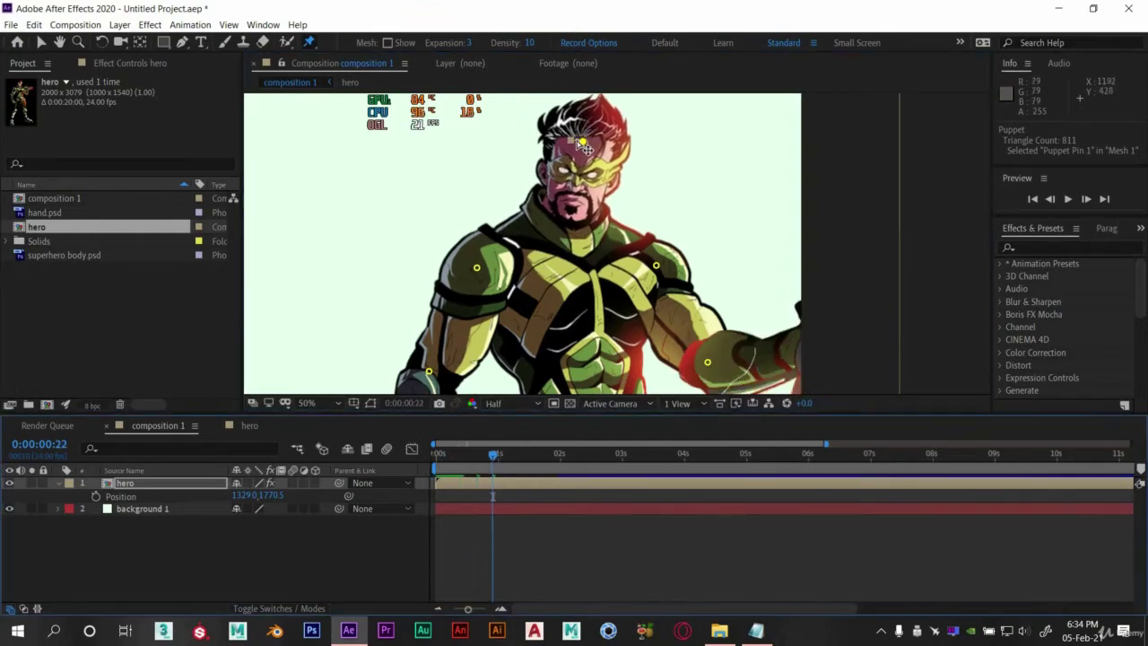
{"action": "left_click_drag", "start_coordinate": [583, 144], "coordinate": [570, 140]}
Shift the forehead puppet pin slightly to the right at 0:00:01:05 and preview the head sway.
{"action": "left_click", "coordinate": [511, 455]}
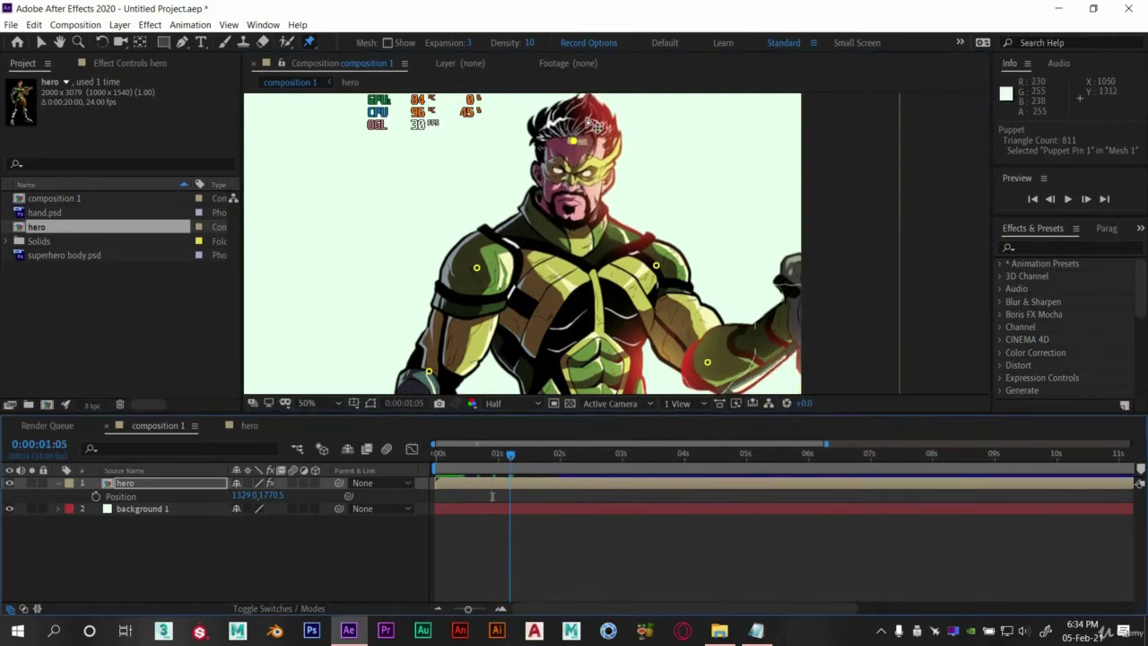
{"action": "left_click", "coordinate": [579, 145]}
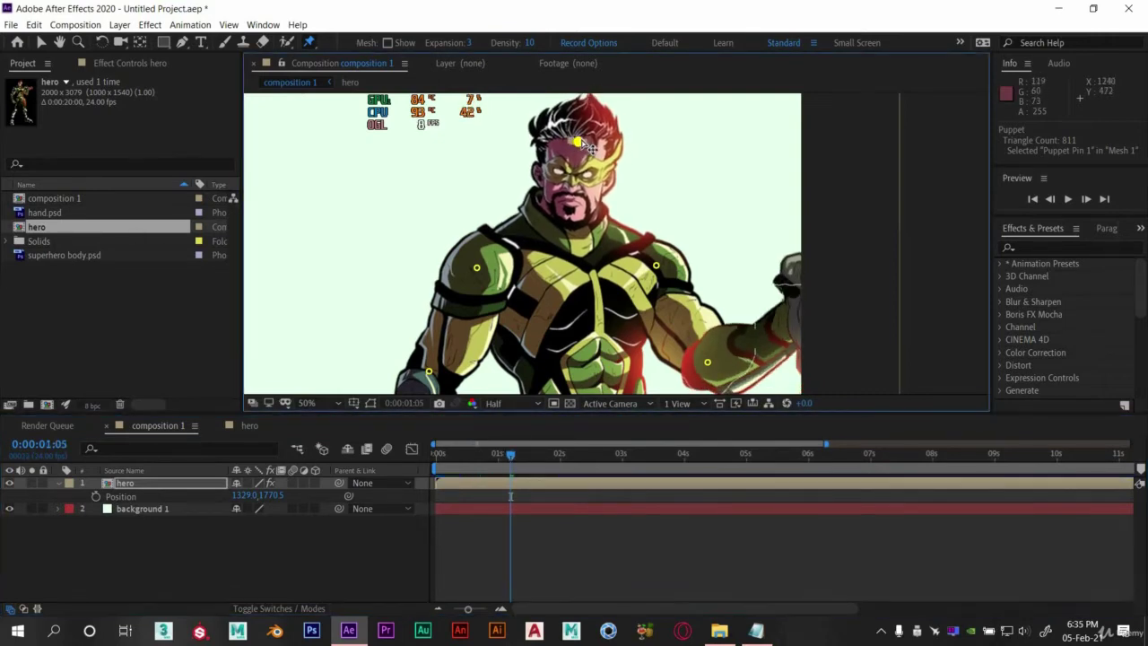
{"action": "left_click_drag", "start_coordinate": [581, 143], "coordinate": [583, 143]}
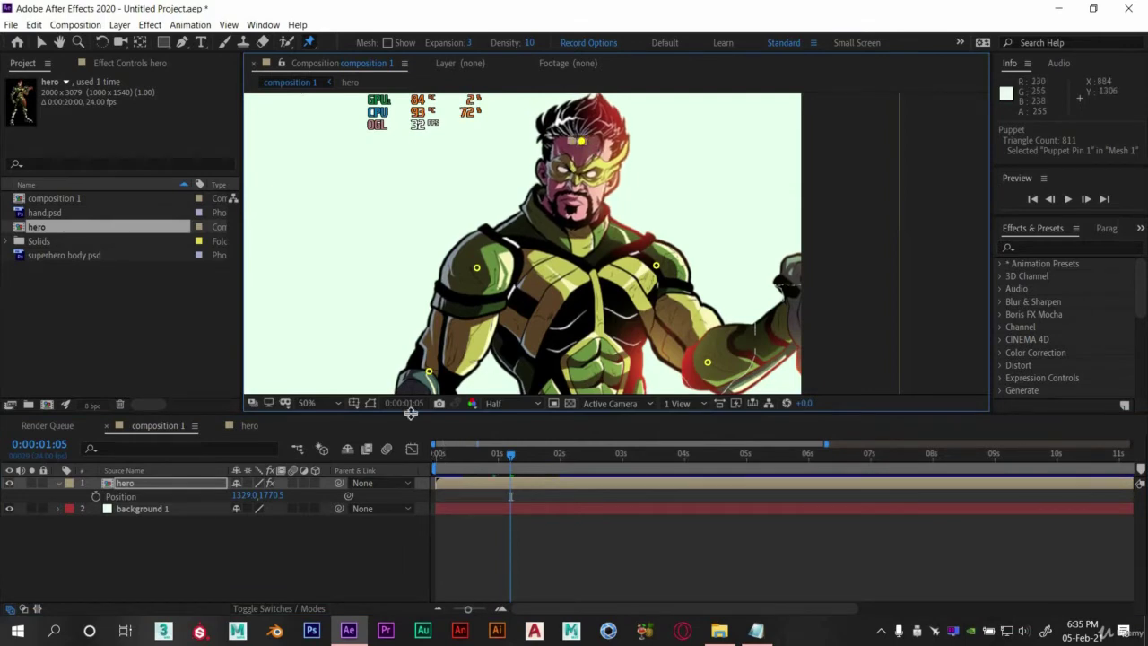
{"action": "key", "text": "space"}
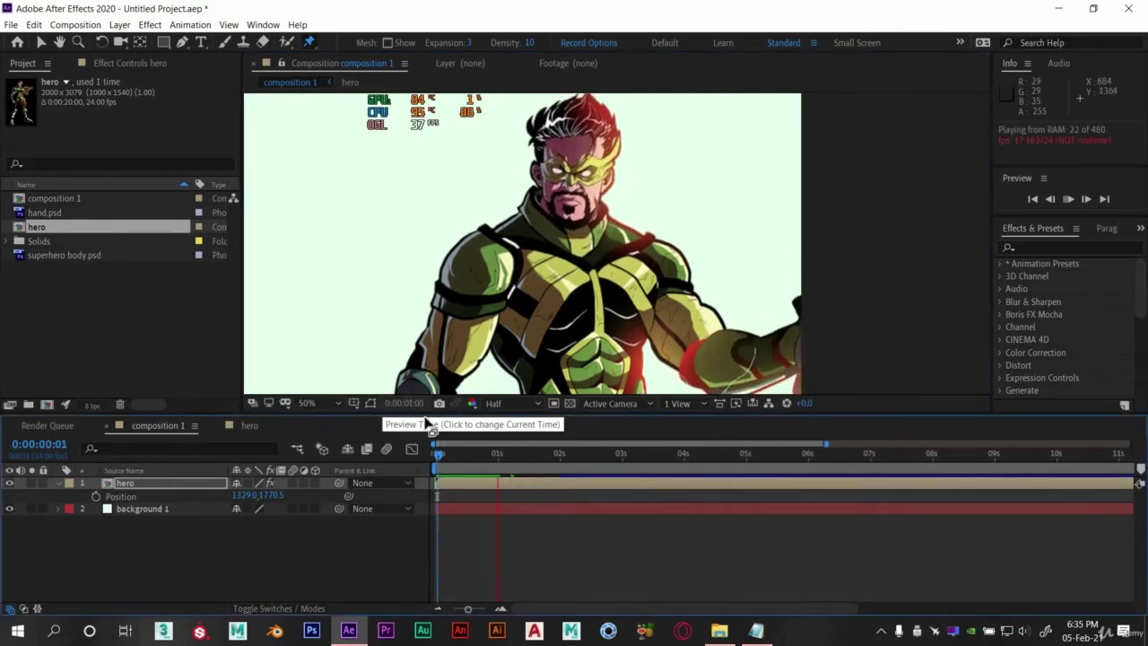
{"action": "key", "text": "space"}
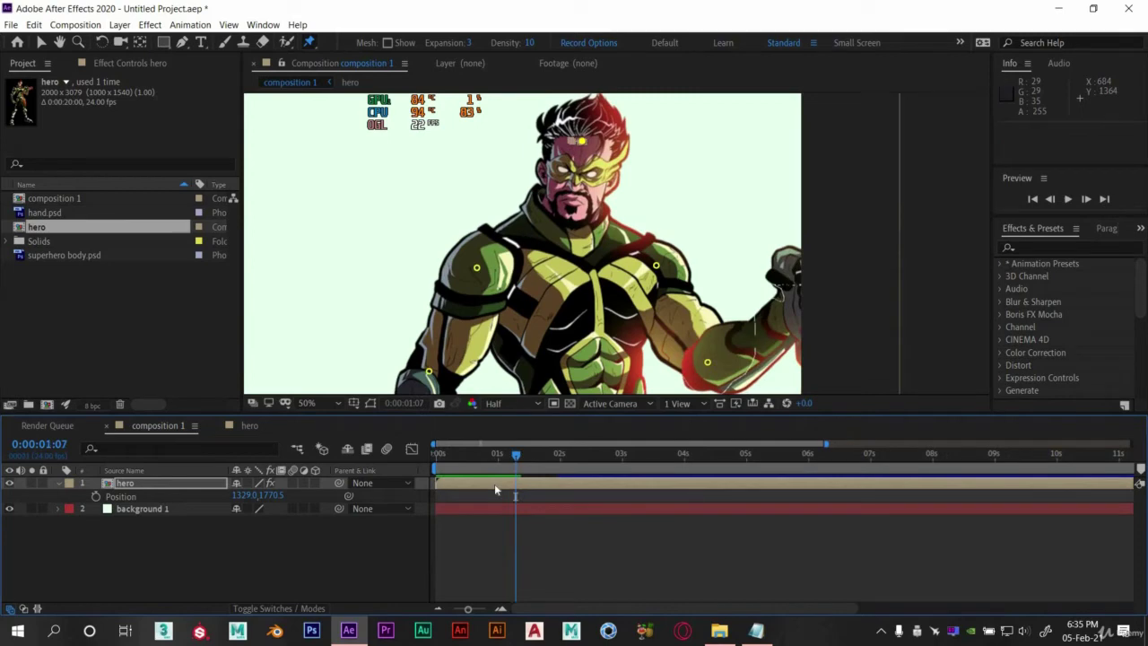
Reveal the hero layer's keyframes and space the forehead pin's sway keyframes further apart, with the second at 0:00:00:17.
{"action": "key", "text": "u"}
{"action": "key", "text": "h"}
{"action": "left_click_drag", "start_coordinate": [508, 523], "coordinate": [484, 448]}
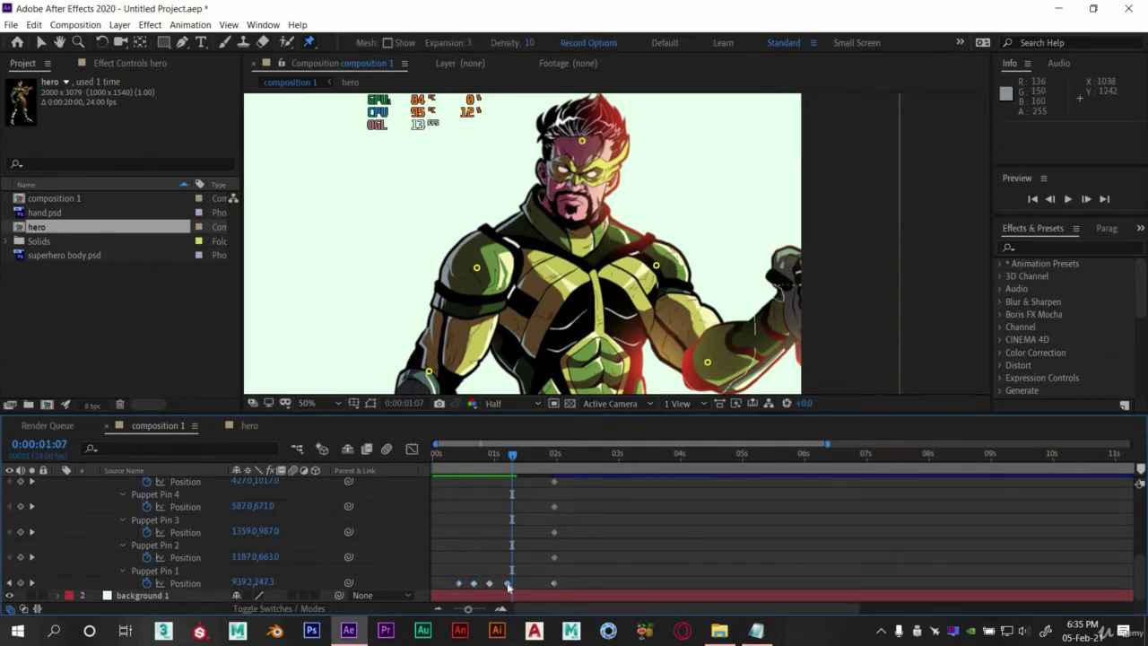
{"action": "left_click_drag", "start_coordinate": [508, 583], "coordinate": [482, 586]}
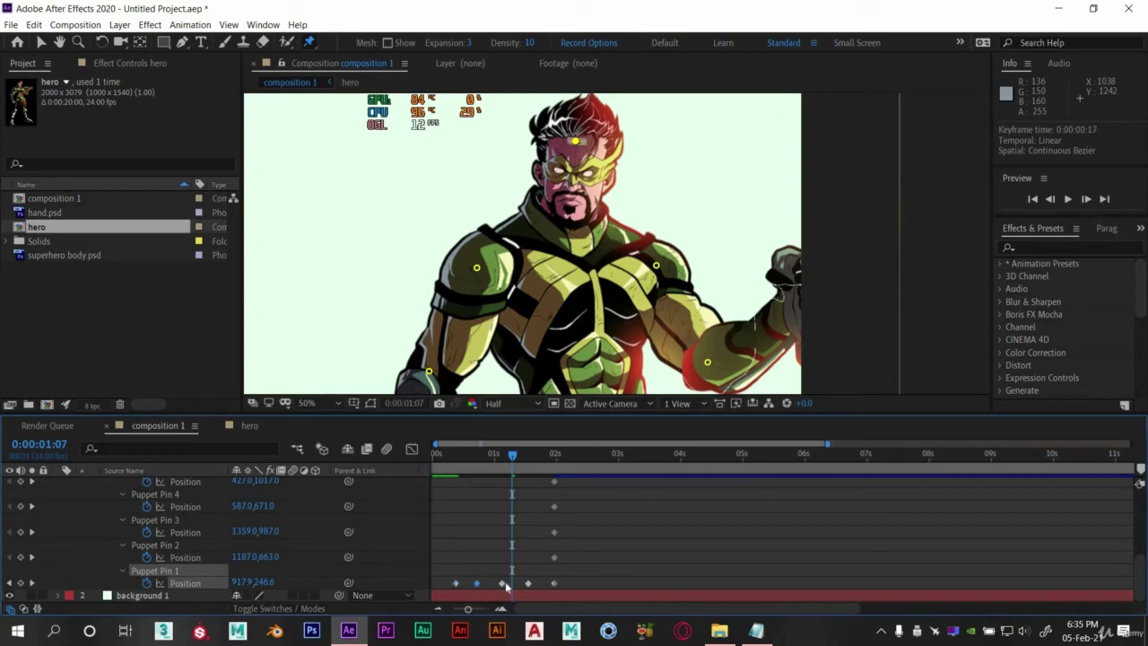
Preview the respaced head sway from about 0:00:00:07.
{"action": "left_click", "coordinate": [451, 459]}
{"action": "key", "text": "space"}
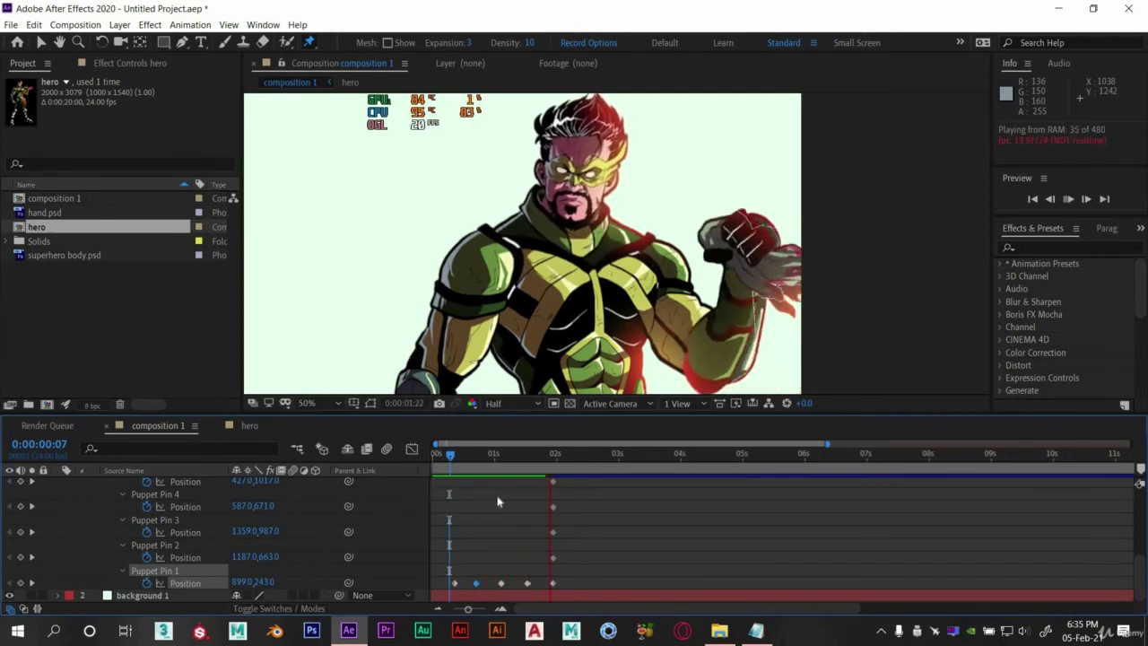
{"action": "key", "text": "space"}
{"action": "key", "text": "space"}
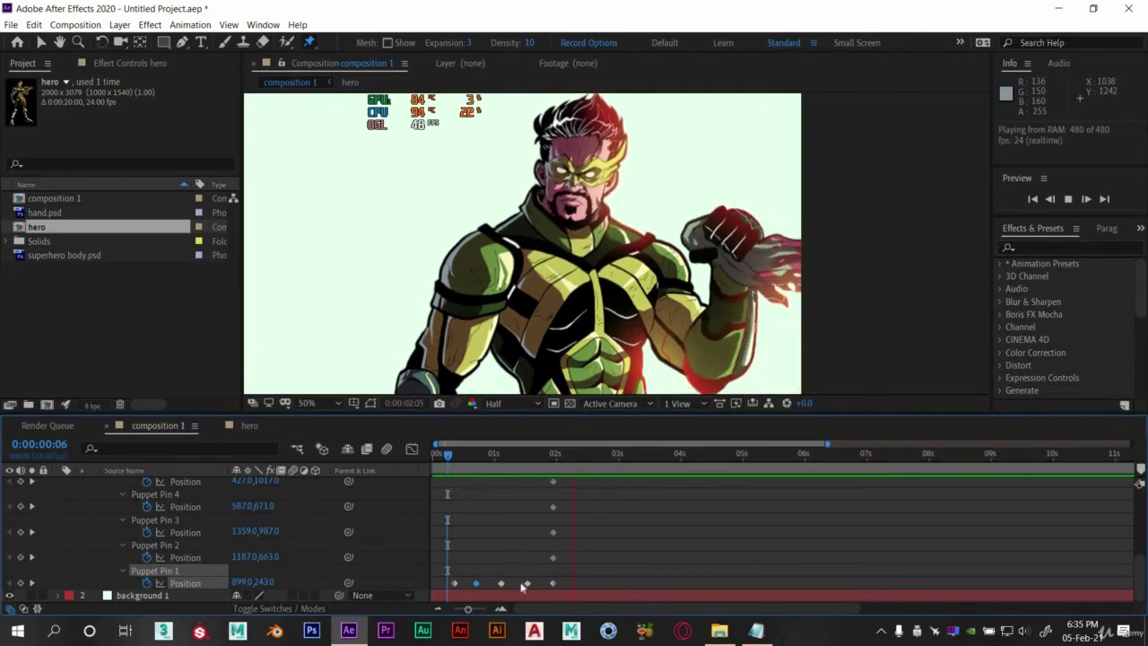
{"action": "key", "text": "space"}
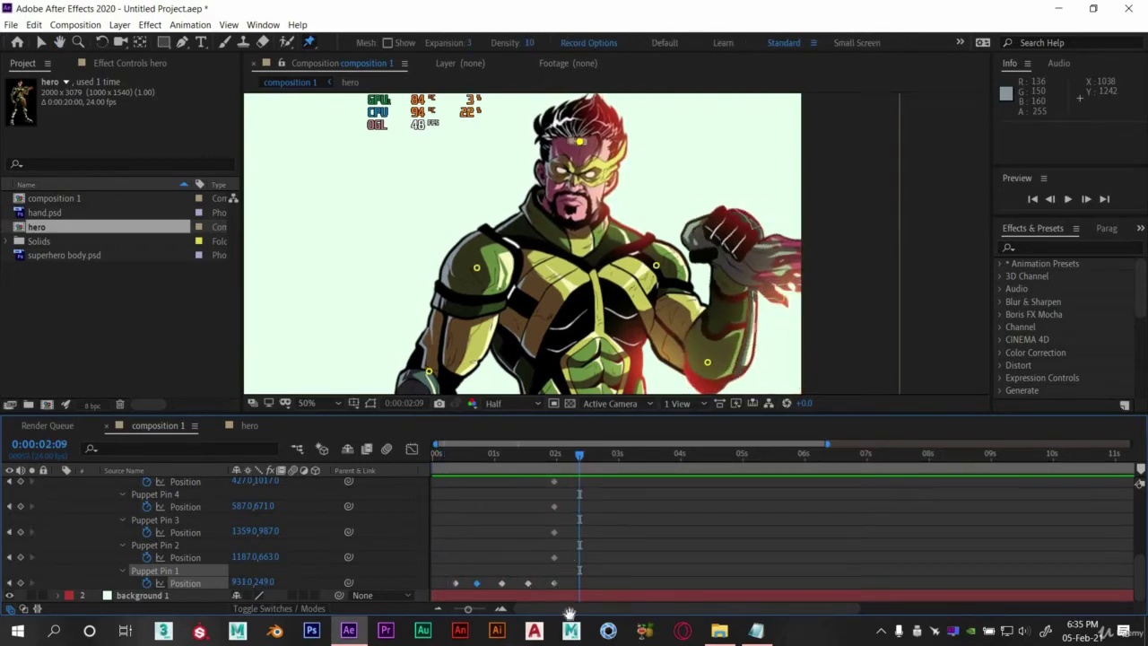
Move all puppet pins' final keyframes to 0:00:03:00, spread the forehead keyframes to 0:00:01:02, 0:00:01:18 and about 0:00:02:09, and preview.
{"action": "scroll", "coordinate": [573, 591], "scroll_direction": "up", "scroll_amount": 5}
{"action": "left_click_drag", "start_coordinate": [580, 532], "coordinate": [623, 589]}
{"action": "left_click", "coordinate": [530, 590]}
{"action": "left_click_drag", "start_coordinate": [530, 589], "coordinate": [581, 589]}
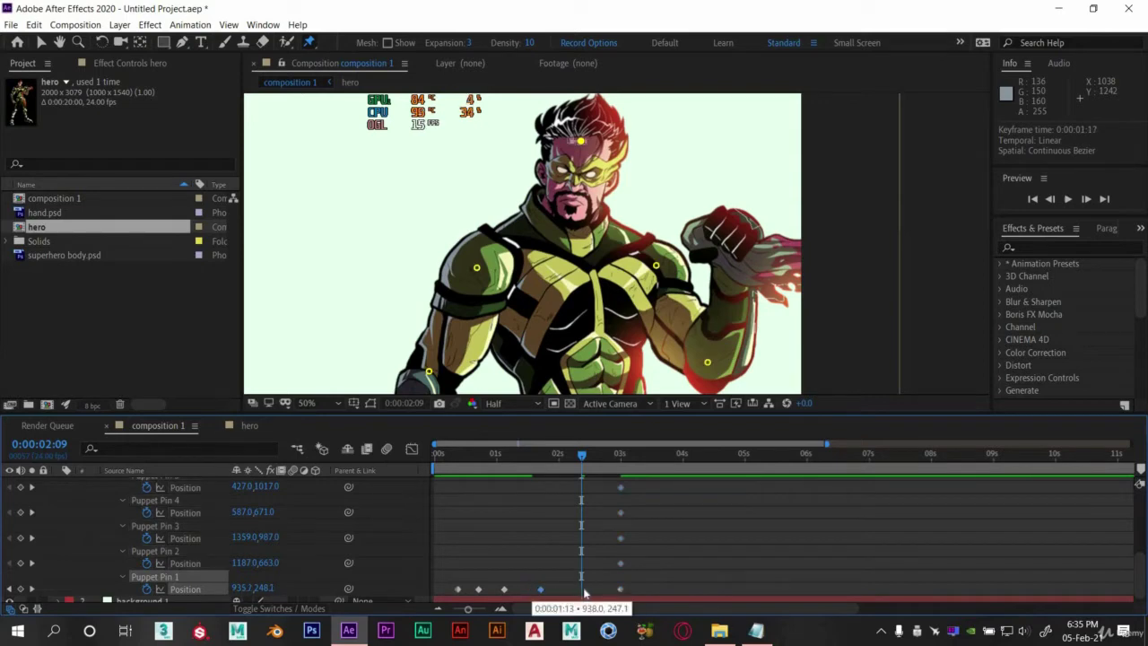
{"action": "mouse_move", "coordinate": [504, 589]}
{"action": "left_mouse_down"}
{"action": "mouse_move", "coordinate": [542, 589]}
{"action": "mouse_move", "coordinate": [501, 590]}
{"action": "left_mouse_up"}
{"action": "key", "text": "space"}
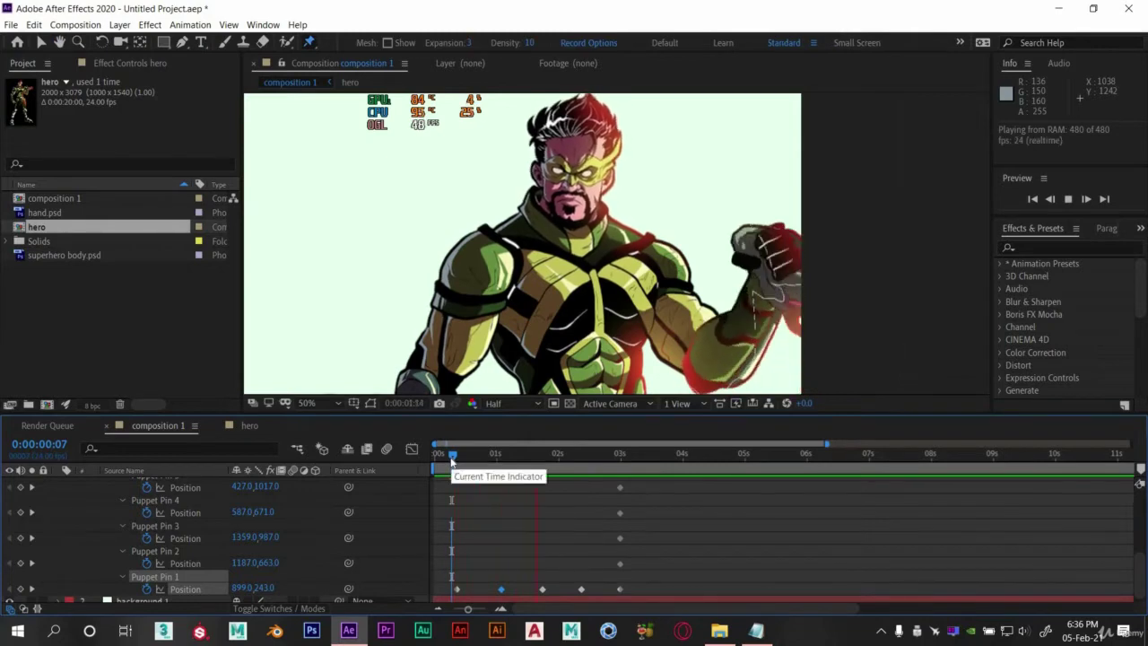
{"action": "key", "text": "space"}
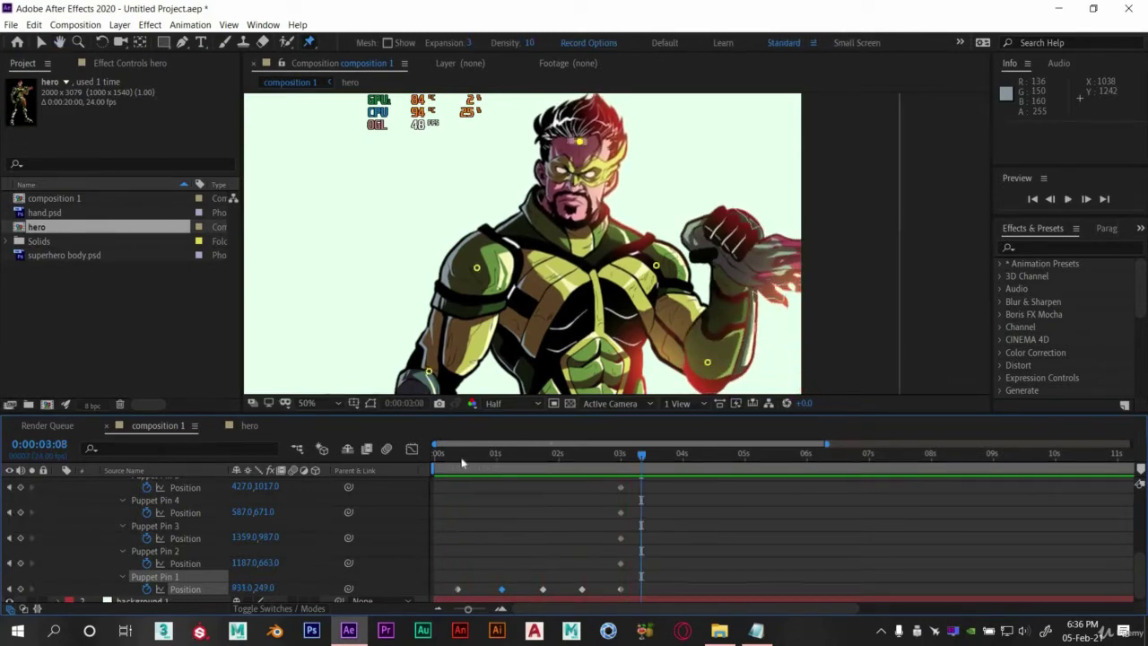
Select the puppet pin on the lowered arm's wrist and shift it slightly to the left at 0:00:01:02, matching the forehead pin's keyframe.
{"action": "mouse_move", "coordinate": [463, 461]}
{"action": "left_mouse_down"}
{"action": "mouse_move", "coordinate": [586, 475]}
{"action": "mouse_move", "coordinate": [459, 476]}
{"action": "left_mouse_up"}
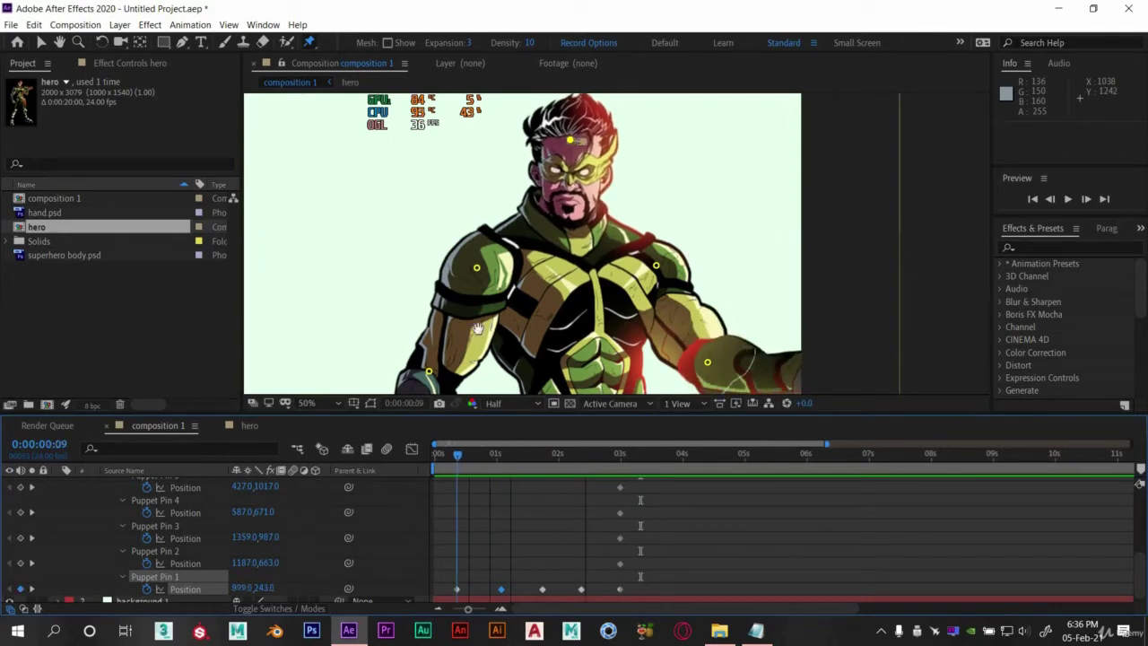
{"action": "left_click_drag", "start_coordinate": [478, 328], "coordinate": [503, 125]}
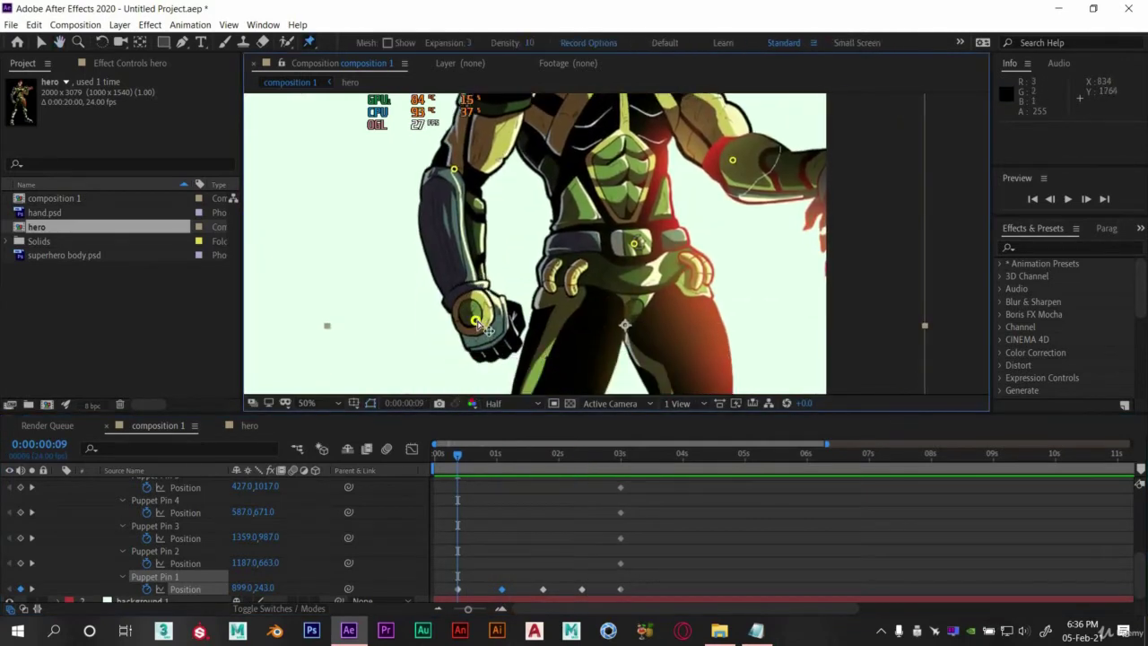
{"action": "left_click", "coordinate": [476, 322]}
{"action": "left_click_drag", "start_coordinate": [498, 521], "coordinate": [507, 567]}
{"action": "scroll", "coordinate": [507, 561], "scroll_direction": "up", "scroll_amount": 4}
{"action": "scroll", "coordinate": [506, 493], "scroll_direction": "down", "scroll_amount": 7}
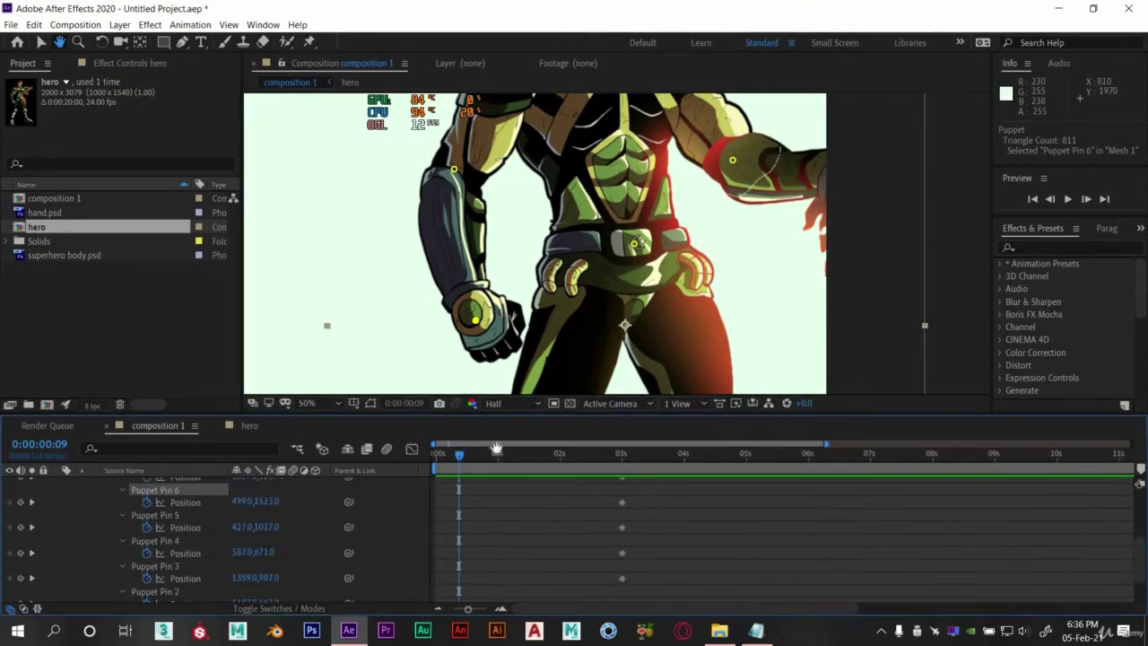
{"action": "scroll", "coordinate": [498, 457], "scroll_direction": "down", "scroll_amount": 2}
{"action": "key", "text": "ctrl+p"}
{"action": "left_click", "coordinate": [500, 455]}
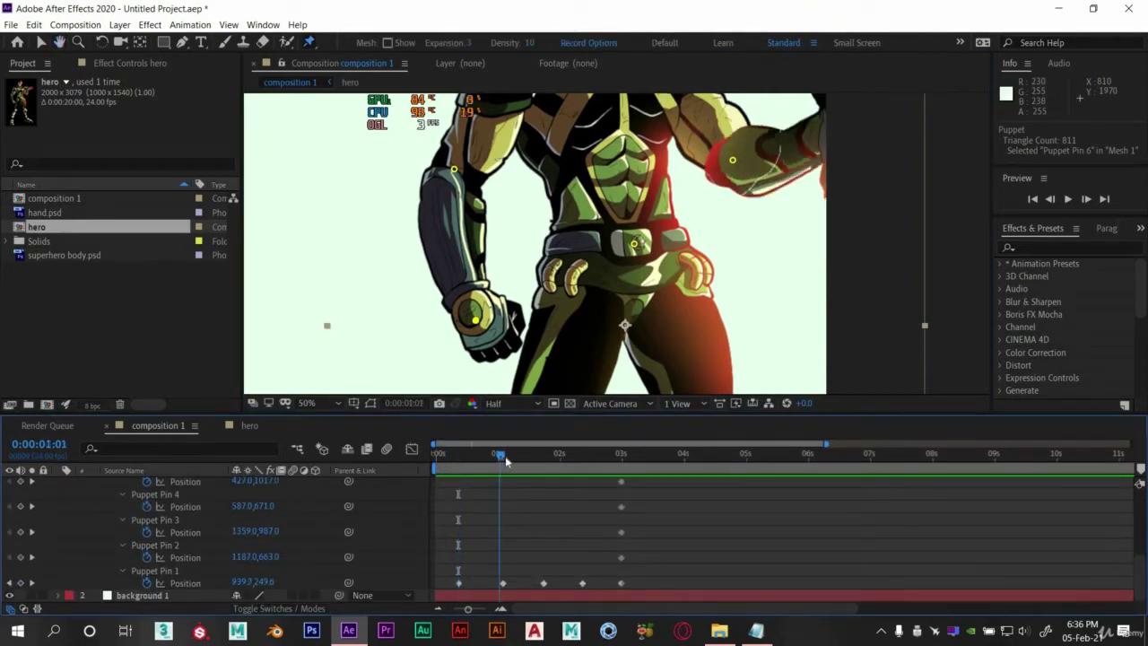
{"action": "left_click", "coordinate": [505, 456]}
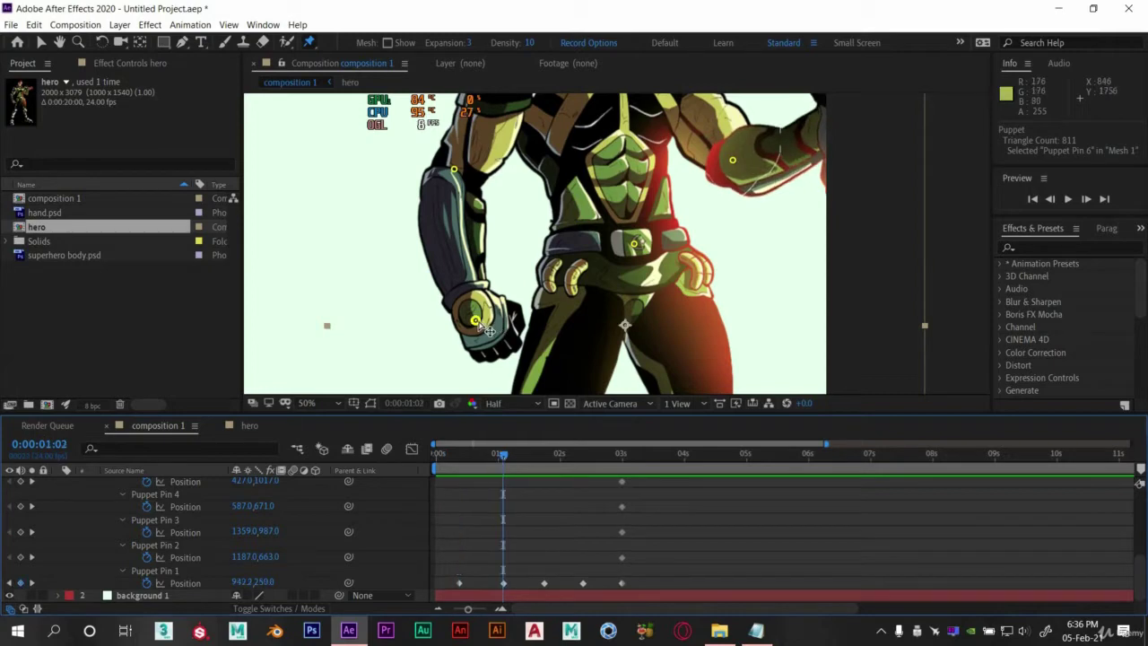
{"action": "left_click_drag", "start_coordinate": [484, 329], "coordinate": [467, 325]}
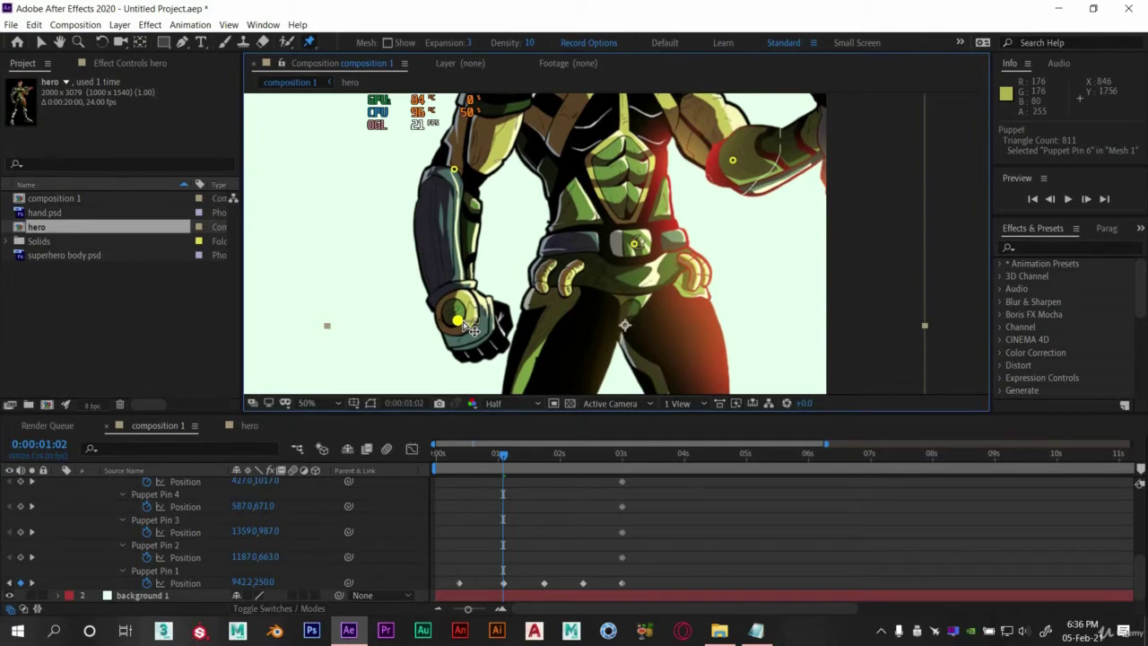
{"action": "left_click_drag", "start_coordinate": [468, 326], "coordinate": [470, 323]}
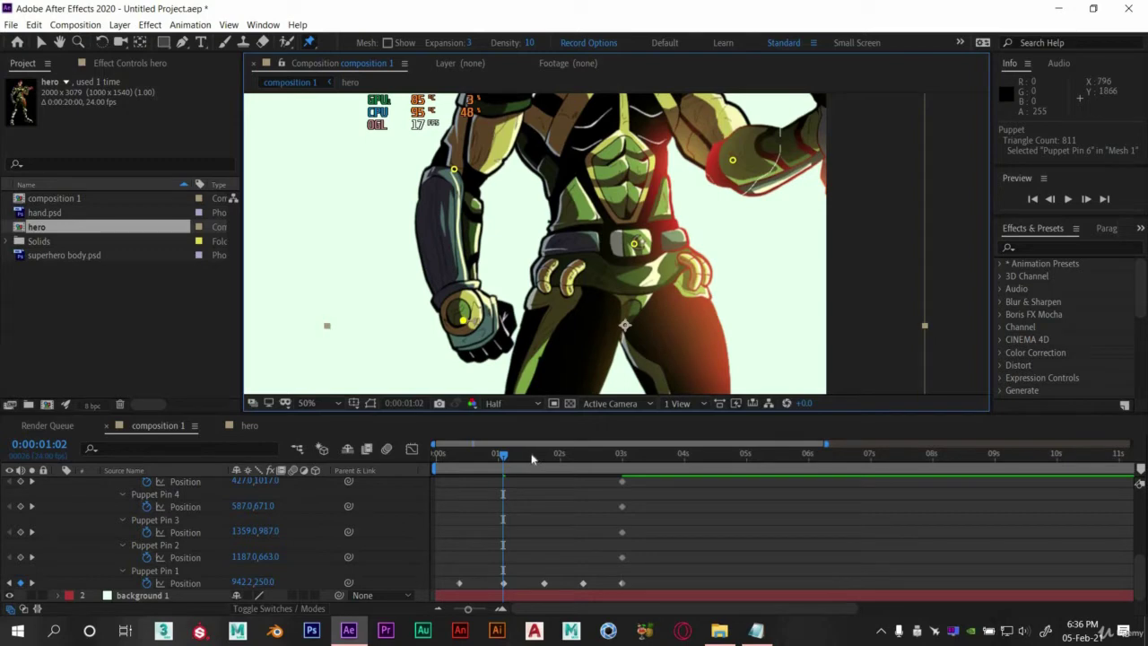
Move the lowered wrist's pin back to the right at 0:00:01:18 and preview the arm sway from 0:00:00:23.
{"action": "left_click_drag", "start_coordinate": [531, 458], "coordinate": [543, 455]}
{"action": "left_click", "coordinate": [475, 331]}
{"action": "left_click_drag", "start_coordinate": [468, 321], "coordinate": [475, 321]}
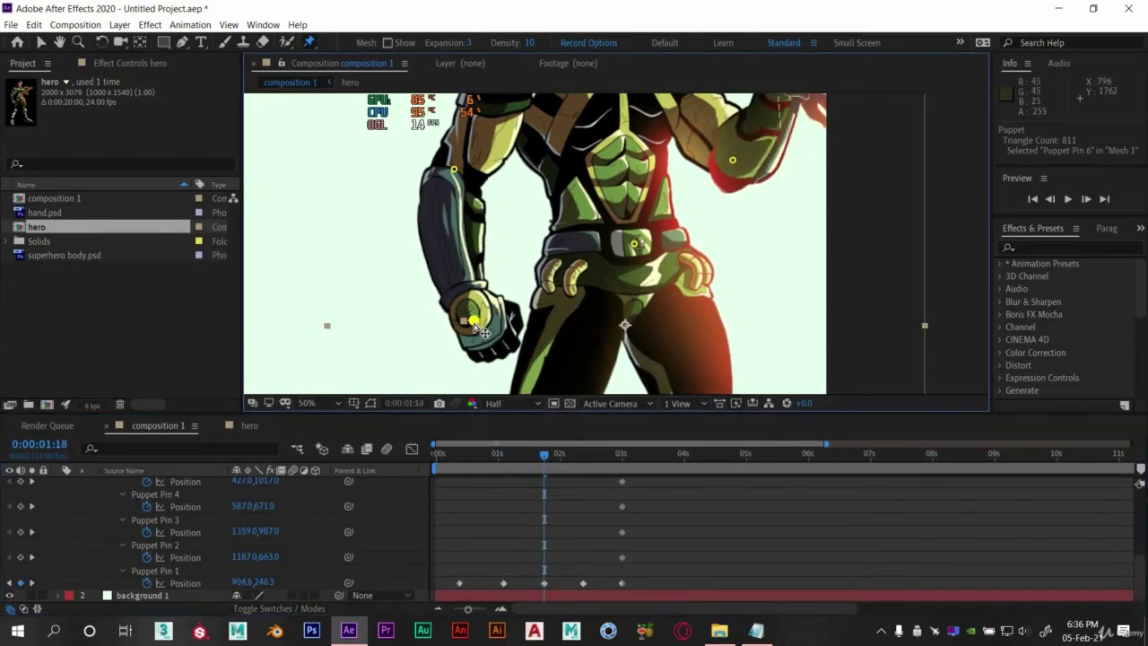
{"action": "scroll", "coordinate": [554, 558], "scroll_direction": "up", "scroll_amount": 4}
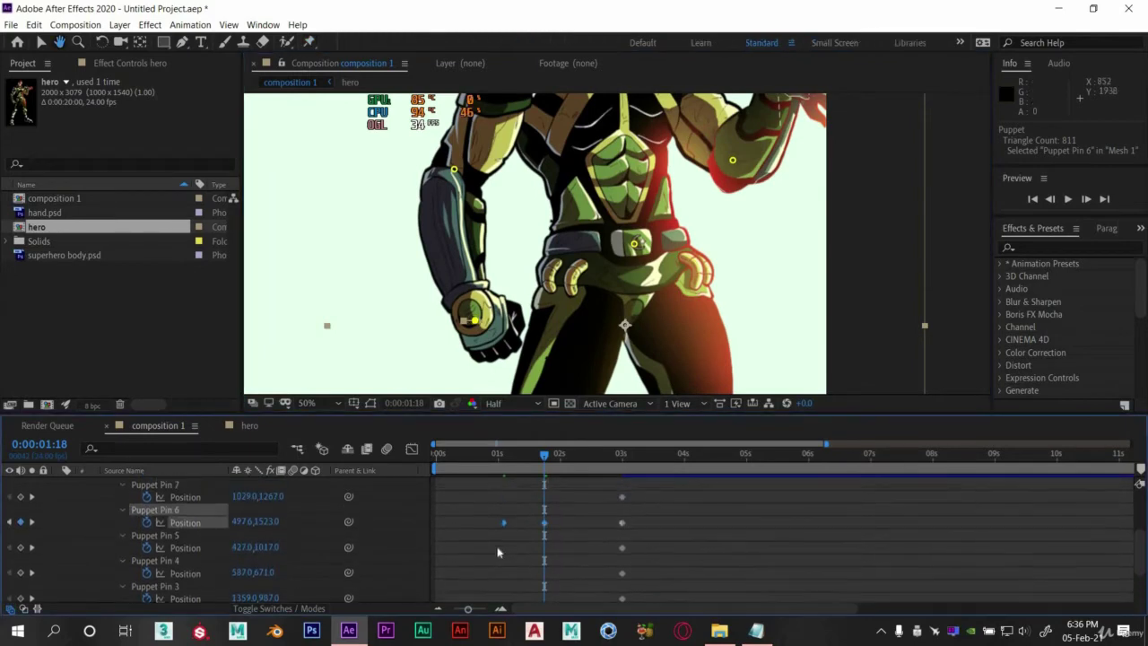
{"action": "left_click", "coordinate": [495, 457]}
{"action": "key", "text": "space"}
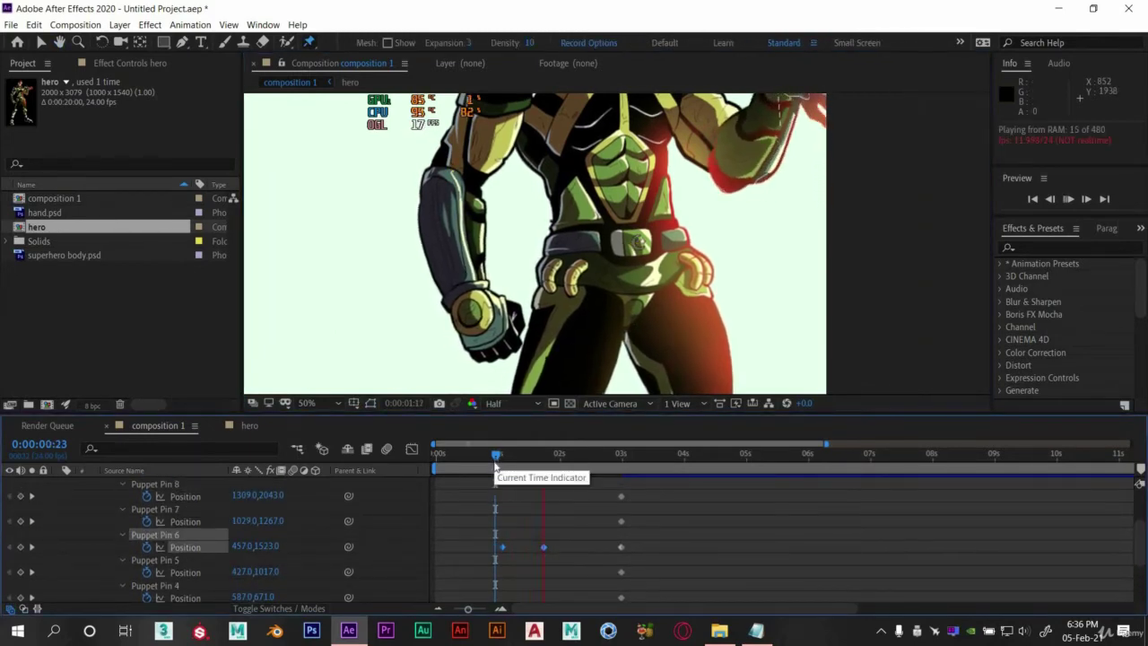
{"action": "key", "text": "space"}
Shift the lowered wrist's pin slightly to the left again at 0:00:02:08 and preview the arm motion.
{"action": "left_click_drag", "start_coordinate": [528, 468], "coordinate": [583, 478]}
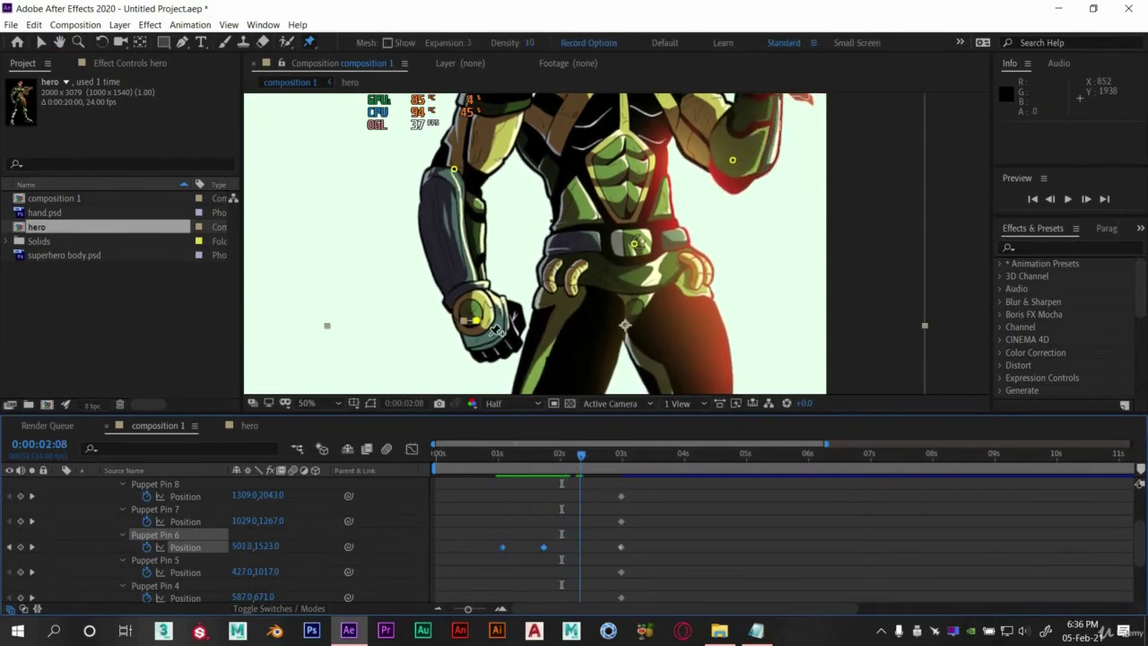
{"action": "left_click_drag", "start_coordinate": [477, 329], "coordinate": [464, 327]}
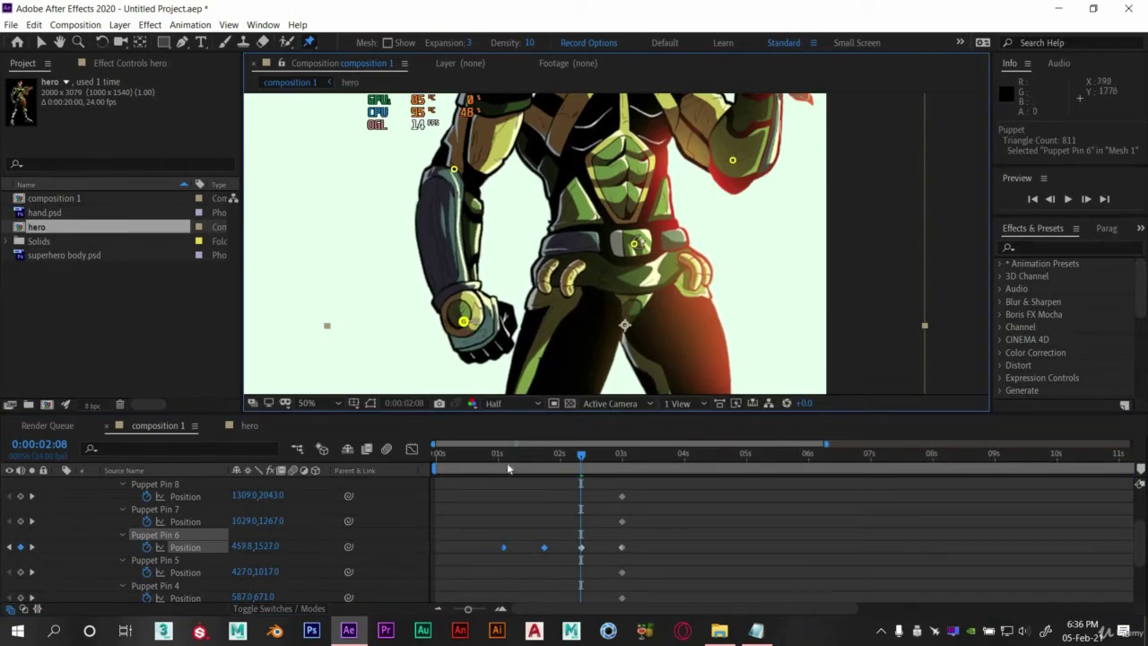
{"action": "key", "text": "space"}
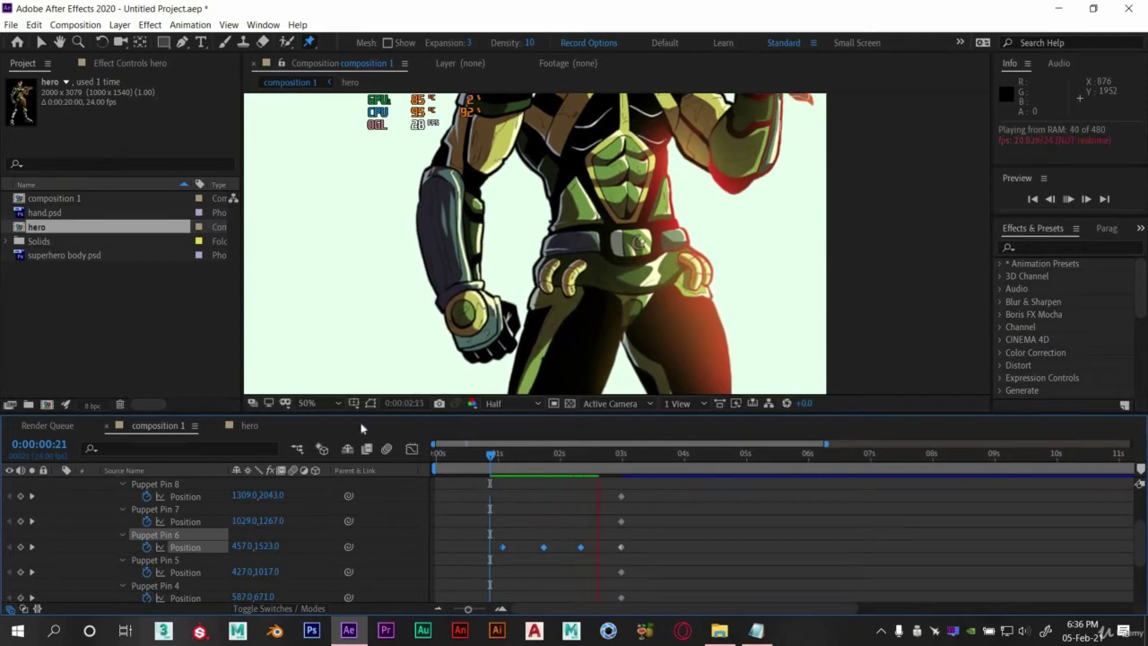
Fit the whole composition in the viewer and preview the full-body animation from 0:00:00:22.
{"action": "left_click", "coordinate": [309, 402]}
{"action": "left_click", "coordinate": [336, 151]}
{"action": "left_click", "coordinate": [492, 457]}
{"action": "key", "text": "space"}
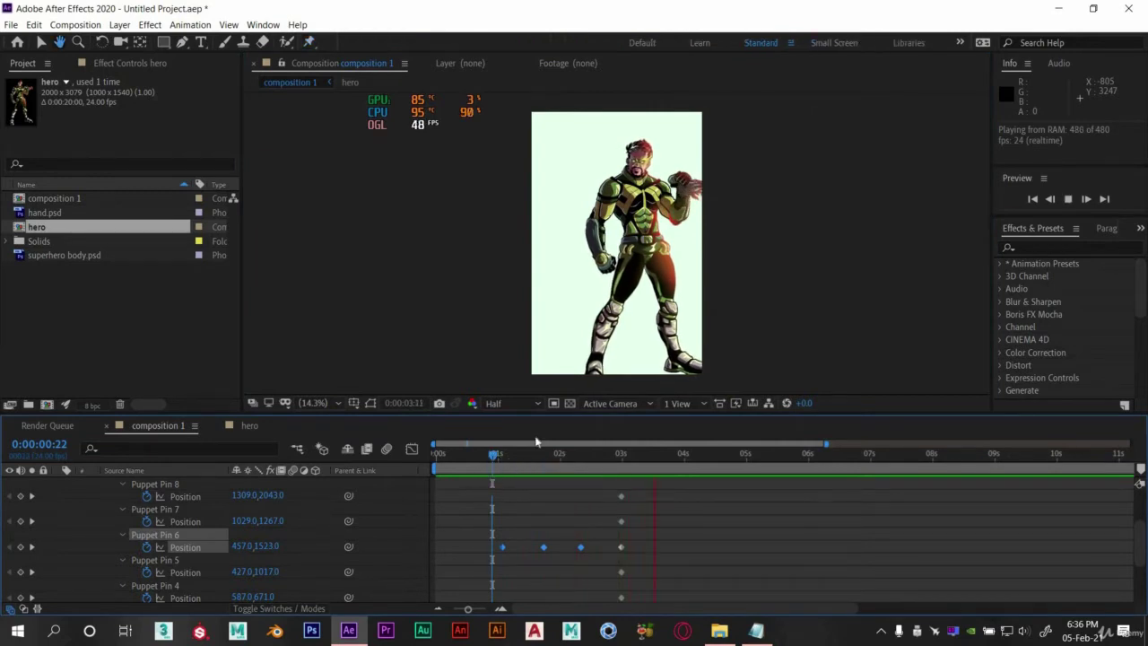
{"action": "key", "text": "space"}
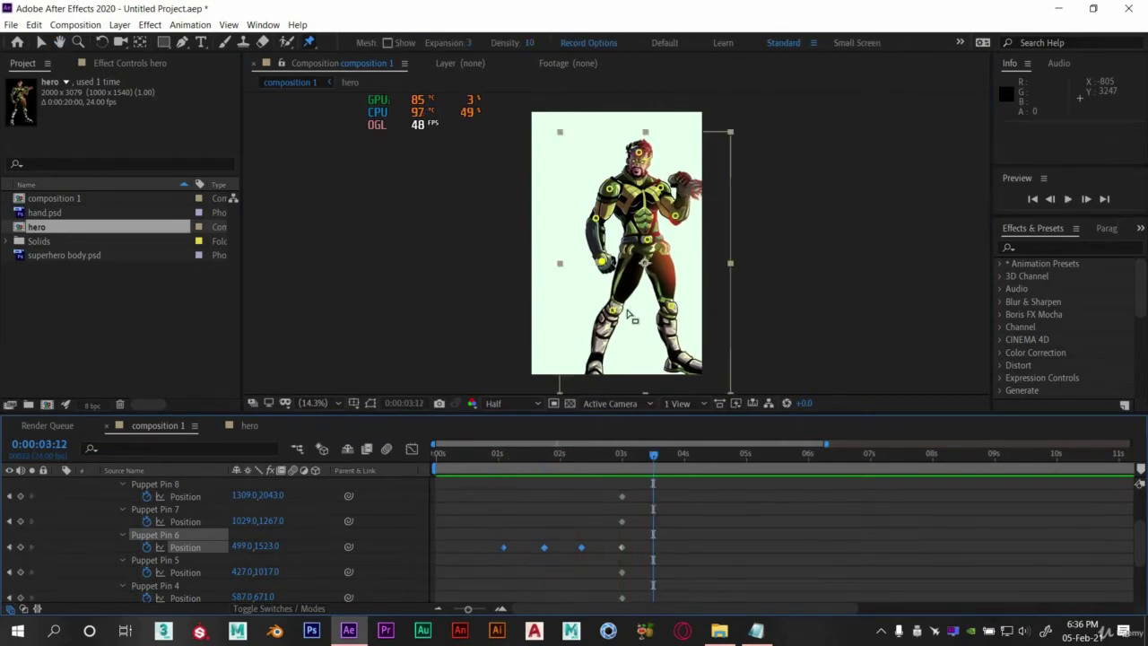
Add a puppet pin on each of the hero's boots and preview the animation from 0:00:00:23 and 0:00:01:01.
{"action": "left_click", "coordinate": [594, 368]}
{"action": "left_click", "coordinate": [694, 367]}
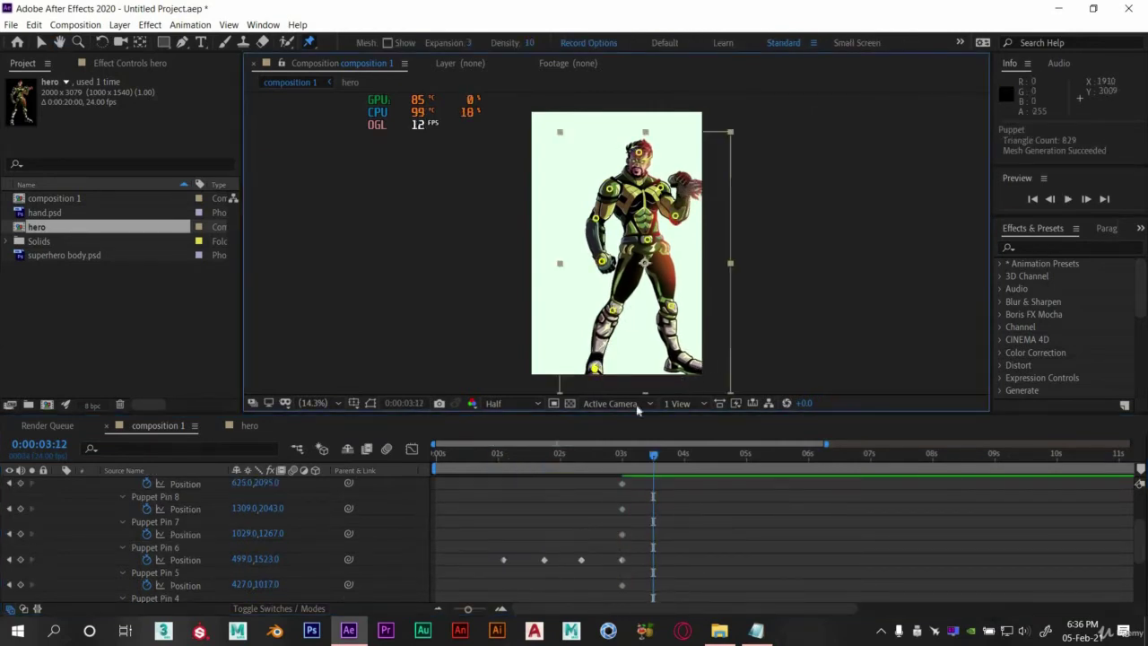
{"action": "left_click", "coordinate": [496, 456]}
{"action": "key", "text": "space"}
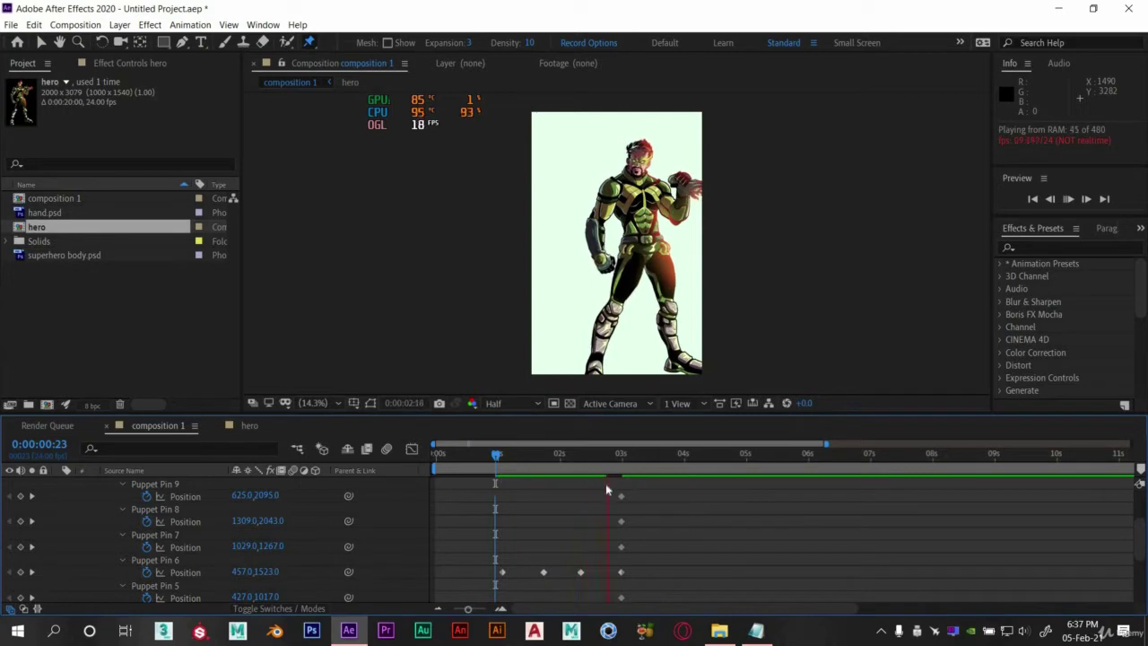
{"action": "key", "text": "space"}
{"action": "left_click", "coordinate": [500, 455]}
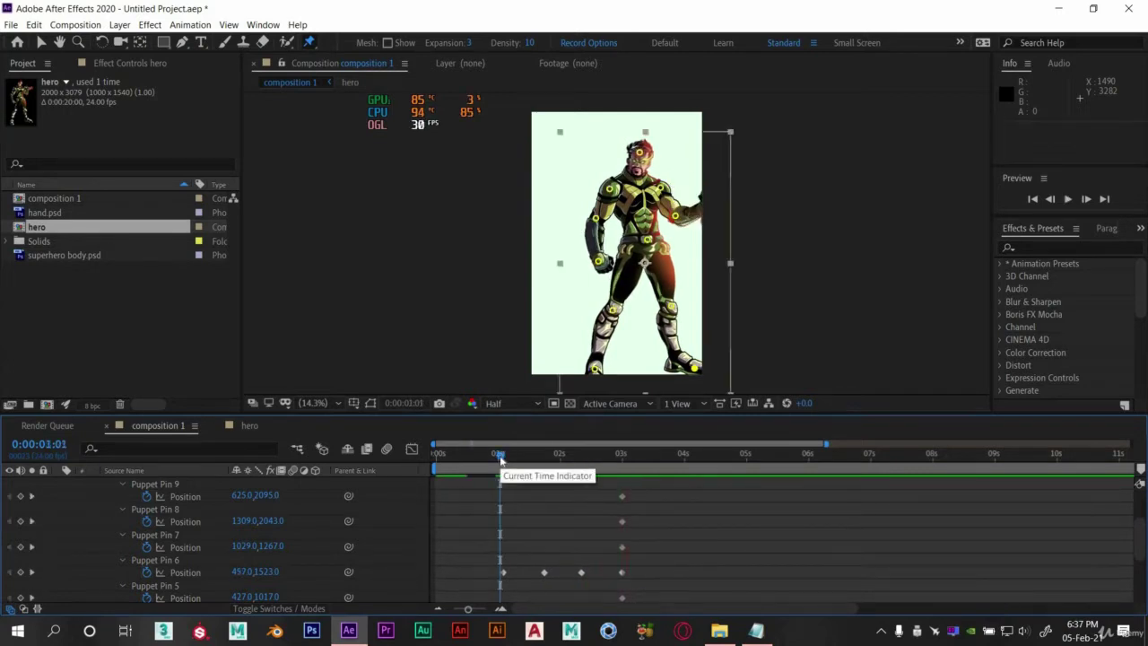
{"action": "key", "text": "space"}
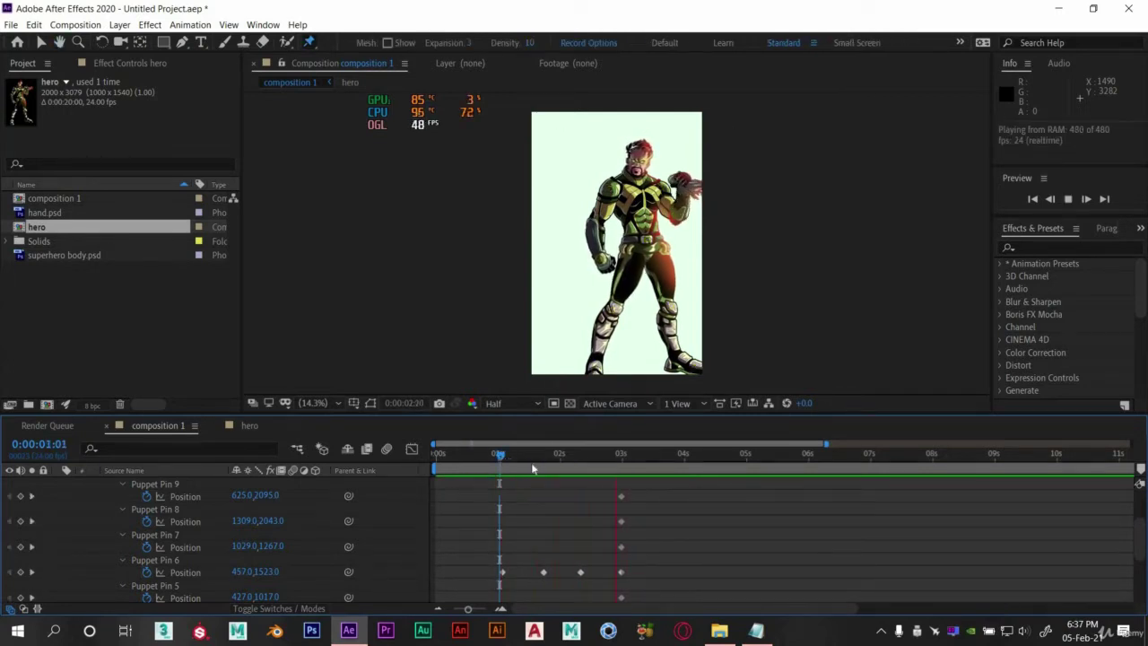
Stop the preview and, at 0:00:00:11, move the puppet pin on the hero's outstretched boot, below the raised arm, to the left.
{"action": "key", "text": "space"}
{"action": "key", "text": "h"}
{"action": "key", "text": "ctrl+p"}
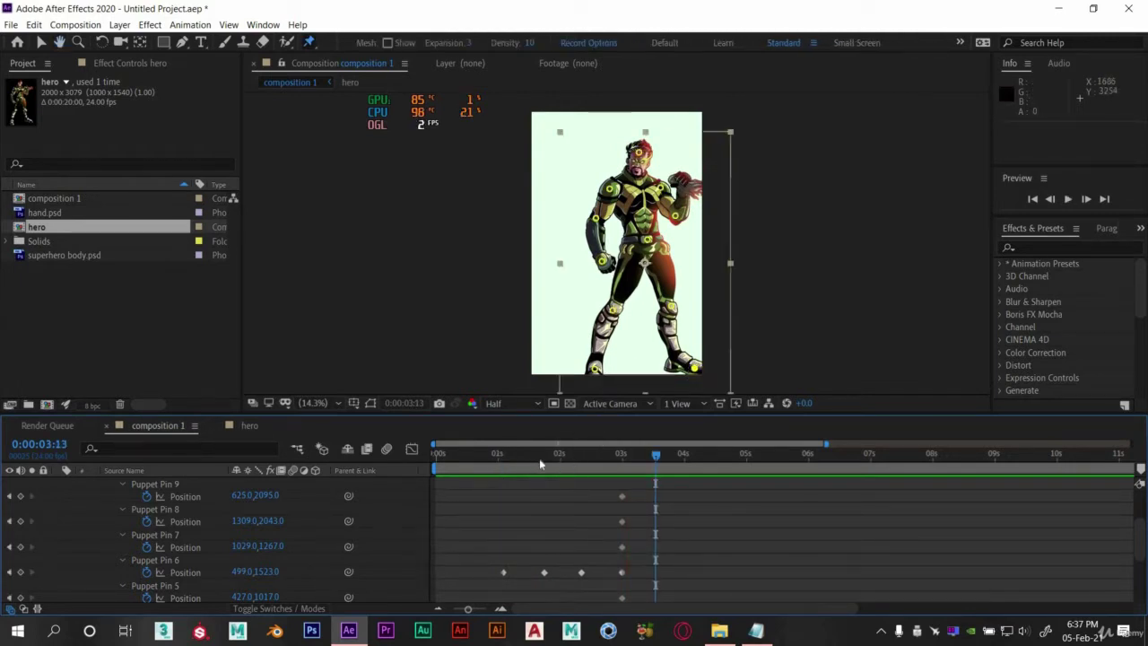
{"action": "left_click_drag", "start_coordinate": [527, 464], "coordinate": [484, 459]}
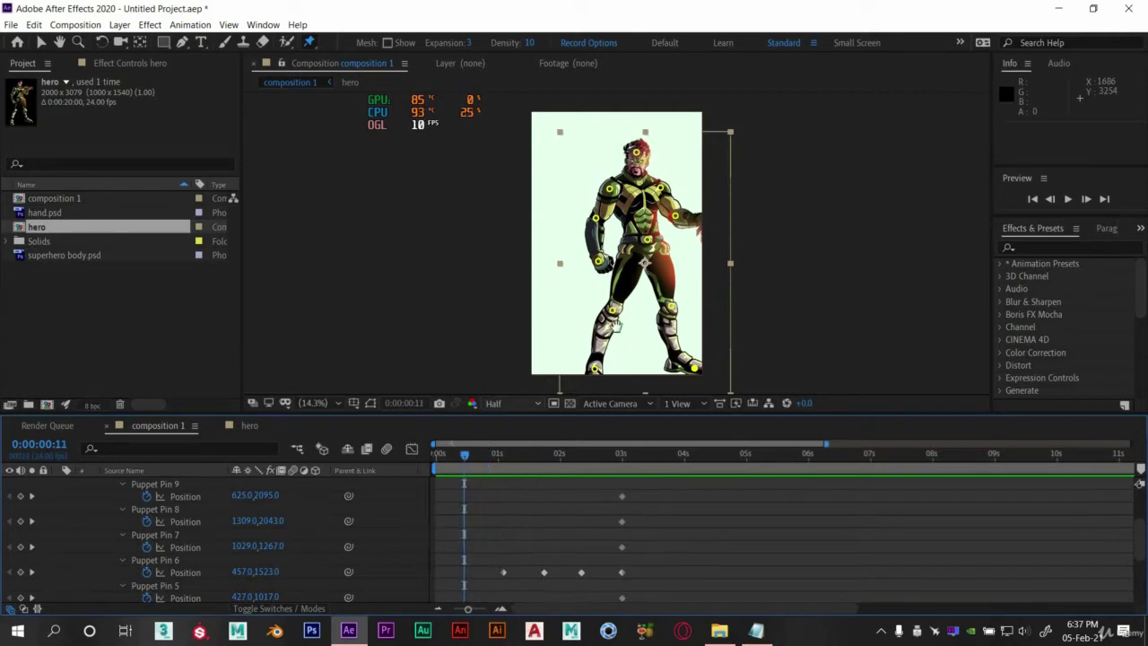
{"action": "left_click_drag", "start_coordinate": [695, 369], "coordinate": [693, 337]}
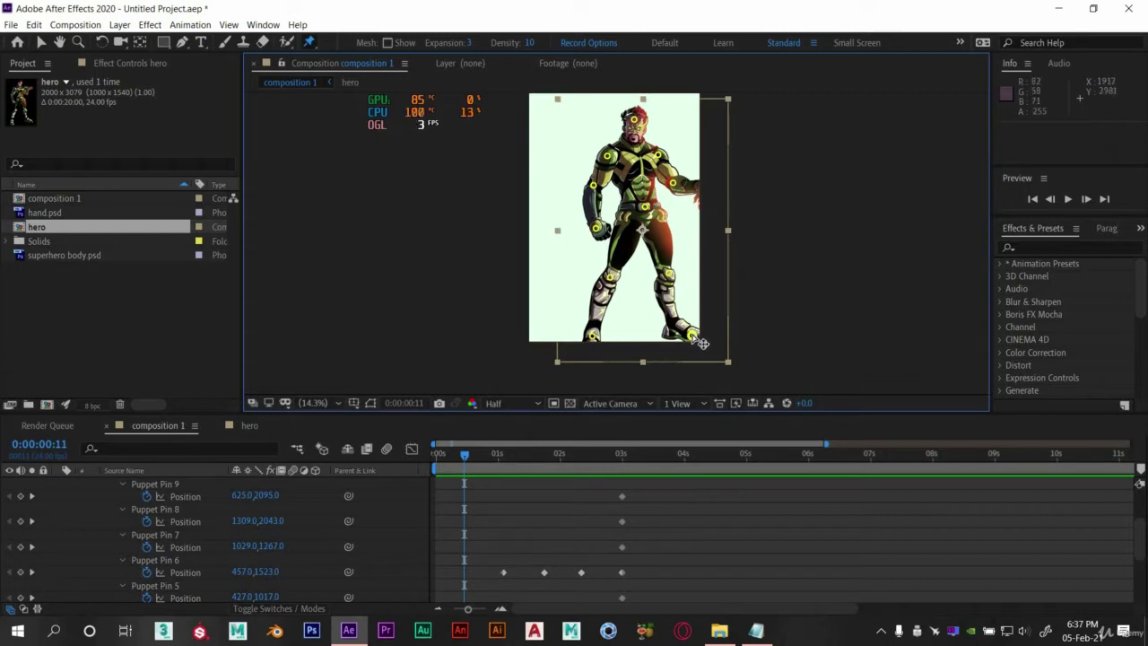
{"action": "left_click_drag", "start_coordinate": [702, 343], "coordinate": [690, 342]}
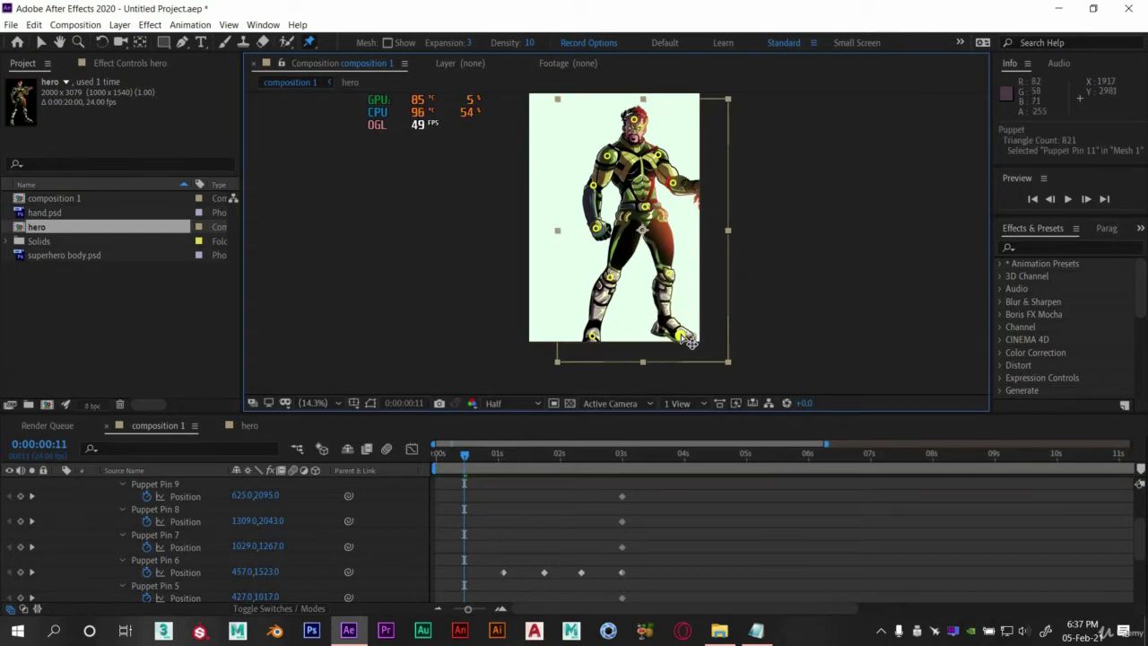
Move that boot's pin back to the right at 0:00:01:08 and slightly left again at 0:00:02:05.
{"action": "left_click_drag", "start_coordinate": [519, 463], "coordinate": [518, 458]}
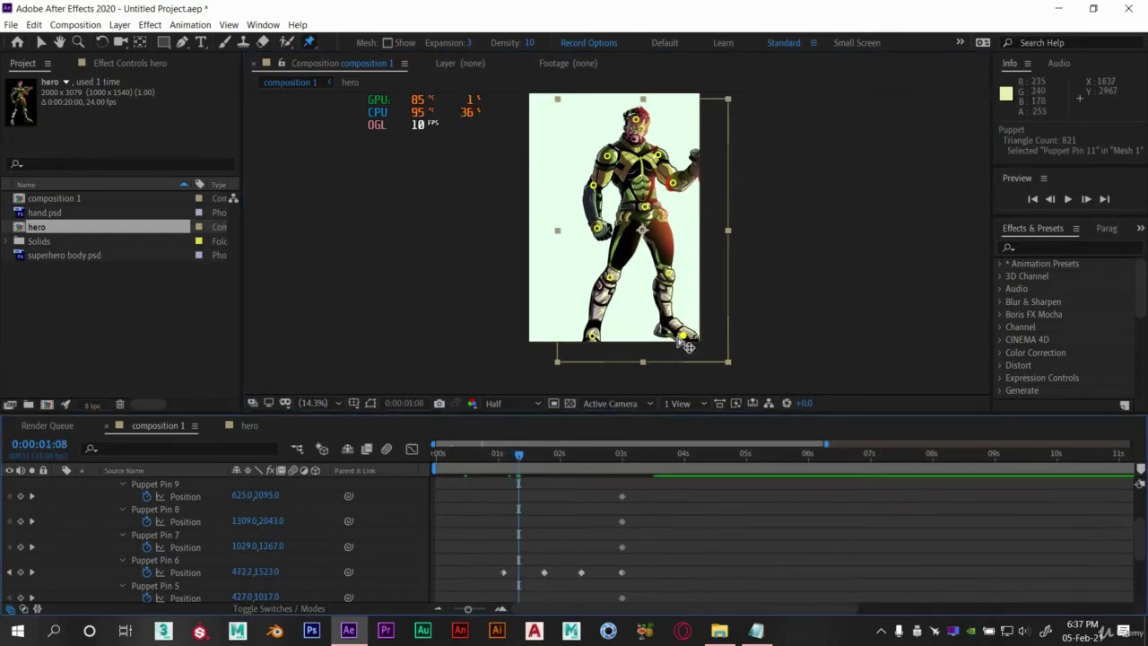
{"action": "left_click", "coordinate": [574, 458]}
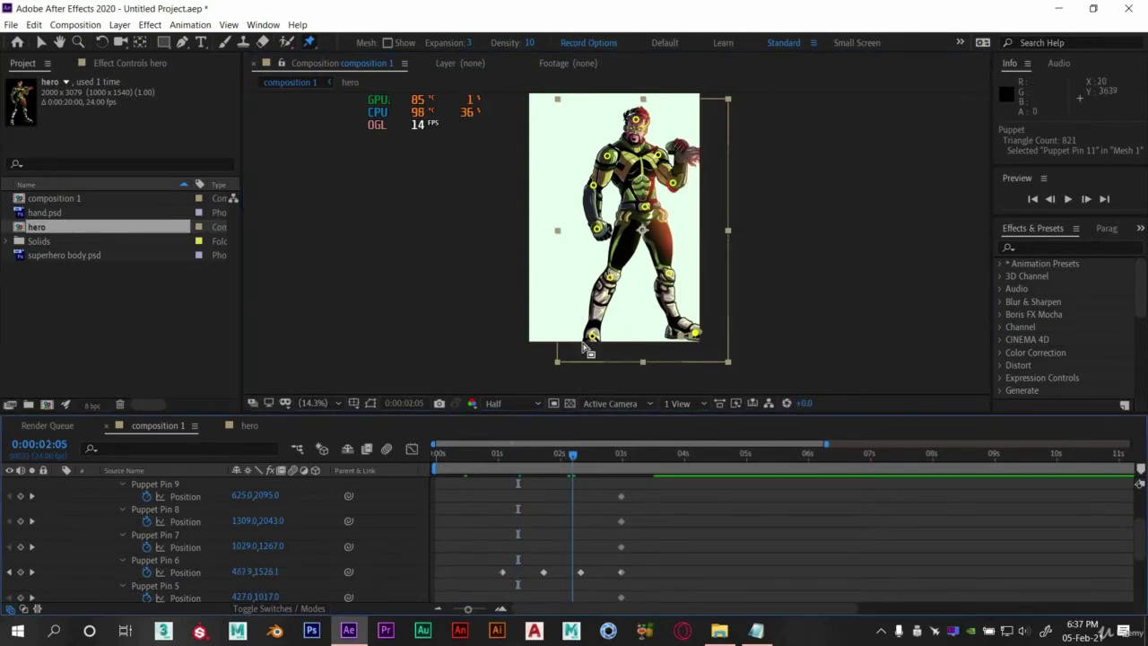
{"action": "left_click_drag", "start_coordinate": [705, 344], "coordinate": [698, 346]}
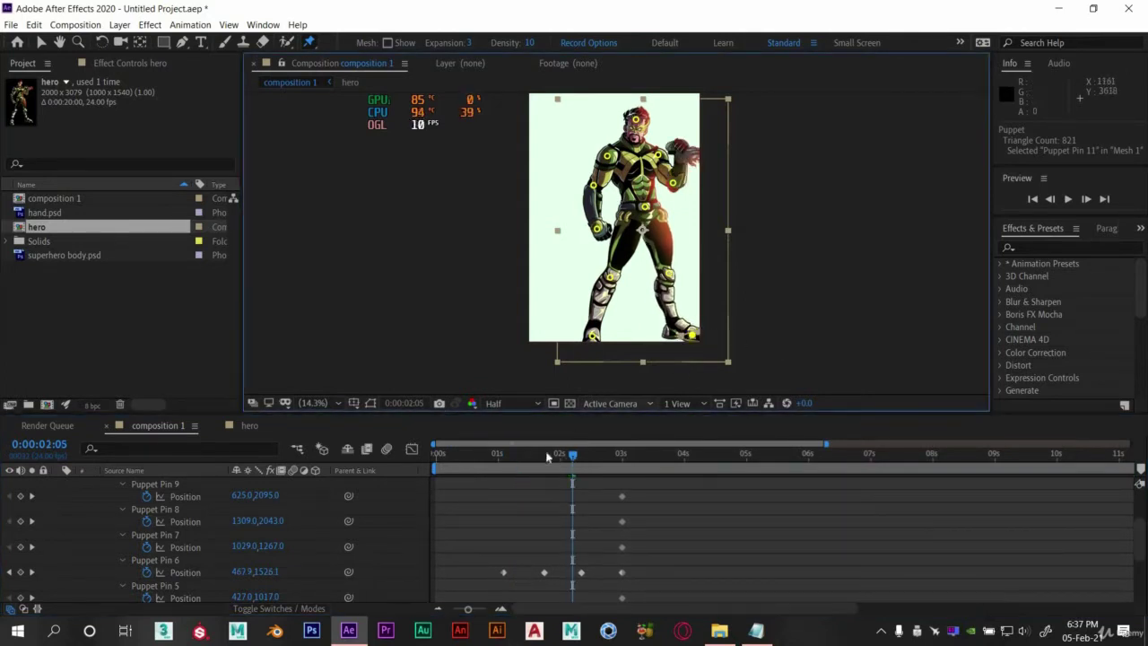
Shift the other boot's puppet pin slightly to the right at 0:00:00:16 and back to the left at a following frame.
{"action": "left_click_drag", "start_coordinate": [547, 458], "coordinate": [476, 455]}
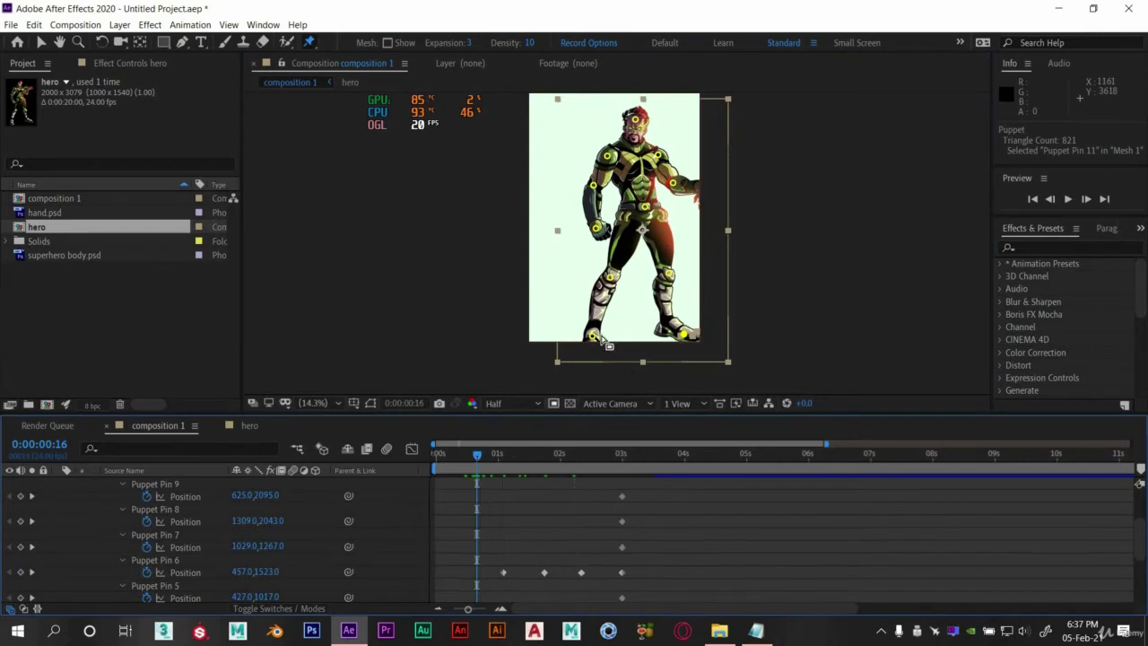
{"action": "left_click_drag", "start_coordinate": [605, 346], "coordinate": [606, 347]}
{"action": "left_click_drag", "start_coordinate": [477, 455], "coordinate": [539, 456]}
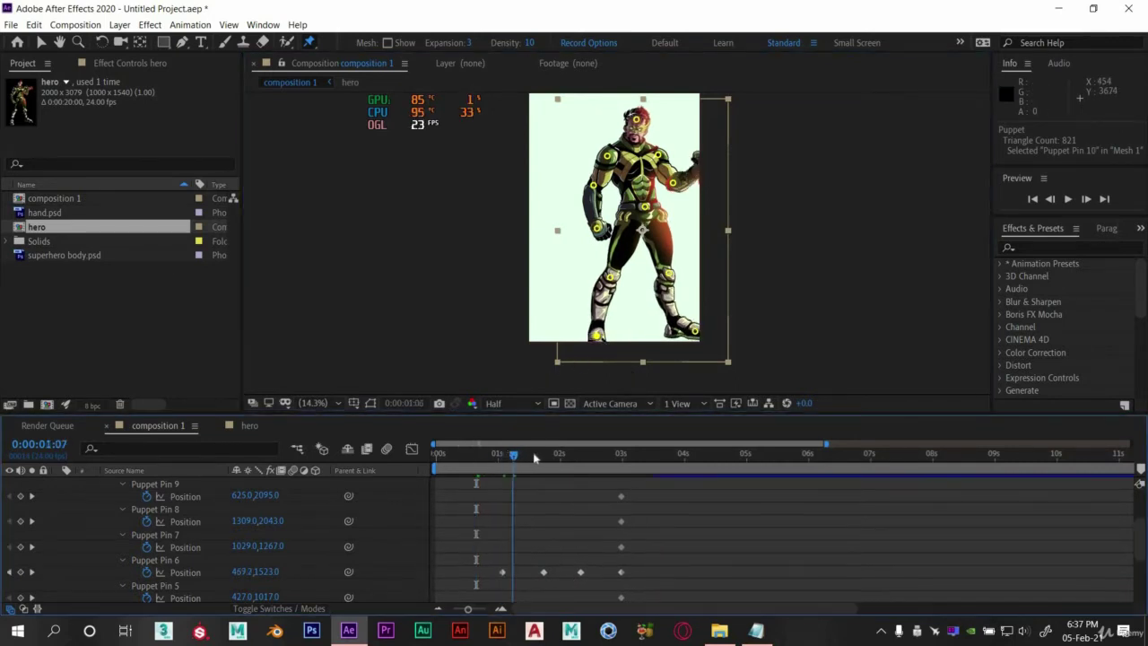
{"action": "left_click", "coordinate": [600, 347]}
Preview the boot and body sway from 0:00:00:12 and again from 0:00:00:14.
{"action": "left_click", "coordinate": [467, 457]}
{"action": "key", "text": "space"}
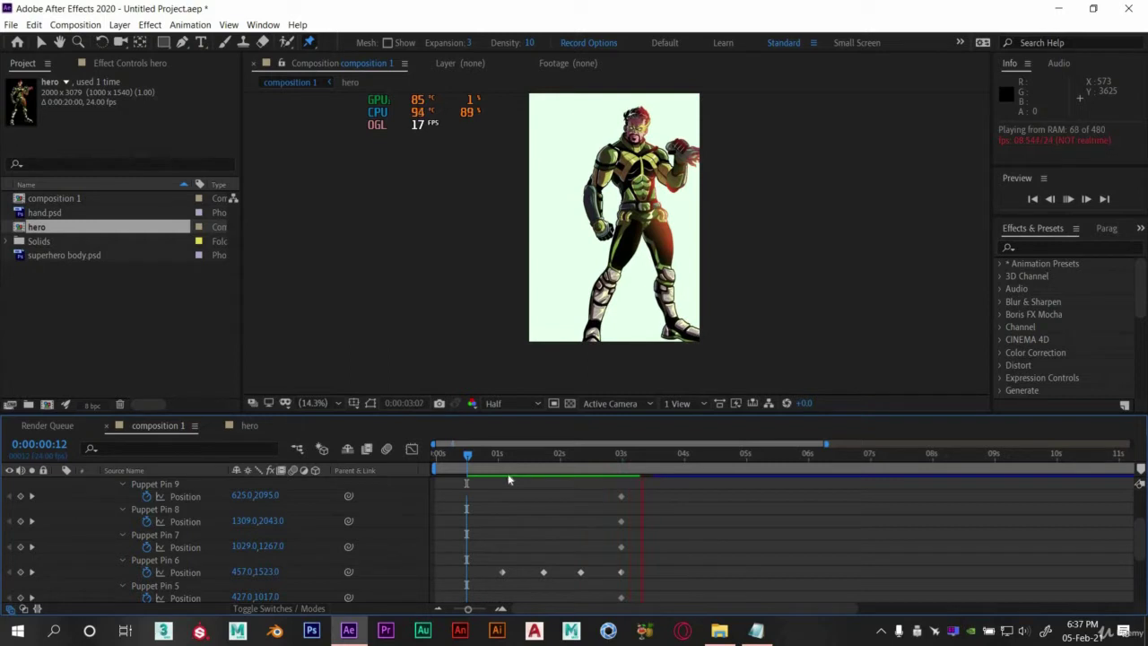
{"action": "left_click_drag", "start_coordinate": [470, 459], "coordinate": [472, 460]}
{"action": "key", "text": "space"}
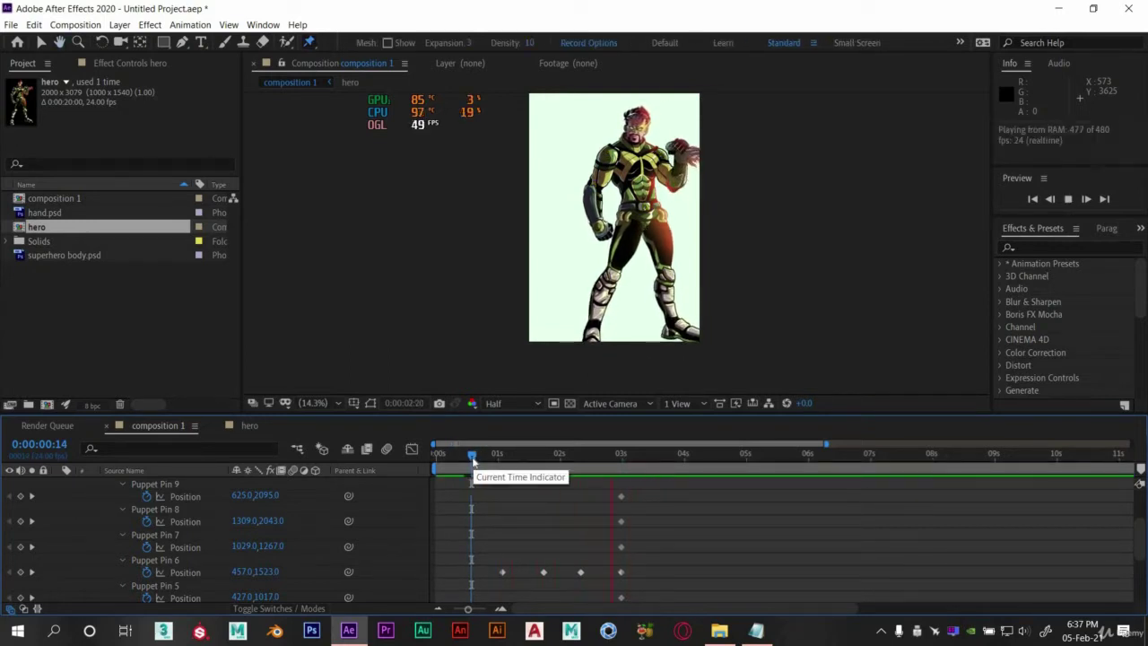
{"action": "key", "text": "space"}
{"action": "left_click", "coordinate": [479, 460]}
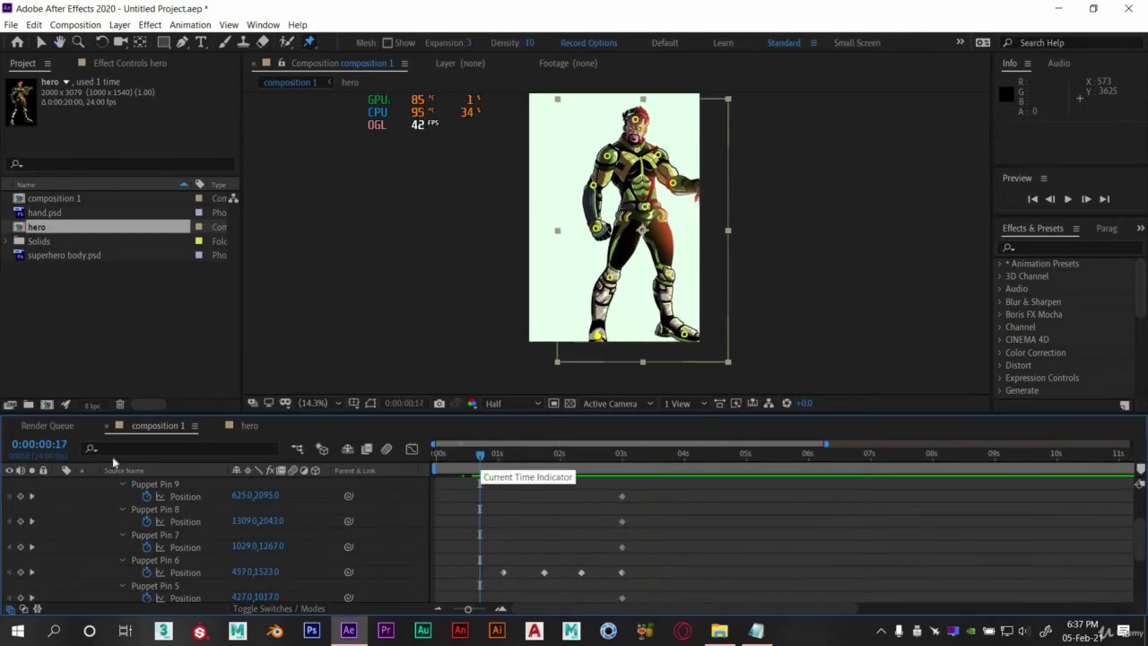
Inspect the hand and body layers in the hero composition at 0:00:00:17, and play composition 1 past 0:00:03:00.
{"action": "left_click", "coordinate": [250, 425]}
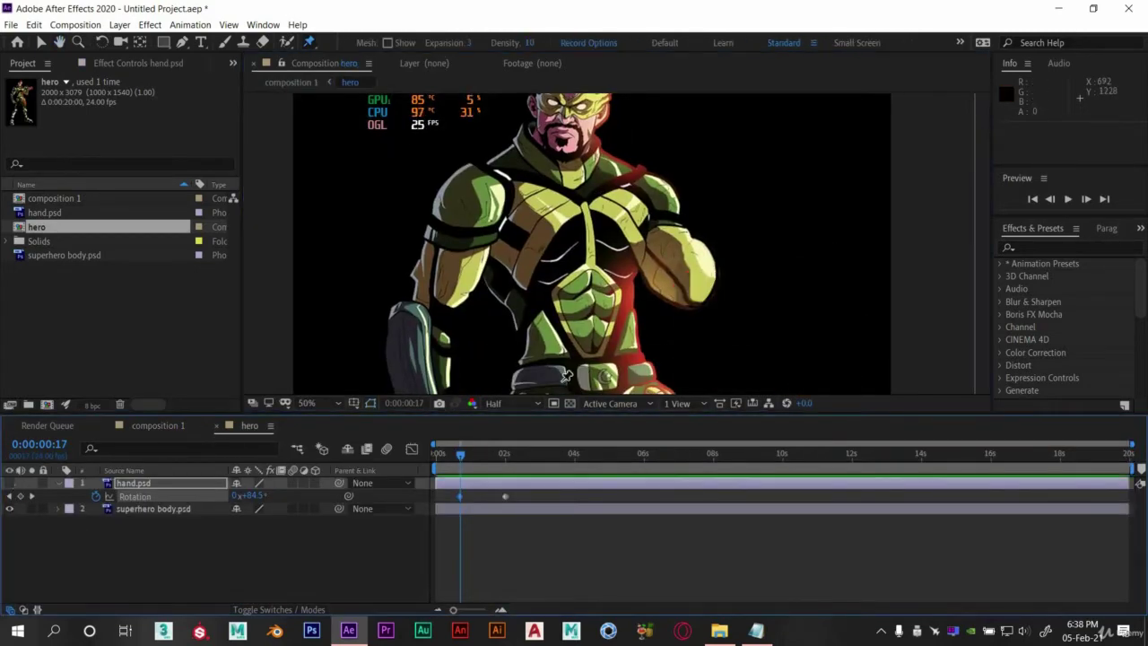
{"action": "key", "text": "ctrl+p"}
{"action": "left_click_drag", "start_coordinate": [607, 182], "coordinate": [649, 43]}
{"action": "left_click_drag", "start_coordinate": [548, 386], "coordinate": [579, 166]}
{"action": "left_click_drag", "start_coordinate": [741, 341], "coordinate": [648, 394]}
{"action": "left_click", "coordinate": [158, 425]}
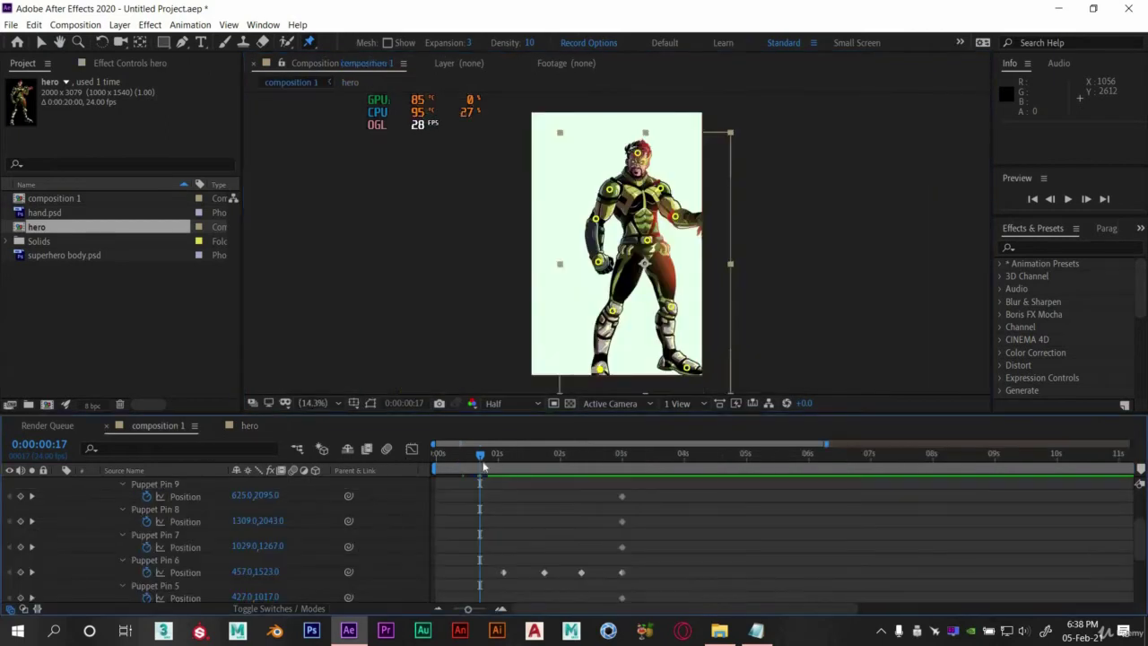
{"action": "key", "text": "space"}
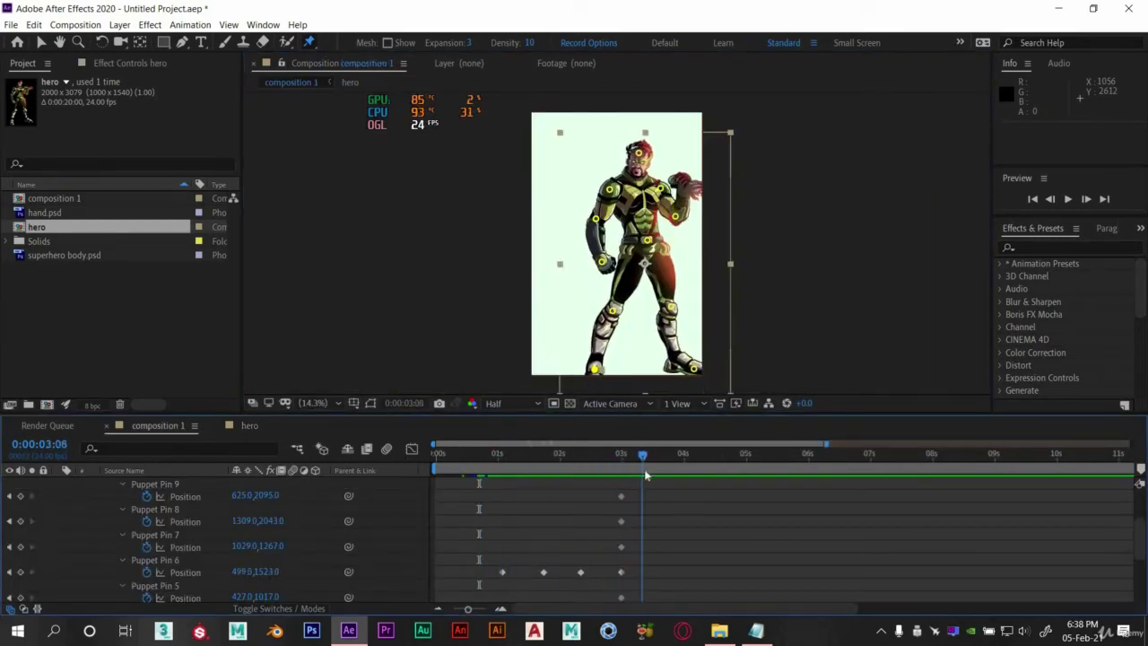
In the hero composition, add a third Rotation keyframe on the hand layer at 0:00:03:19 and move it to 0:00:05:03.
{"action": "left_click", "coordinate": [249, 425]}
{"action": "scroll", "coordinate": [649, 367], "scroll_direction": "up", "scroll_amount": 5}
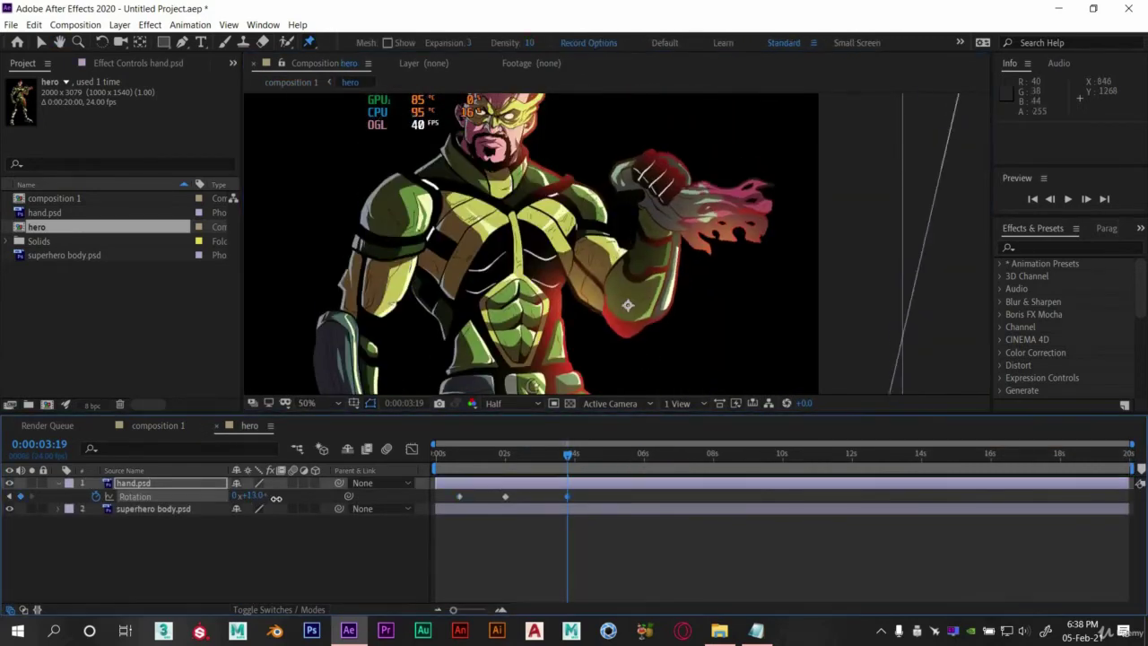
{"action": "left_click_drag", "start_coordinate": [282, 499], "coordinate": [304, 499]}
{"action": "left_click_drag", "start_coordinate": [463, 458], "coordinate": [503, 464]}
Preview the revised forearm motion in composition 1 from 0:00:00:00.
{"action": "left_click", "coordinate": [157, 425]}
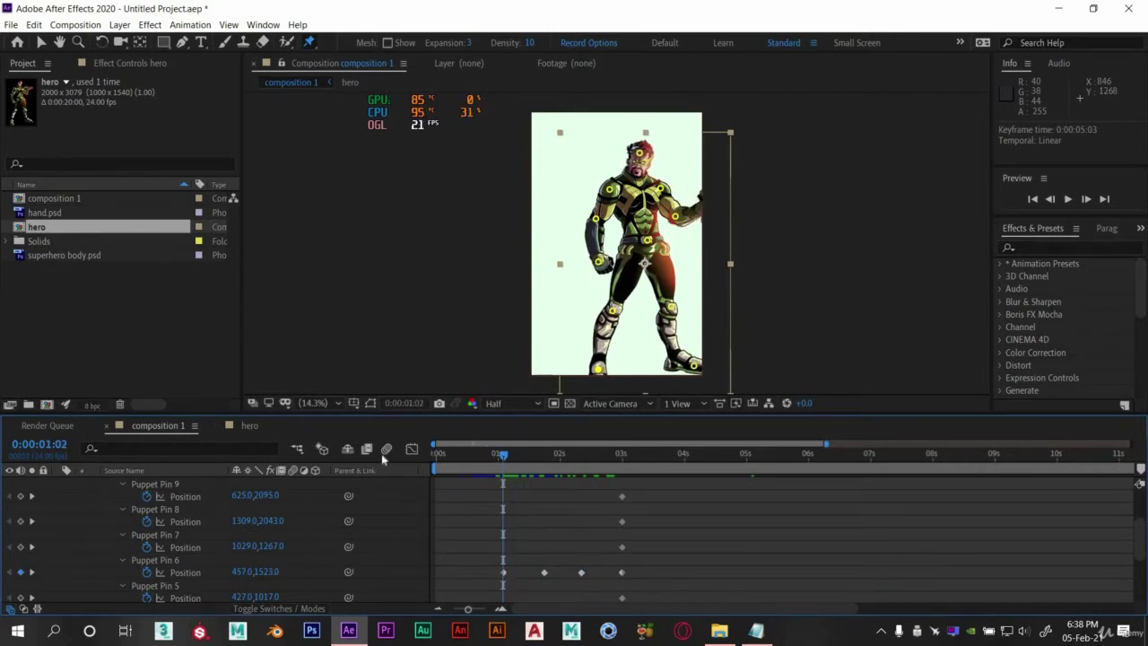
{"action": "key", "text": "space"}
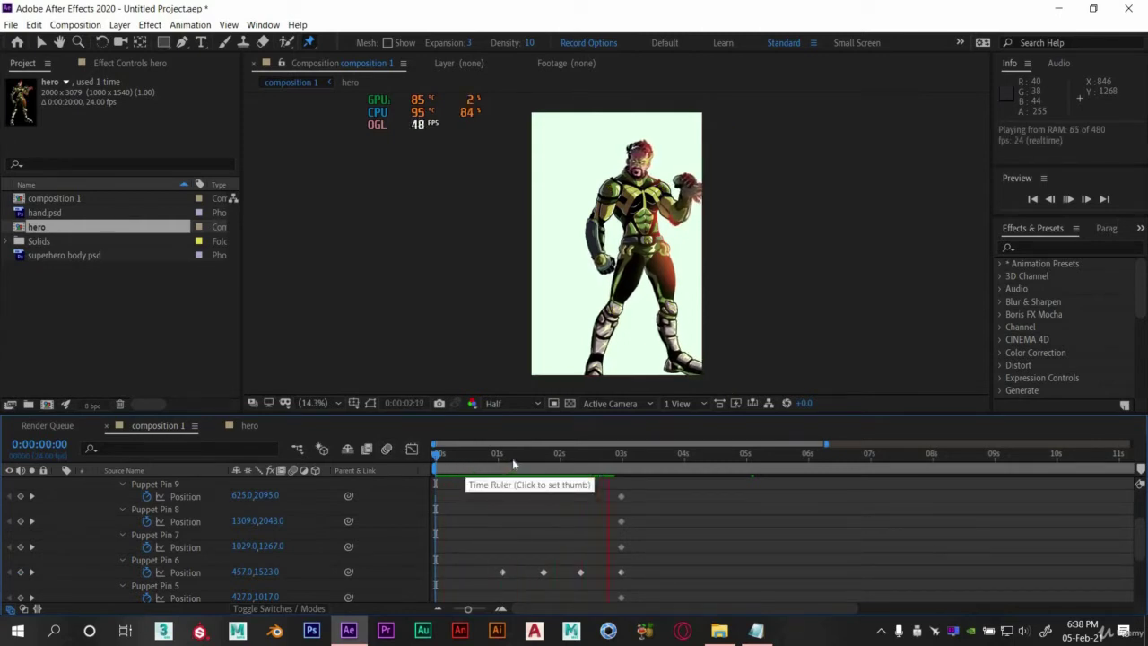
{"action": "key", "text": "space"}
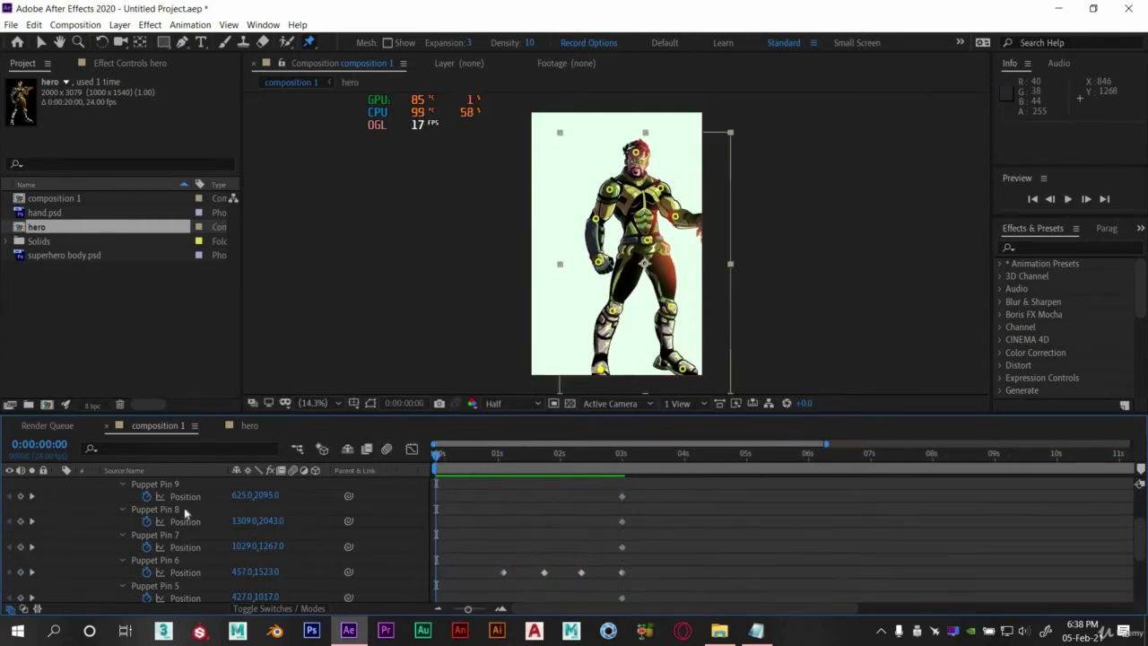
Set a Position keyframe on the hero layer at its current position and move the keyframe to 0:00:01:00.
{"action": "scroll", "coordinate": [182, 505], "scroll_direction": "up", "scroll_amount": 3}
{"action": "left_click", "coordinate": [124, 484]}
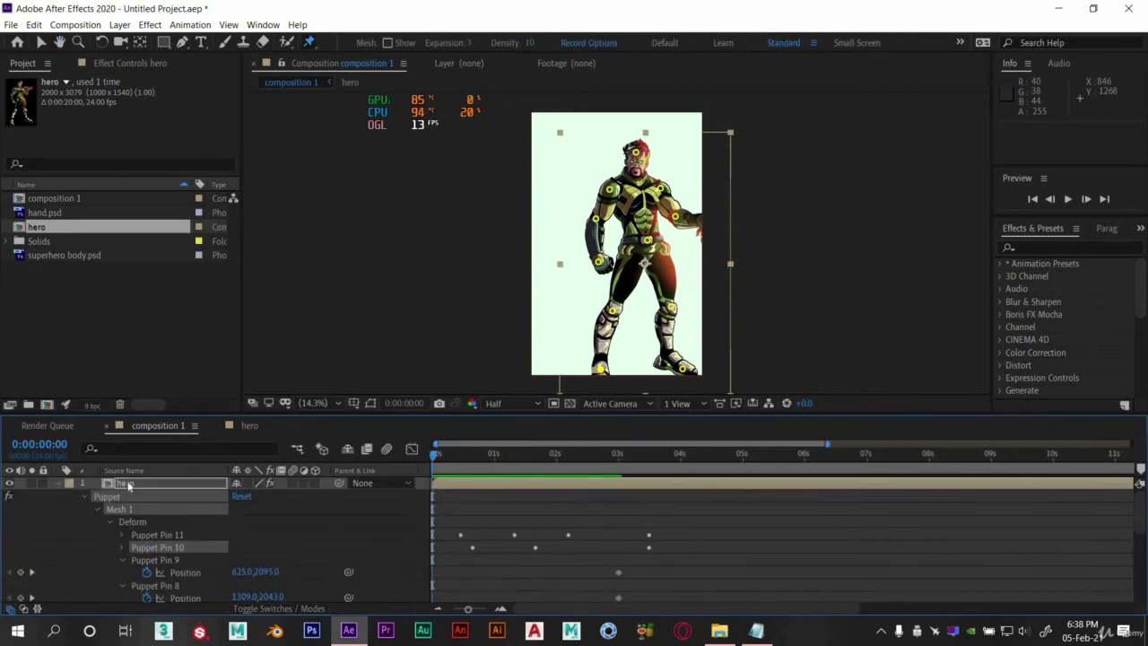
{"action": "key", "text": "p"}
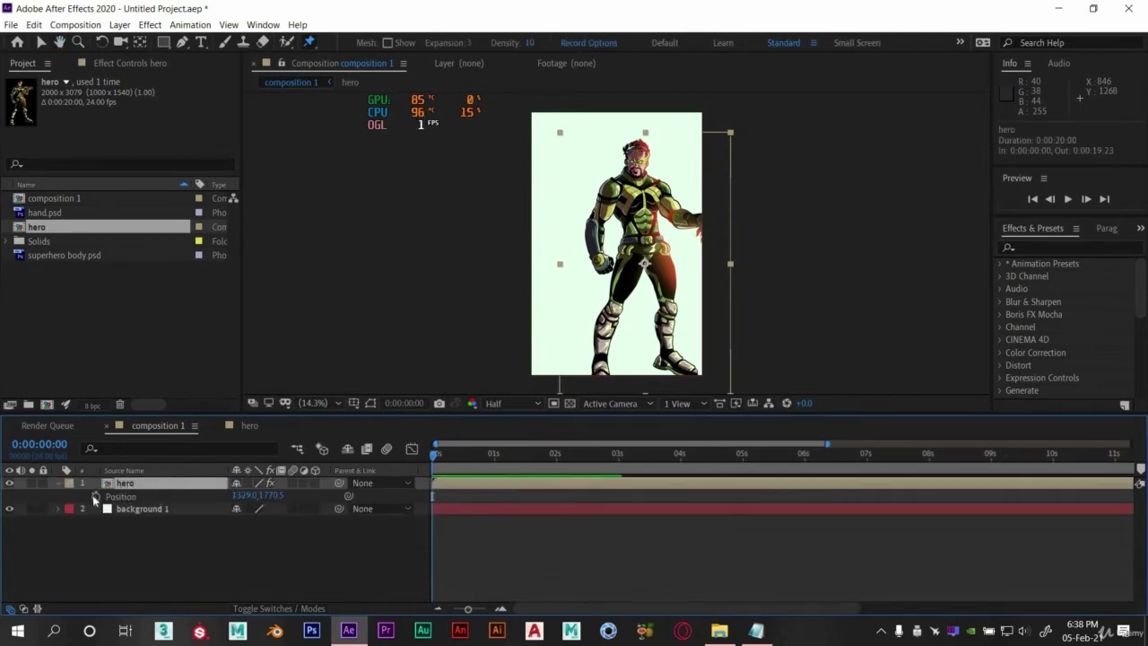
{"action": "left_click", "coordinate": [95, 496]}
{"action": "left_click_drag", "start_coordinate": [439, 498], "coordinate": [464, 495]}
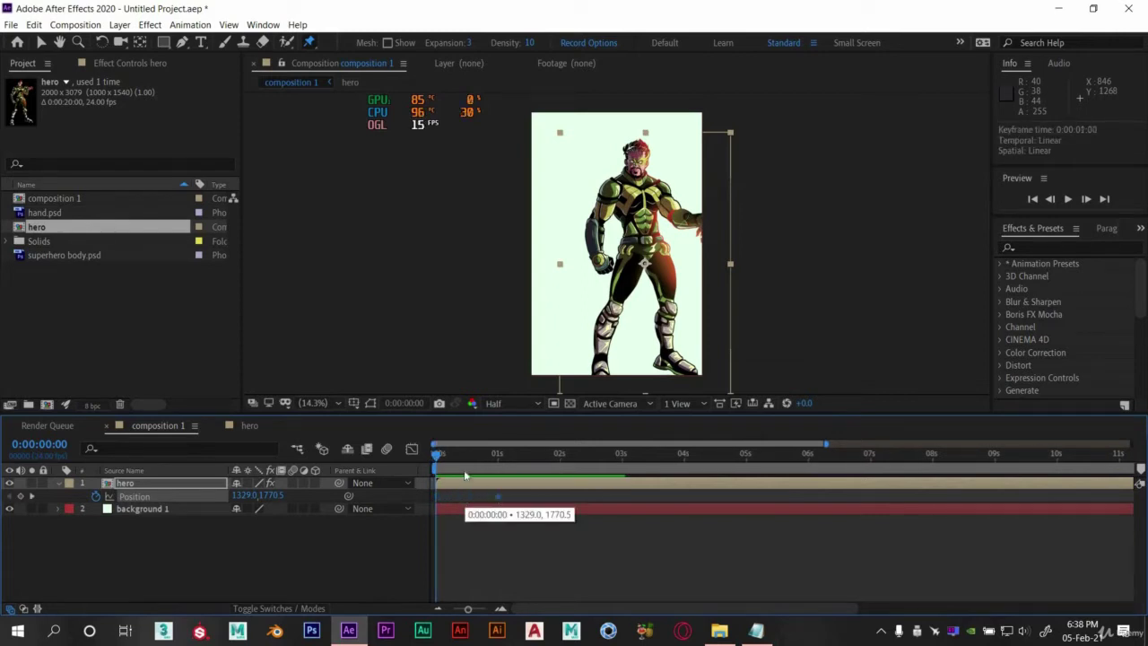
At 0:00:00:12, raise the hero layer completely above the poster to position 1329.0, -2175.5 and play the drop.
{"action": "left_click", "coordinate": [466, 455]}
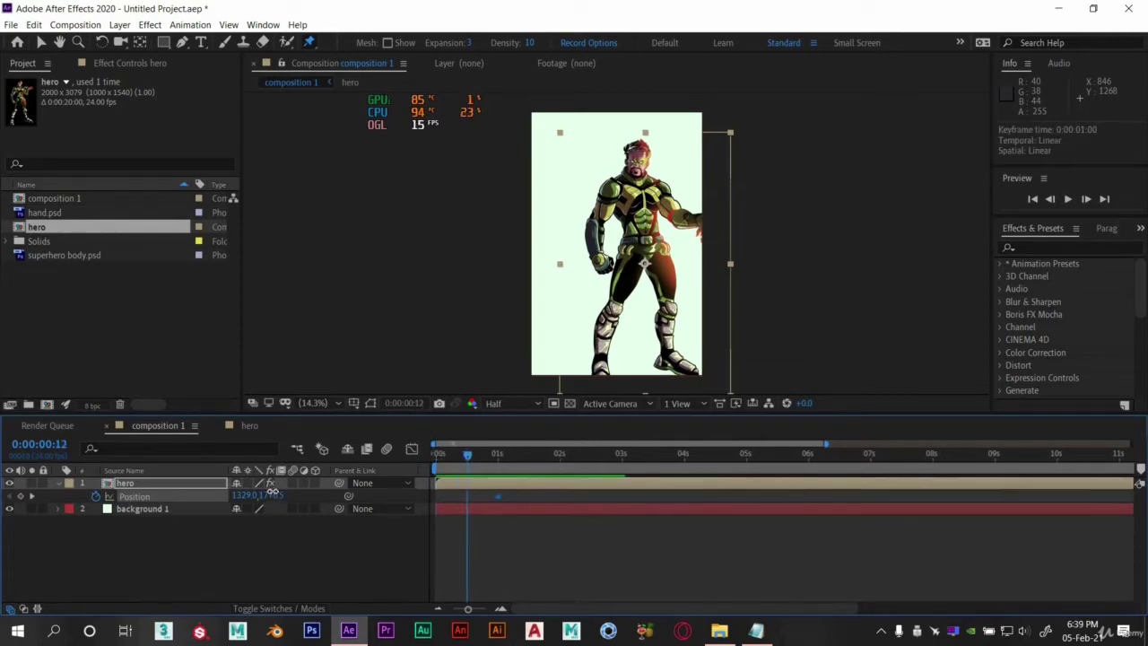
{"action": "mouse_move", "coordinate": [273, 495]}
{"action": "left_mouse_down"}
{"action": "mouse_move", "coordinate": [238, 498]}
{"action": "mouse_move", "coordinate": [283, 502]}
{"action": "left_mouse_up"}
{"action": "left_click_drag", "start_coordinate": [7, 498], "coordinate": [276, 500]}
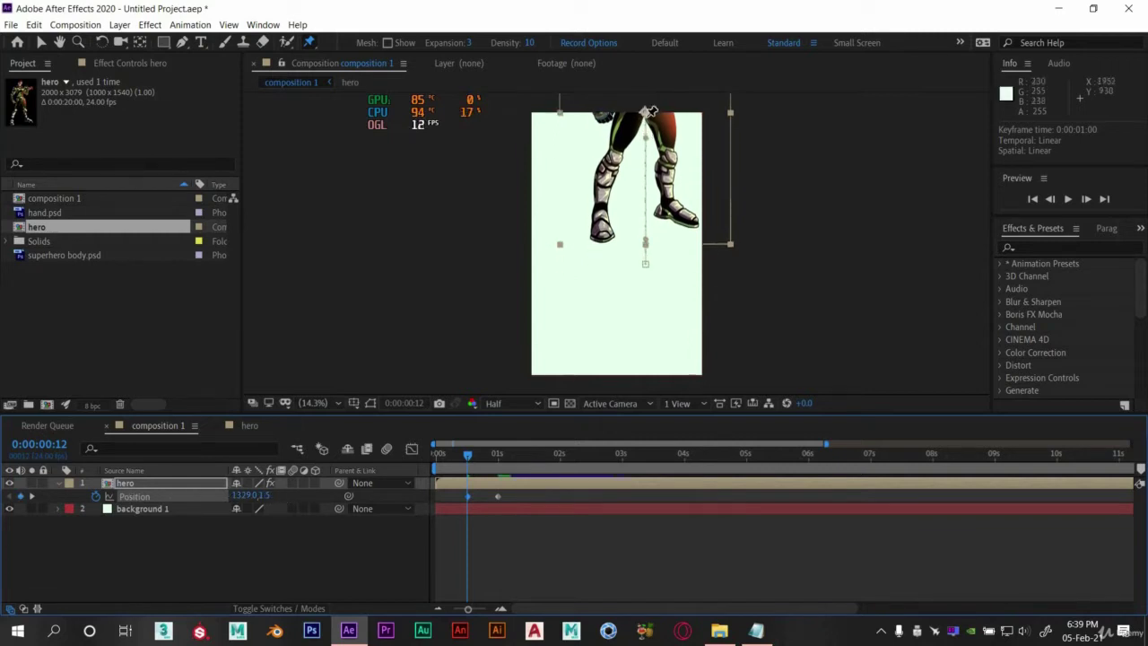
{"action": "left_click", "coordinate": [40, 42]}
{"action": "left_click_drag", "start_coordinate": [644, 114], "coordinate": [635, 5]}
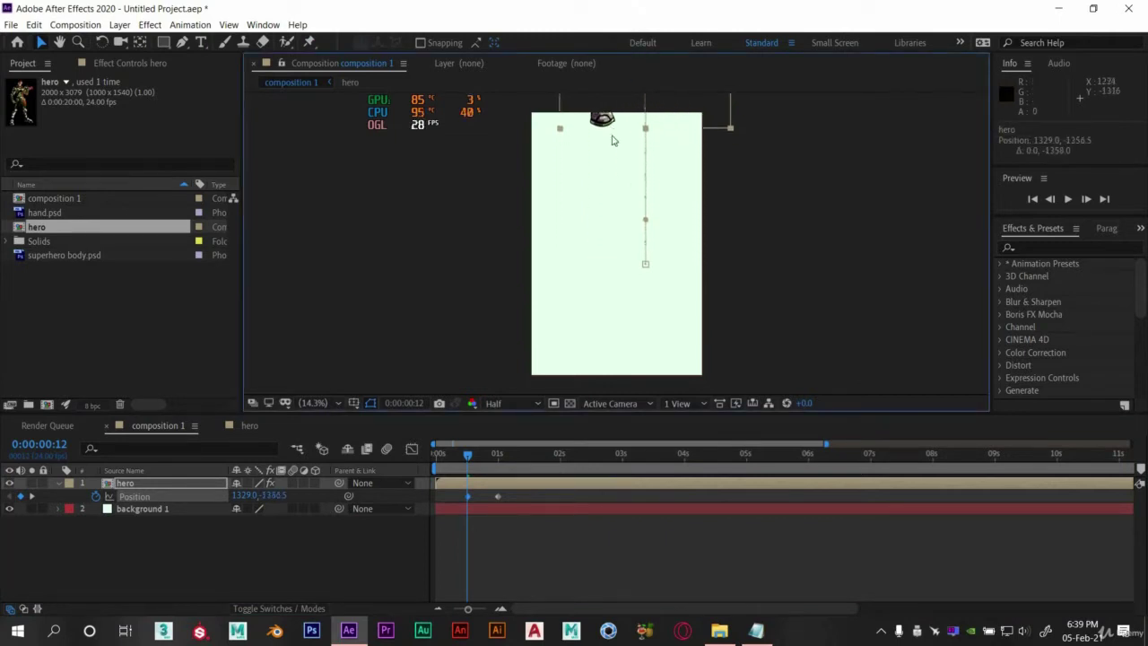
{"action": "scroll", "coordinate": [639, 179], "scroll_direction": "up", "scroll_amount": 5}
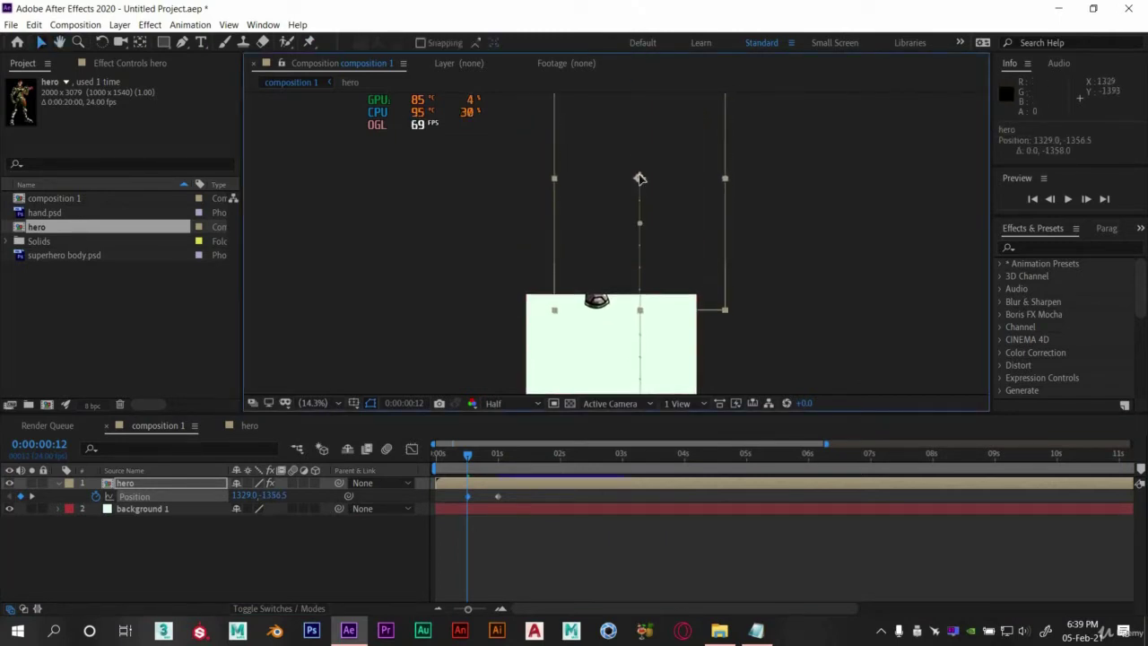
{"action": "left_click_drag", "start_coordinate": [640, 178], "coordinate": [638, 111]}
{"action": "key", "text": "space"}
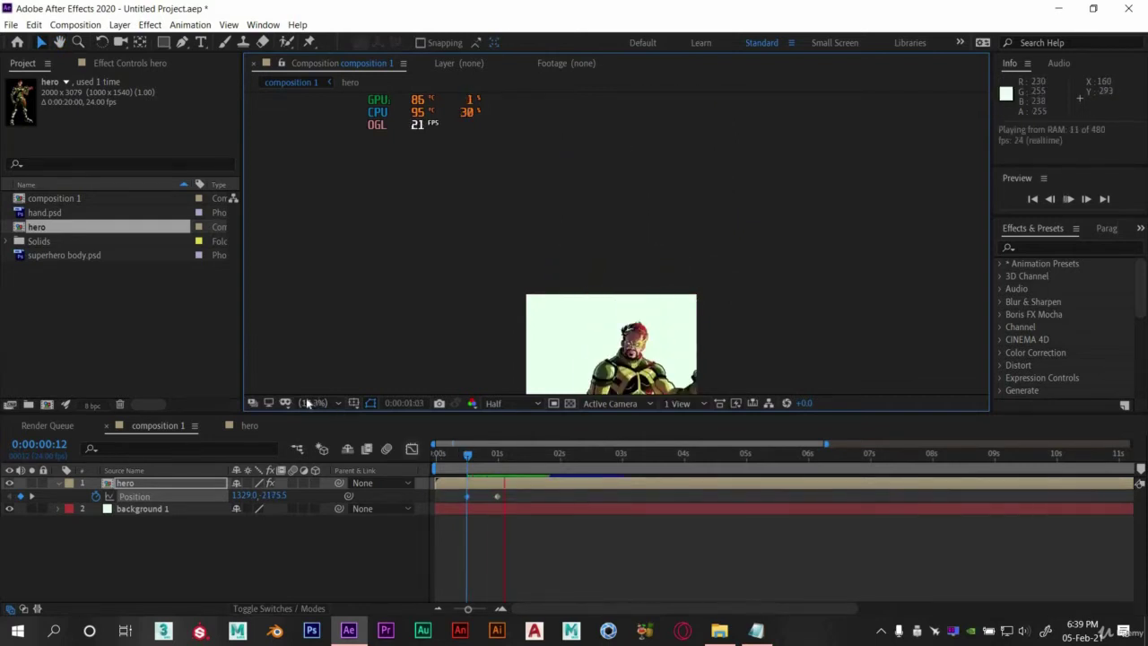
Fit the whole composition in the viewer and preview the hero's drop from 0:00:00:07.
{"action": "left_click", "coordinate": [315, 404]}
{"action": "left_click", "coordinate": [325, 153]}
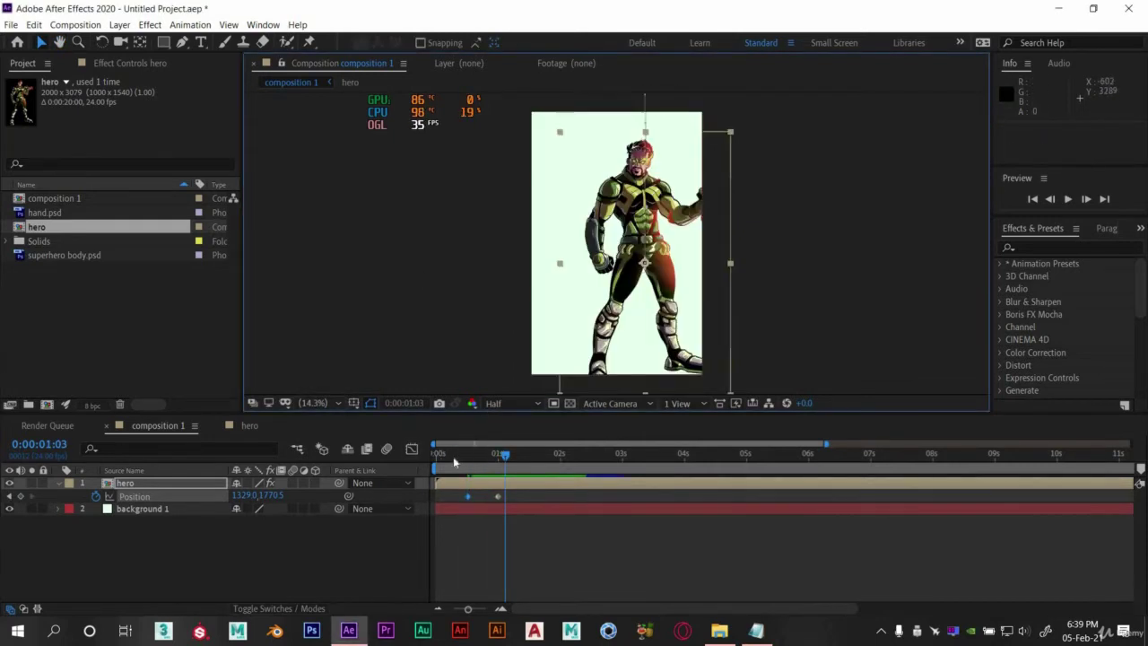
{"action": "left_click", "coordinate": [452, 457]}
{"action": "key", "text": "space"}
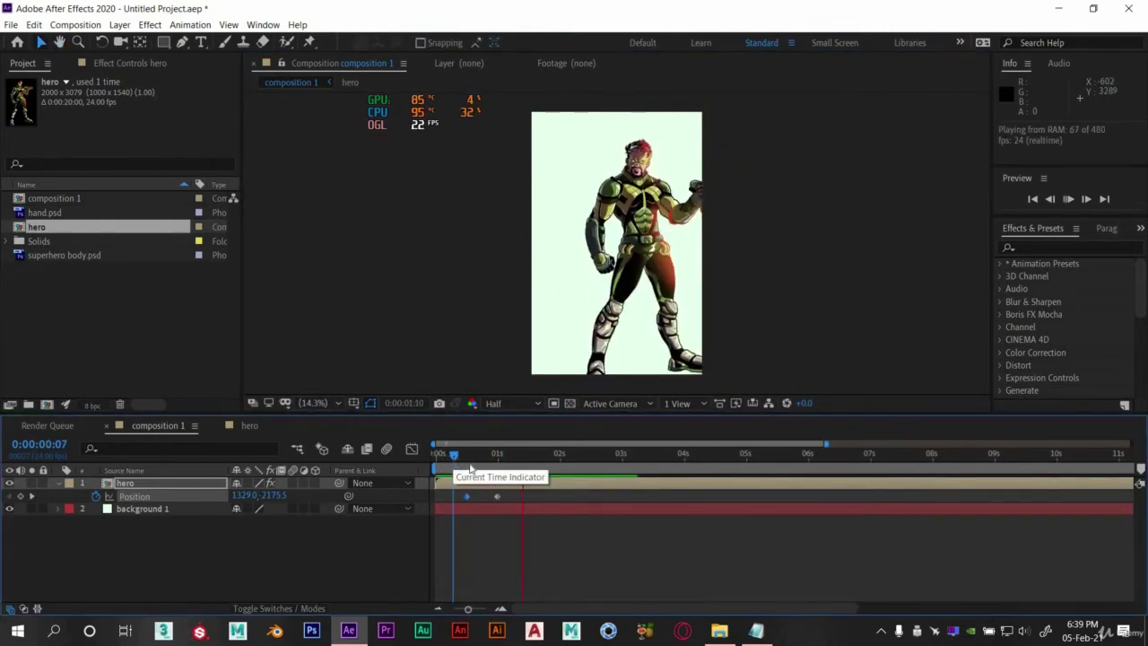
Set a 100% Scale keyframe on the hero layer at 0:00:01:21 and move it to just after 0:00:01:00.
{"action": "left_click_drag", "start_coordinate": [463, 456], "coordinate": [553, 464]}
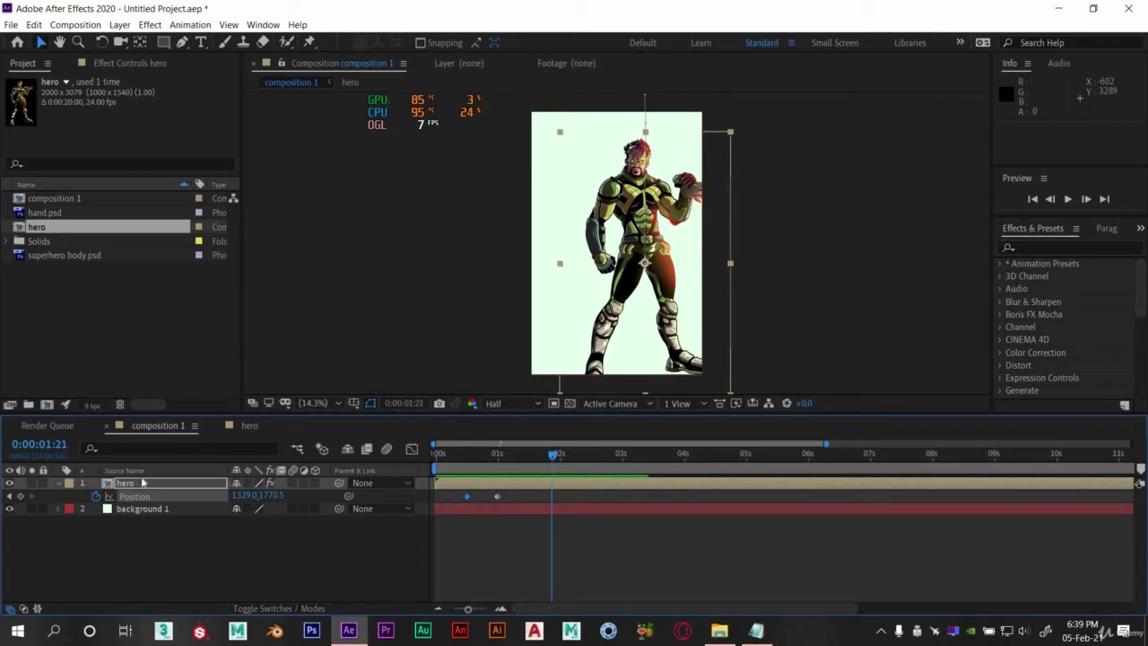
{"action": "key", "text": "s"}
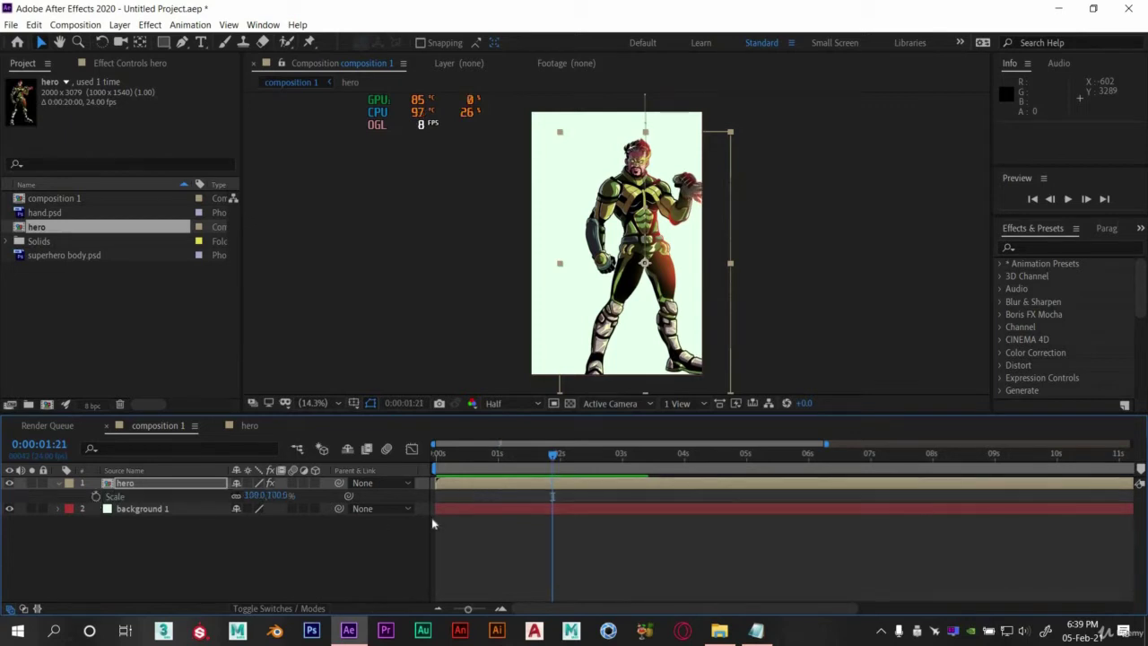
{"action": "key", "text": "alt+shift+s"}
{"action": "left_click", "coordinate": [495, 497]}
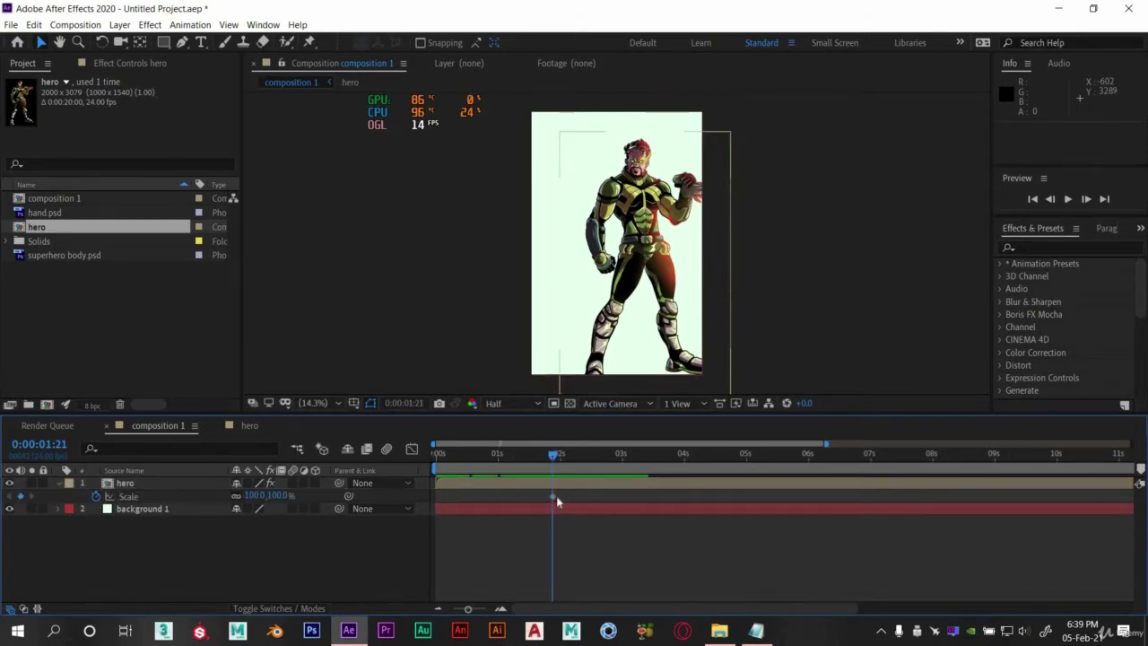
{"action": "left_click_drag", "start_coordinate": [552, 496], "coordinate": [508, 496]}
Enlarge the hero layer with a second Scale keyframe at 0:00:01:21 and preview the zoom from 0:00:00:23.
{"action": "mouse_move", "coordinate": [294, 494]}
{"action": "left_mouse_down"}
{"action": "mouse_move", "coordinate": [314, 494]}
{"action": "mouse_move", "coordinate": [297, 495]}
{"action": "left_mouse_up"}
{"action": "key", "text": "ctrl+z"}
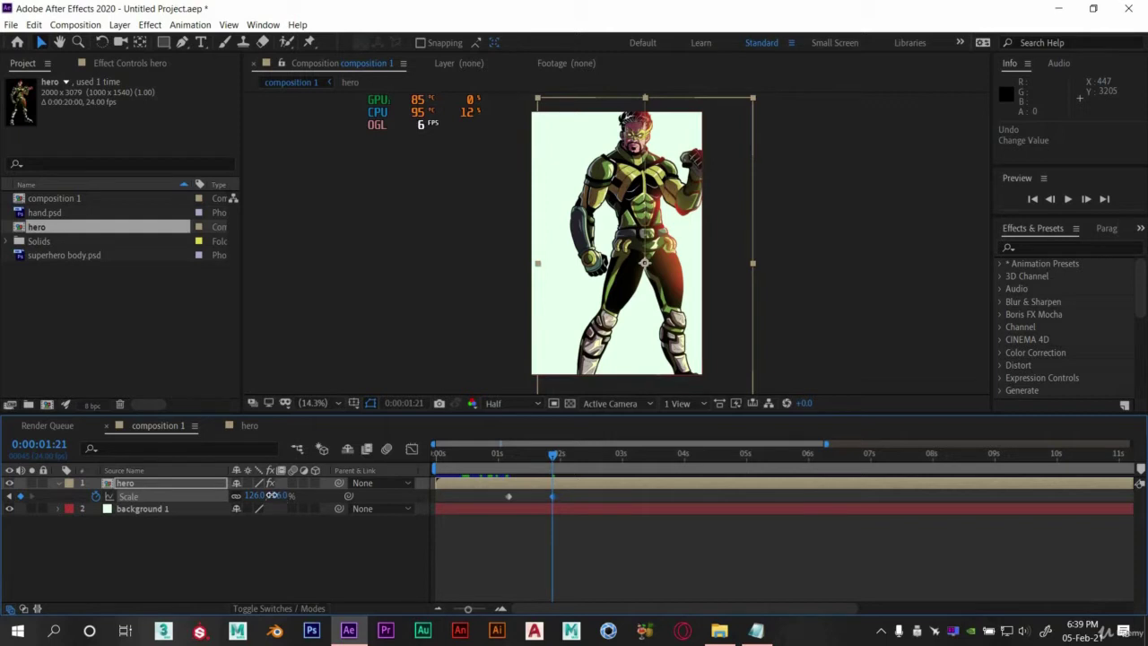
{"action": "left_click_drag", "start_coordinate": [271, 495], "coordinate": [276, 498]}
{"action": "key", "text": "space"}
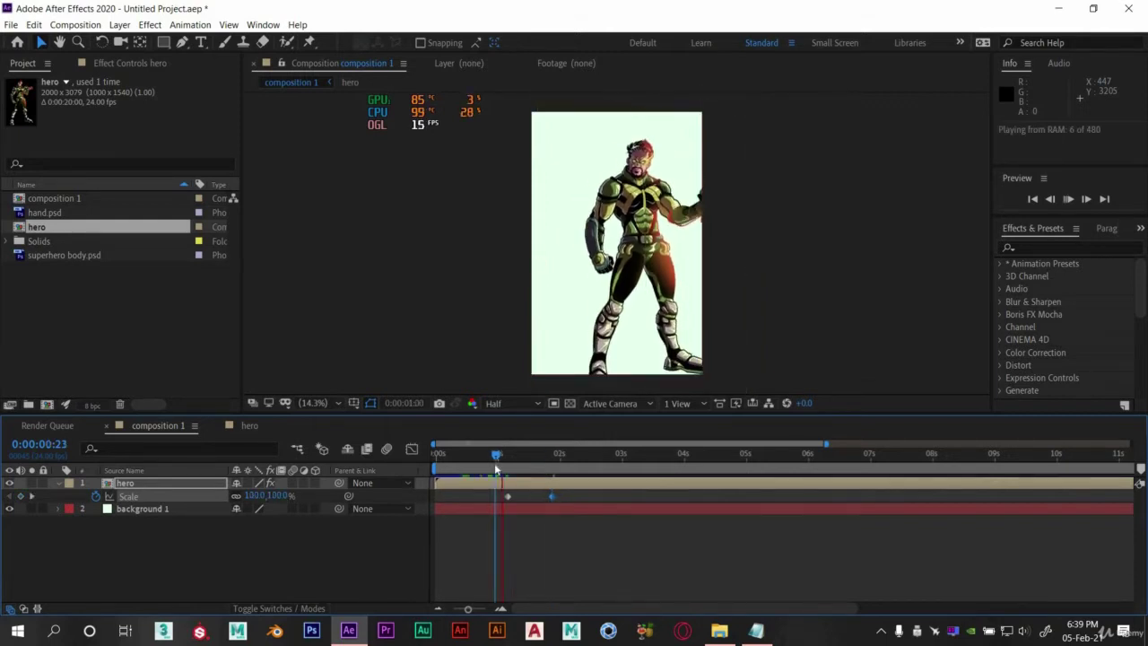
Spread the Scale keyframes to just past half a second and just before three seconds, and preview from 0:00:00:00.
{"action": "left_click_drag", "start_coordinate": [506, 496], "coordinate": [468, 495]}
{"action": "left_click_drag", "start_coordinate": [551, 496], "coordinate": [609, 495]}
{"action": "left_click", "coordinate": [459, 455]}
{"action": "key", "text": "space"}
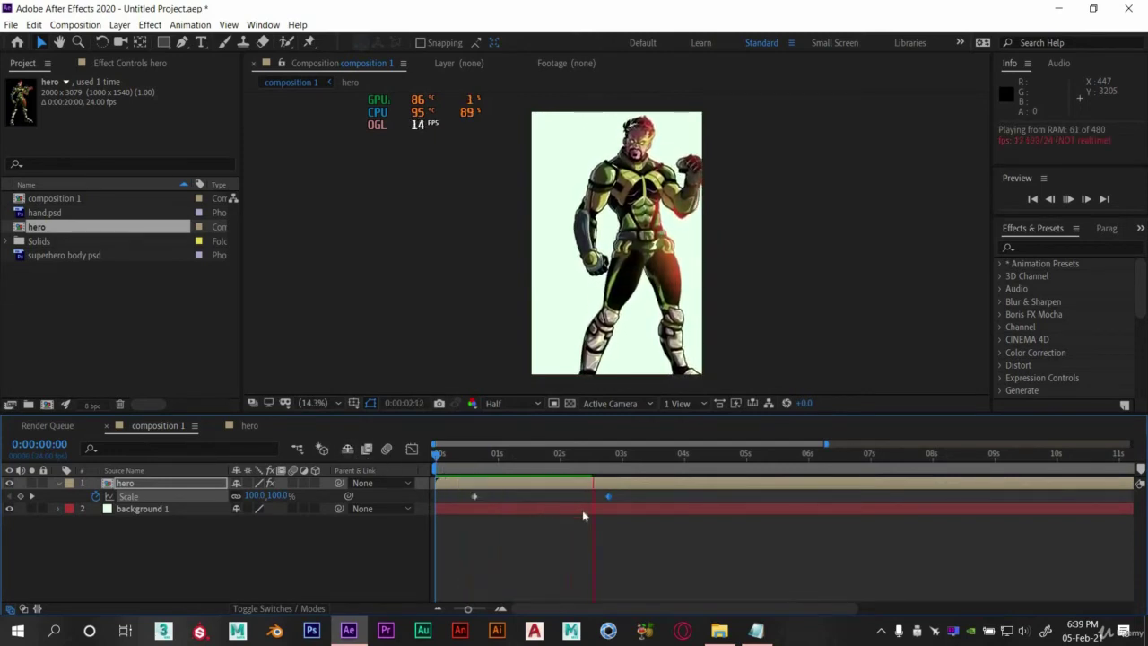
Move the hero layer's second Scale keyframe earlier, to just before two and a half seconds, and go to 0:00:02:13.
{"action": "key", "text": "space"}
{"action": "left_click_drag", "start_coordinate": [609, 496], "coordinate": [588, 496]}
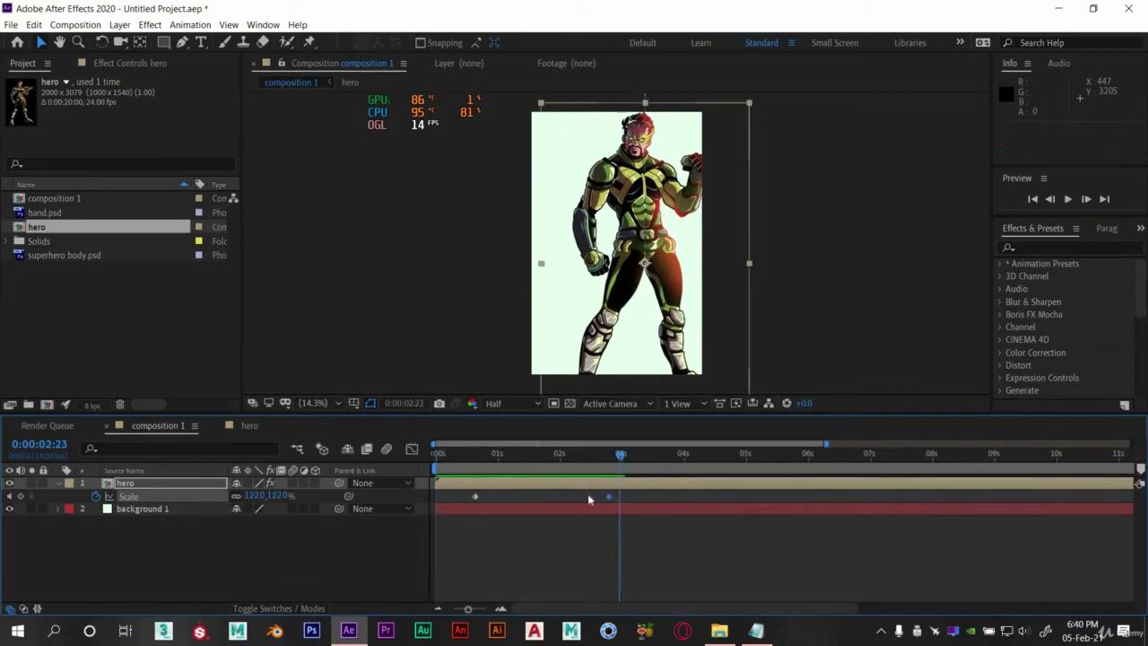
{"action": "left_click", "coordinate": [593, 456]}
Save the project to the Desktop as comic animation.
{"action": "key", "text": "ctrl+s"}
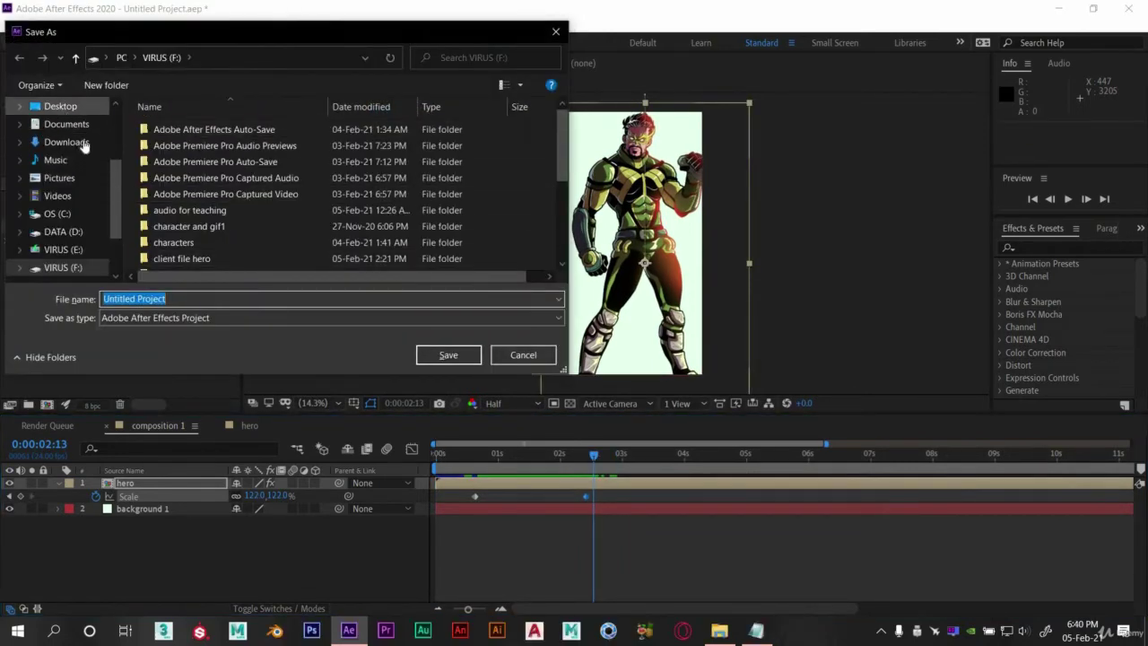
{"action": "left_click", "coordinate": [60, 107]}
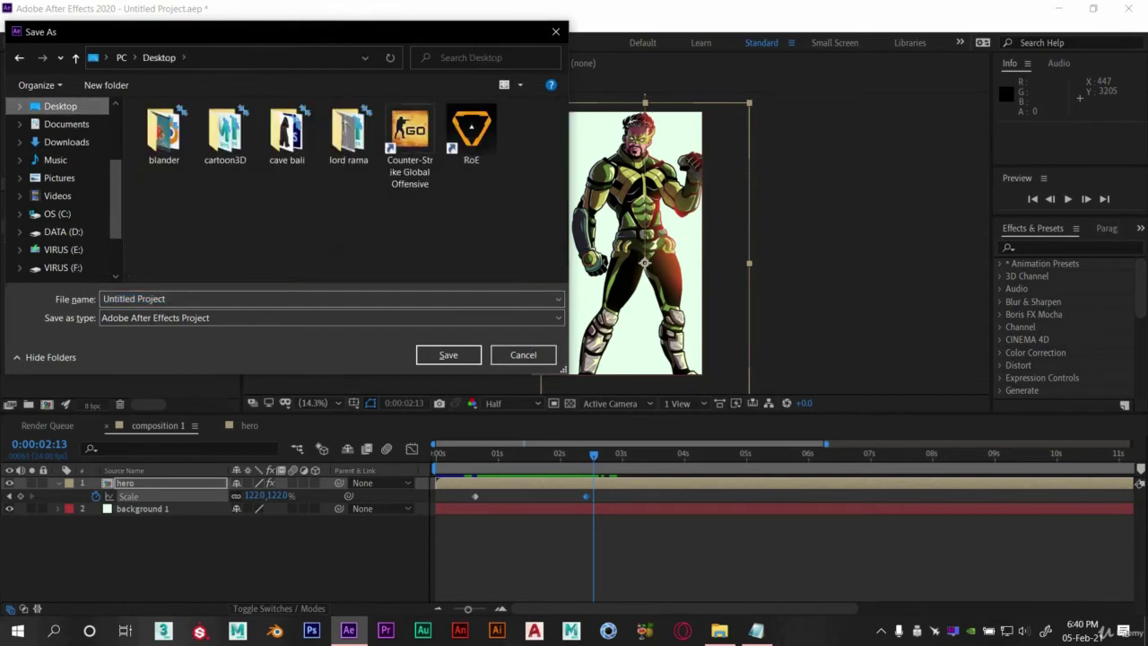
{"action": "left_click", "coordinate": [90, 299]}
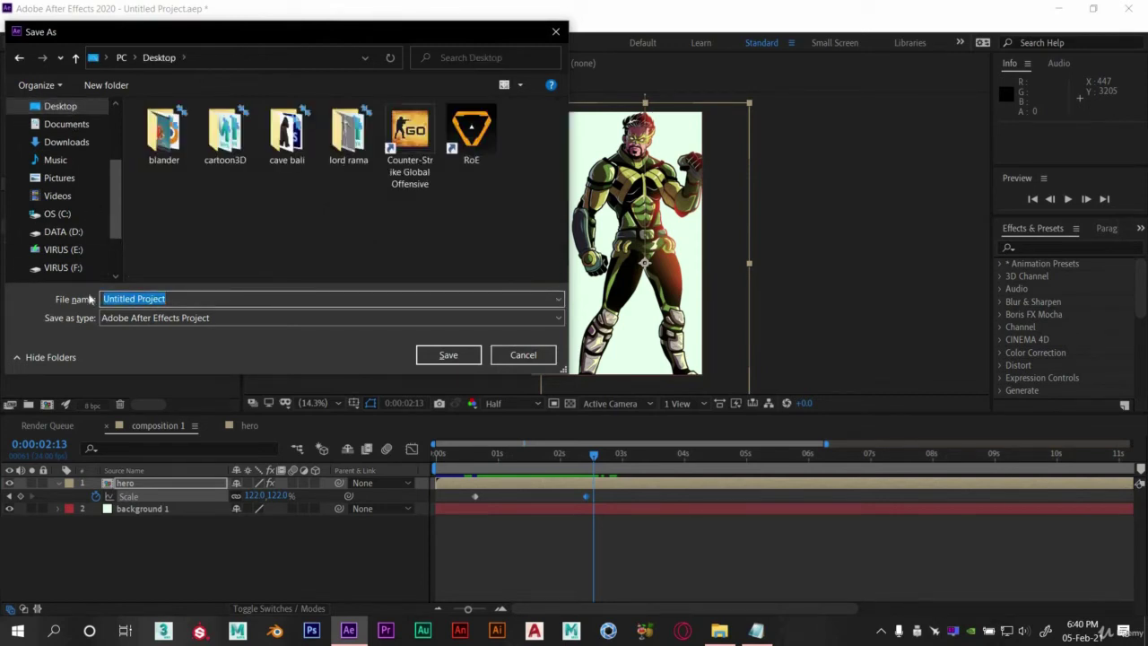
{"action": "type", "text": "comic animation"}
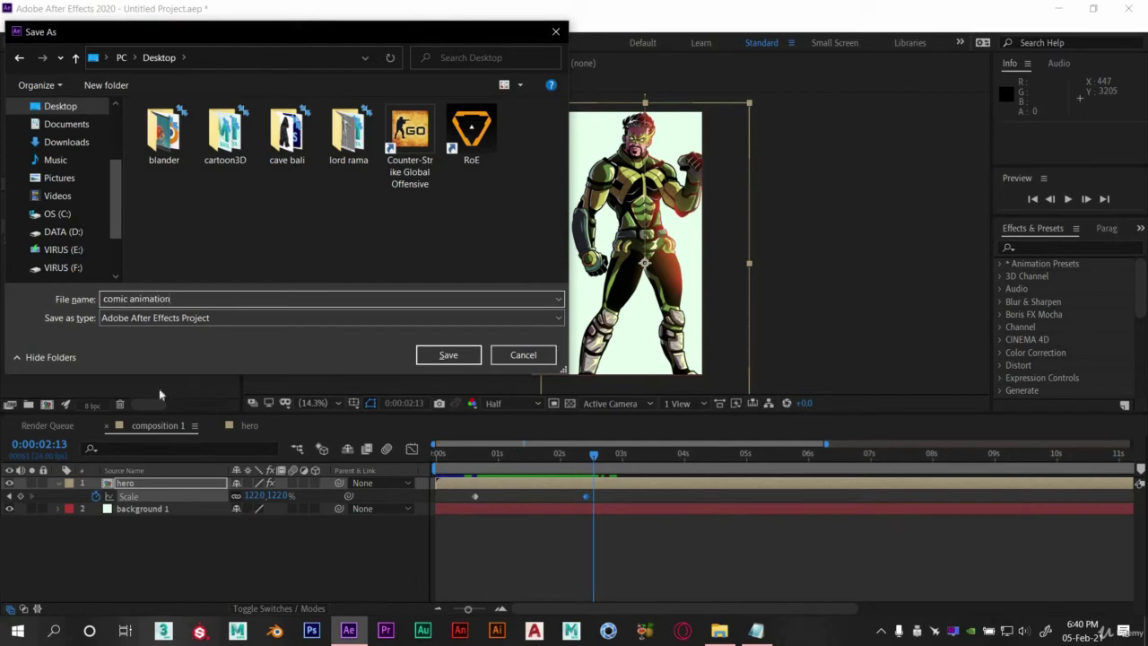
{"action": "left_click", "coordinate": [448, 356]}
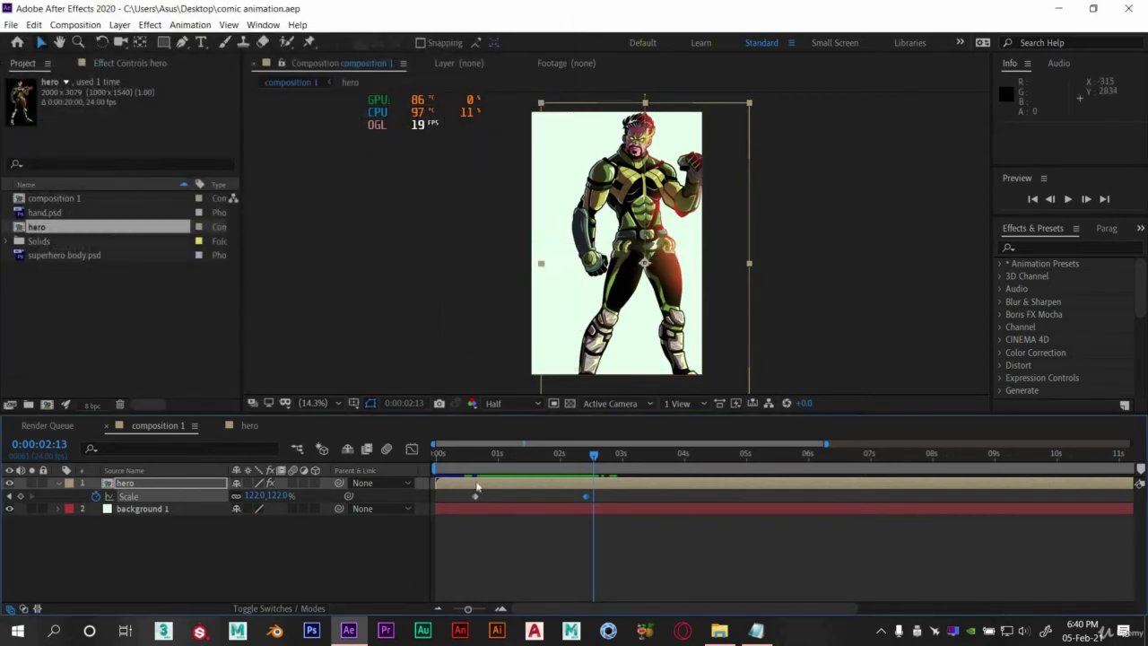
Preview the zoom, then add a Position keyframe holding the hero's current position and place it at 0:00:02:18.
{"action": "key", "text": "space"}
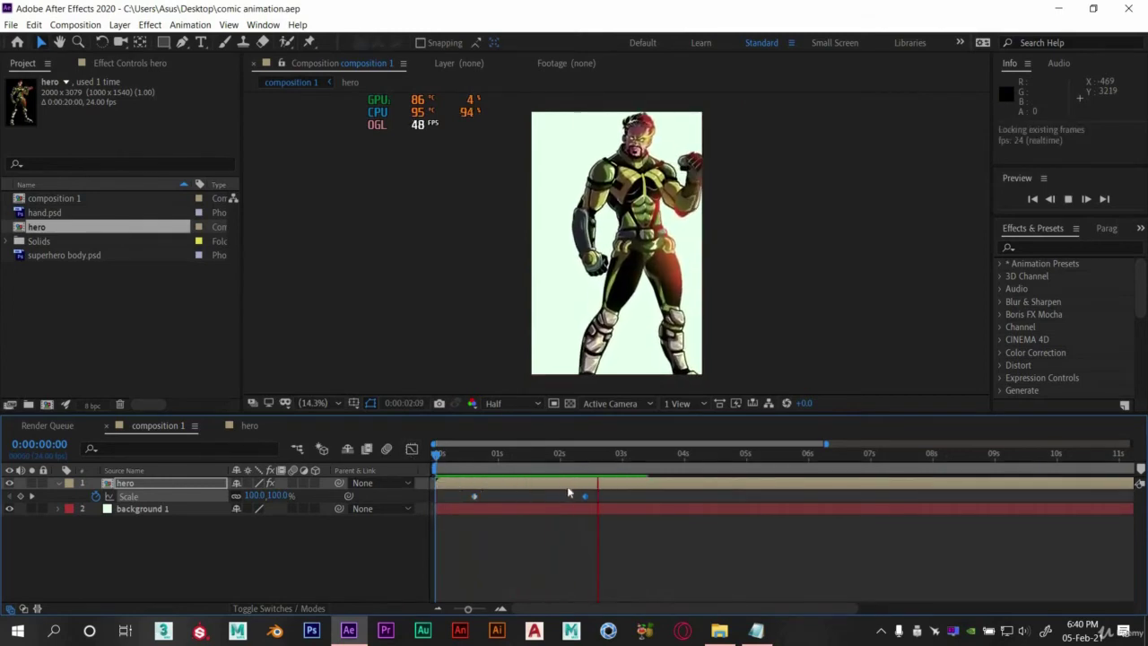
{"action": "key", "text": "space"}
{"action": "left_click_drag", "start_coordinate": [579, 459], "coordinate": [622, 459]}
{"action": "key", "text": "p"}
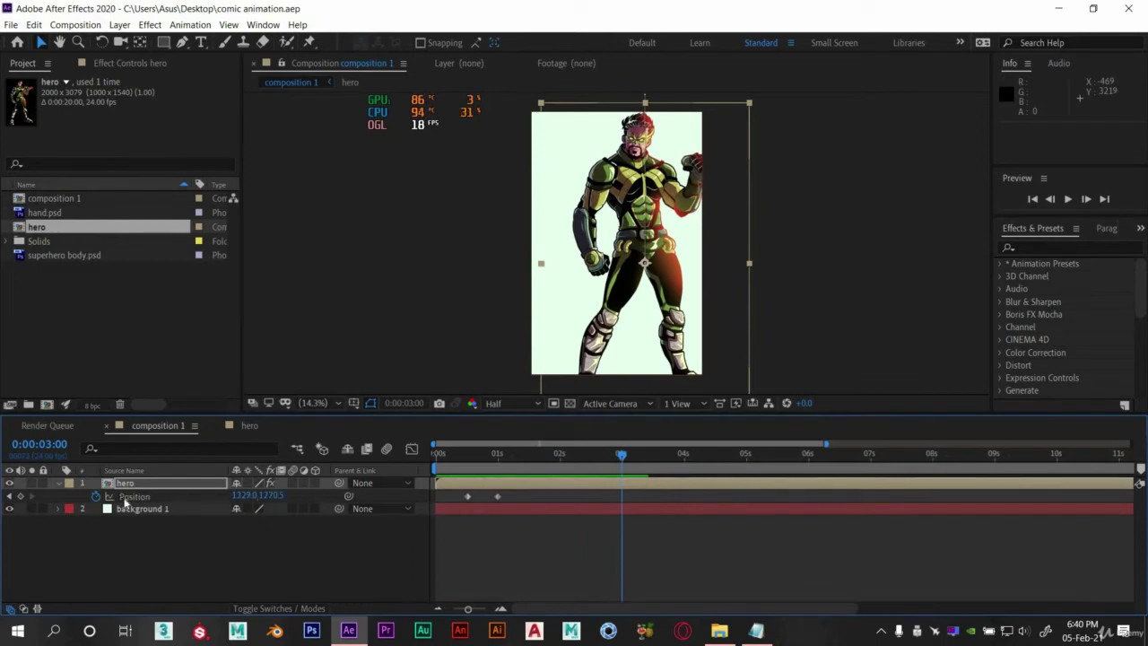
{"action": "key", "text": "alt+shift+p"}
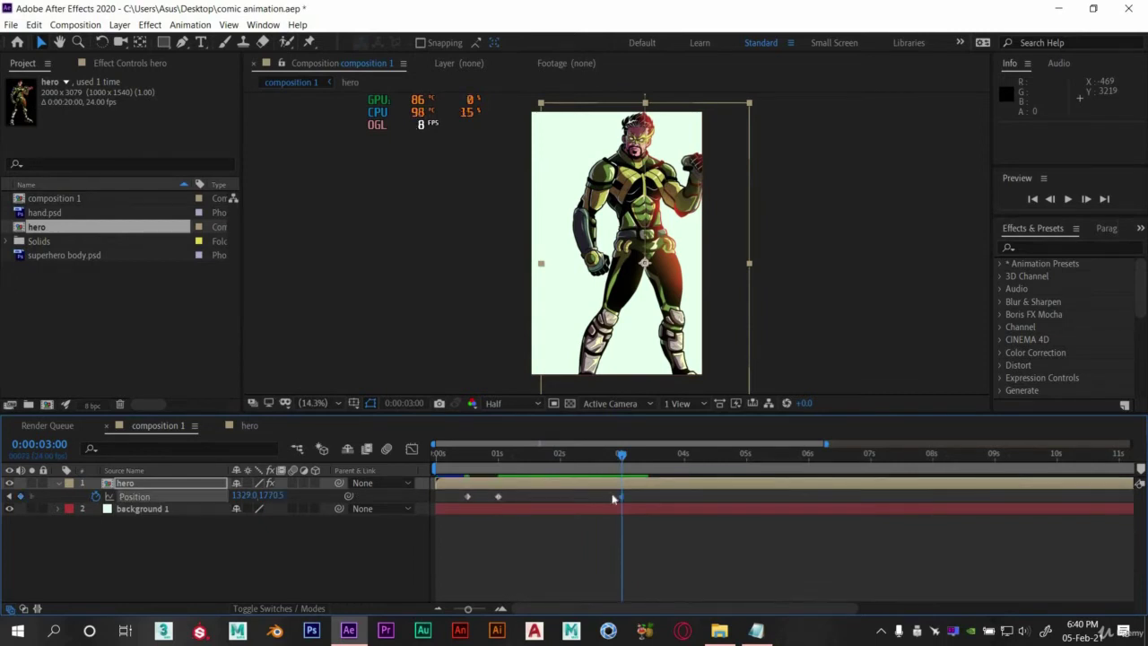
{"action": "left_click_drag", "start_coordinate": [609, 500], "coordinate": [605, 498]}
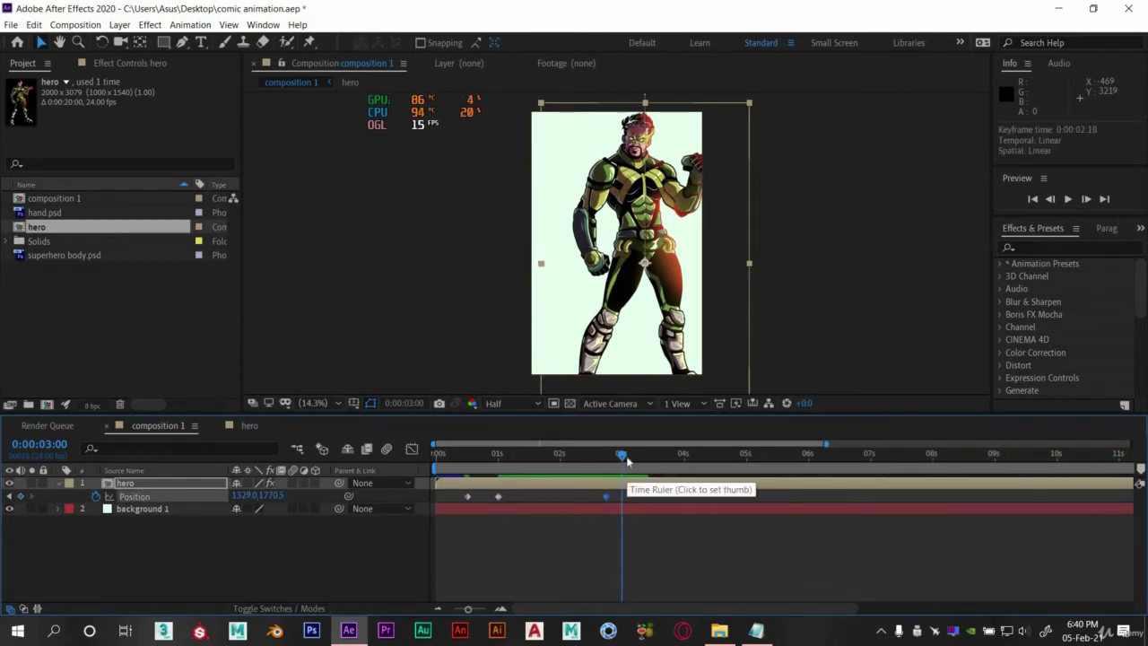
Add a hero Position keyframe of 1367.0, 1806.5, move it to just past three and a half seconds, and preview from 0:00:02:13.
{"action": "left_click", "coordinate": [632, 455]}
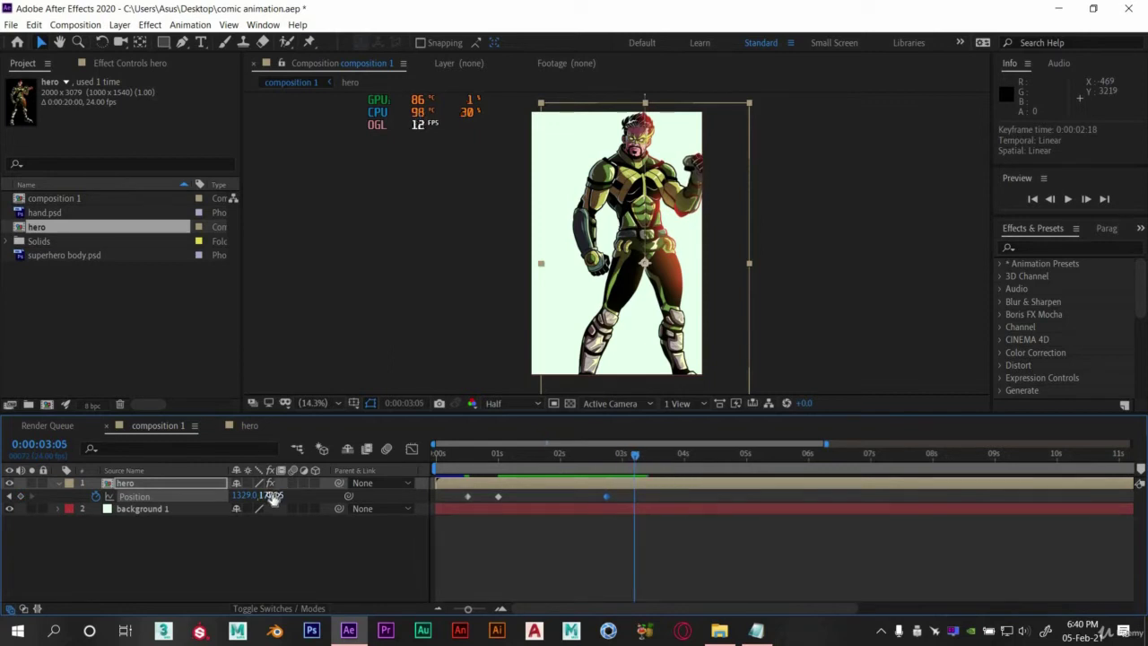
{"action": "left_click_drag", "start_coordinate": [287, 495], "coordinate": [313, 494]}
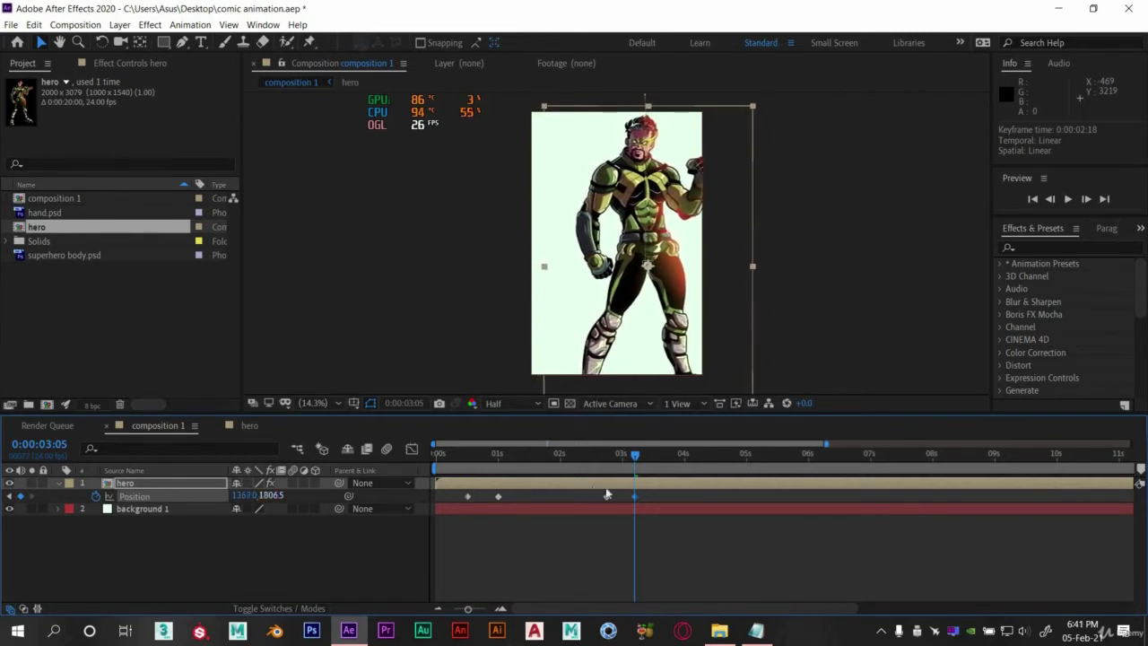
{"action": "left_click_drag", "start_coordinate": [635, 496], "coordinate": [660, 496]}
{"action": "left_click", "coordinate": [593, 457]}
{"action": "key", "text": "space"}
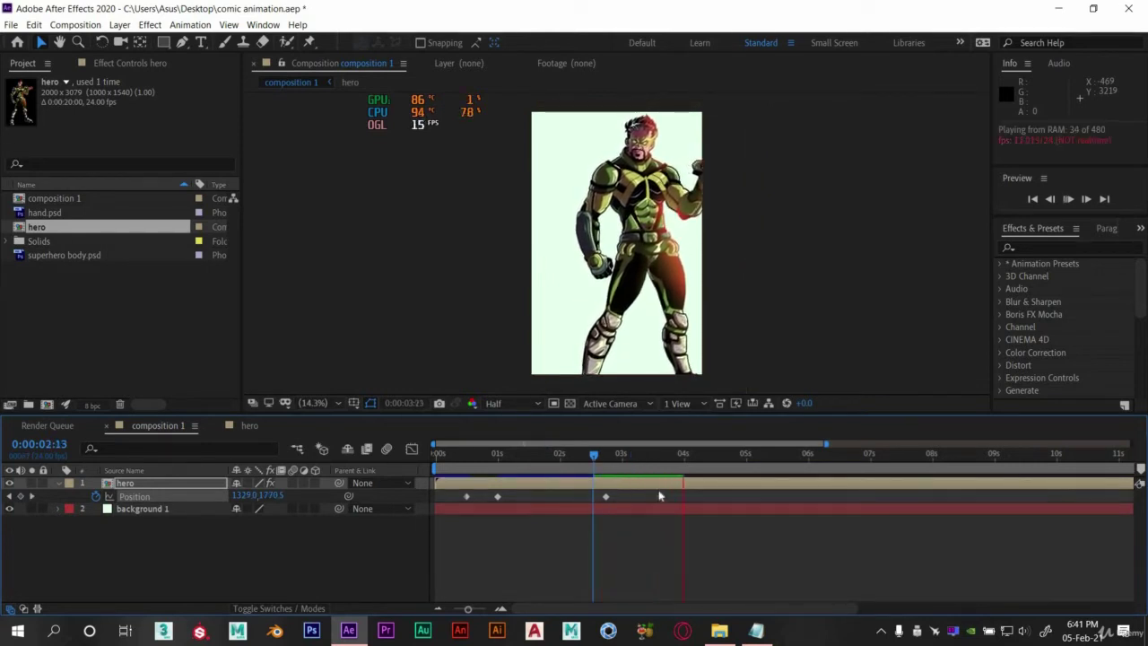
Add a Position keyframe at 0:00:04:06 shifting the hero up and left to 1286.0, 1738.5, and preview the sway.
{"action": "left_click", "coordinate": [686, 456]}
{"action": "left_click_drag", "start_coordinate": [687, 459], "coordinate": [699, 456]}
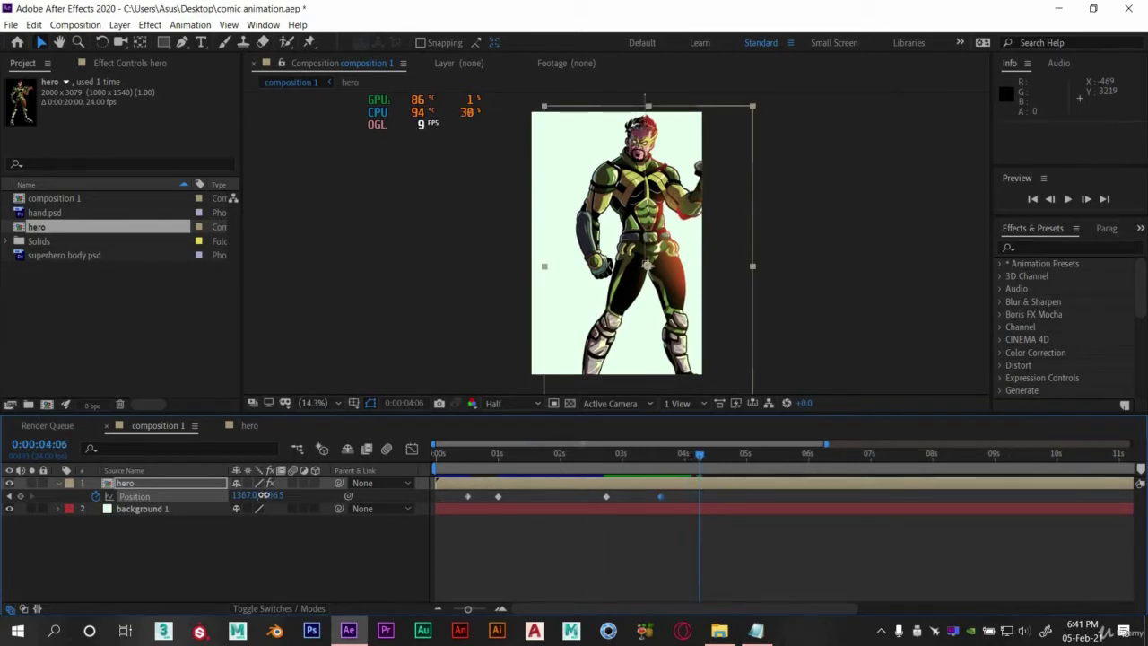
{"action": "left_click_drag", "start_coordinate": [214, 498], "coordinate": [174, 502]}
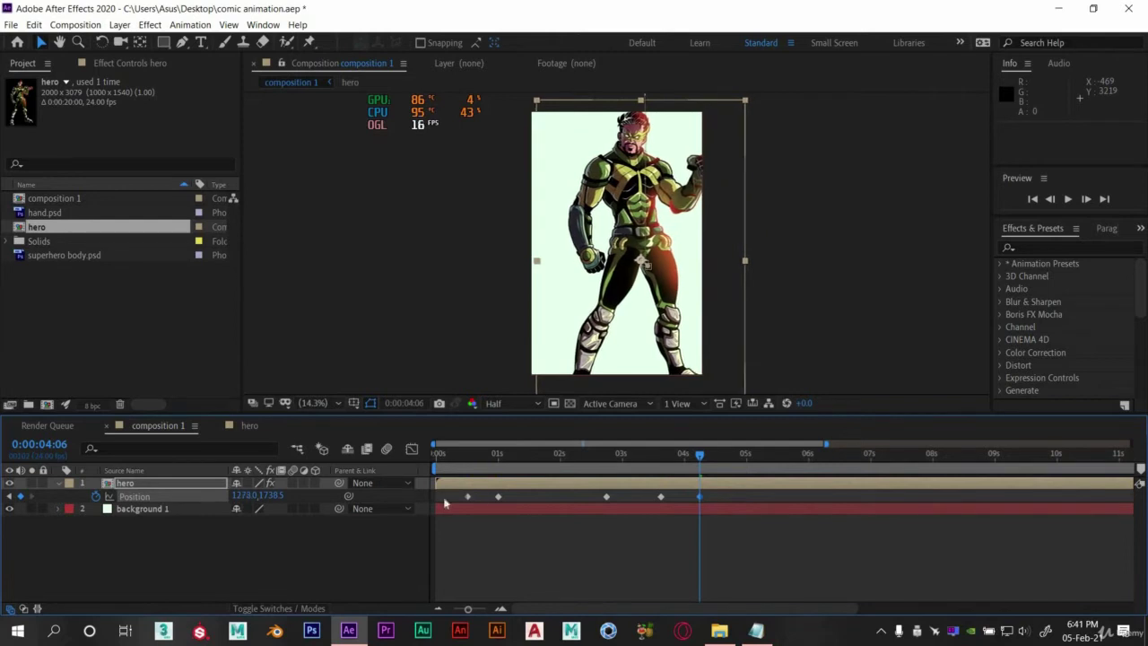
{"action": "left_click", "coordinate": [443, 456]}
{"action": "key", "text": "space"}
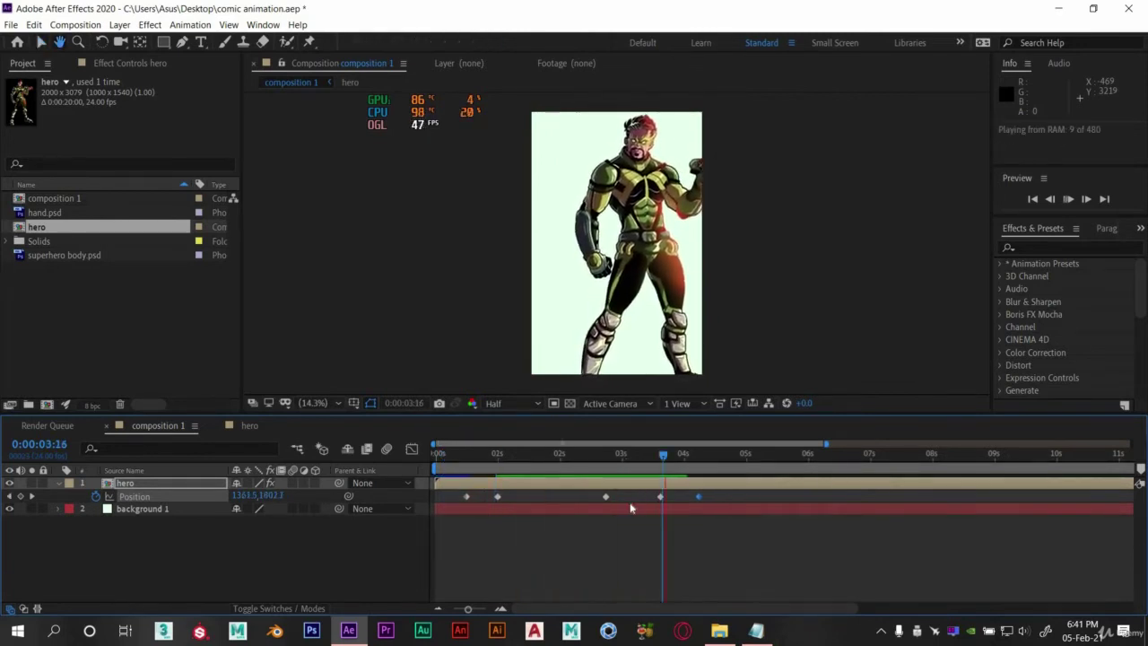
{"action": "key", "text": "space"}
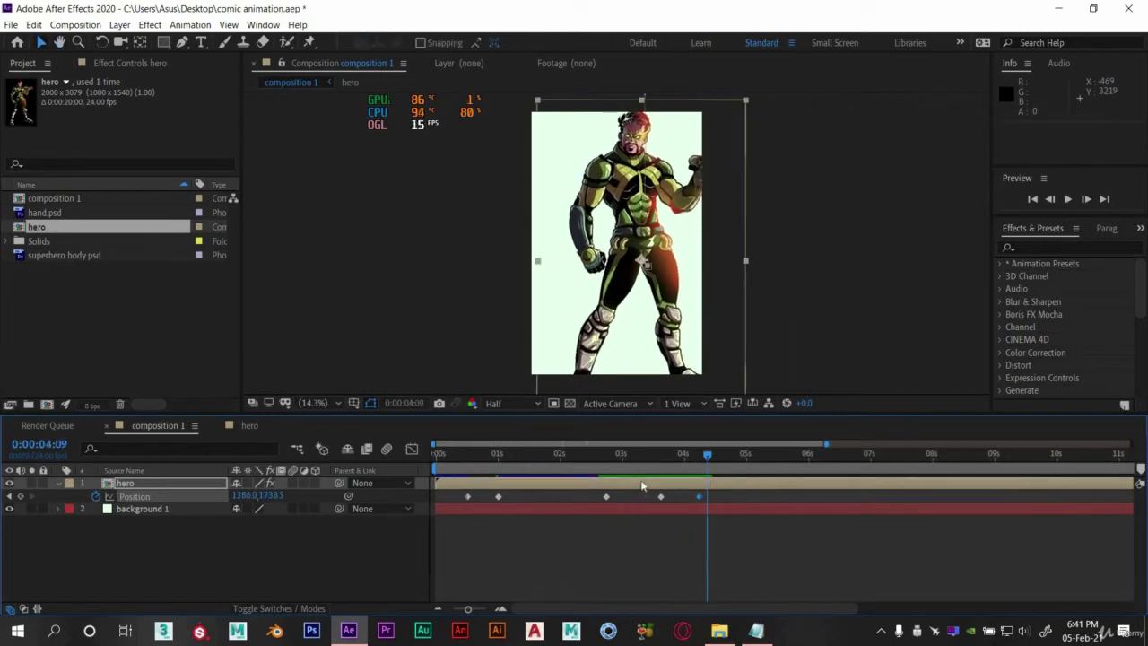
Save the project, apply Easy Ease to all of the hero's Position keyframes, and preview the eased motion.
{"action": "key", "text": "ctrl+s"}
{"action": "left_click_drag", "start_coordinate": [453, 493], "coordinate": [716, 505]}
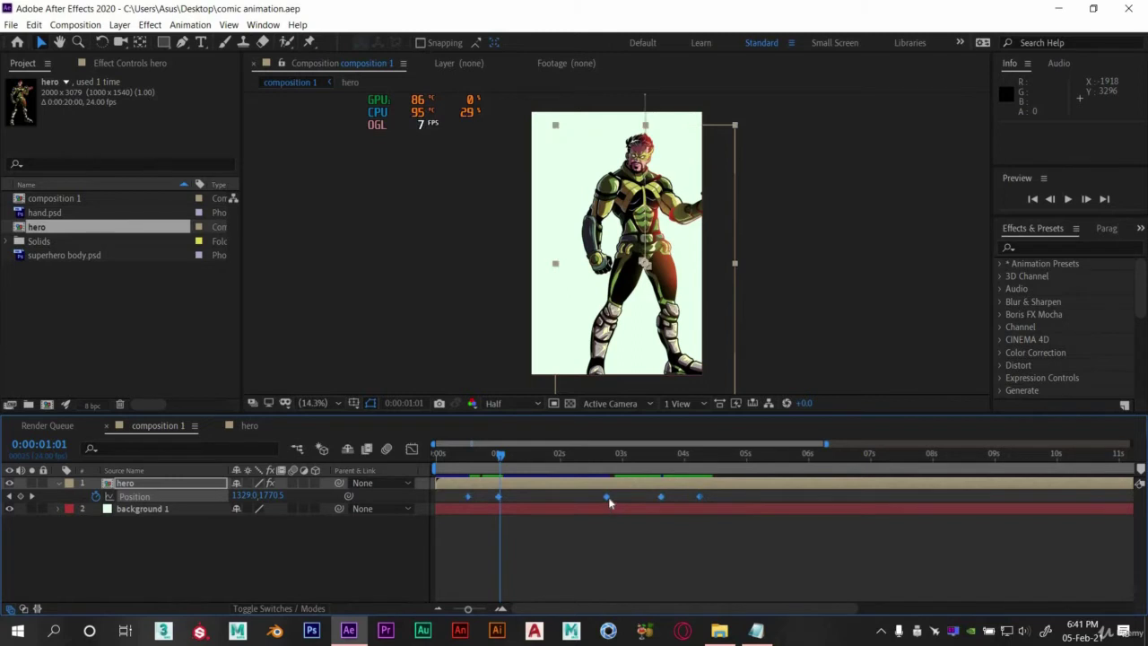
{"action": "right_click", "coordinate": [608, 496]}
{"action": "mouse_move", "coordinate": [740, 491]}
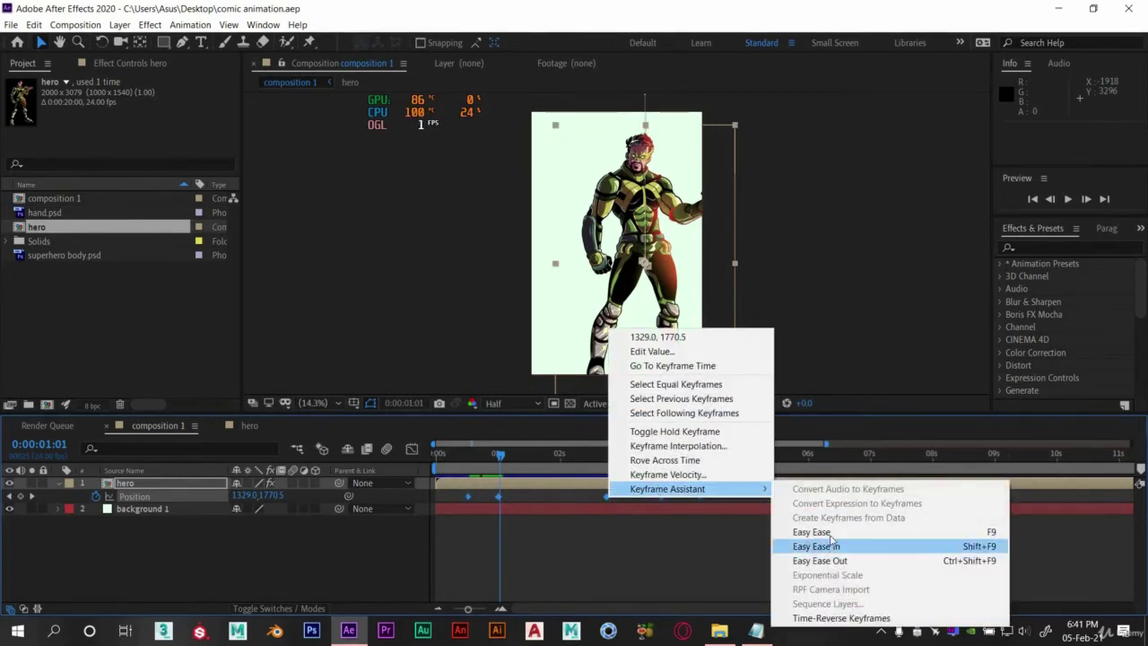
{"action": "left_click", "coordinate": [830, 533]}
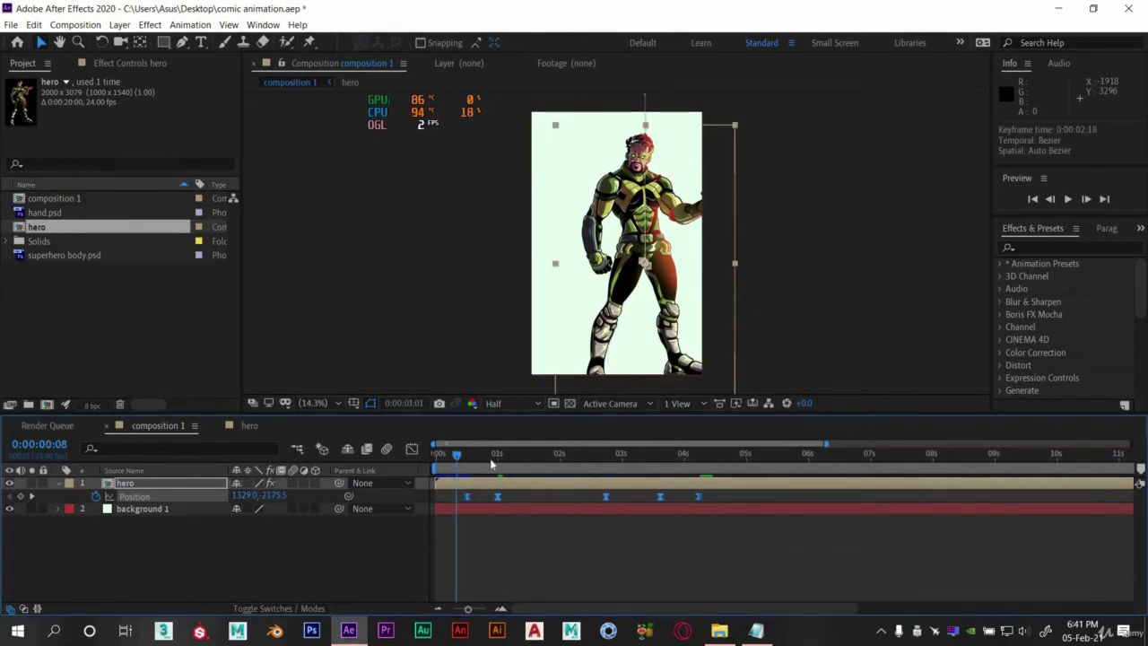
{"action": "key", "text": "space"}
{"action": "left_click_drag", "start_coordinate": [690, 471], "coordinate": [500, 481]}
Import bg.psd from the client file hero folder as merged-layer footage and place it directly beneath the hero layer.
{"action": "left_click", "coordinate": [46, 257]}
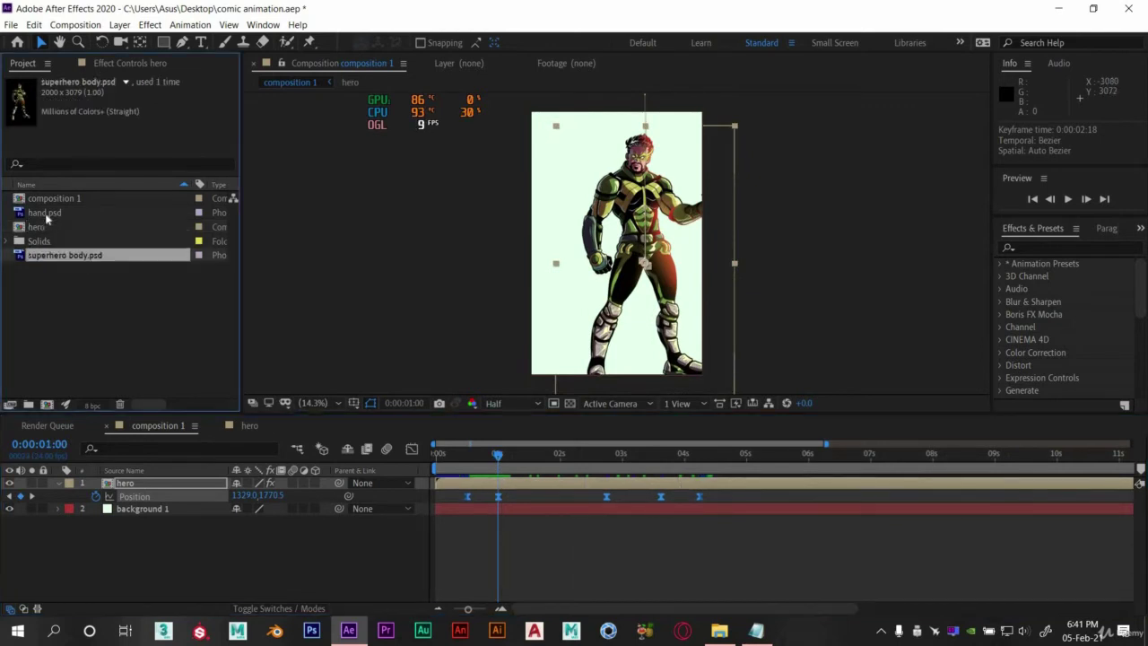
{"action": "left_click", "coordinate": [47, 214]}
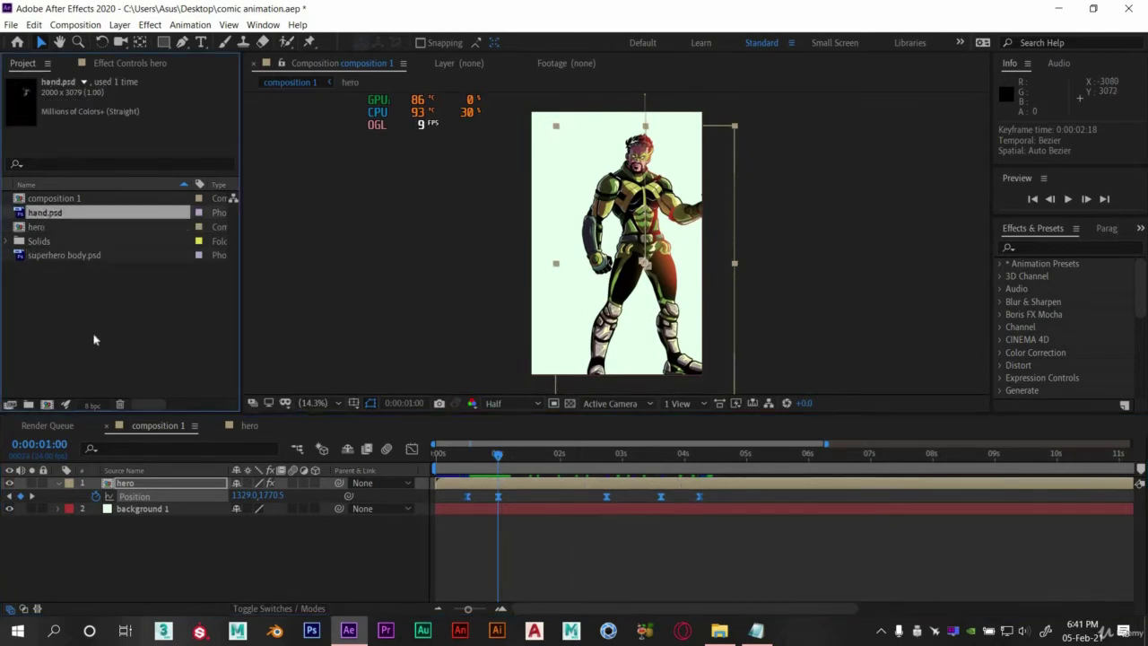
{"action": "left_click", "coordinate": [719, 630]}
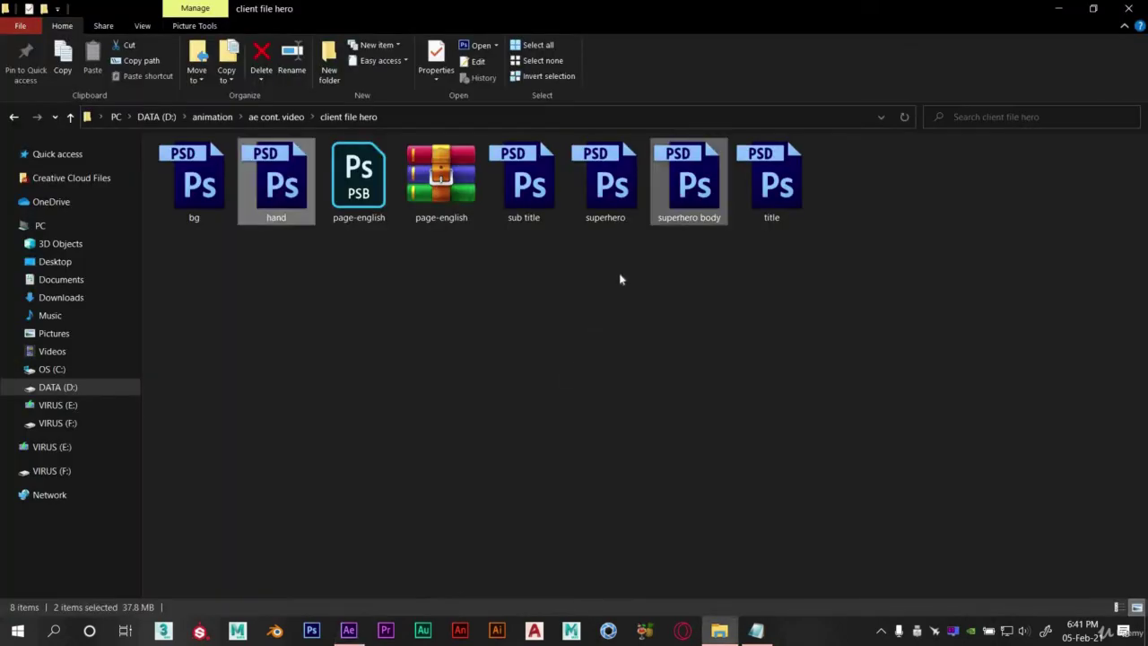
{"action": "left_click", "coordinate": [190, 196]}
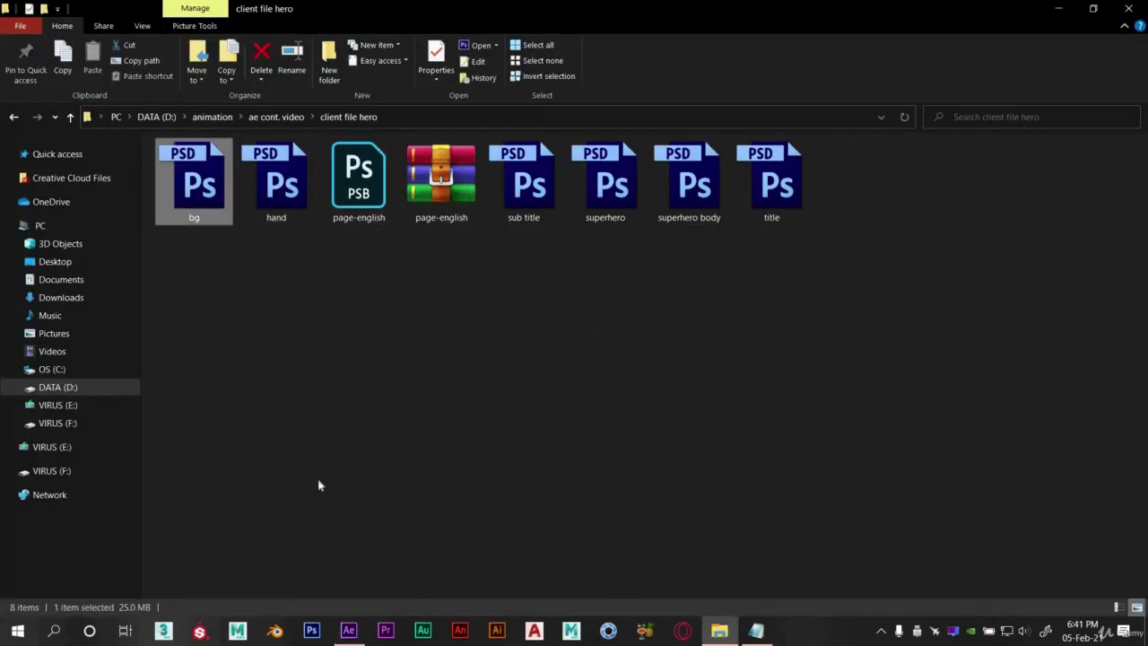
{"action": "left_click_drag", "start_coordinate": [335, 510], "coordinate": [136, 331]}
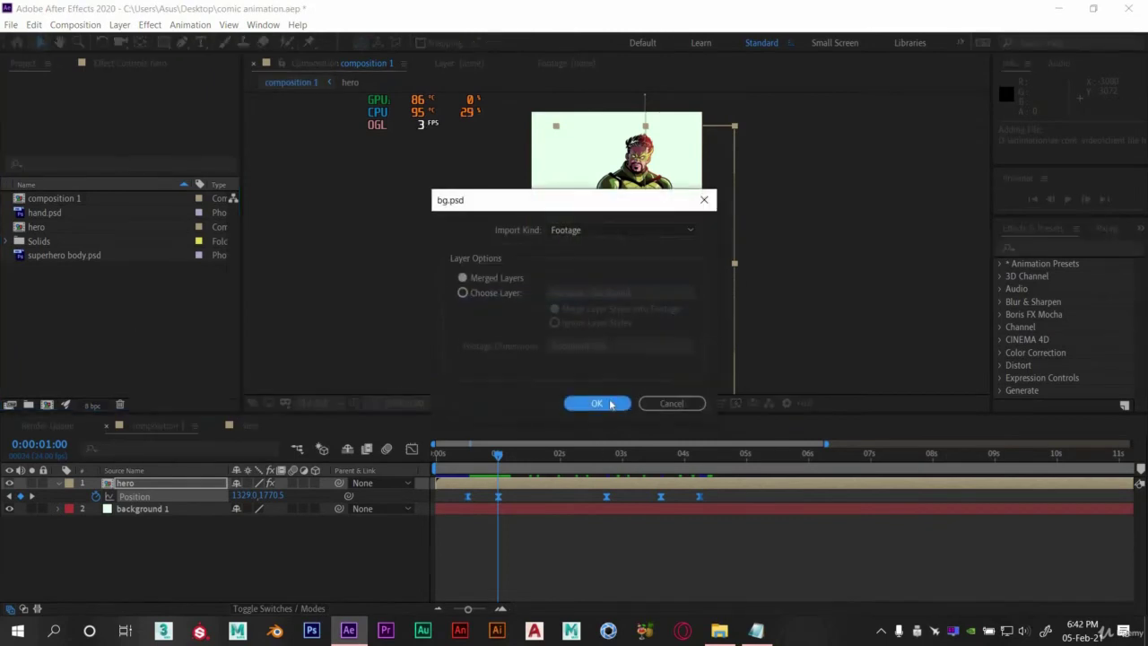
{"action": "left_click", "coordinate": [597, 403]}
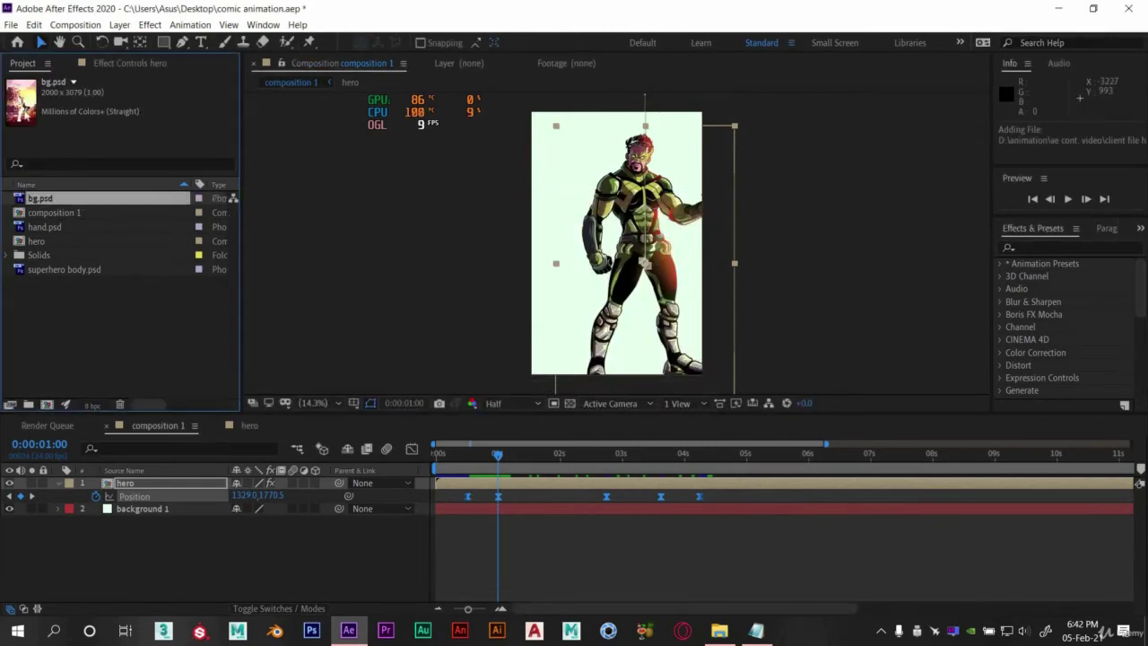
{"action": "left_click_drag", "start_coordinate": [132, 472], "coordinate": [145, 503]}
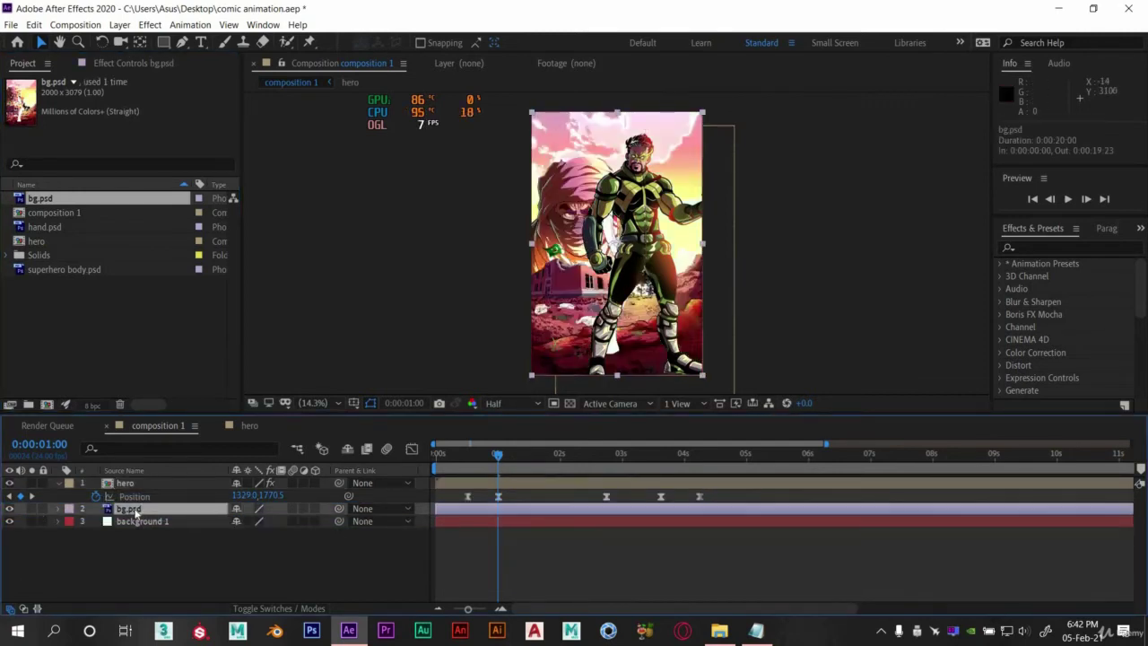
Set a 100% Scale keyframe on bg.psd at 0:00:01:03 and enlarge the layer to 4769% at 0:00:00:12.
{"action": "key", "text": "s"}
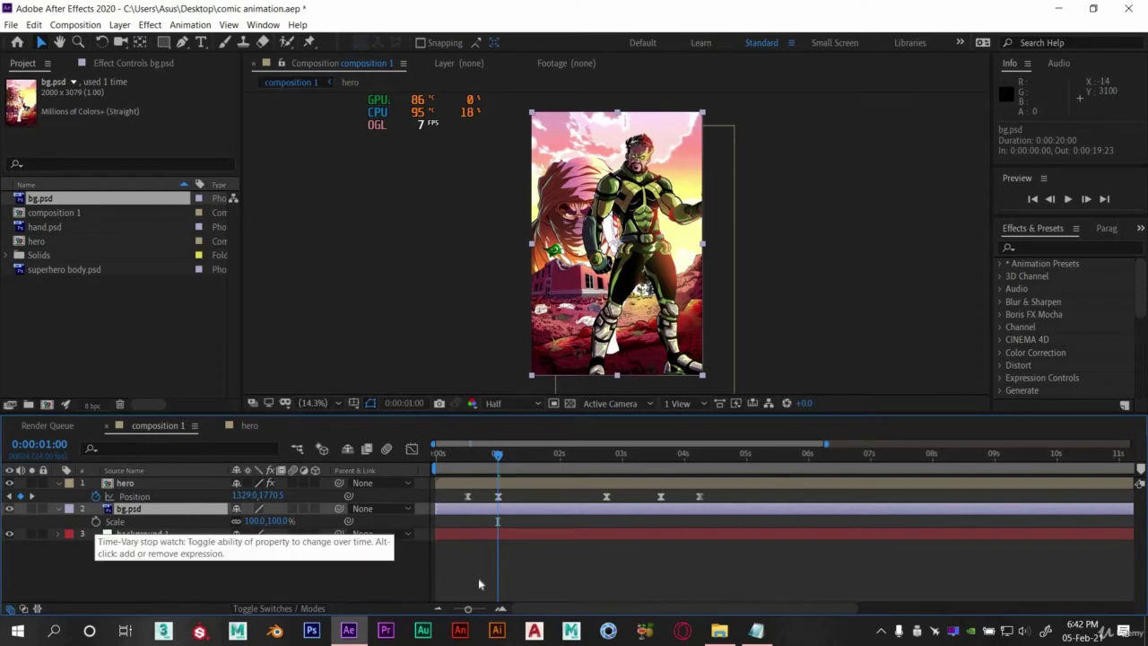
{"action": "left_click", "coordinate": [95, 521]}
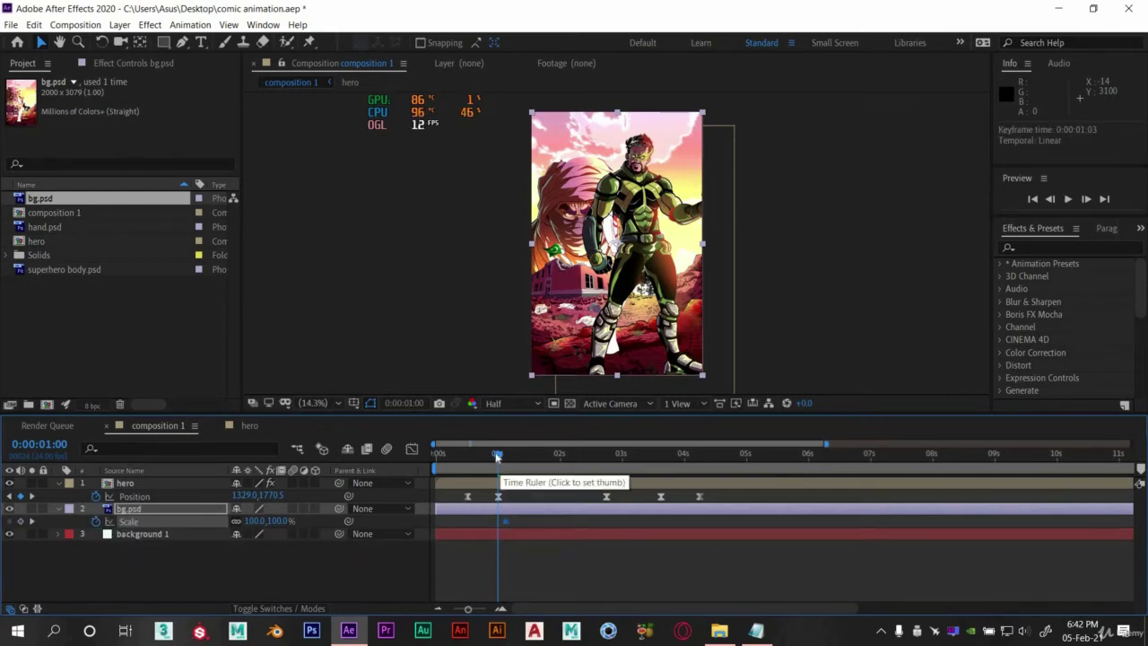
{"action": "left_click", "coordinate": [461, 456]}
{"action": "left_click", "coordinate": [464, 457]}
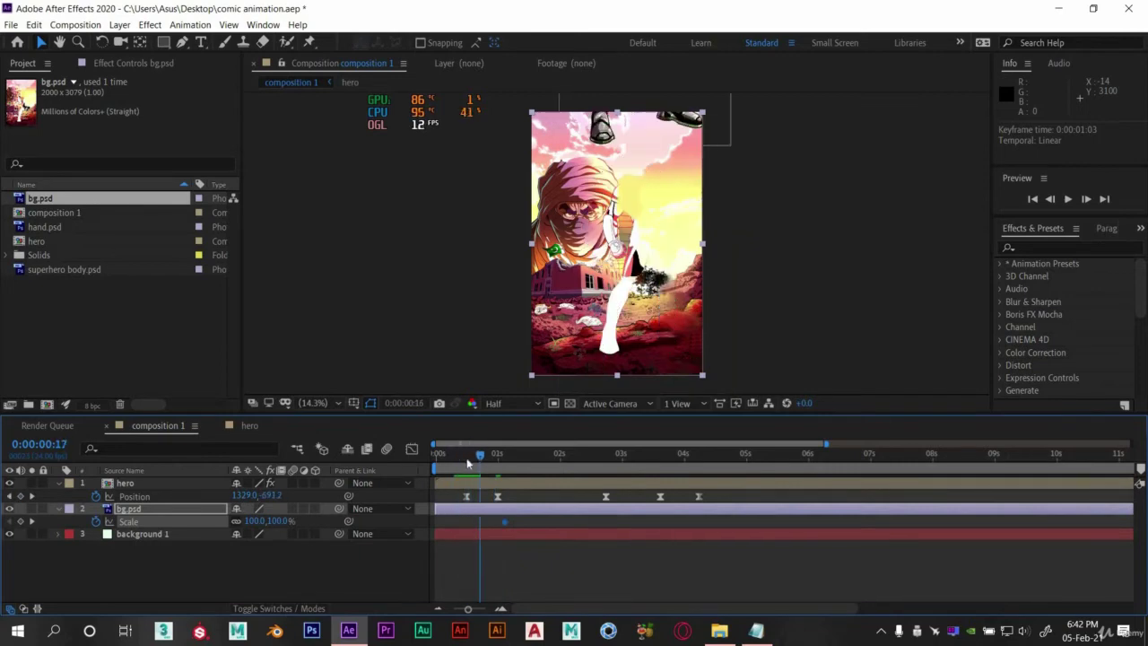
{"action": "left_click_drag", "start_coordinate": [255, 522], "coordinate": [287, 525]}
{"action": "left_click_drag", "start_coordinate": [425, 520], "coordinate": [242, 529]}
{"action": "left_click", "coordinate": [243, 526]}
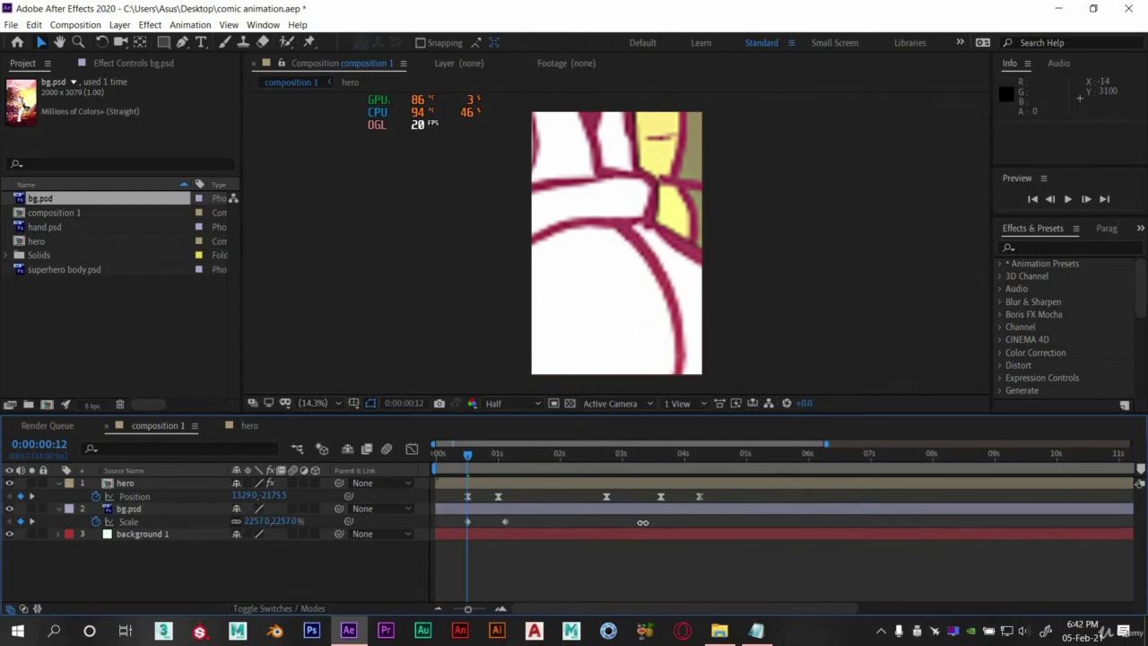
{"action": "left_click_drag", "start_coordinate": [643, 522], "coordinate": [309, 517]}
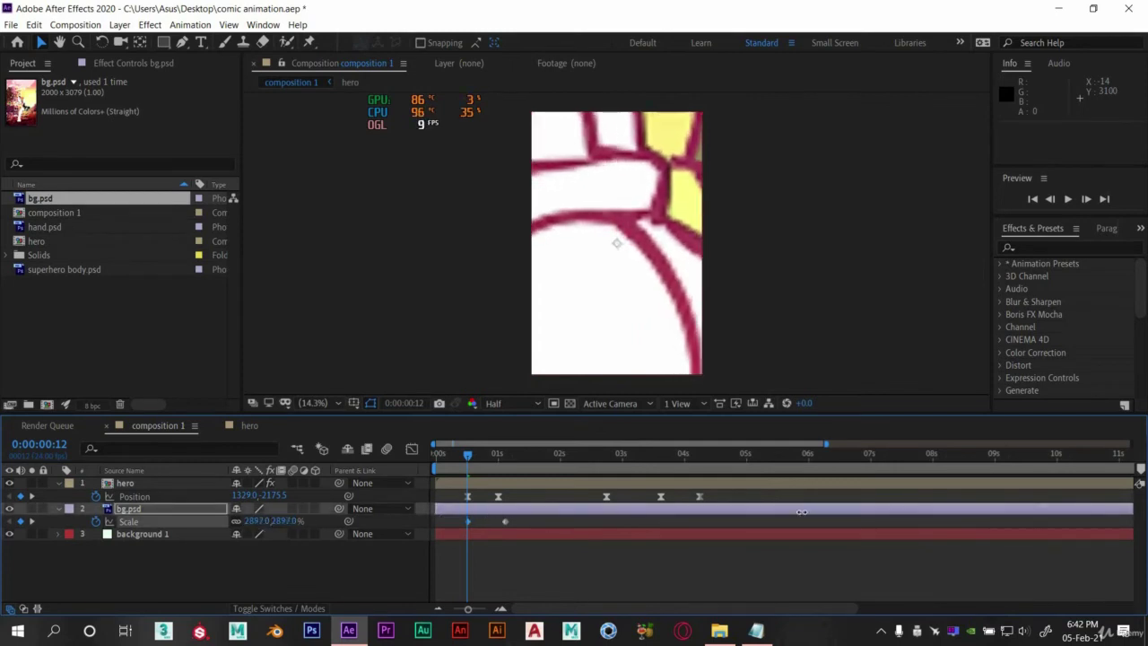
{"action": "left_click_drag", "start_coordinate": [801, 511], "coordinate": [441, 521]}
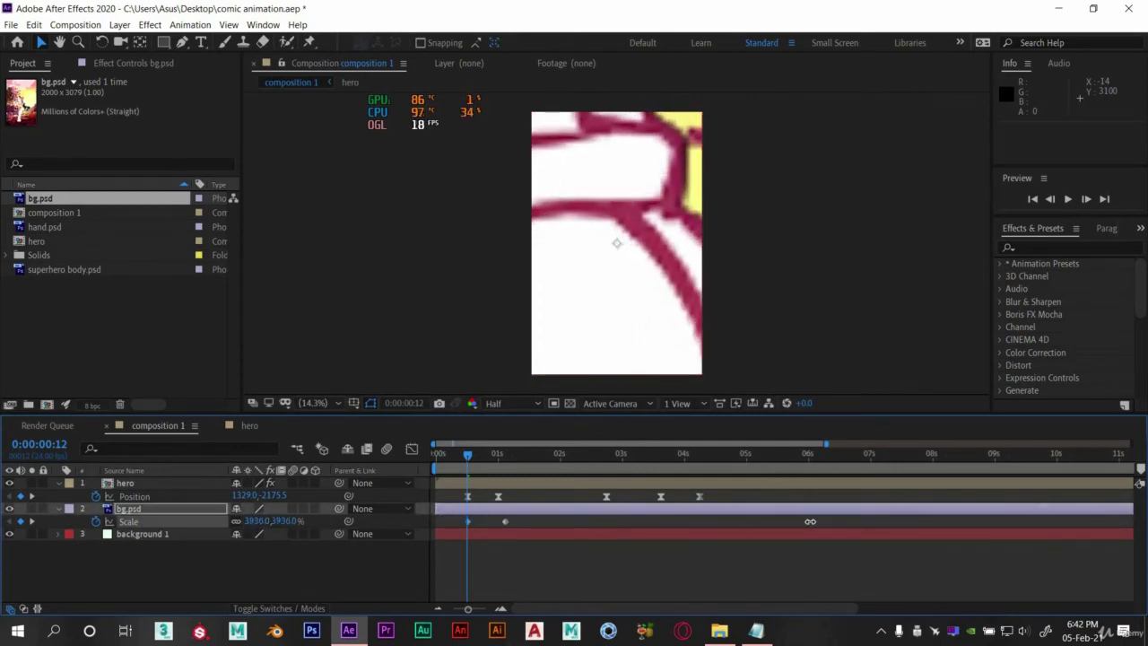
{"action": "left_click_drag", "start_coordinate": [810, 521], "coordinate": [802, 517]}
Preview the background zoom from 0:00:00:00 and move the 100% Scale keyframe of bg.psd to 0:00:01:00.
{"action": "key", "text": "space"}
{"action": "key", "text": "space"}
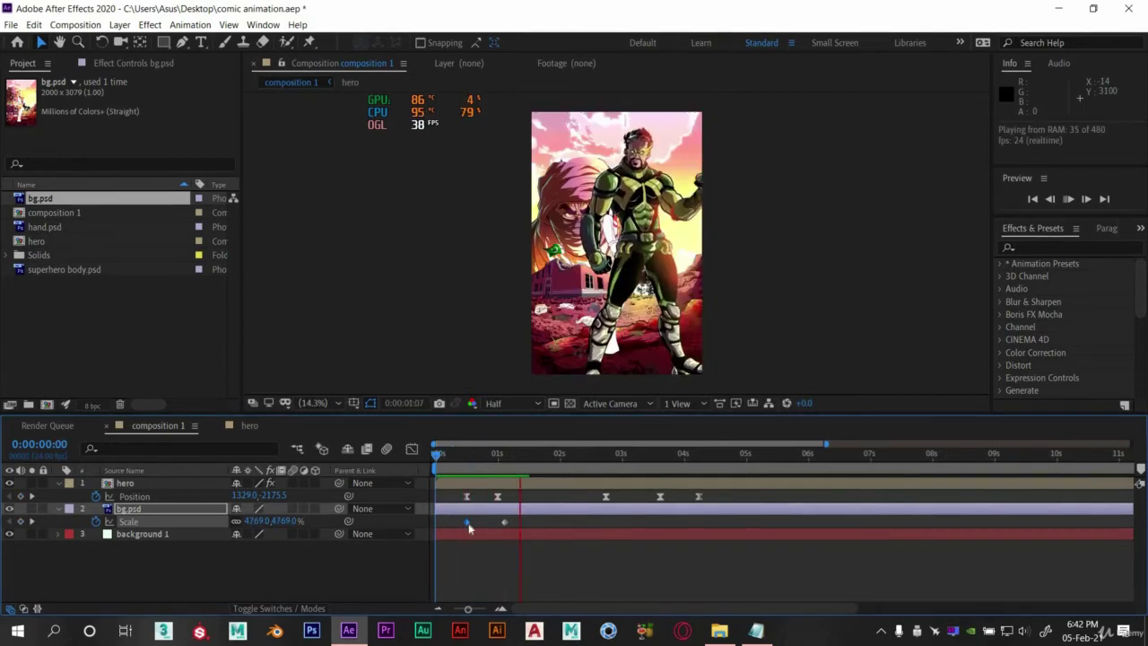
{"action": "key", "text": "space"}
{"action": "left_click", "coordinate": [500, 523]}
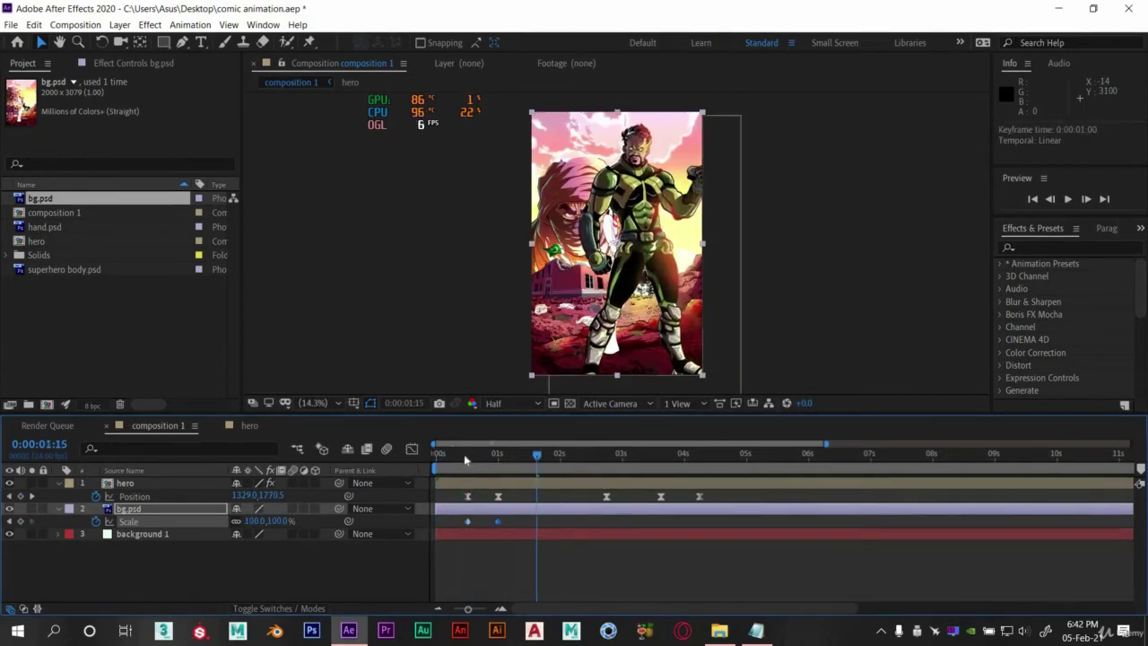
Preview the background zoom from 0:00:00:11 and apply Easy Ease to both Scale keyframes of bg.psd.
{"action": "left_click", "coordinate": [464, 454]}
{"action": "key", "text": "space"}
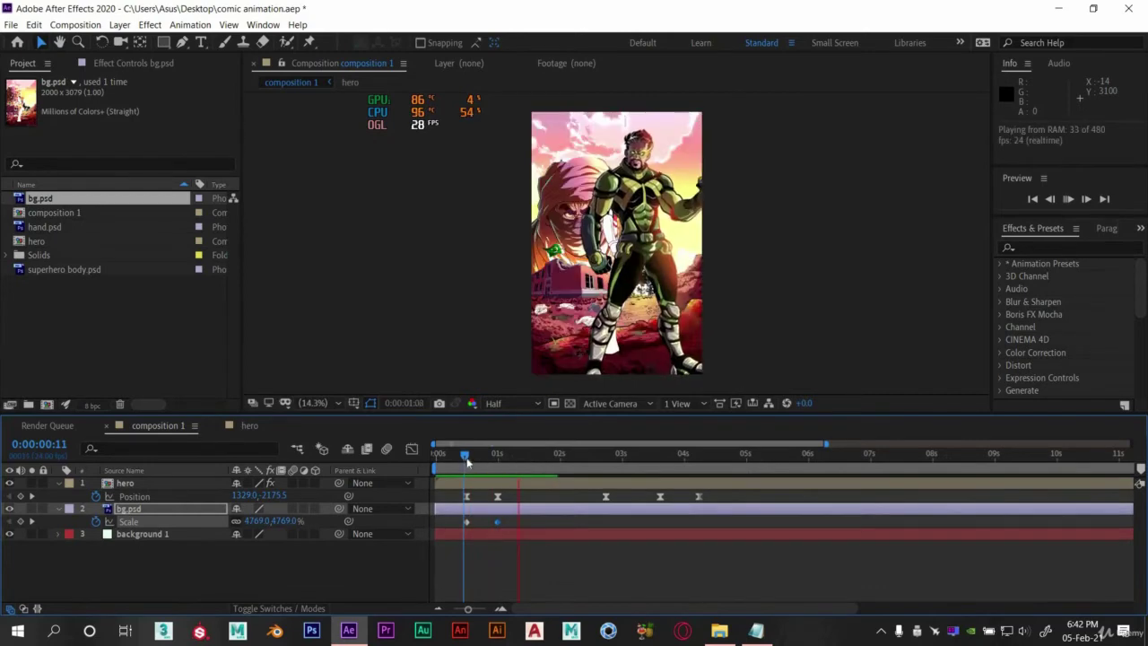
{"action": "key", "text": "space"}
{"action": "left_click", "coordinate": [503, 455]}
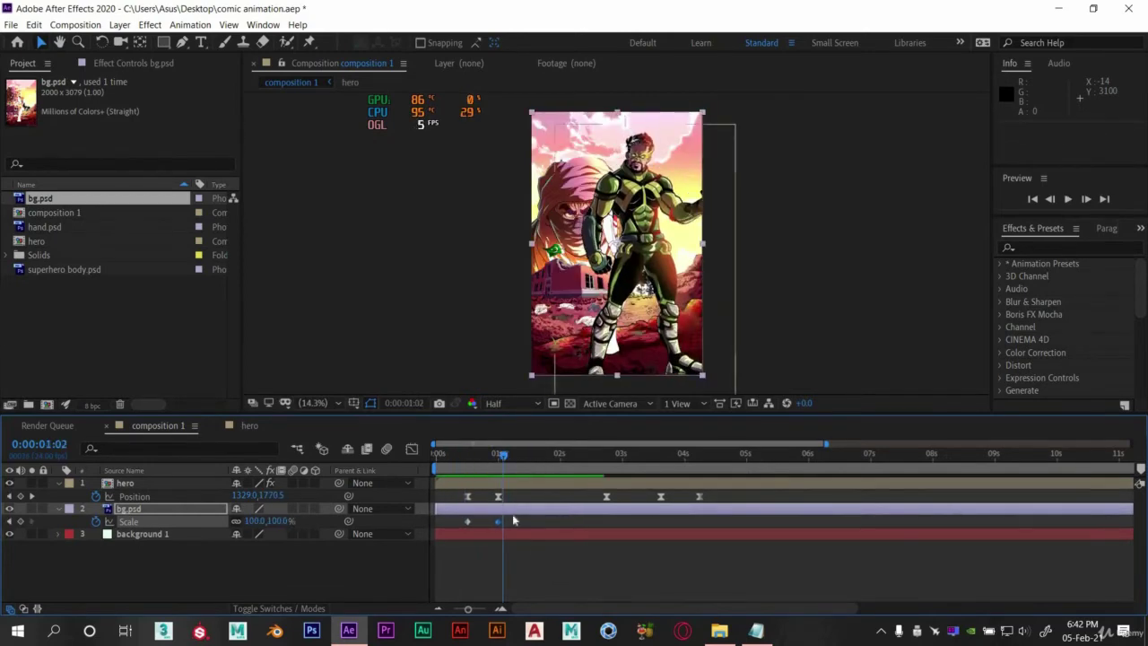
{"action": "left_click_drag", "start_coordinate": [456, 527], "coordinate": [511, 516]}
{"action": "right_click", "coordinate": [468, 522]}
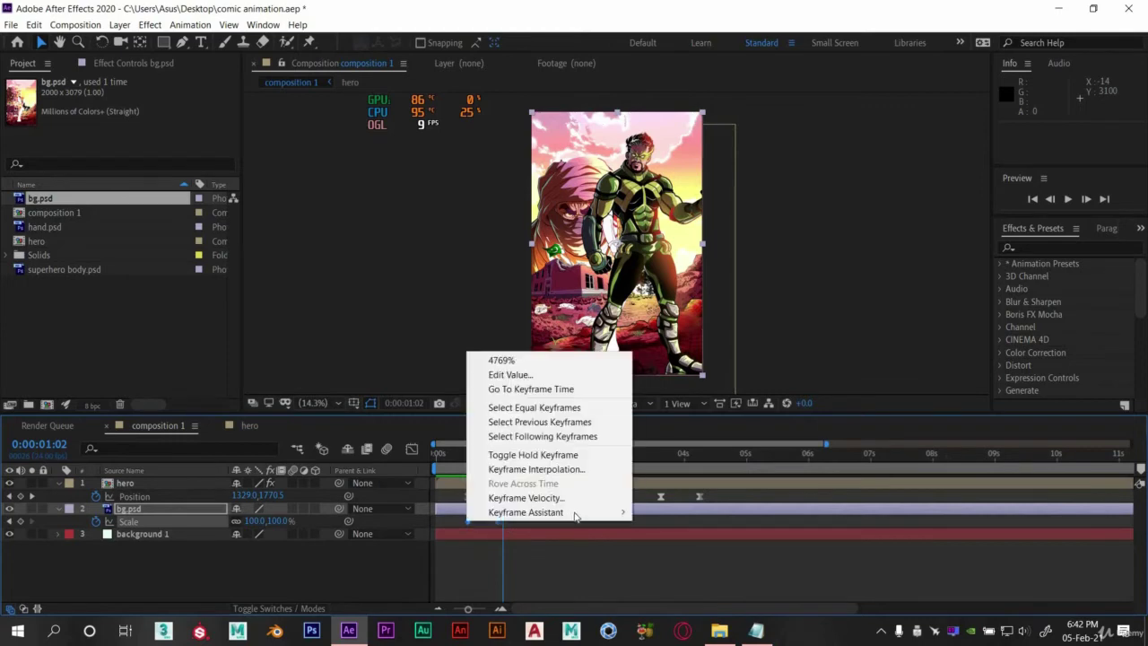
{"action": "mouse_move", "coordinate": [601, 513]}
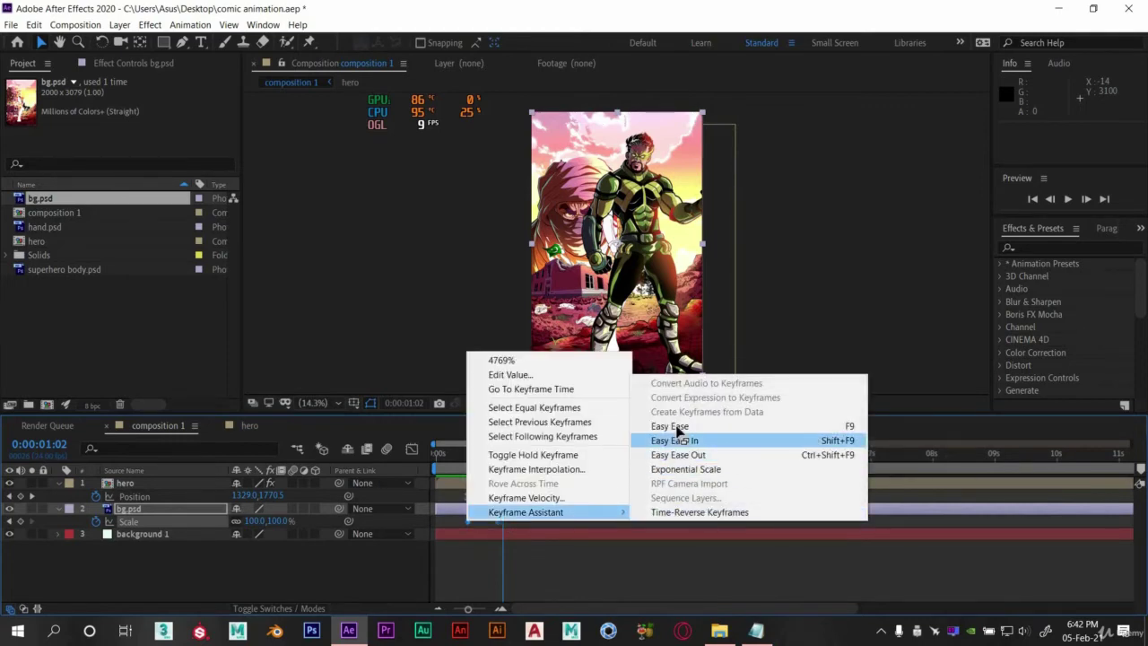
{"action": "left_click", "coordinate": [676, 426]}
Preview the eased background zoom from 0:00:00:00.
{"action": "mouse_move", "coordinate": [450, 457]}
{"action": "left_mouse_down"}
{"action": "mouse_move", "coordinate": [524, 460]}
{"action": "mouse_move", "coordinate": [429, 465]}
{"action": "left_mouse_up"}
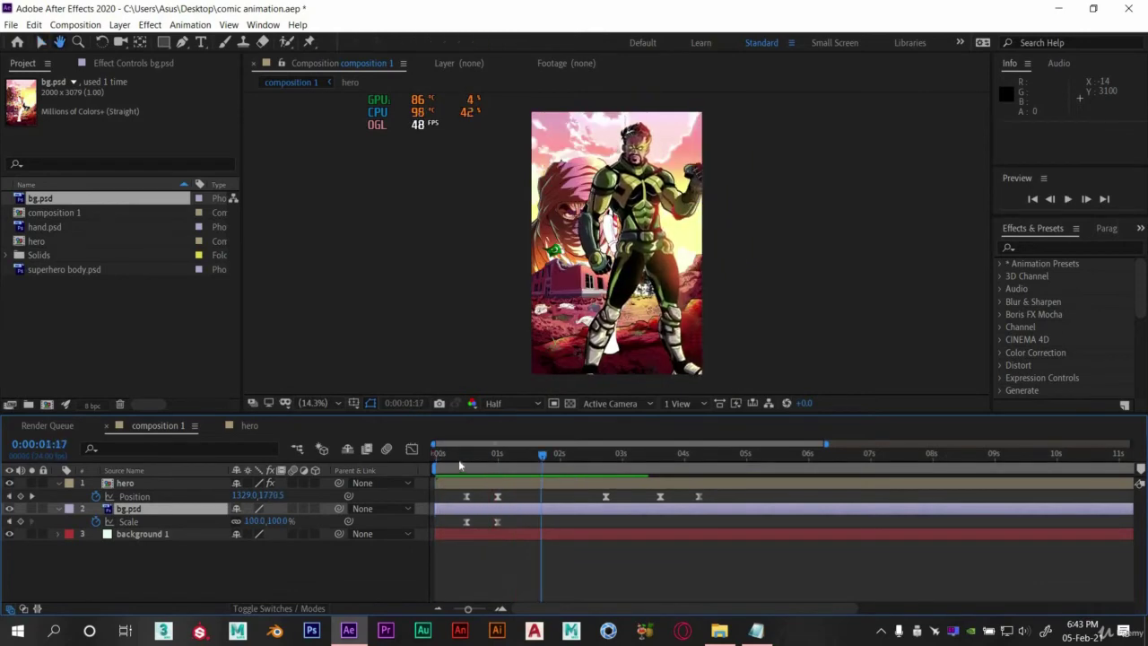
{"action": "key", "text": "space"}
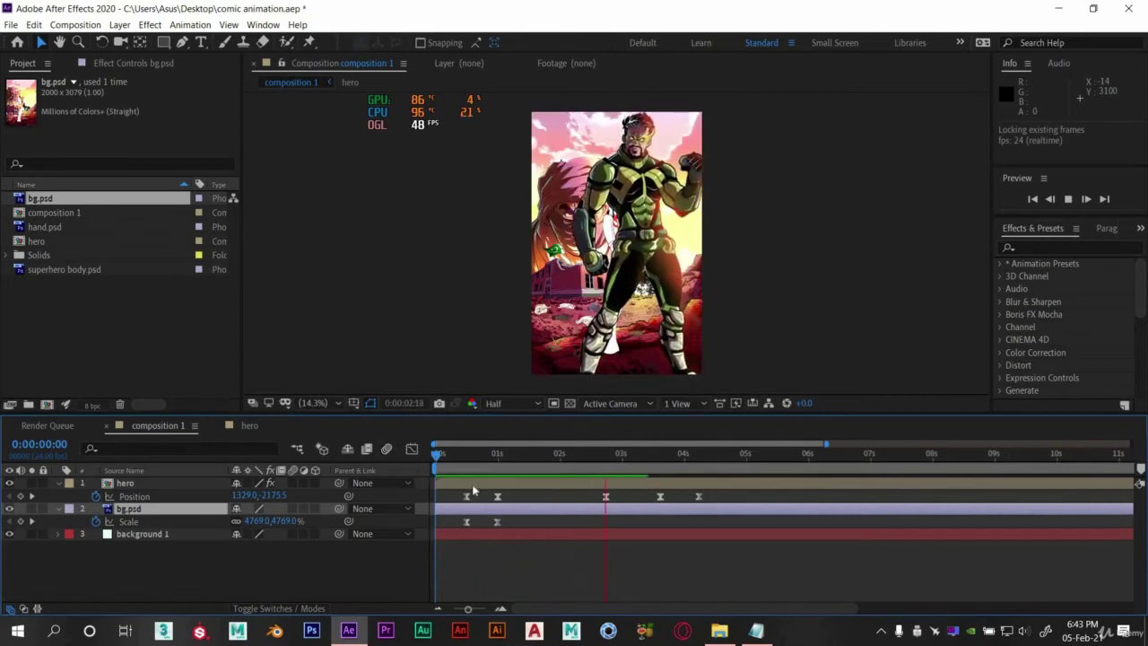
{"action": "left_click", "coordinate": [463, 455]}
{"action": "key", "text": "space"}
Add a 137% Scale keyframe to bg.psd at 0:00:01:15 and preview the zoom from 0:00:00:12.
{"action": "mouse_move", "coordinate": [516, 464]}
{"action": "left_mouse_down"}
{"action": "mouse_move", "coordinate": [532, 464]}
{"action": "mouse_move", "coordinate": [494, 464]}
{"action": "mouse_move", "coordinate": [502, 473]}
{"action": "mouse_move", "coordinate": [503, 457]}
{"action": "mouse_move", "coordinate": [538, 462]}
{"action": "left_mouse_up"}
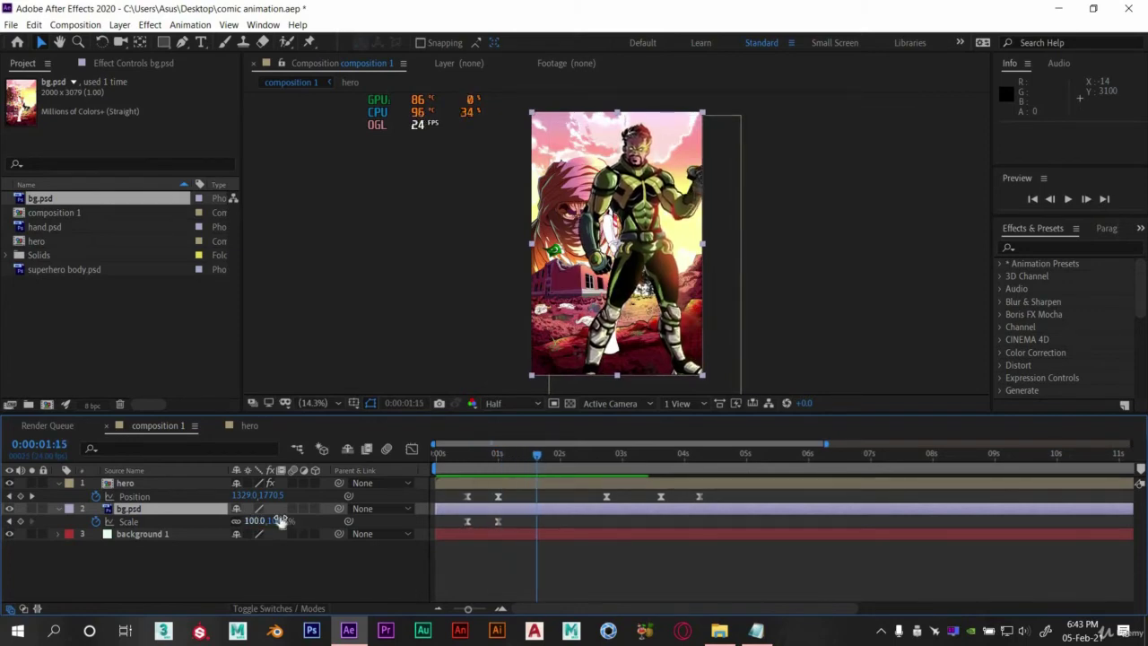
{"action": "left_click_drag", "start_coordinate": [281, 520], "coordinate": [309, 519]}
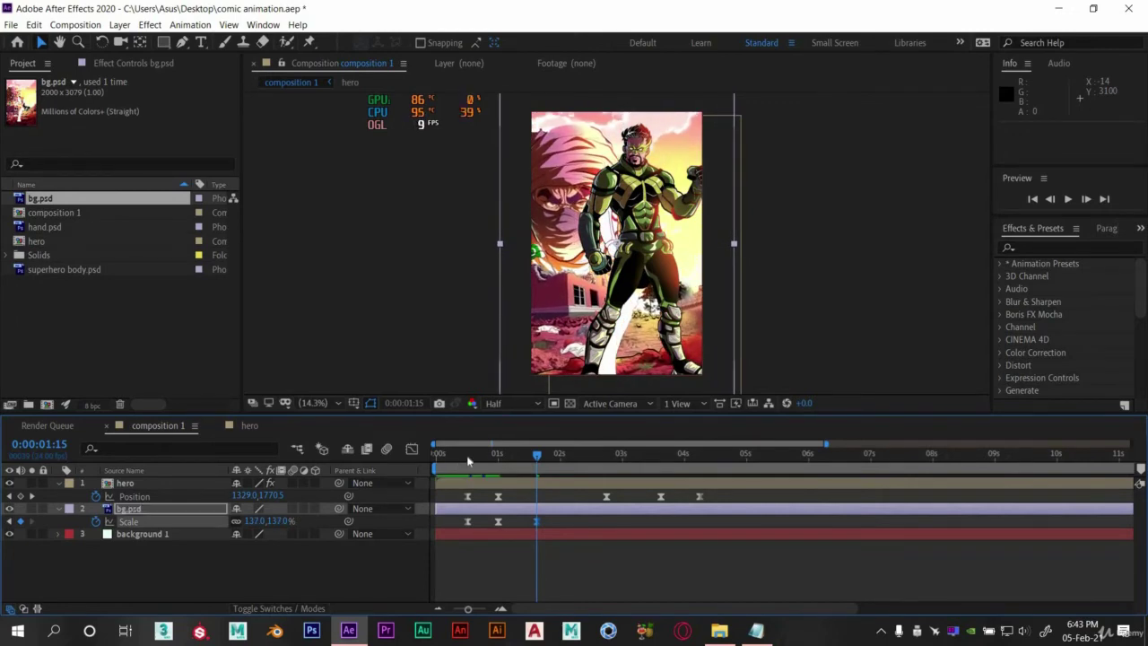
{"action": "key", "text": "space"}
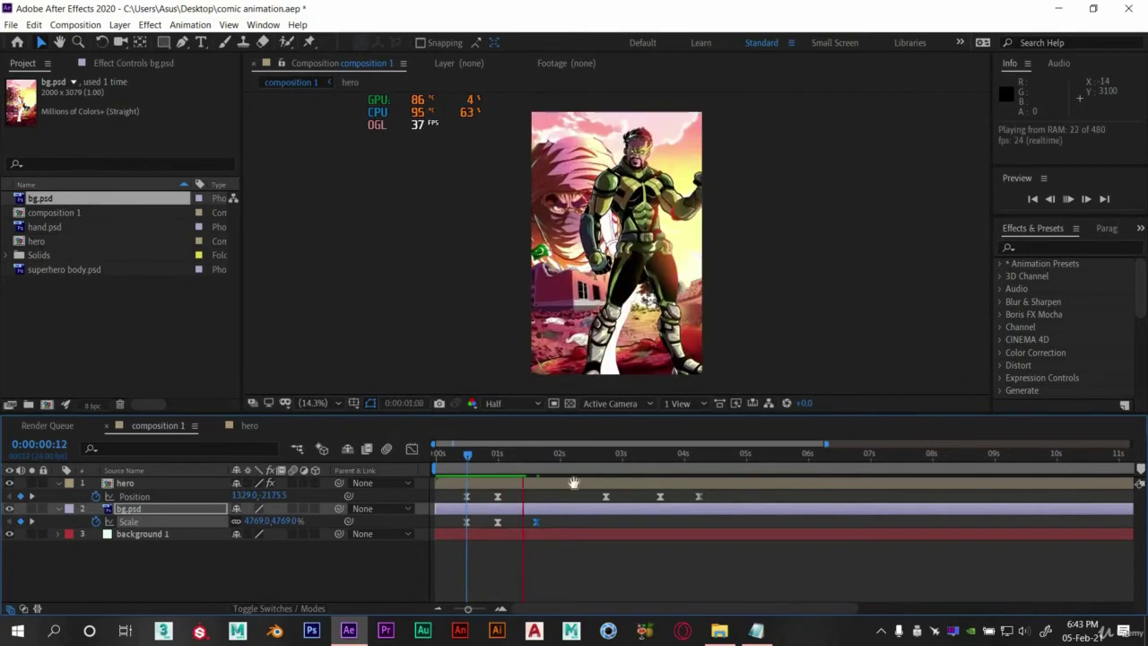
Move the 137% Scale keyframe of bg.psd to about 0:00:03:16 and preview the slower zoom.
{"action": "left_click_drag", "start_coordinate": [536, 522], "coordinate": [660, 521]}
{"action": "key", "text": "space"}
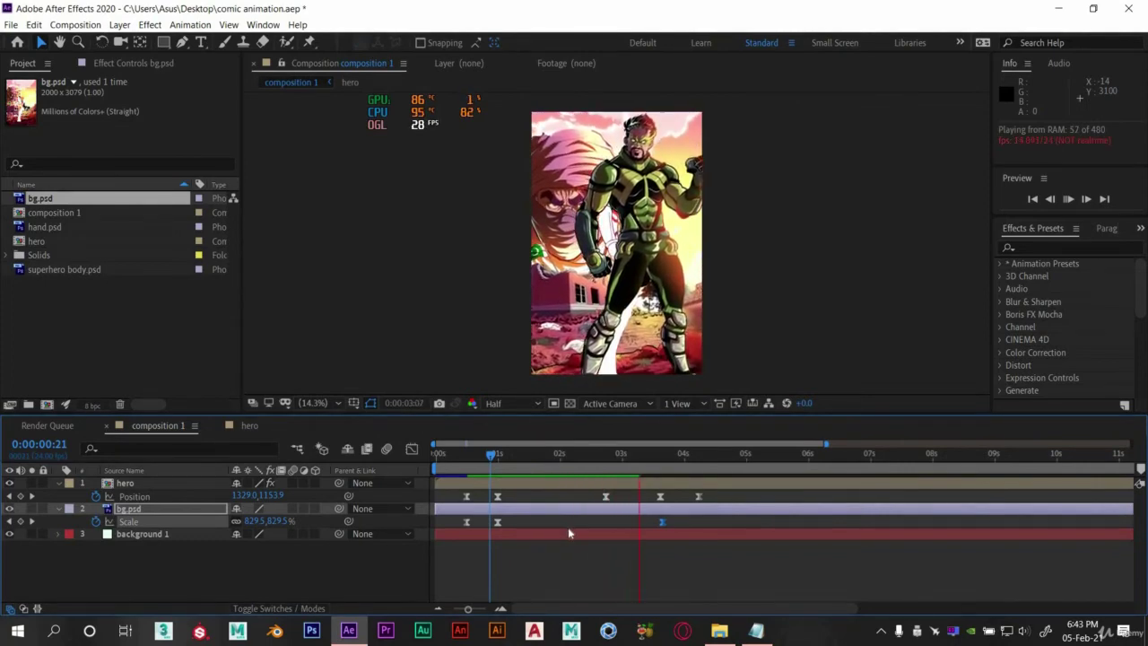
{"action": "key", "text": "space"}
Set the hero's Position to 1381.0, 1915.5 at the 0:00:03:15 keyframe and preview the motion from 0:00:02:15.
{"action": "left_click", "coordinate": [667, 464]}
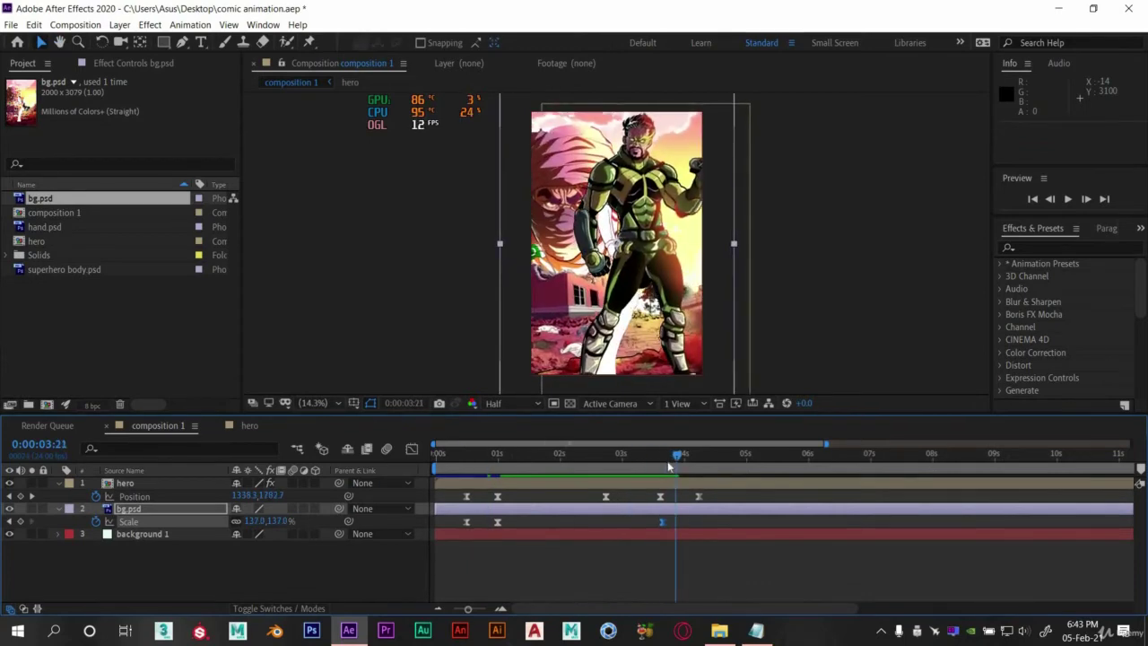
{"action": "key", "text": "j"}
{"action": "left_click", "coordinate": [34, 497]}
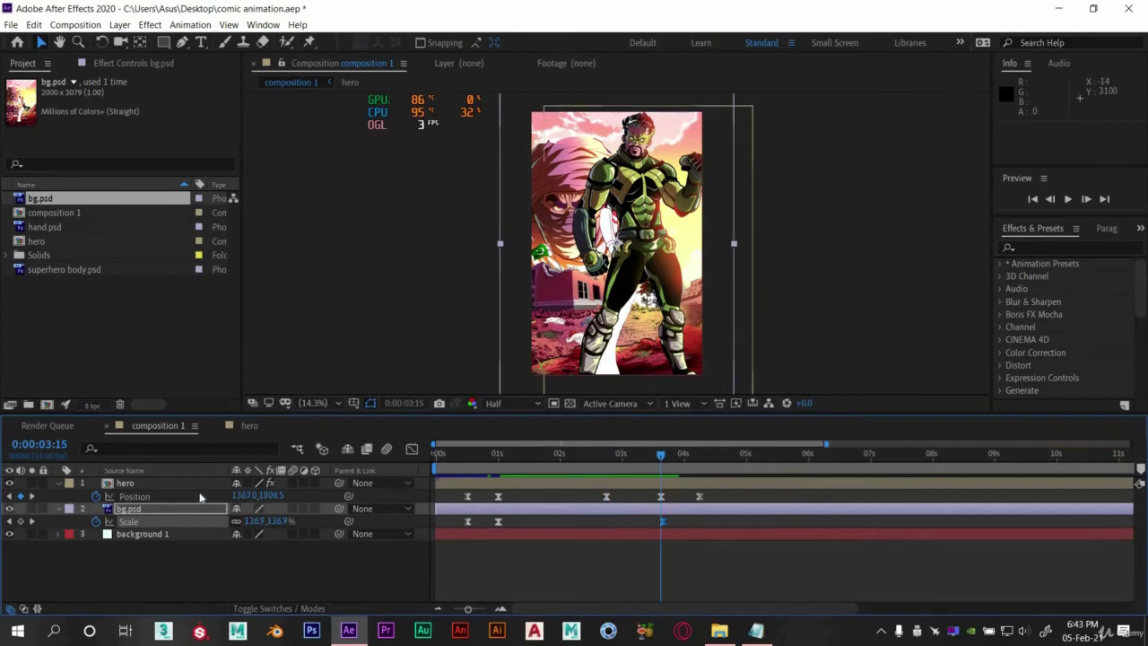
{"action": "mouse_move", "coordinate": [267, 495]}
{"action": "left_mouse_down"}
{"action": "mouse_move", "coordinate": [310, 496]}
{"action": "mouse_move", "coordinate": [240, 497]}
{"action": "mouse_move", "coordinate": [367, 495]}
{"action": "mouse_move", "coordinate": [255, 504]}
{"action": "mouse_move", "coordinate": [278, 503]}
{"action": "left_mouse_up"}
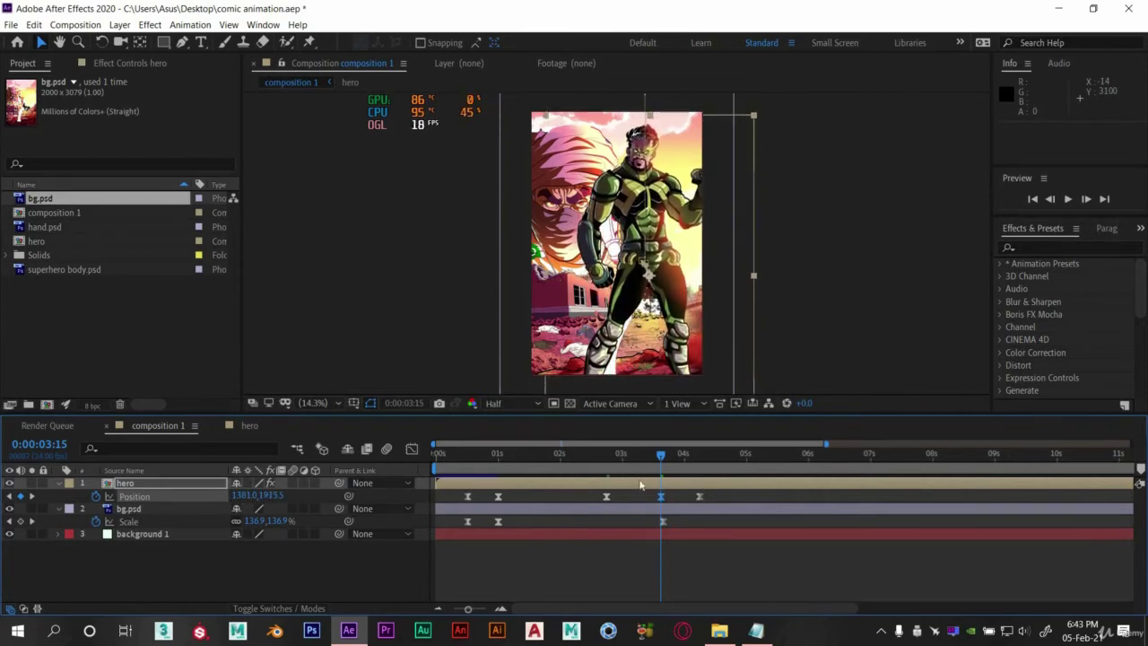
{"action": "left_click", "coordinate": [599, 463]}
{"action": "key", "text": "space"}
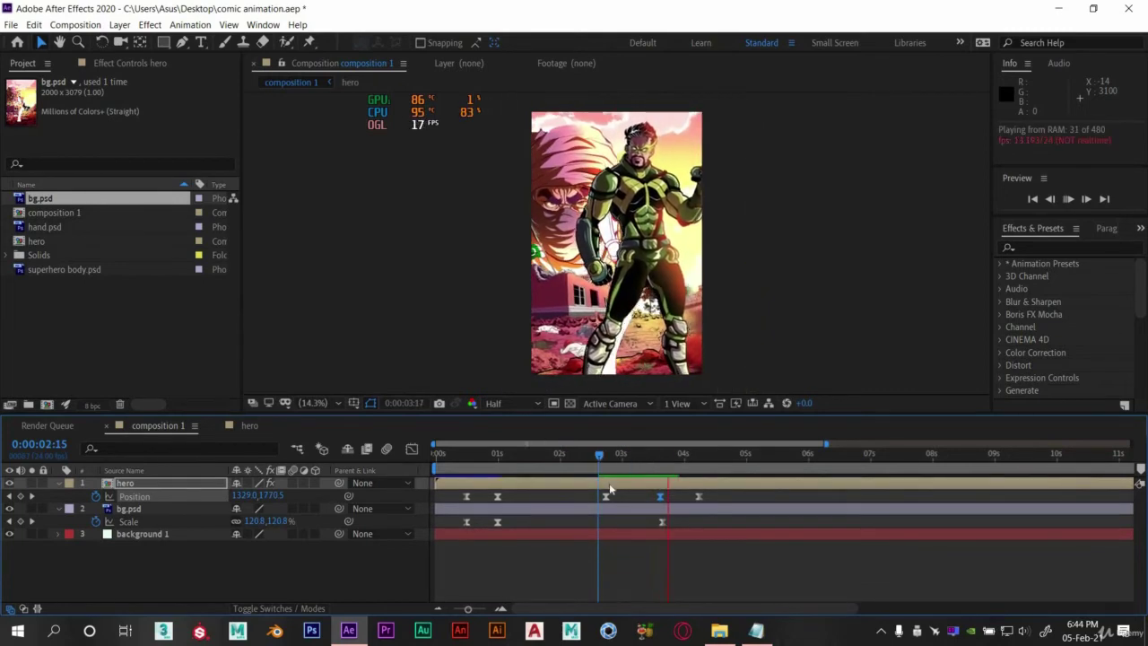
{"action": "key", "text": "space"}
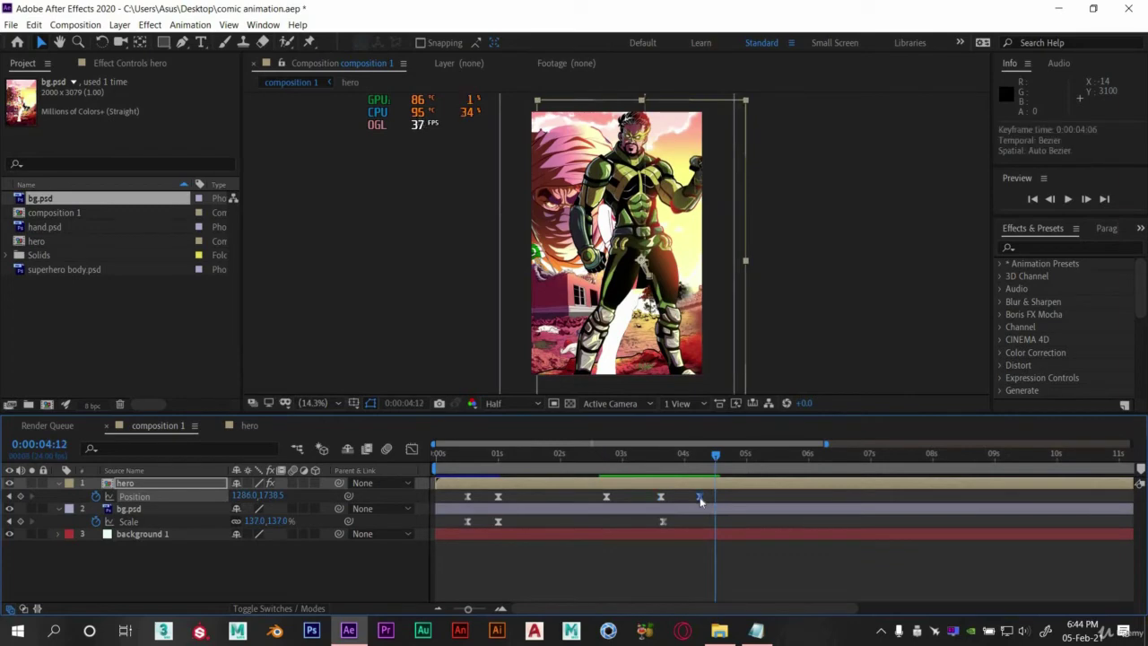
Delete the hero's Position keyframe at 0:00:04:06 and preview the animation from 0:00:02:17 and from the start.
{"action": "key", "text": "Delete"}
{"action": "left_click_drag", "start_coordinate": [604, 453], "coordinate": [576, 505]}
{"action": "key", "text": "space"}
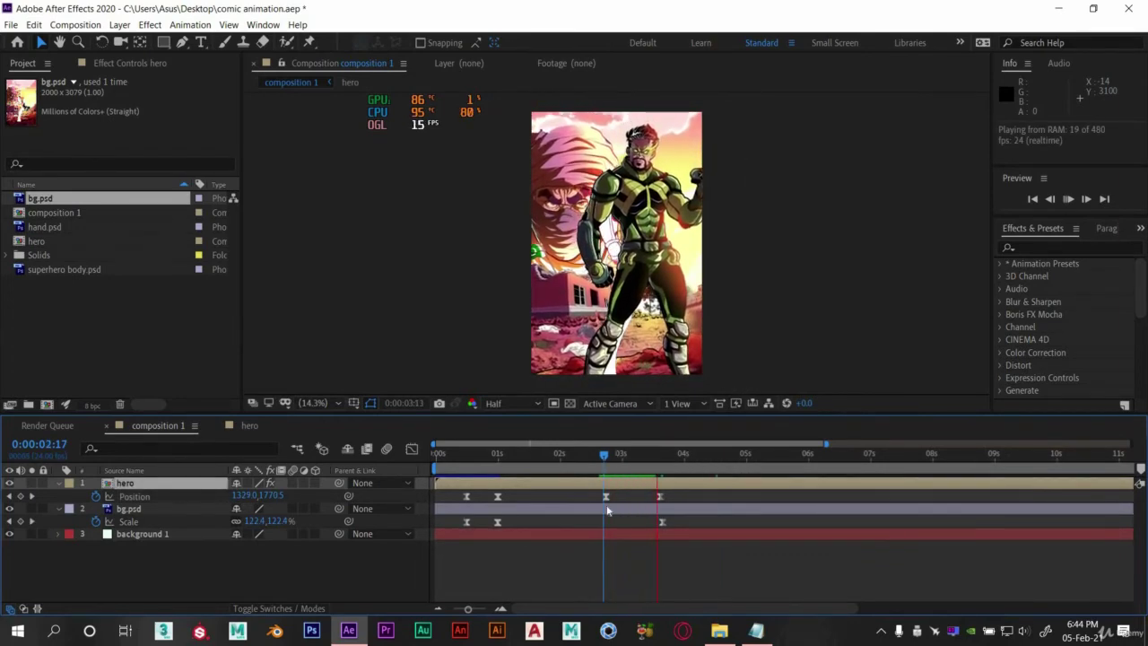
{"action": "left_click_drag", "start_coordinate": [658, 463], "coordinate": [385, 466]}
{"action": "key", "text": "space"}
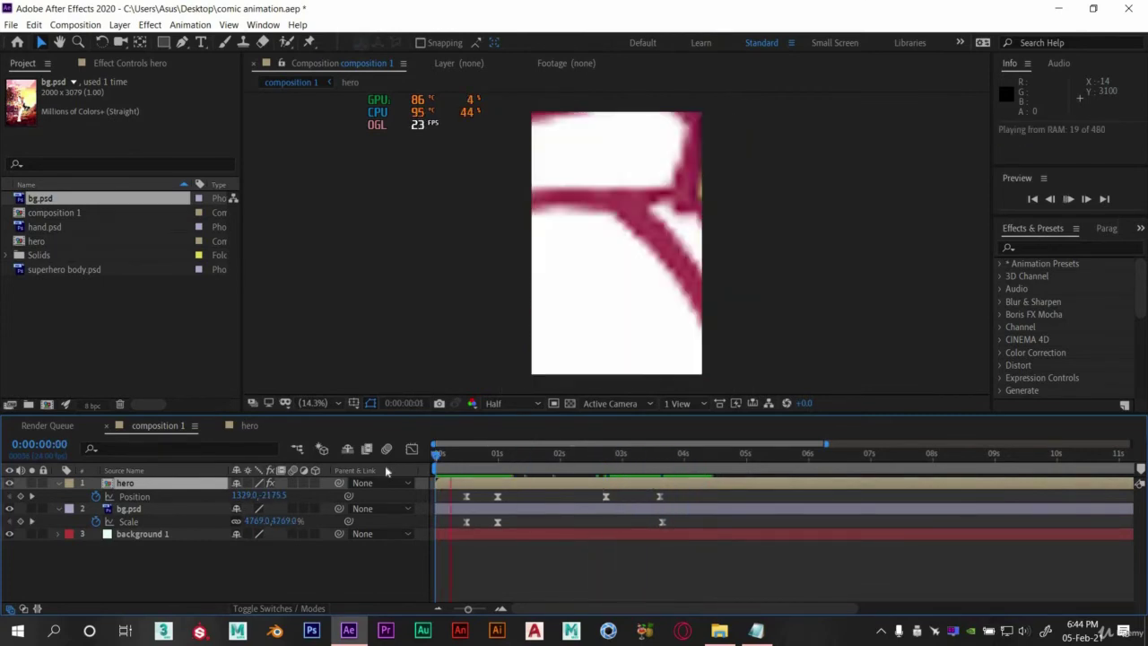
{"action": "key", "text": "space"}
Keyframe the Opacity of bg.psd from 0% at 0:00:00:00 to 100% at 0:00:01:00 and preview the fade-in.
{"action": "left_click", "coordinate": [146, 508]}
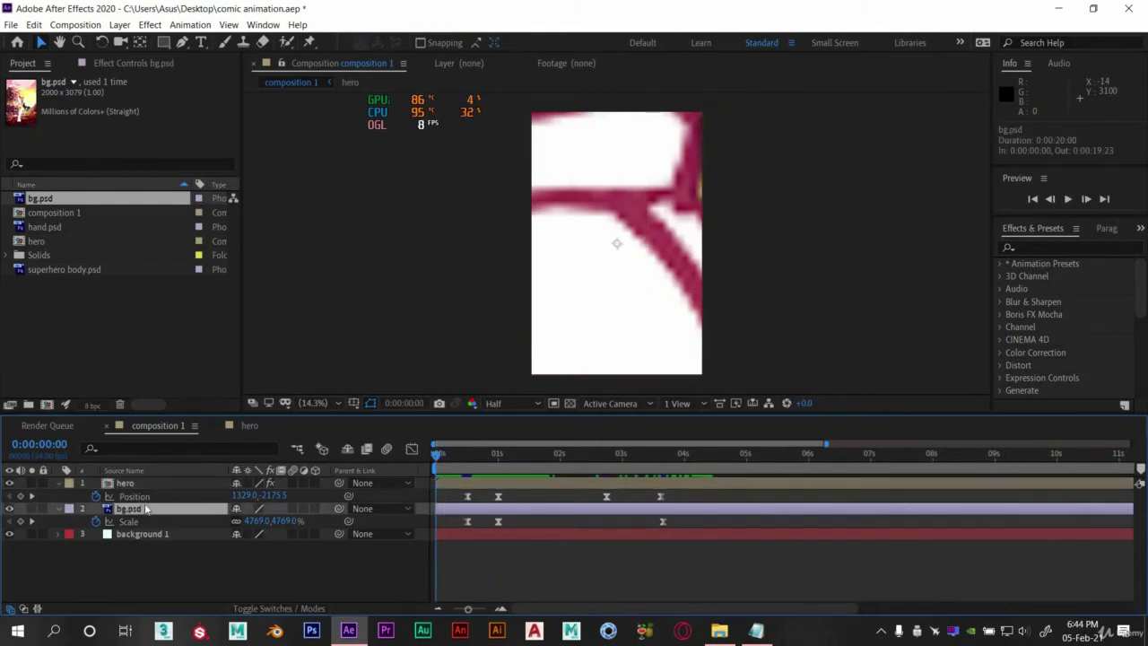
{"action": "left_click", "coordinate": [96, 521]}
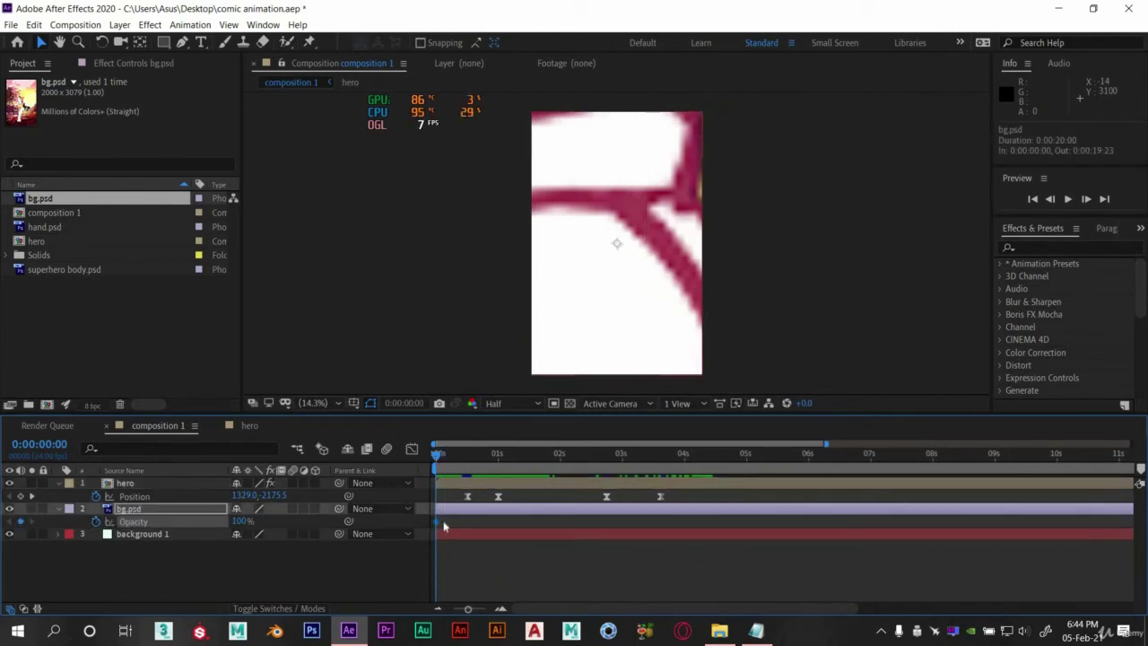
{"action": "key", "text": "space"}
{"action": "left_click_drag", "start_coordinate": [469, 521], "coordinate": [497, 521]}
{"action": "left_click", "coordinate": [453, 459]}
{"action": "key", "text": "space"}
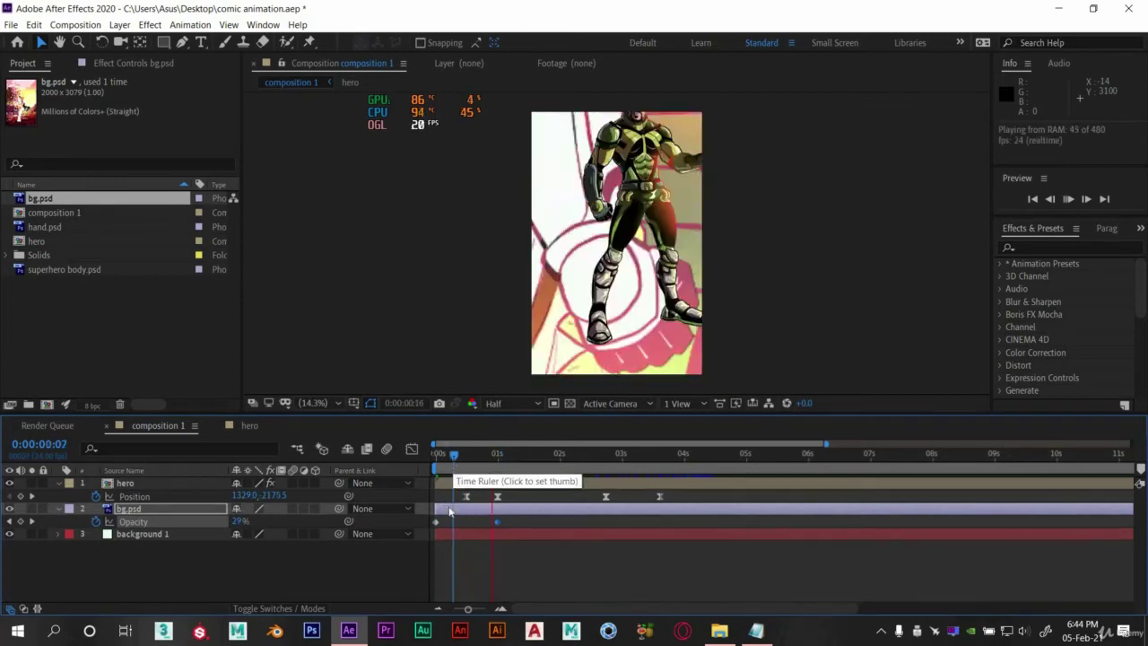
Shift the first Opacity keyframe of bg.psd slightly before the composition start and preview the fade-in from 0:00:00:00.
{"action": "mouse_move", "coordinate": [437, 522]}
{"action": "left_mouse_down"}
{"action": "mouse_move", "coordinate": [449, 522]}
{"action": "mouse_move", "coordinate": [433, 522]}
{"action": "left_mouse_up"}
{"action": "key", "text": "space"}
{"action": "key", "text": "space"}
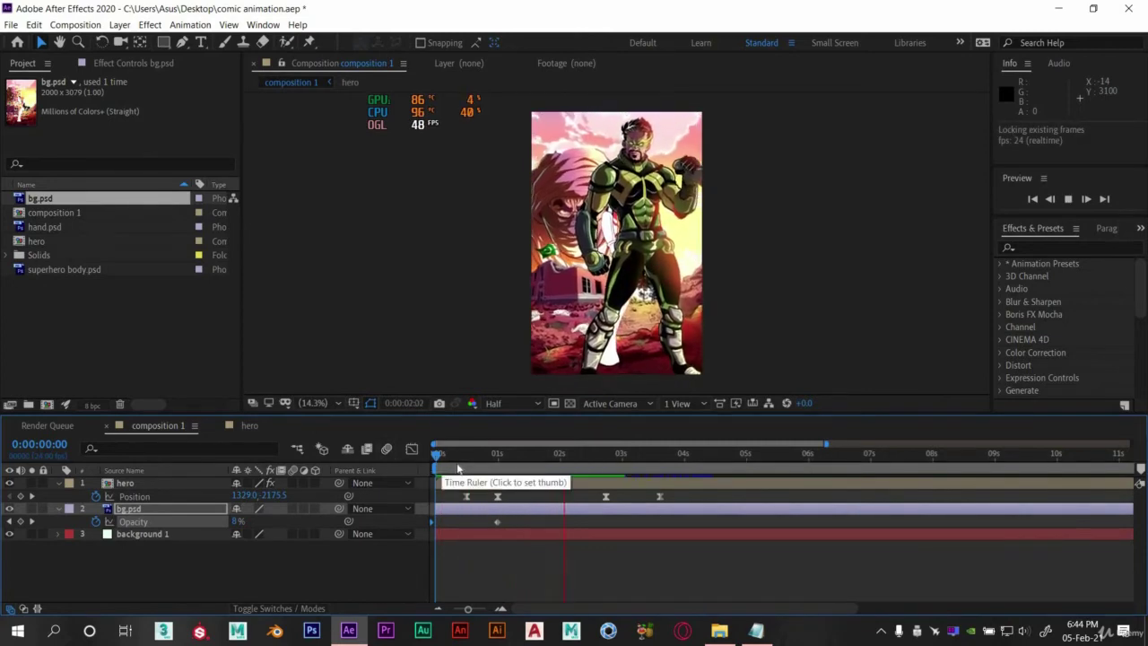
{"action": "left_click", "coordinate": [464, 463]}
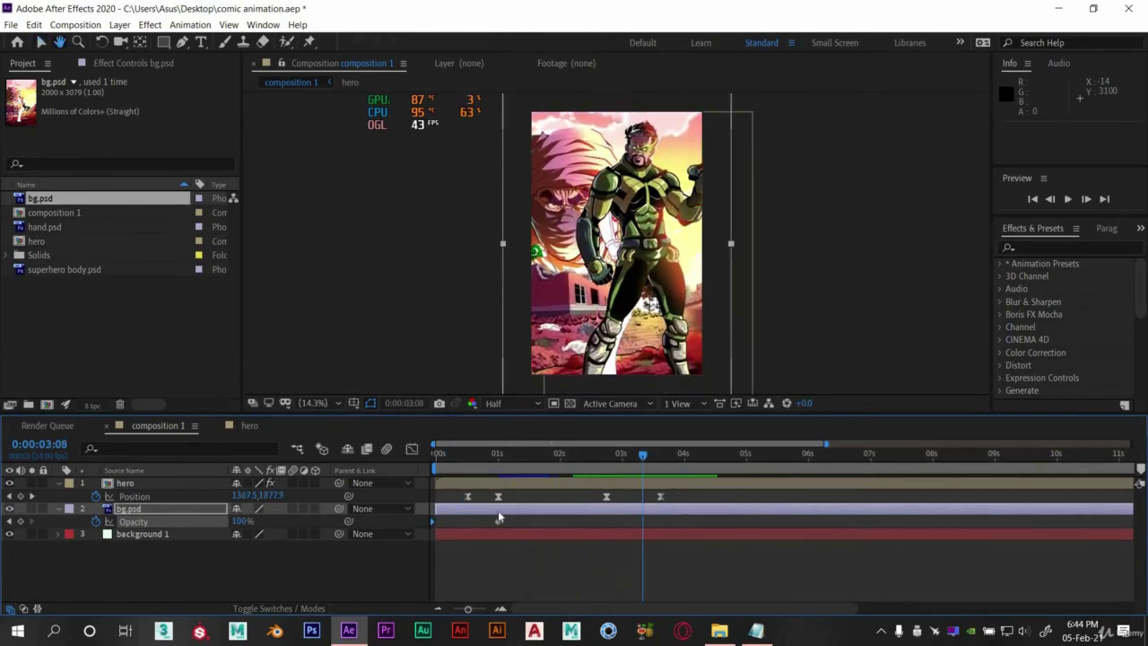
{"action": "key", "text": "space"}
Add a Position keyframe of 1000.0, 1539.5 to bg.psd and place it at 0:00:00:03.
{"action": "left_click_drag", "start_coordinate": [607, 463], "coordinate": [686, 467]}
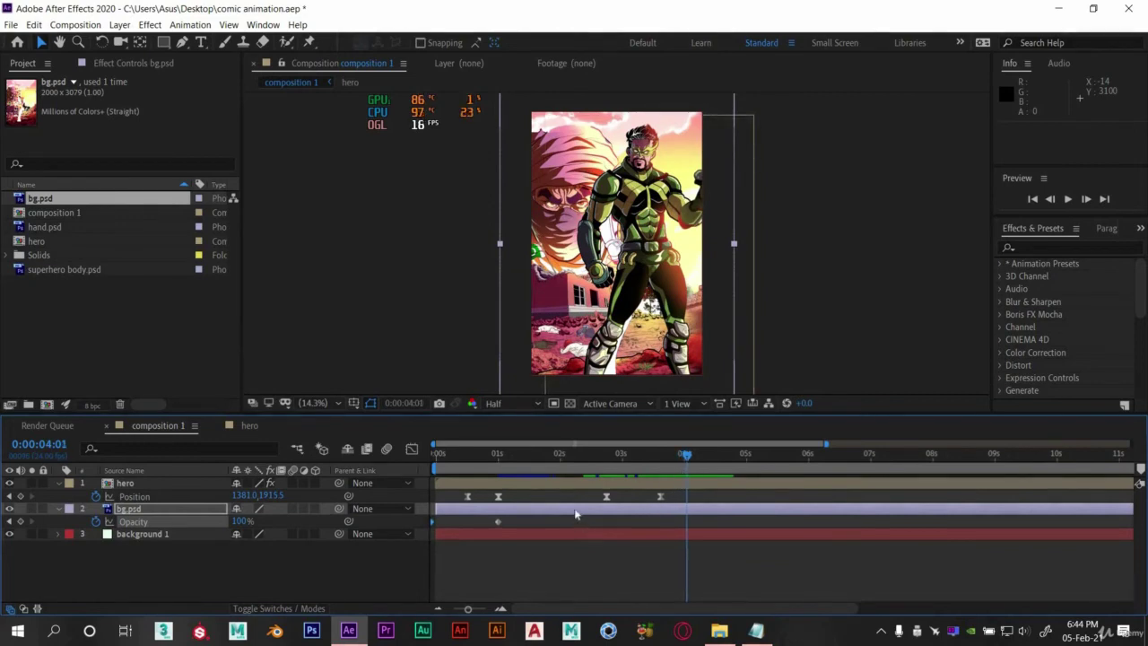
{"action": "left_click", "coordinate": [121, 509]}
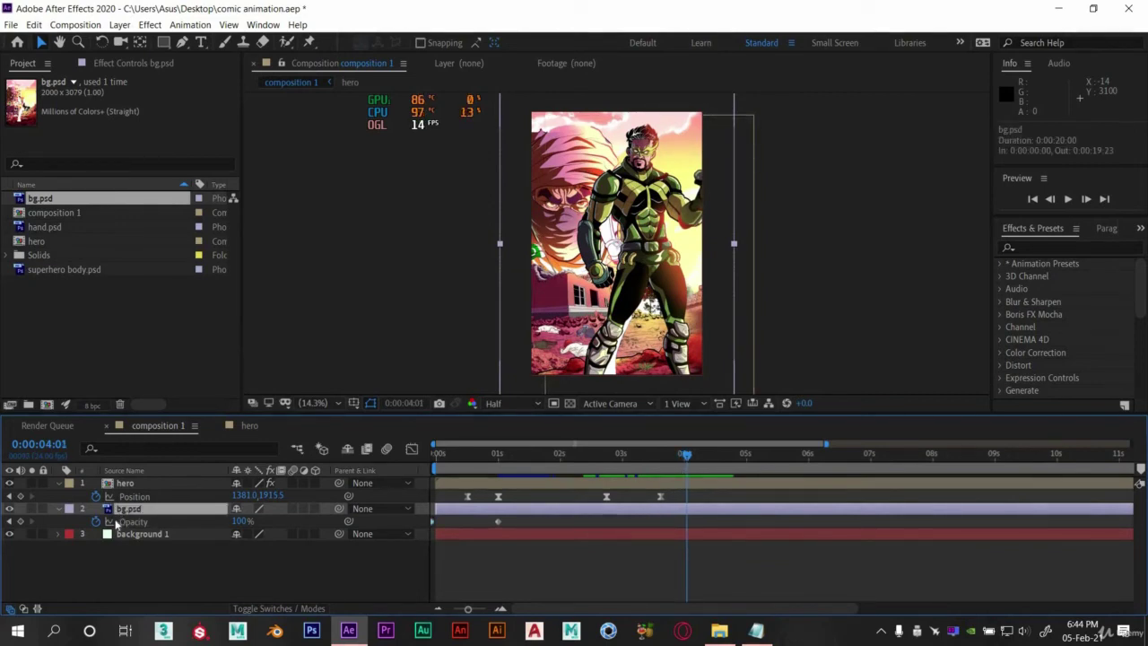
{"action": "left_click", "coordinate": [96, 522]}
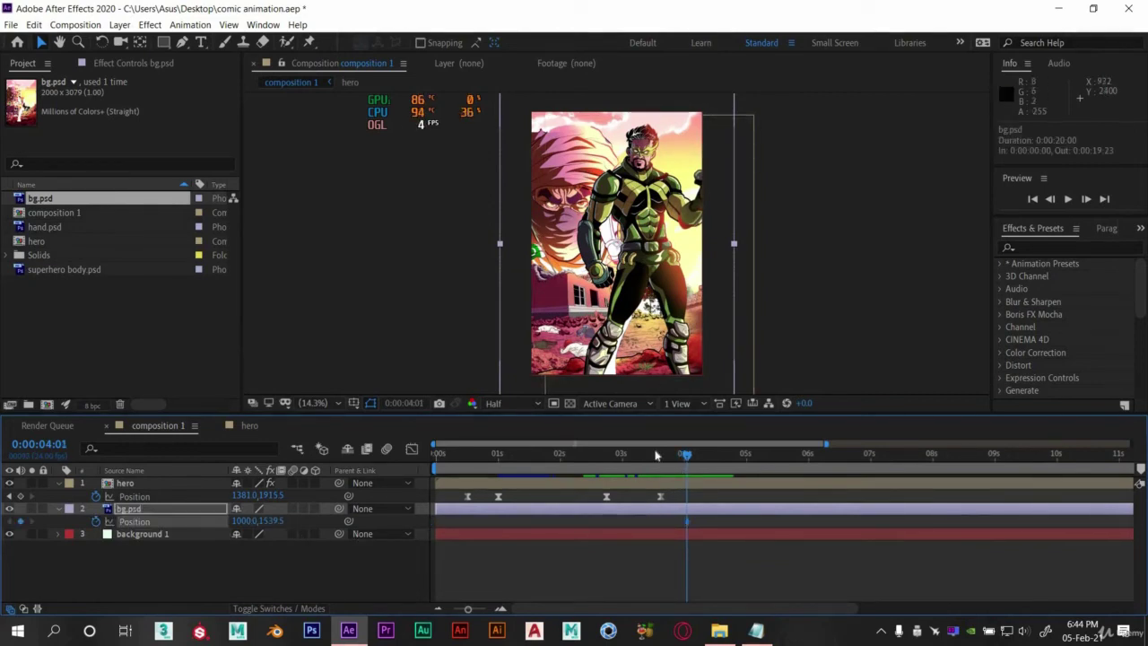
{"action": "left_click_drag", "start_coordinate": [688, 523], "coordinate": [445, 520]}
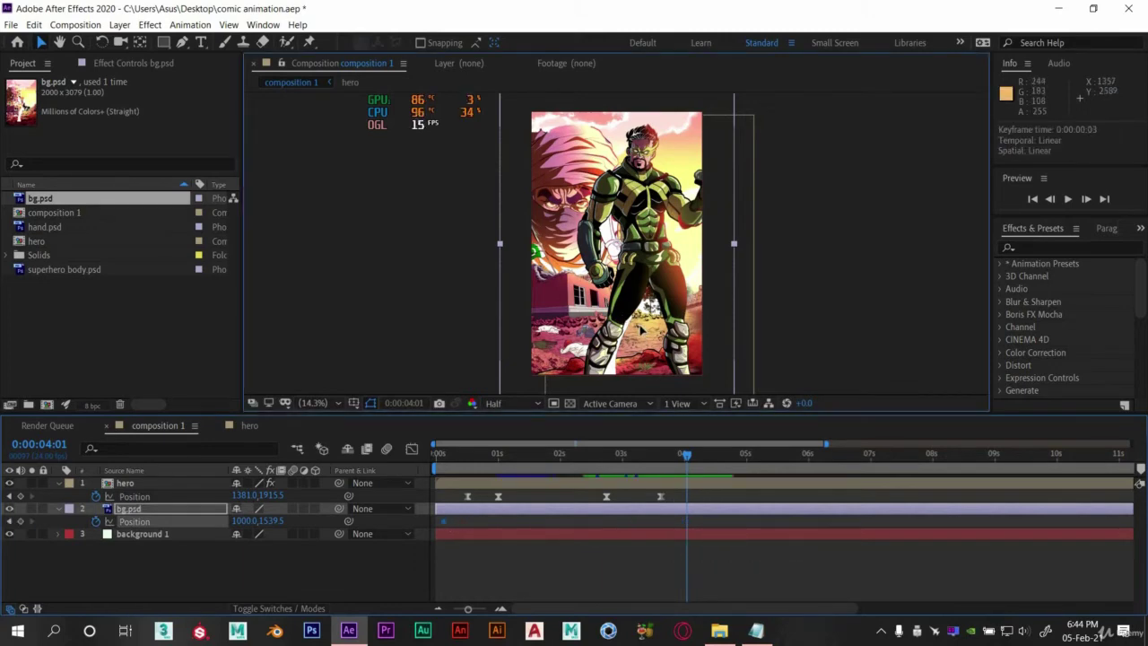
Move bg.psd to Position 1098.0, 1119.5 at 0:00:04:01 and preview the background shift from 0:00:00:00.
{"action": "mouse_move", "coordinate": [648, 338]}
{"action": "left_mouse_down"}
{"action": "mouse_move", "coordinate": [636, 323]}
{"action": "mouse_move", "coordinate": [653, 312]}
{"action": "mouse_move", "coordinate": [643, 336]}
{"action": "left_mouse_up"}
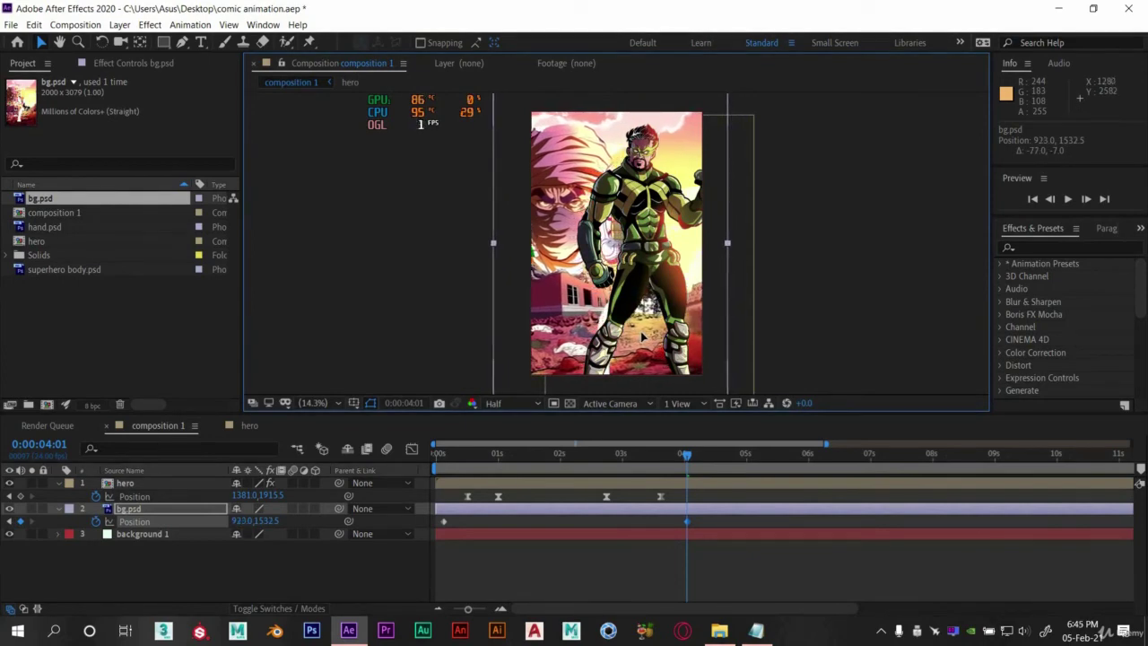
{"action": "left_click_drag", "start_coordinate": [647, 326], "coordinate": [656, 302]}
{"action": "key", "text": "space"}
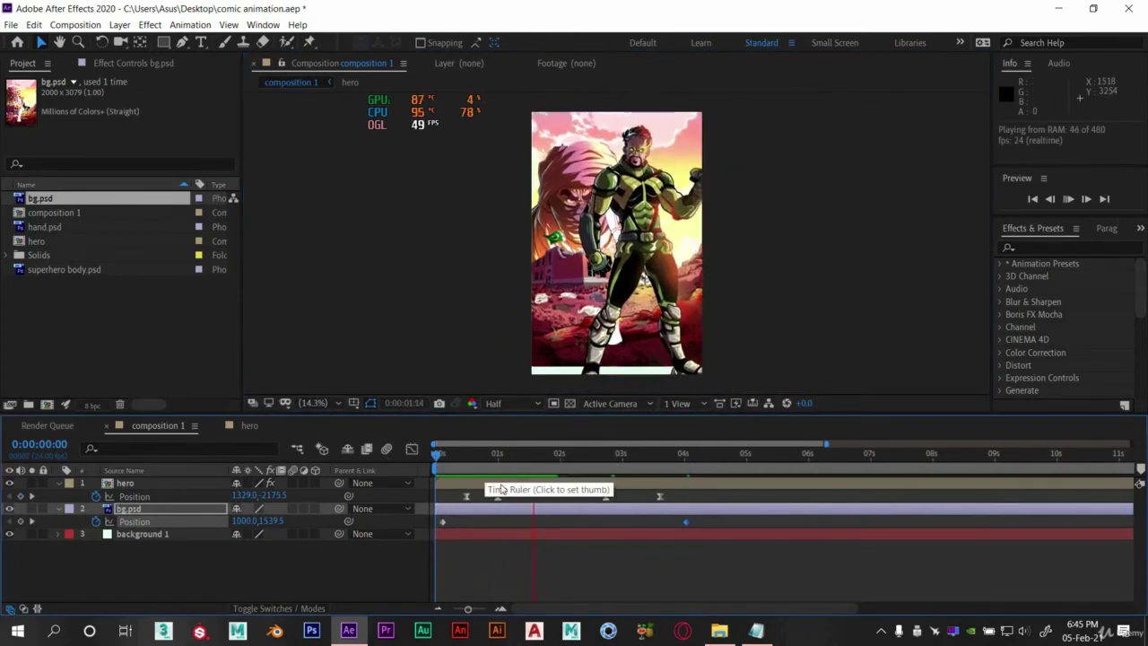
{"action": "key", "text": "space"}
Move the first Position keyframe of bg.psd to about 0:00:02:19, preview from 0:00:02:15 and save the project.
{"action": "left_click_drag", "start_coordinate": [499, 524], "coordinate": [608, 527]}
{"action": "key", "text": "space"}
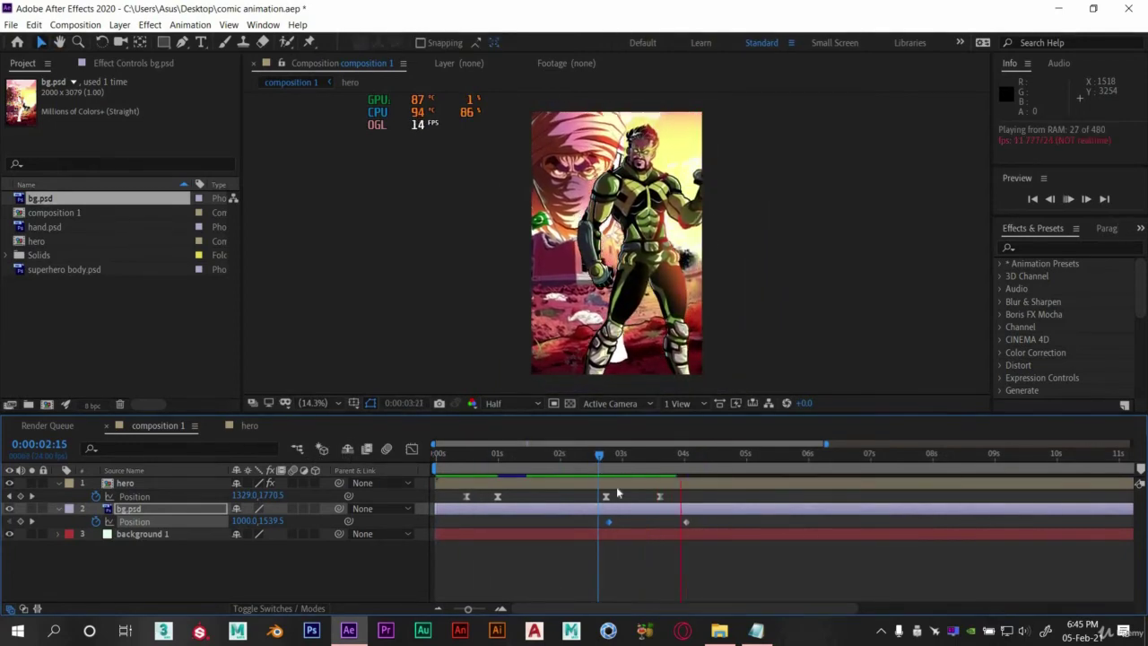
{"action": "left_click_drag", "start_coordinate": [599, 456], "coordinate": [702, 469]}
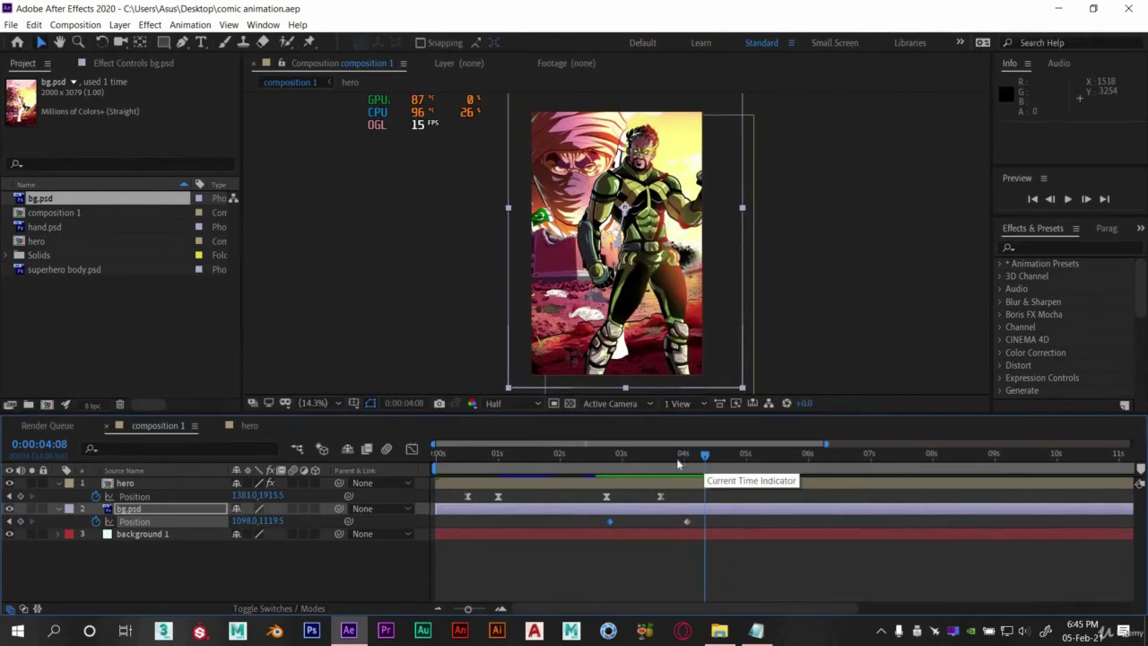
Import title.psd from the client file hero folder as merged-layer footage above the hero layer and move it to 839.0, 1686.5.
{"action": "mouse_move", "coordinate": [705, 465]}
{"action": "left_mouse_down"}
{"action": "mouse_move", "coordinate": [658, 464]}
{"action": "mouse_move", "coordinate": [686, 458]}
{"action": "left_mouse_up"}
{"action": "left_click", "coordinate": [721, 632]}
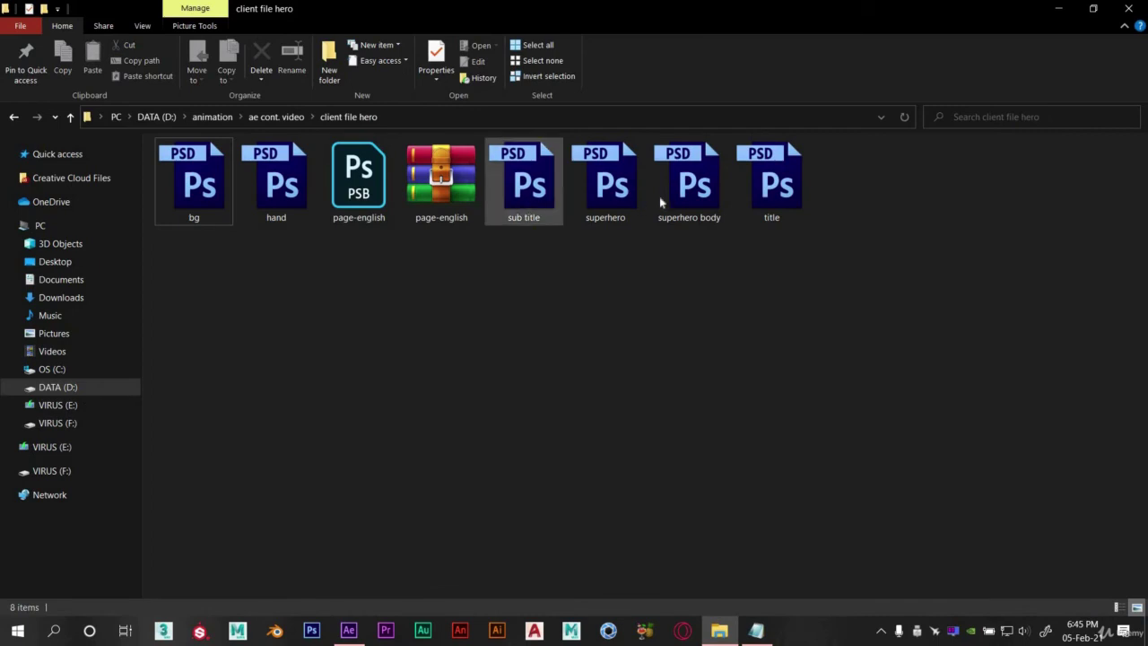
{"action": "left_click", "coordinate": [781, 187]}
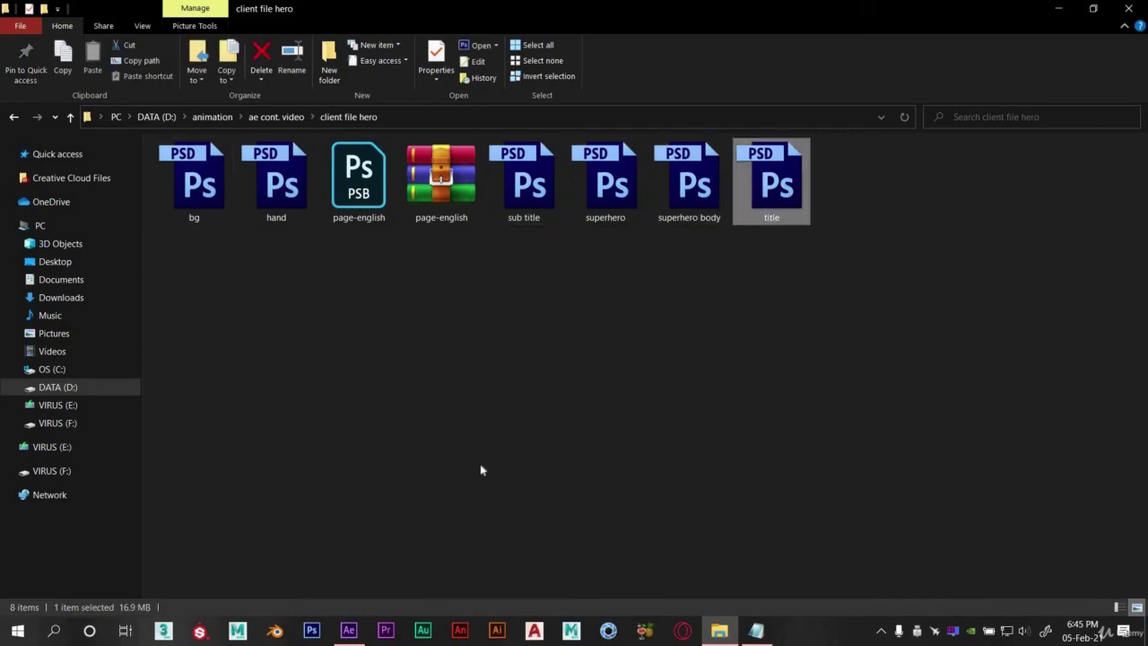
{"action": "left_click_drag", "start_coordinate": [481, 469], "coordinate": [205, 533]}
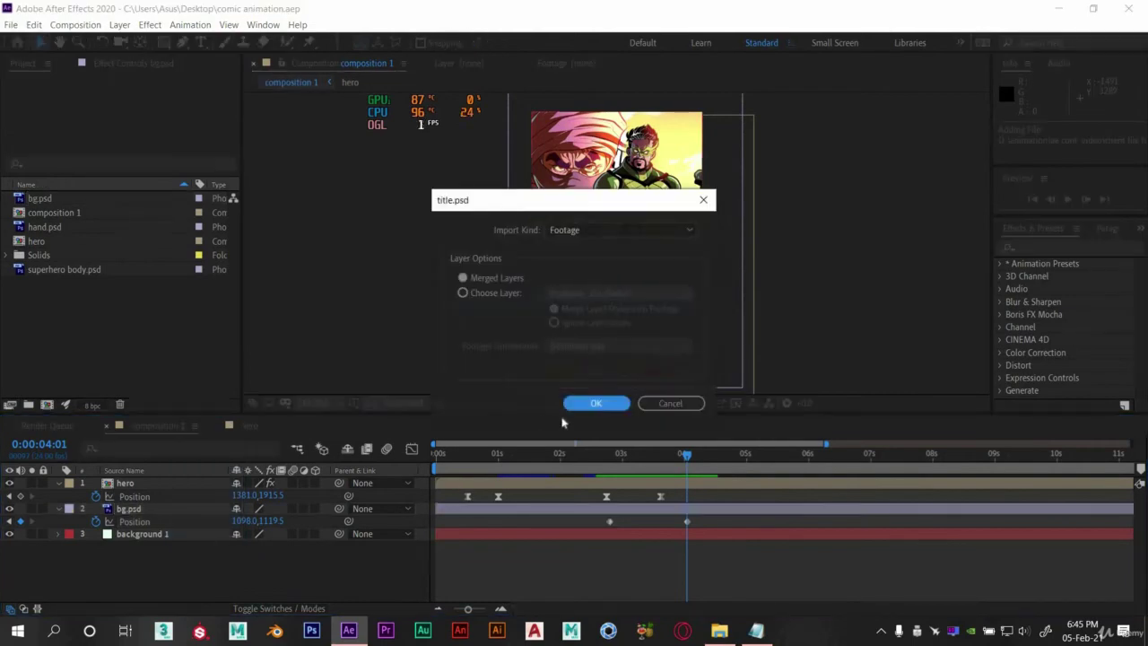
{"action": "left_click", "coordinate": [580, 402]}
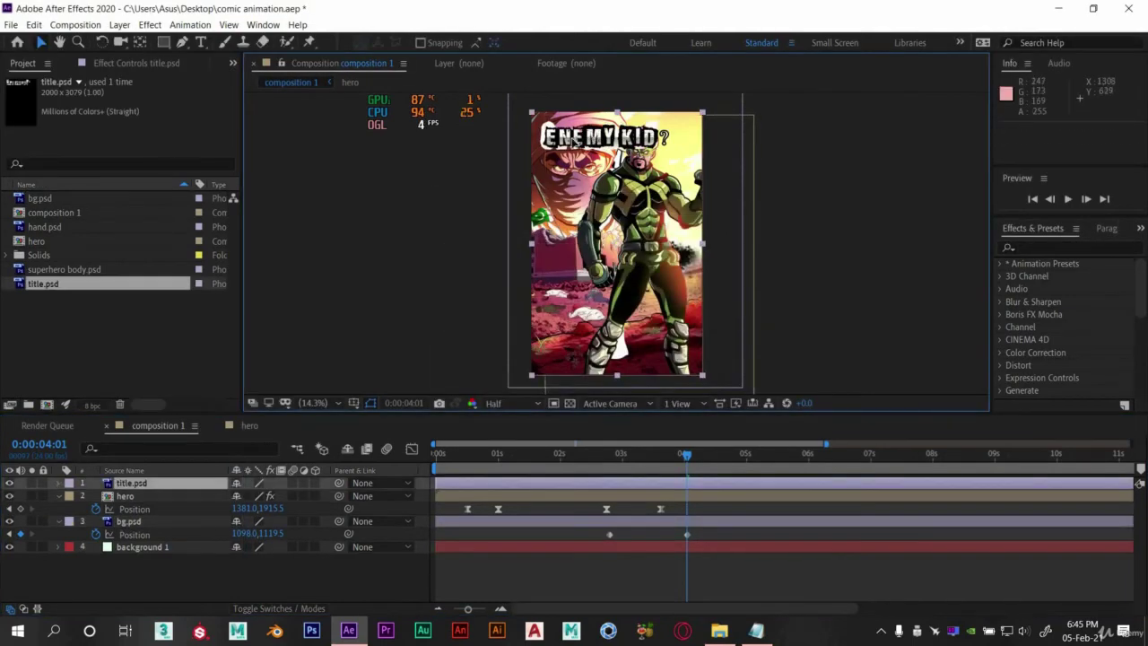
{"action": "left_click_drag", "start_coordinate": [551, 136], "coordinate": [538, 149]}
{"action": "key", "text": "Return"}
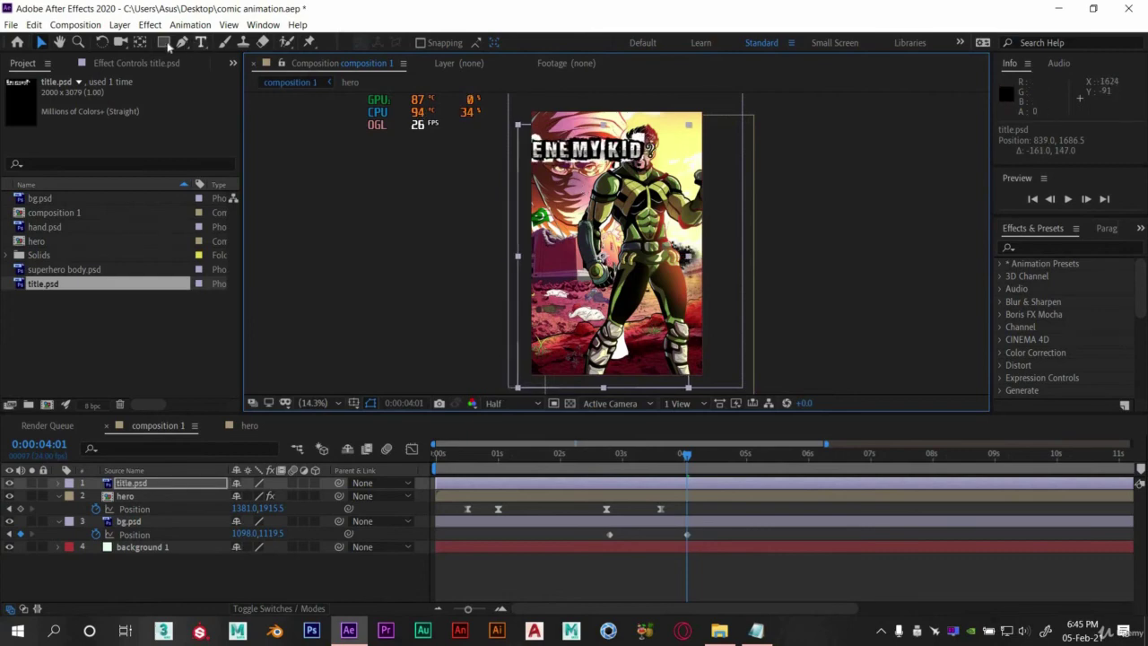
Move the title.psd layer's anchor point up near the ENEMY KID lettering and set its Scale to 76.0%.
{"action": "key", "text": "y"}
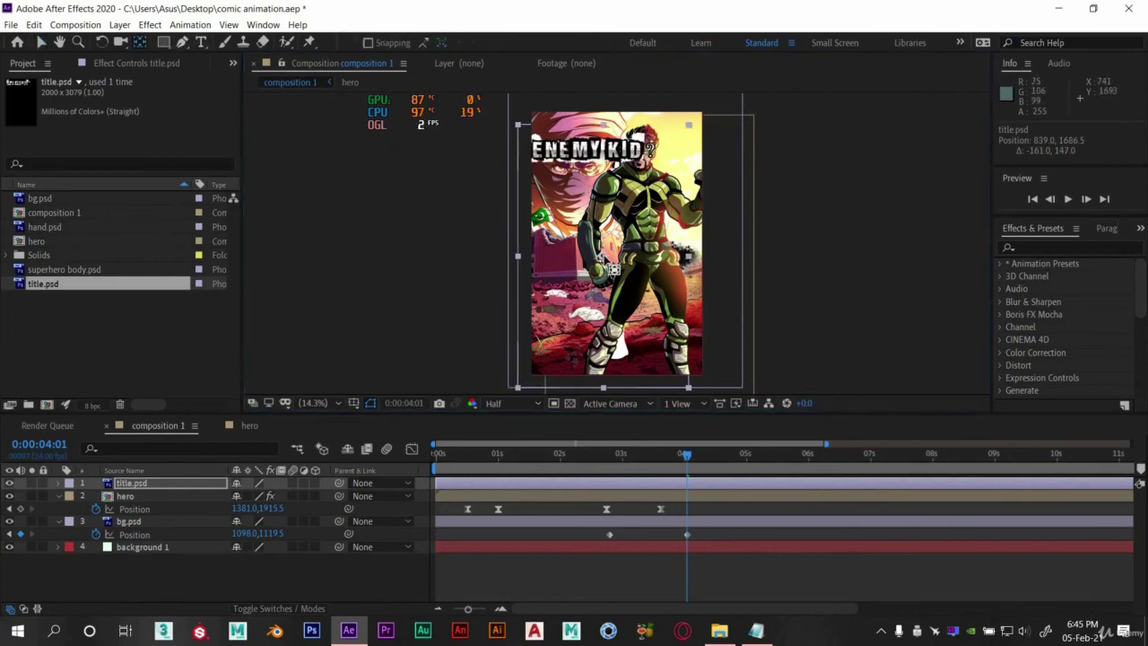
{"action": "left_click_drag", "start_coordinate": [613, 269], "coordinate": [592, 161]}
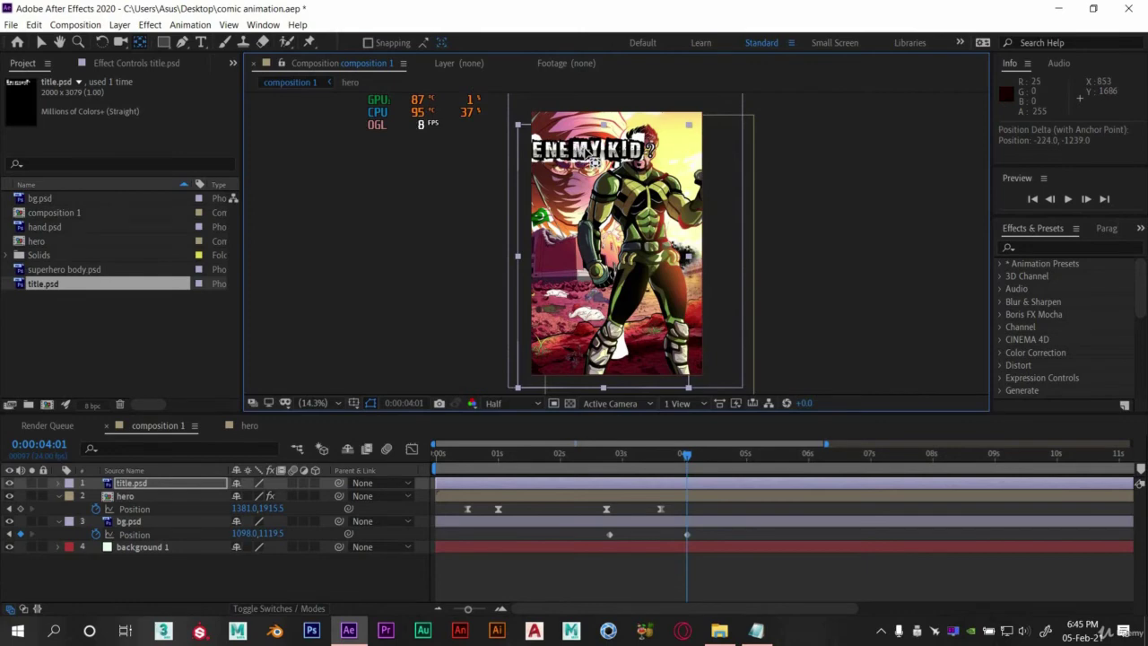
{"action": "left_click", "coordinate": [156, 485]}
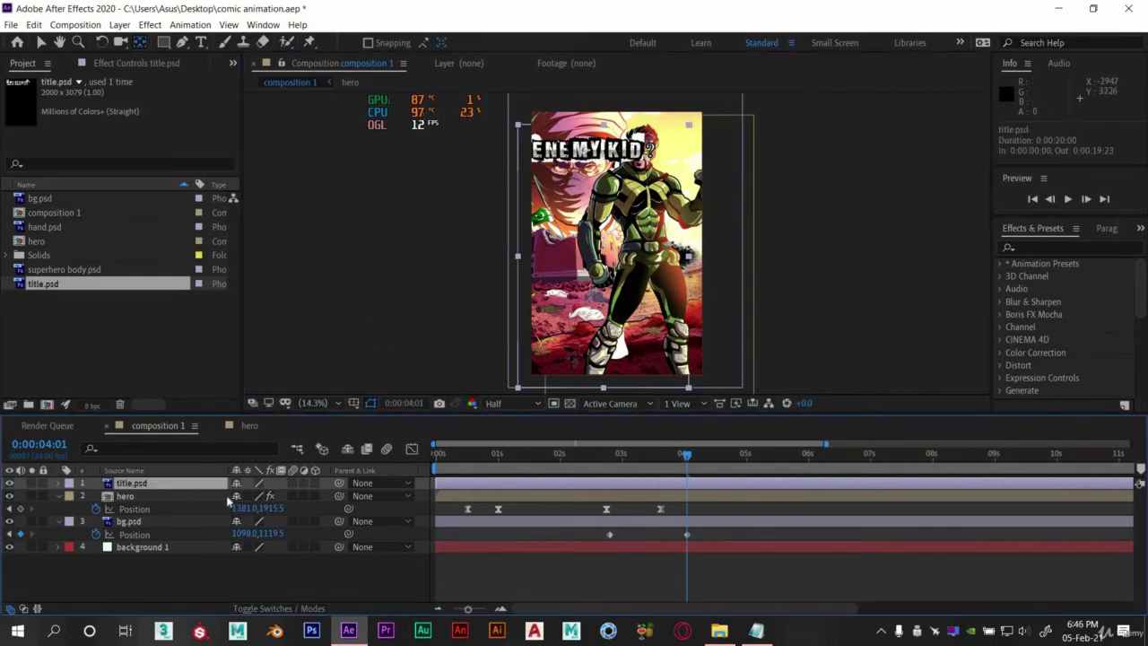
{"action": "key", "text": "s"}
{"action": "left_click_drag", "start_coordinate": [239, 496], "coordinate": [217, 496]}
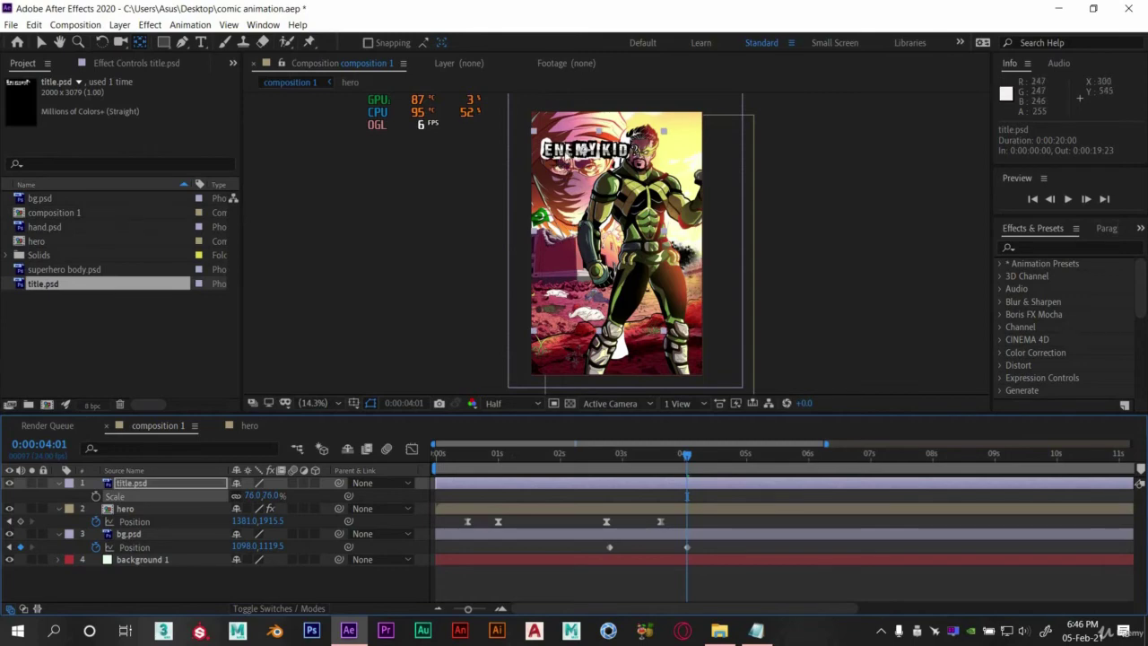
Reposition title.psd in the poster's upper-left area, checking it at 50% magnification, to Position 531.0, 280.5.
{"action": "key", "text": "v"}
{"action": "left_click_drag", "start_coordinate": [565, 153], "coordinate": [558, 127]}
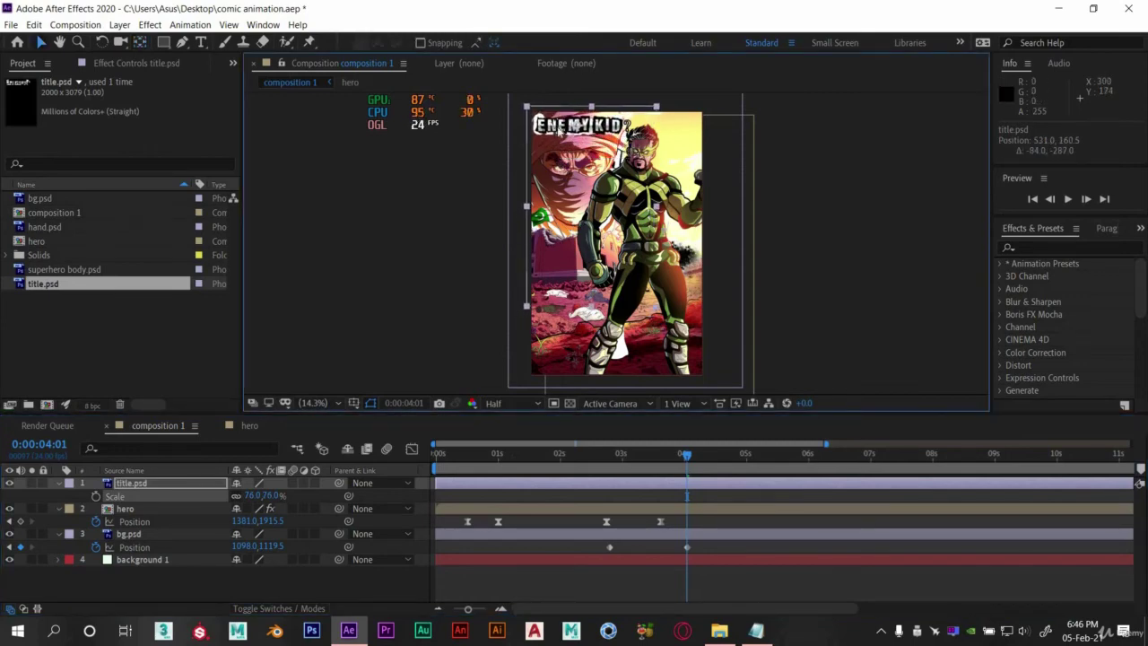
{"action": "left_click", "coordinate": [314, 403]}
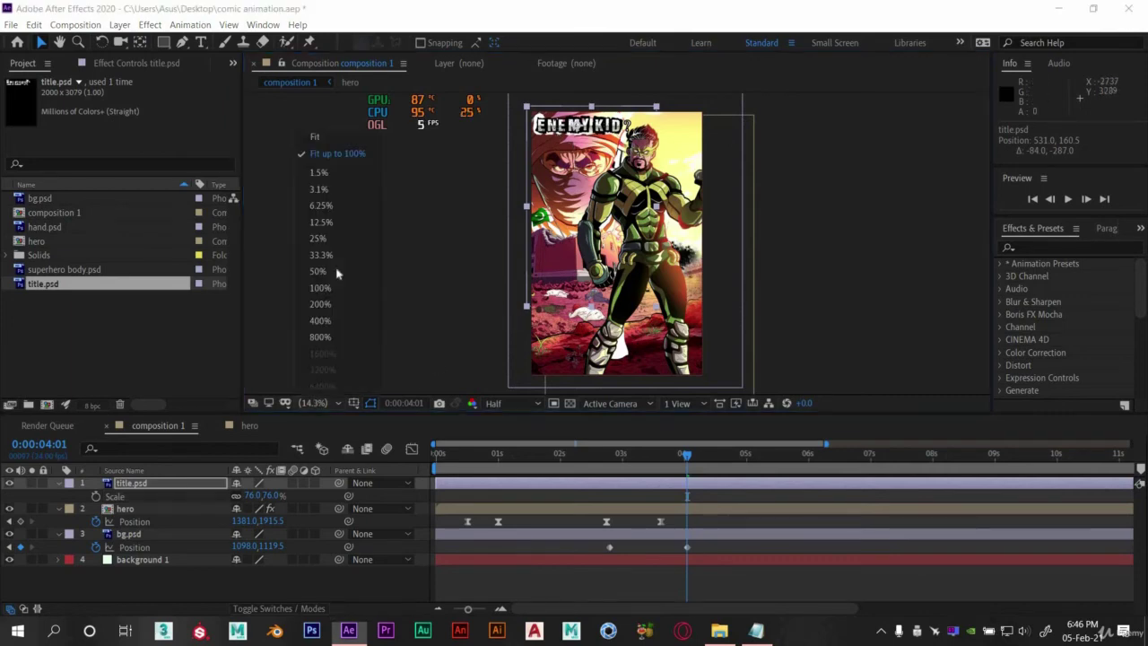
{"action": "key", "text": "Return"}
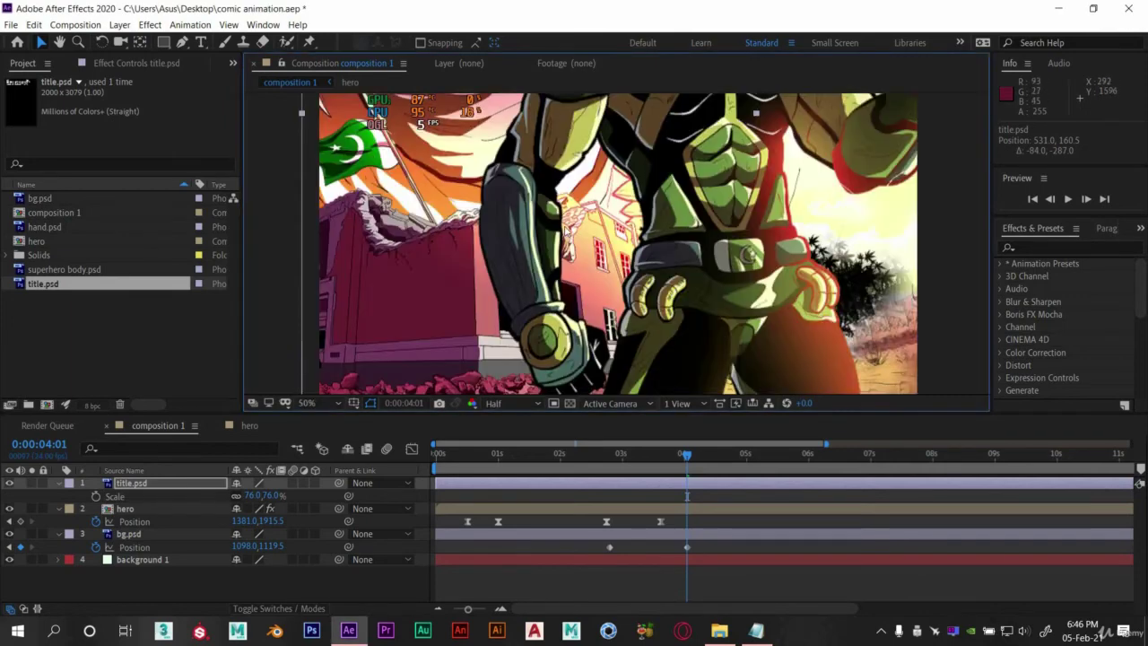
{"action": "left_click_drag", "start_coordinate": [574, 179], "coordinate": [621, 402]}
{"action": "left_click_drag", "start_coordinate": [619, 276], "coordinate": [636, 404]}
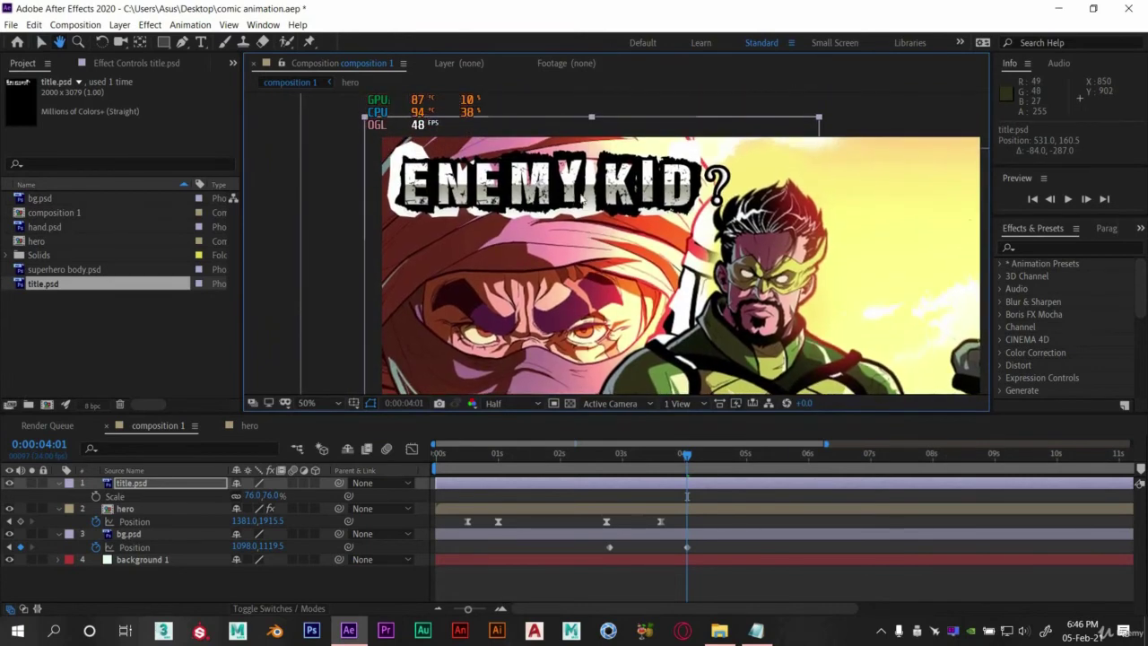
{"action": "left_click_drag", "start_coordinate": [574, 204], "coordinate": [582, 218]}
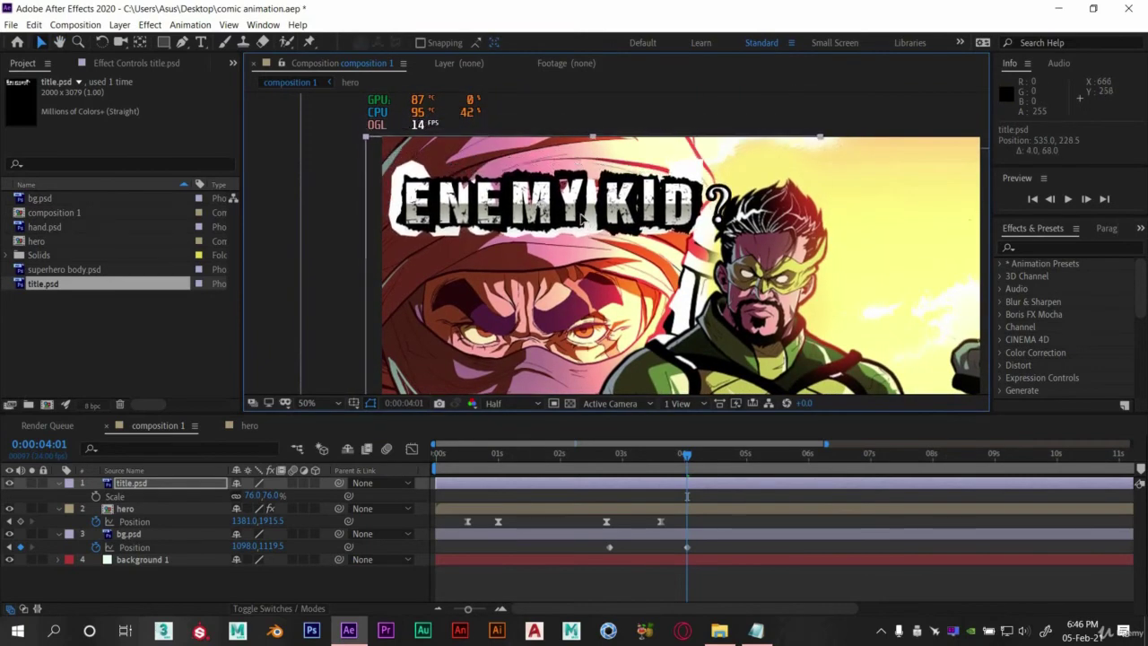
{"action": "left_click_drag", "start_coordinate": [581, 219], "coordinate": [583, 221]}
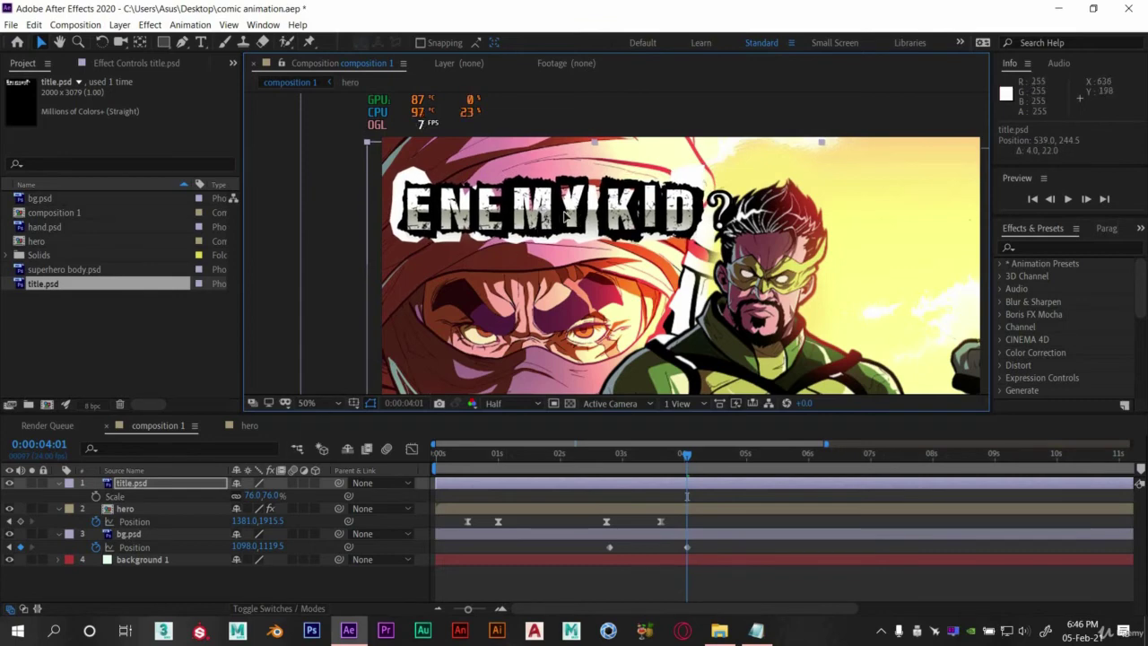
{"action": "left_click_drag", "start_coordinate": [563, 215], "coordinate": [561, 227]}
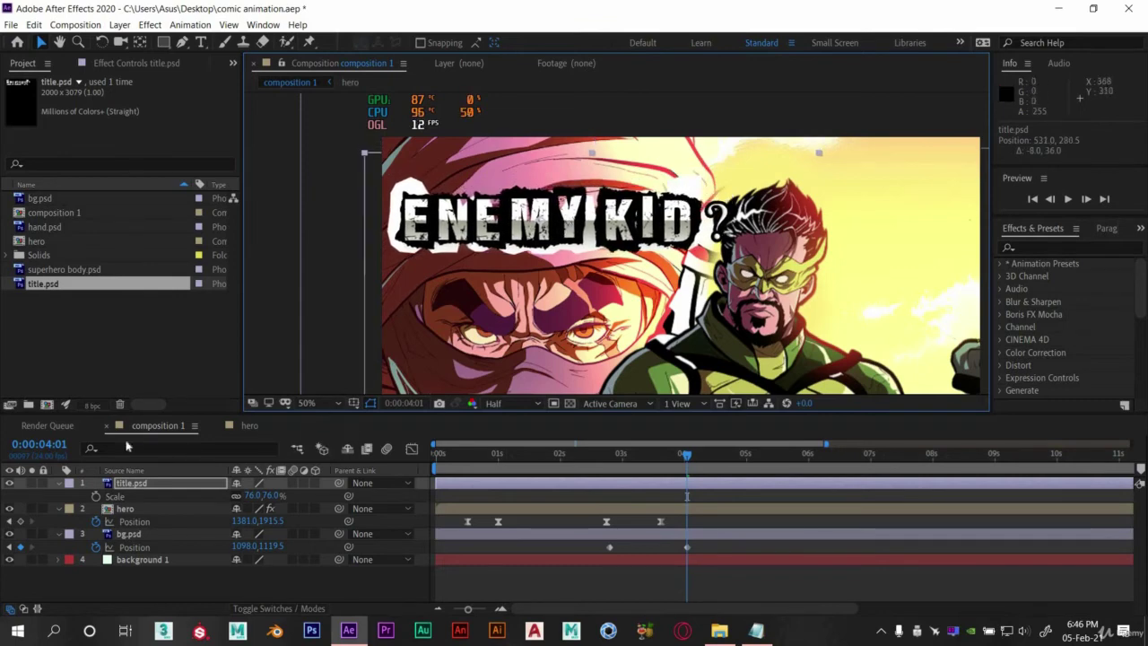
Move the anchor point of title.psd below the lettering, beside the hero's shoulder, to Position 623.7, 421.1.
{"action": "left_click", "coordinate": [132, 484]}
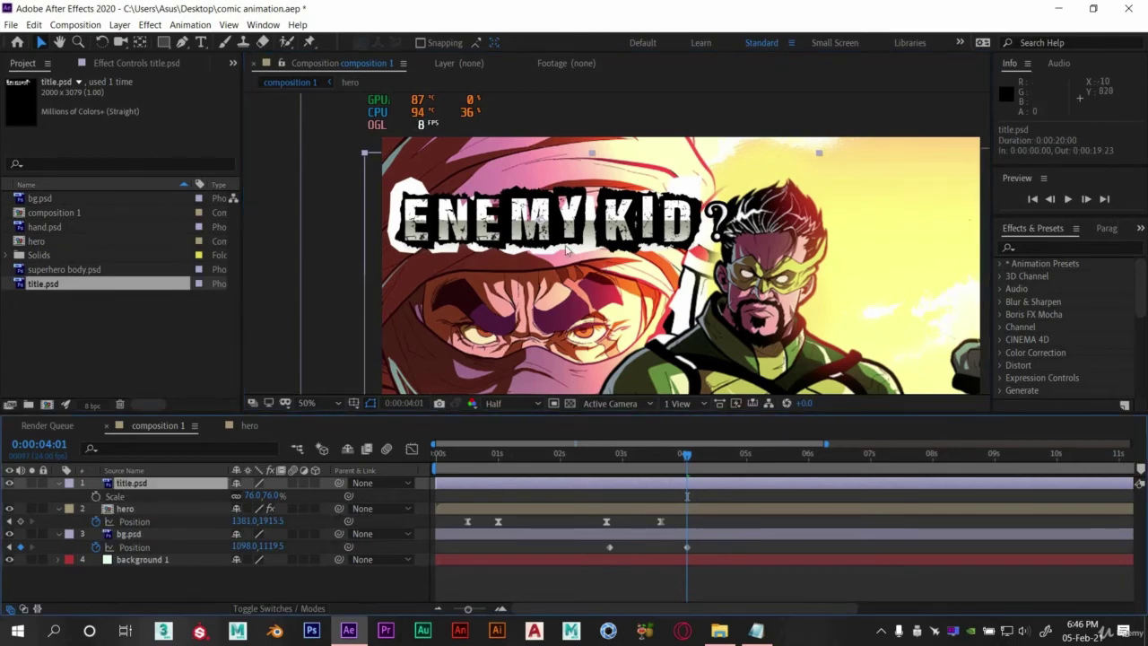
{"action": "key", "text": "y"}
{"action": "left_click_drag", "start_coordinate": [584, 258], "coordinate": [665, 313]}
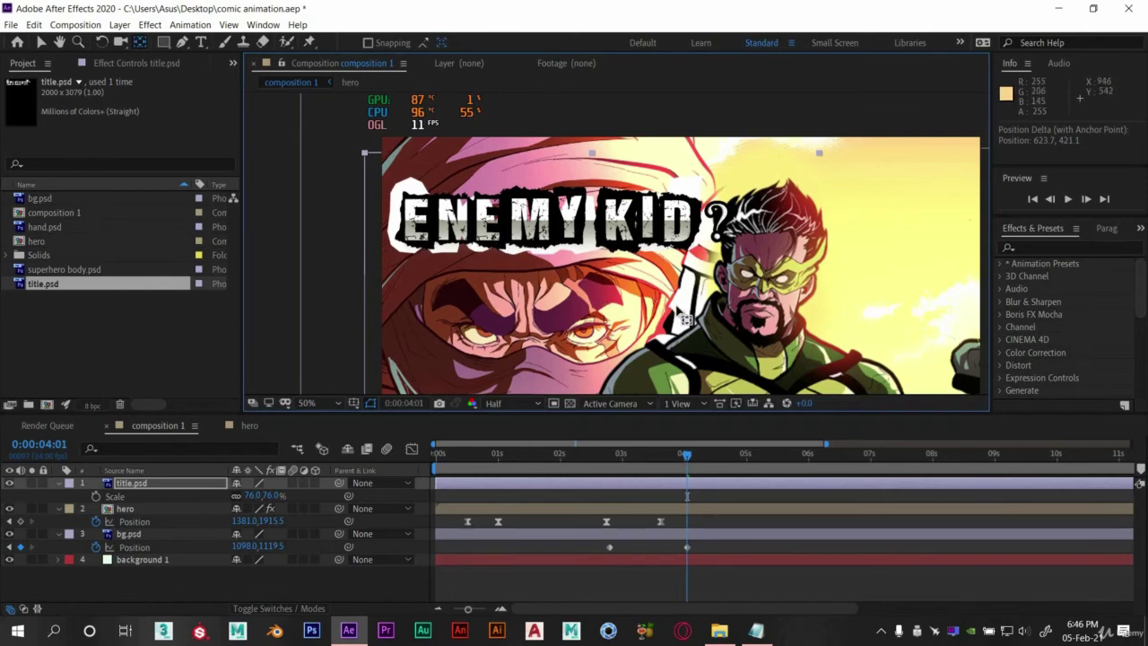
Keyframe title.psd's Scale at 76.0% at 0:00:04:01 and 271.0% at 0:00:02:19, and preview the zoom with the whole poster in view.
{"action": "key", "text": "v"}
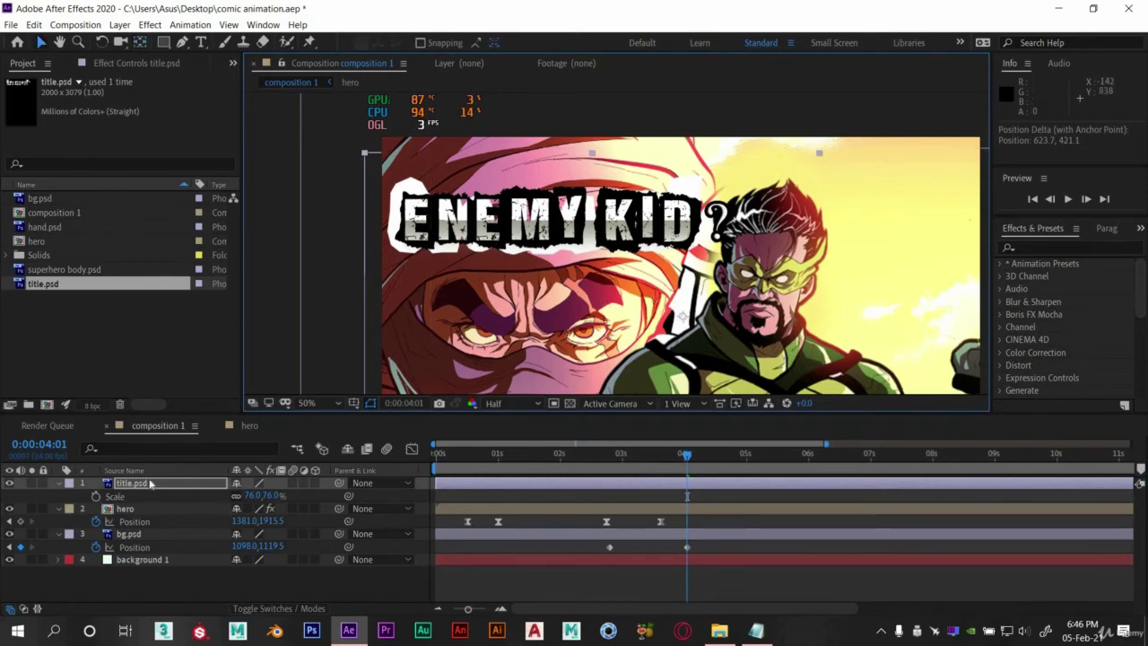
{"action": "key", "text": "alt+shift+s"}
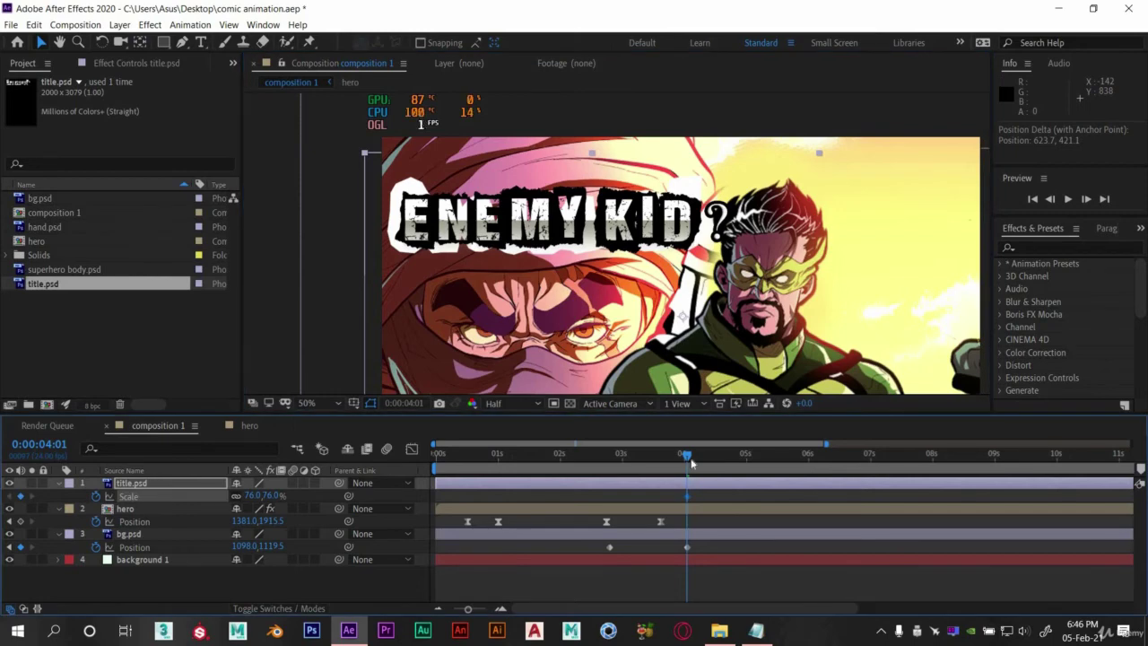
{"action": "left_click_drag", "start_coordinate": [685, 457], "coordinate": [615, 466]}
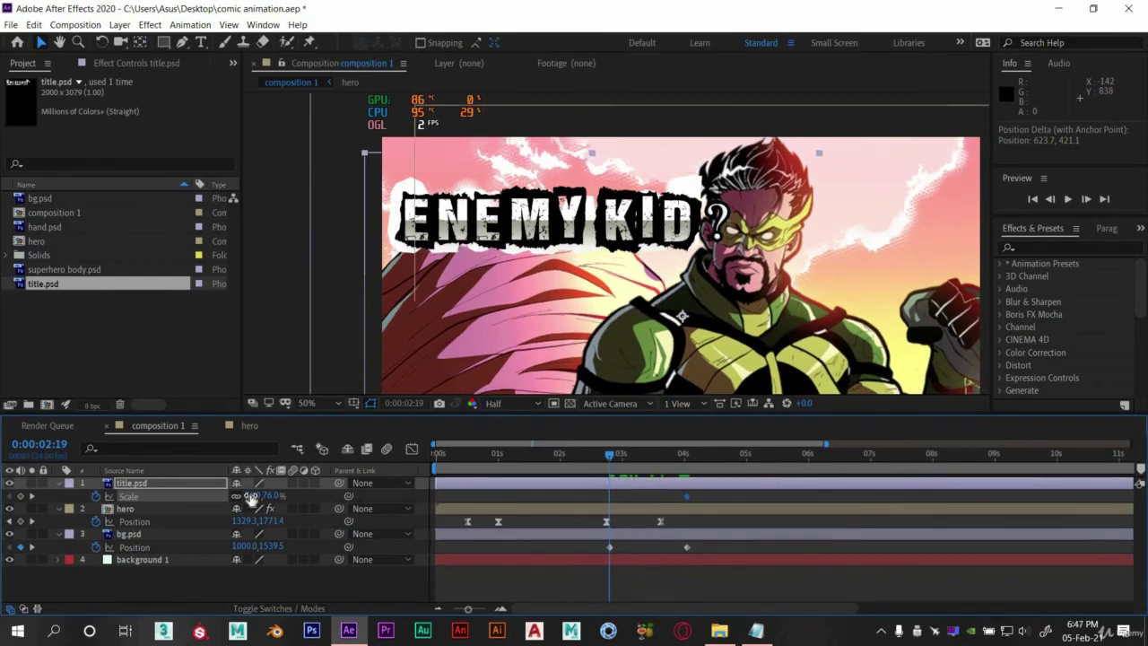
{"action": "left_click_drag", "start_coordinate": [285, 495], "coordinate": [398, 498]}
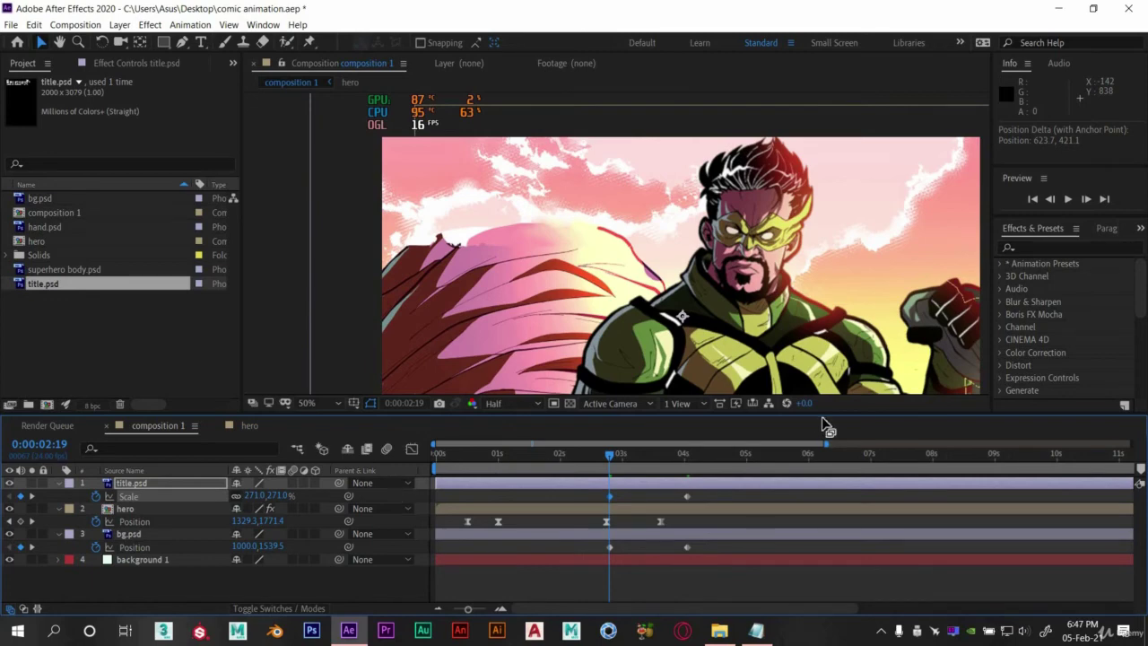
{"action": "right_click", "coordinate": [313, 137]}
{"action": "key", "text": "Return"}
{"action": "key", "text": "space"}
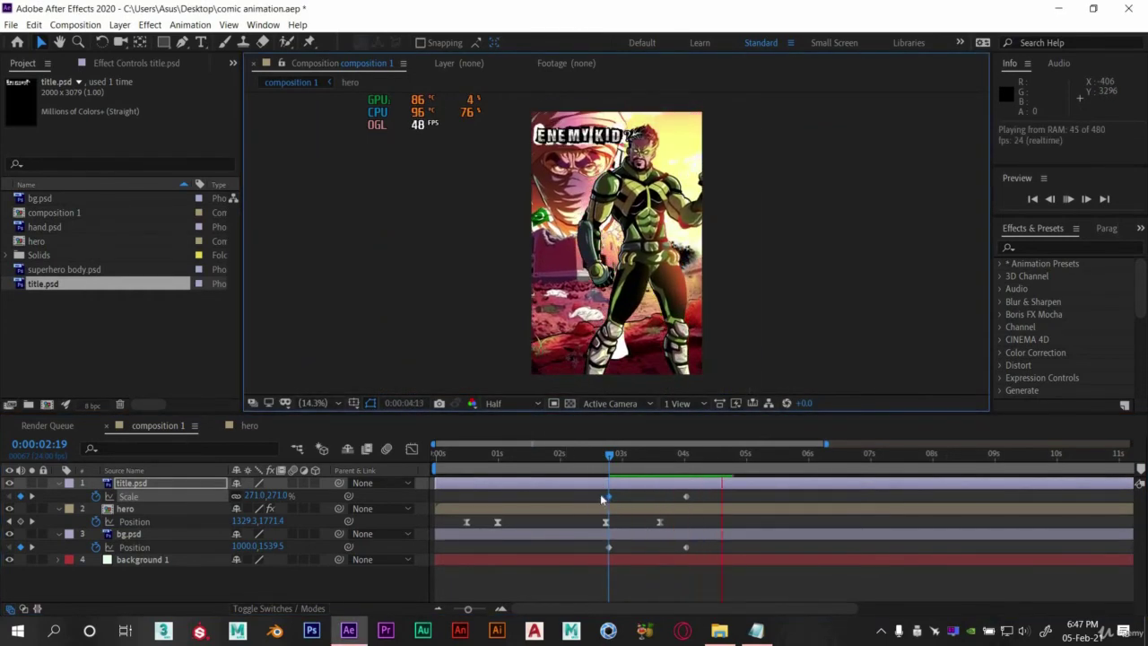
{"action": "key", "text": "space"}
Apply Easy Ease to both Scale keyframes of title.psd and preview from 0:00:02:13.
{"action": "left_click_drag", "start_coordinate": [728, 511], "coordinate": [599, 494]}
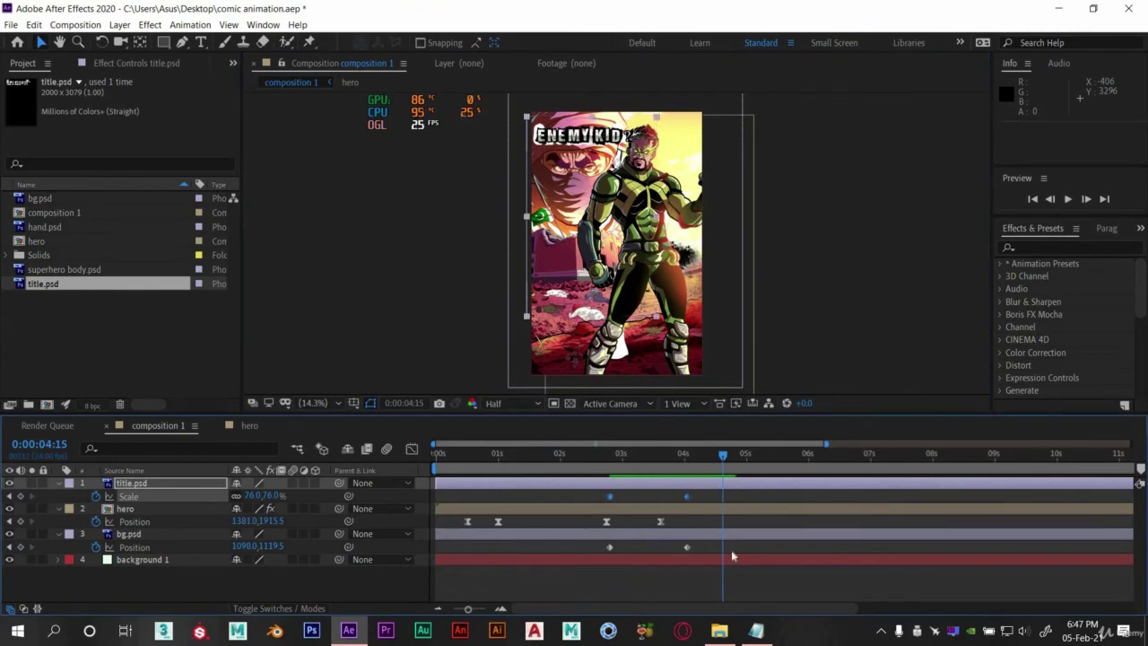
{"action": "right_click", "coordinate": [687, 497]}
{"action": "mouse_move", "coordinate": [844, 488]}
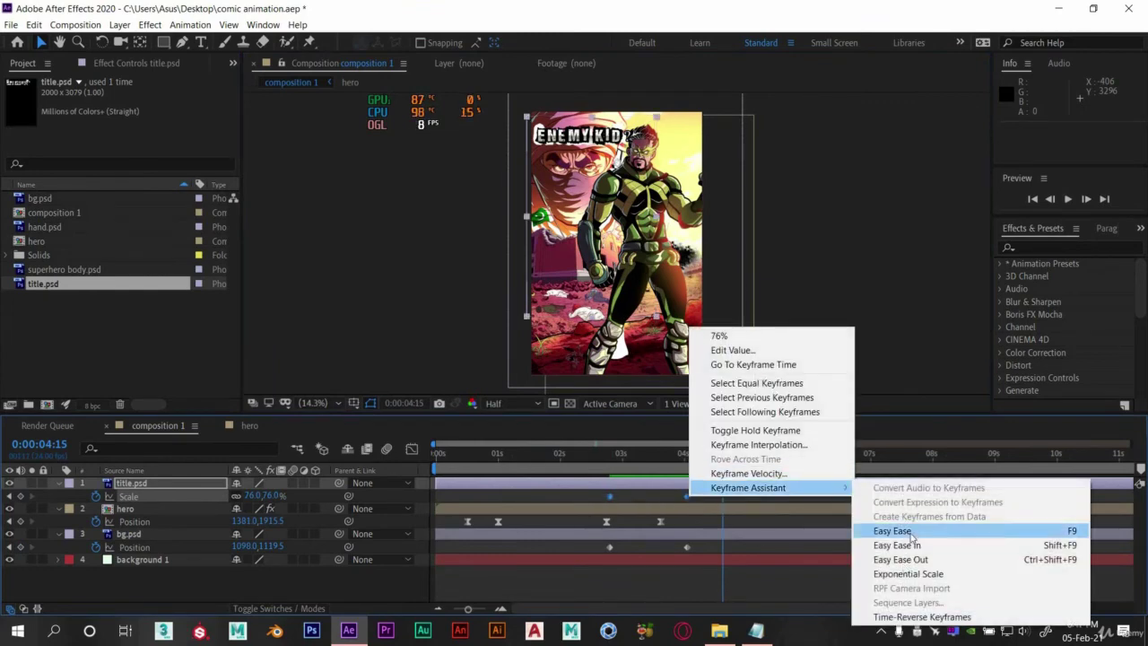
{"action": "left_click", "coordinate": [893, 531]}
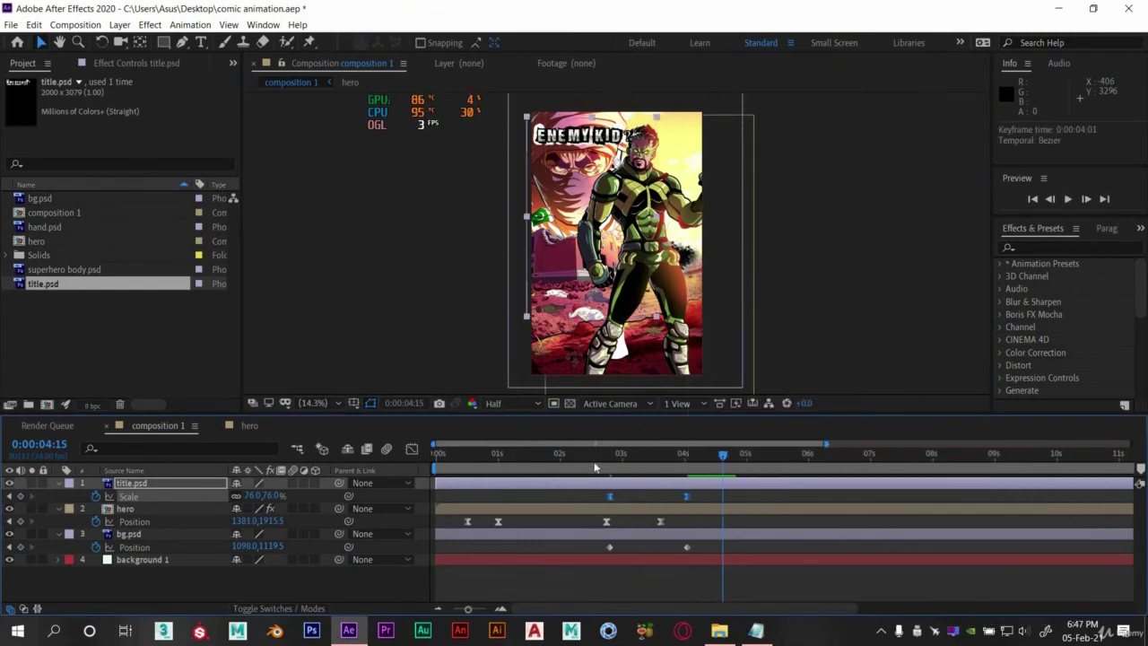
{"action": "key", "text": "space"}
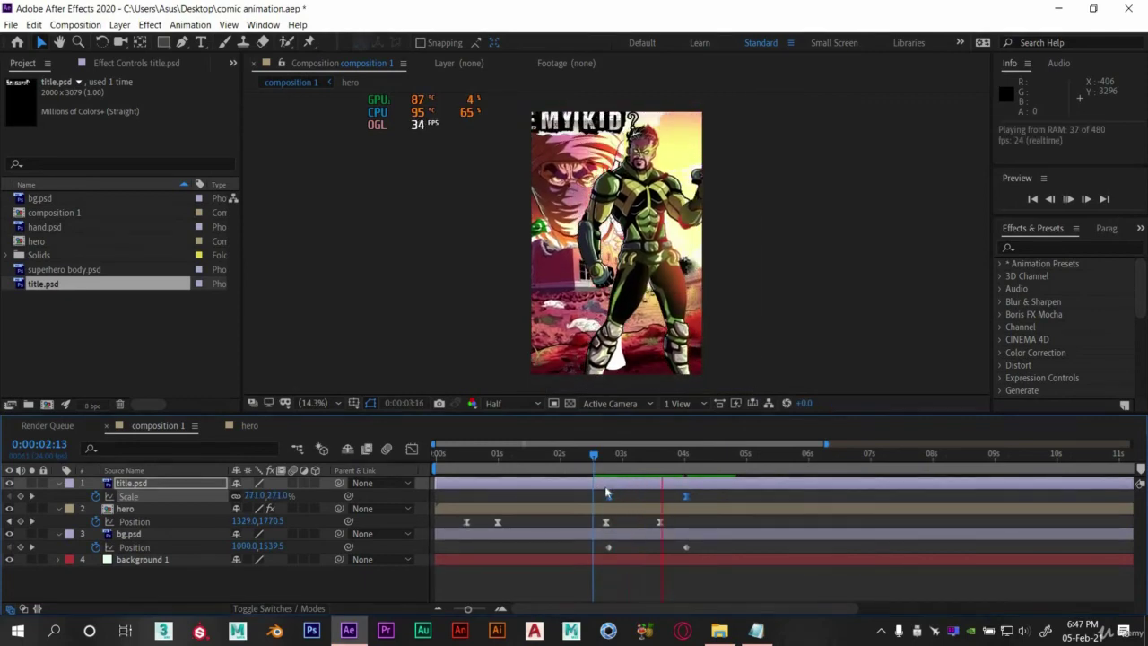
Move the last Scale keyframe of title.psd to about 0:00:03:11, preview from 0:00:02:16 and go to 0:00:04:02.
{"action": "left_click_drag", "start_coordinate": [686, 496], "coordinate": [657, 496]}
{"action": "left_click", "coordinate": [603, 465]}
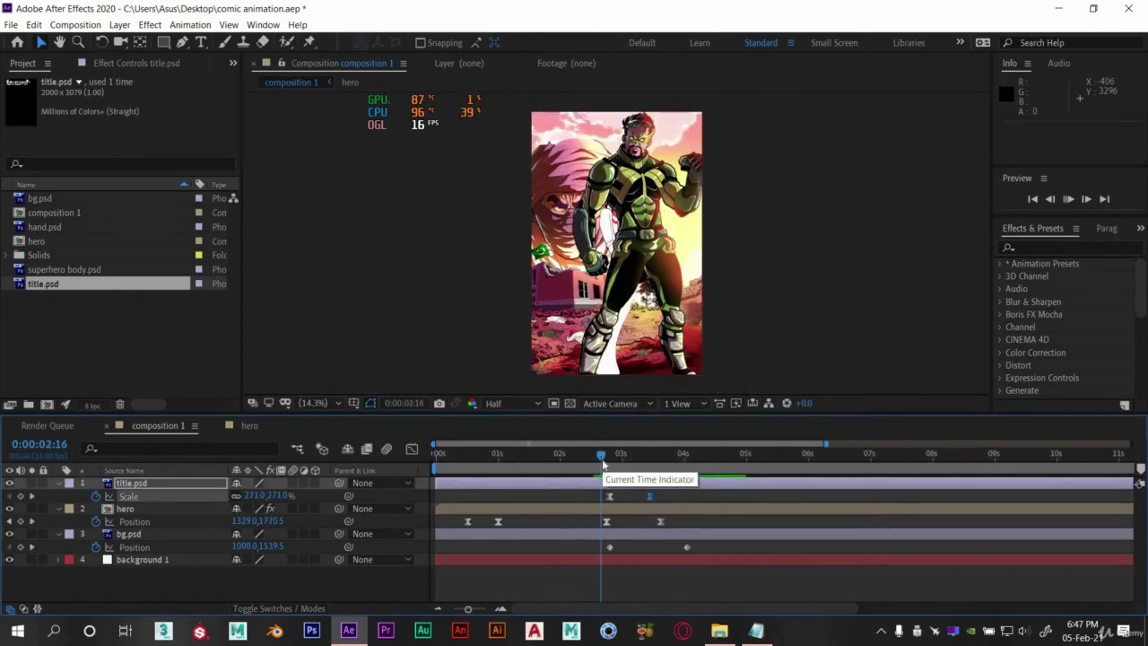
{"action": "key", "text": "space"}
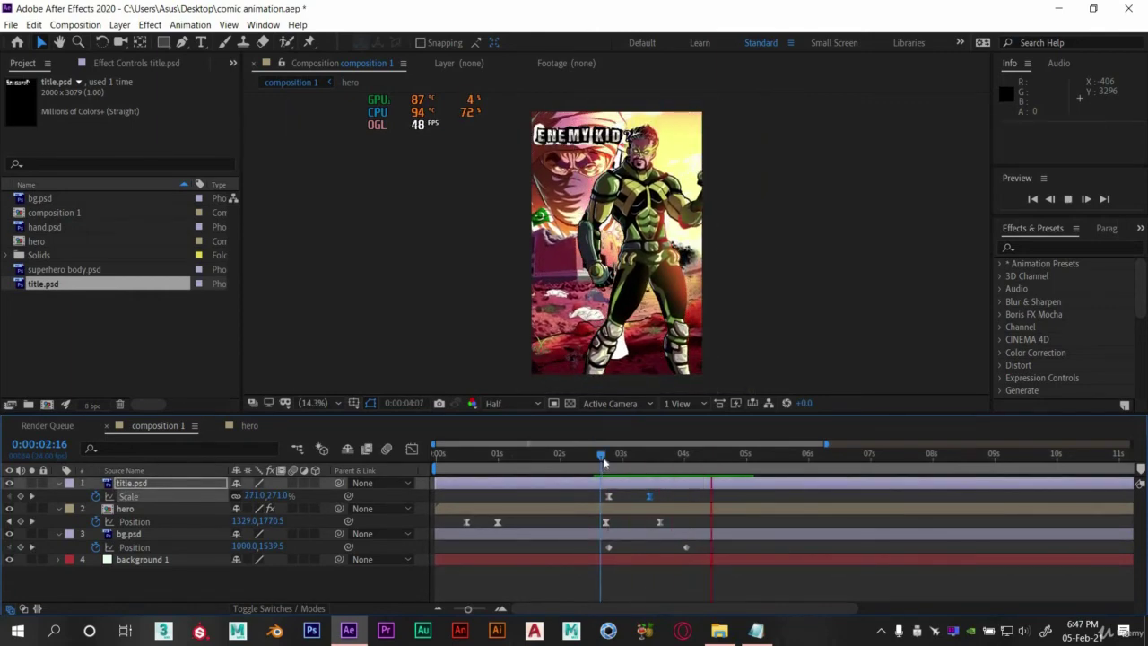
{"action": "left_click", "coordinate": [620, 459]}
{"action": "left_click_drag", "start_coordinate": [662, 467], "coordinate": [689, 468]}
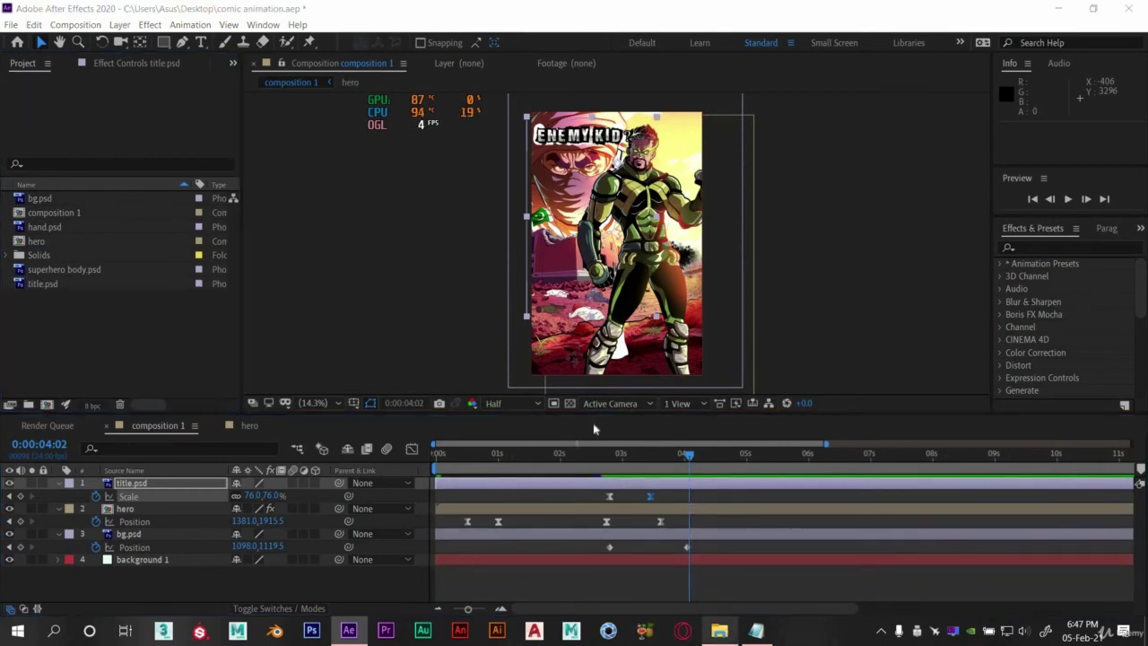
Import sub title.psd as merged-layer footage, place it above the title layer and move it to 888.0, 1637.5.
{"action": "left_click", "coordinate": [720, 631]}
{"action": "left_click_drag", "start_coordinate": [528, 191], "coordinate": [75, 332]}
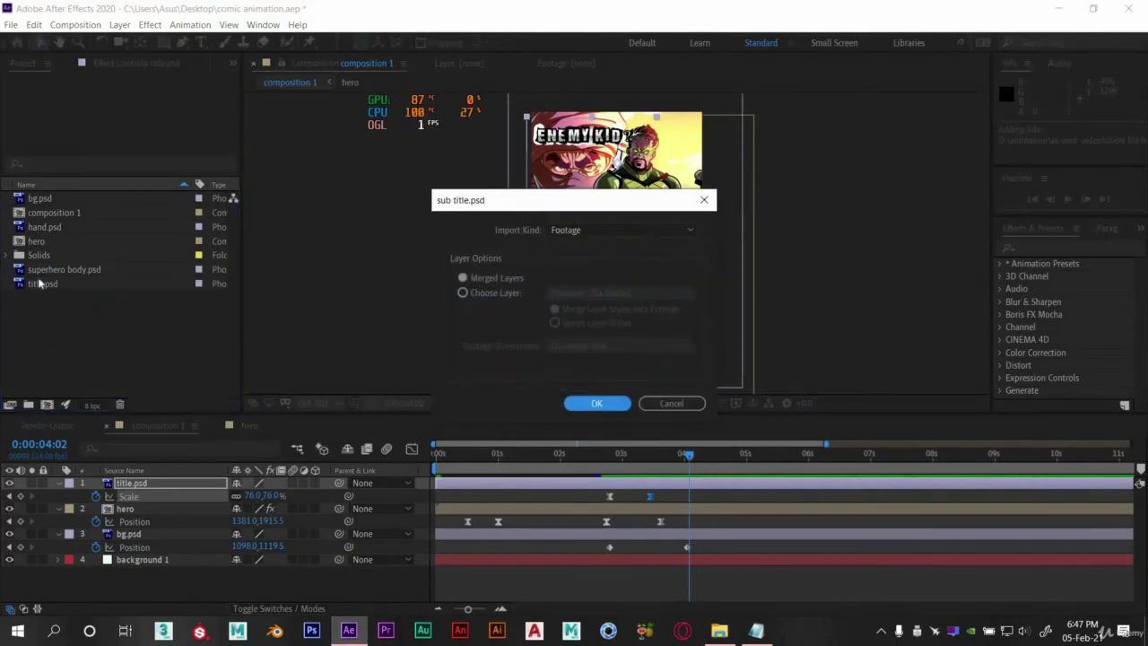
{"action": "key", "text": "Return"}
{"action": "left_click_drag", "start_coordinate": [121, 475], "coordinate": [123, 481]}
{"action": "left_click_drag", "start_coordinate": [574, 175], "coordinate": [564, 187]}
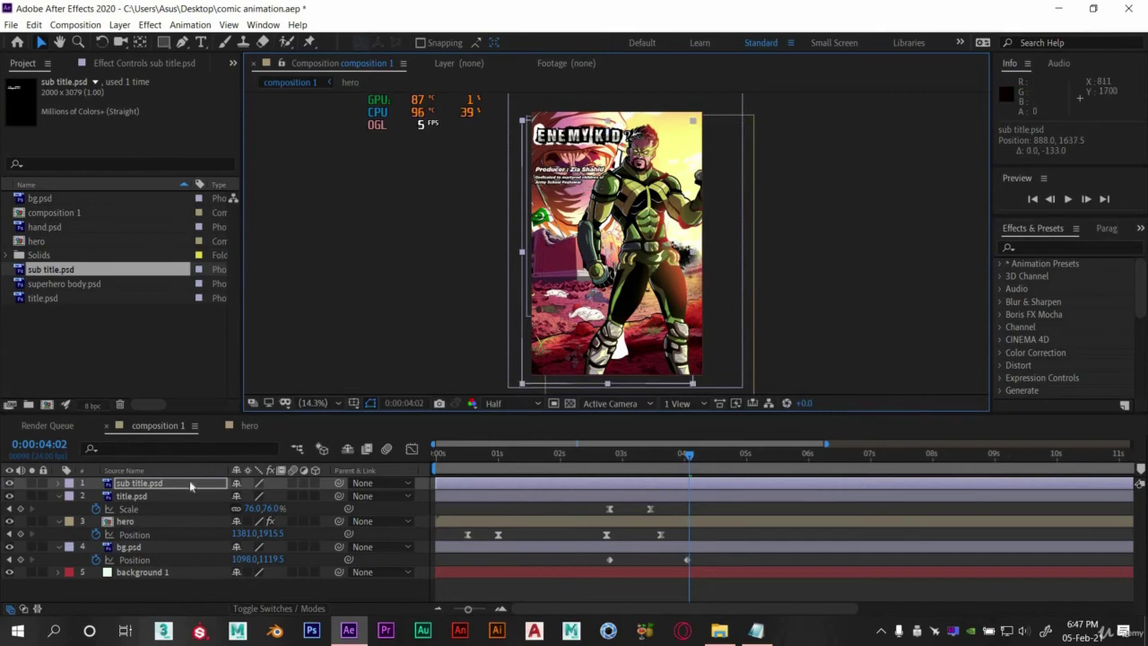
Scale sub title.psd to 88.0% and move it up beneath the title to 846.0, 1378.5.
{"action": "key", "text": "Return"}
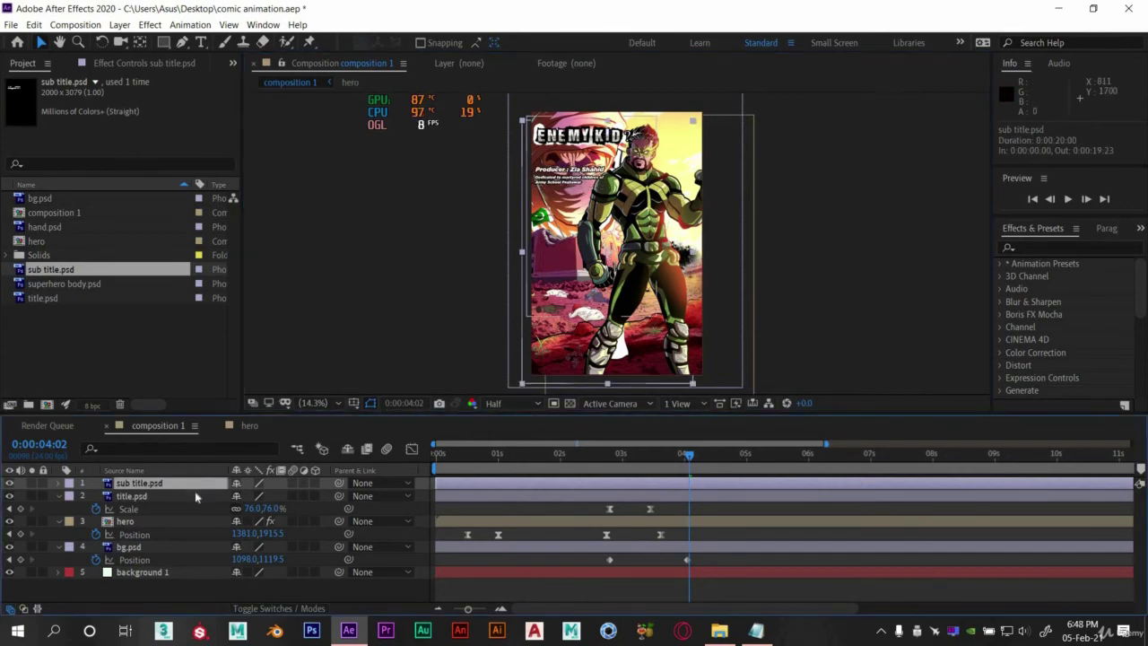
{"action": "key", "text": "s"}
{"action": "left_click_drag", "start_coordinate": [245, 496], "coordinate": [234, 496]}
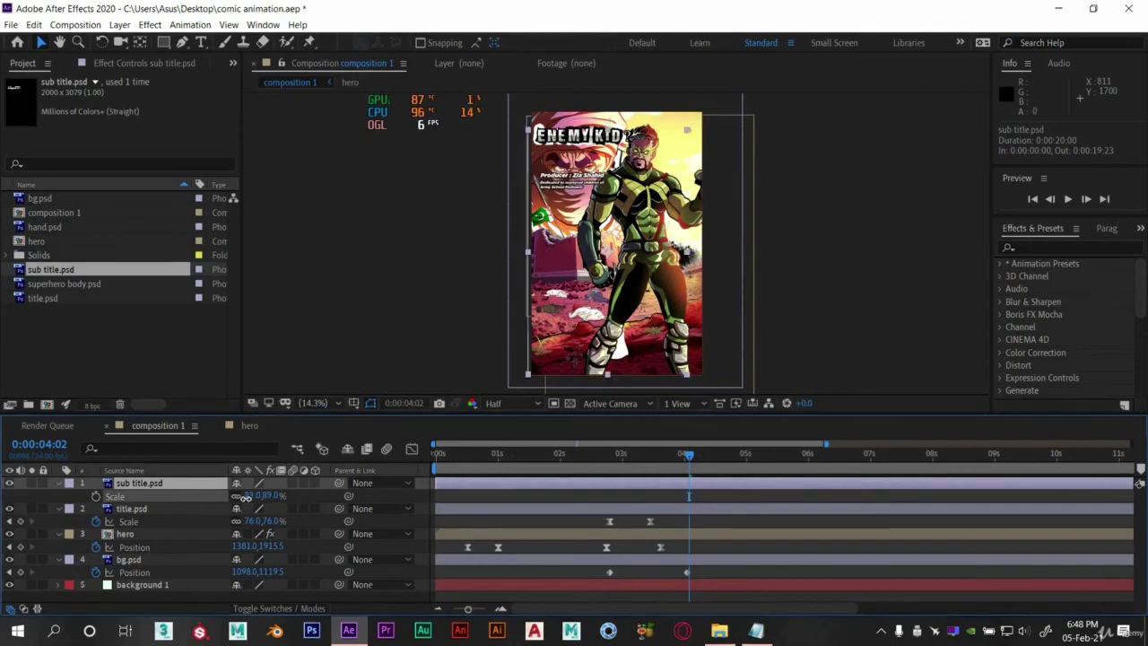
{"action": "left_click_drag", "start_coordinate": [557, 186], "coordinate": [556, 147]}
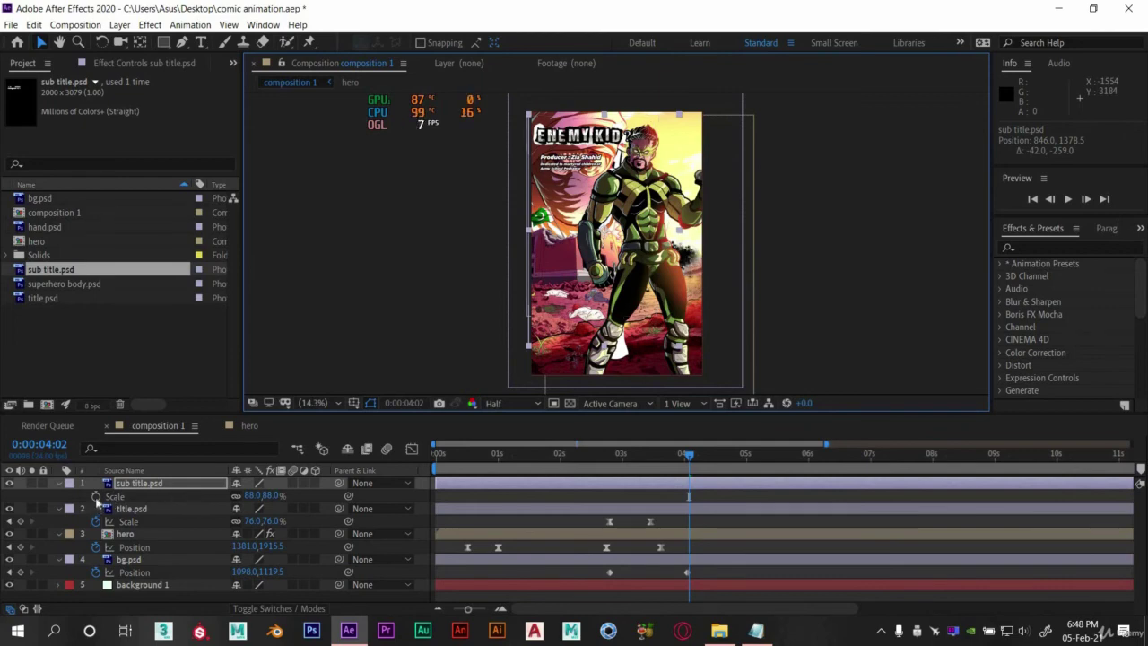
Keyframe sub title.psd's Opacity at 100% at 0:00:04:02 and 0% at 0:00:03:14, and preview the fade from 0:00:02:22.
{"action": "key", "text": "alt+shift+t"}
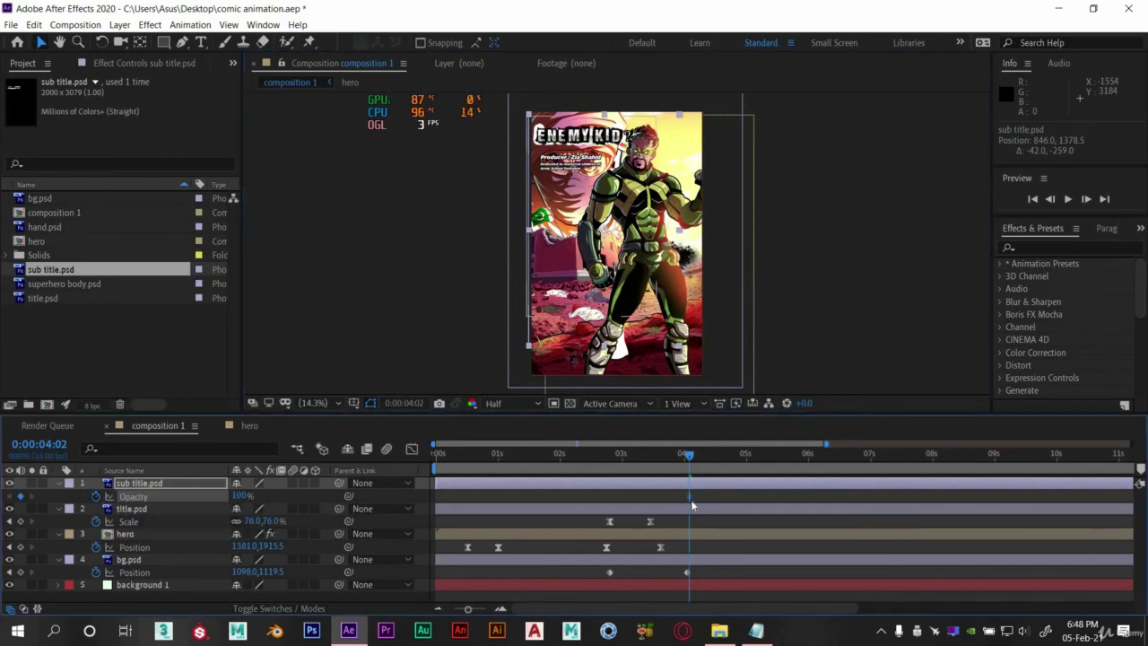
{"action": "mouse_move", "coordinate": [665, 454]}
{"action": "left_mouse_down"}
{"action": "mouse_move", "coordinate": [684, 466]}
{"action": "mouse_move", "coordinate": [660, 463]}
{"action": "left_mouse_up"}
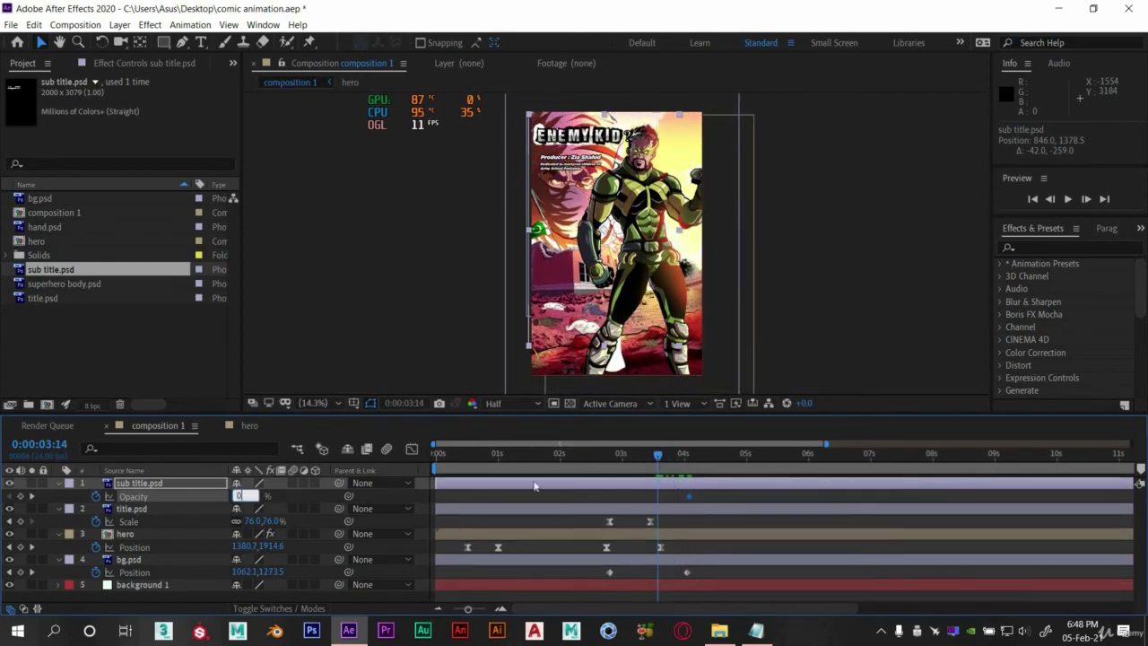
{"action": "key", "text": "Return"}
{"action": "mouse_move", "coordinate": [638, 458]}
{"action": "left_mouse_down"}
{"action": "mouse_move", "coordinate": [691, 458]}
{"action": "mouse_move", "coordinate": [641, 468]}
{"action": "mouse_move", "coordinate": [617, 459]}
{"action": "left_mouse_up"}
{"action": "key", "text": "space"}
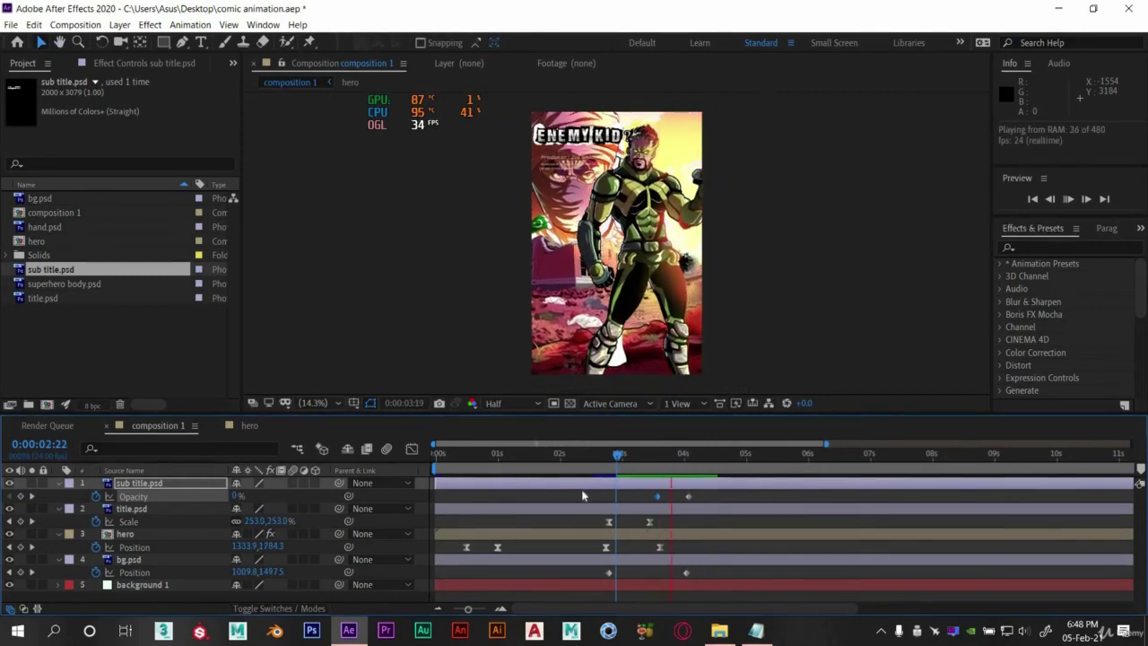
{"action": "key", "text": "space"}
Scrub the timeline to 0:00:04:07 and 0:00:04:13 and preview the whole composition with the finished subtitle fade.
{"action": "left_click_drag", "start_coordinate": [649, 456], "coordinate": [703, 465]}
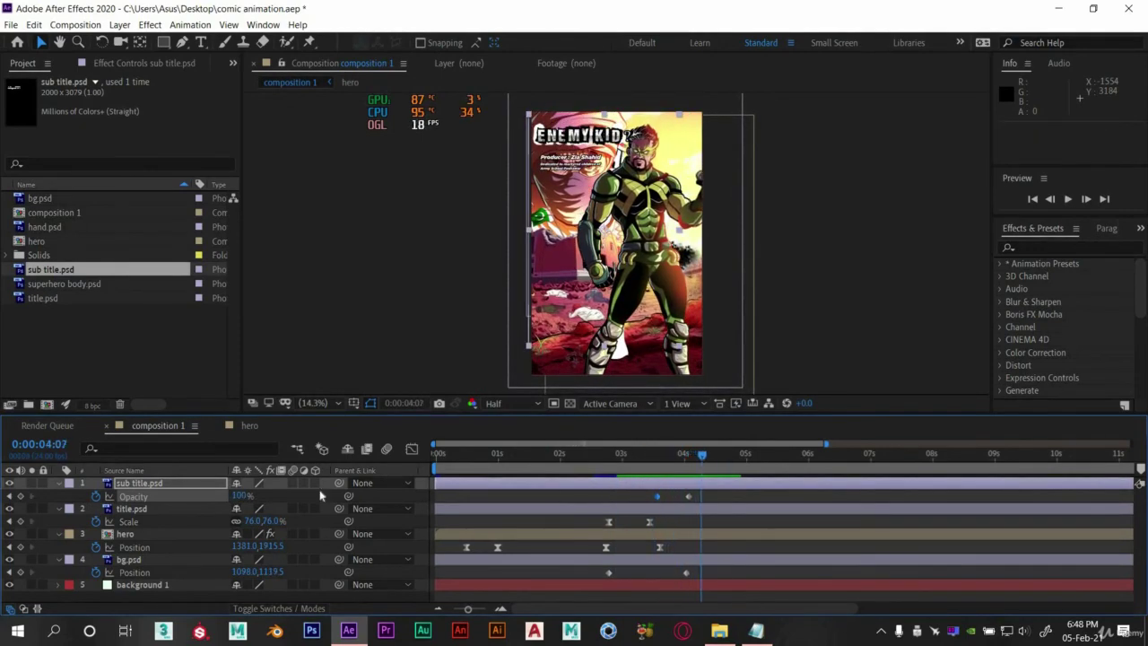
{"action": "left_click", "coordinate": [148, 486]}
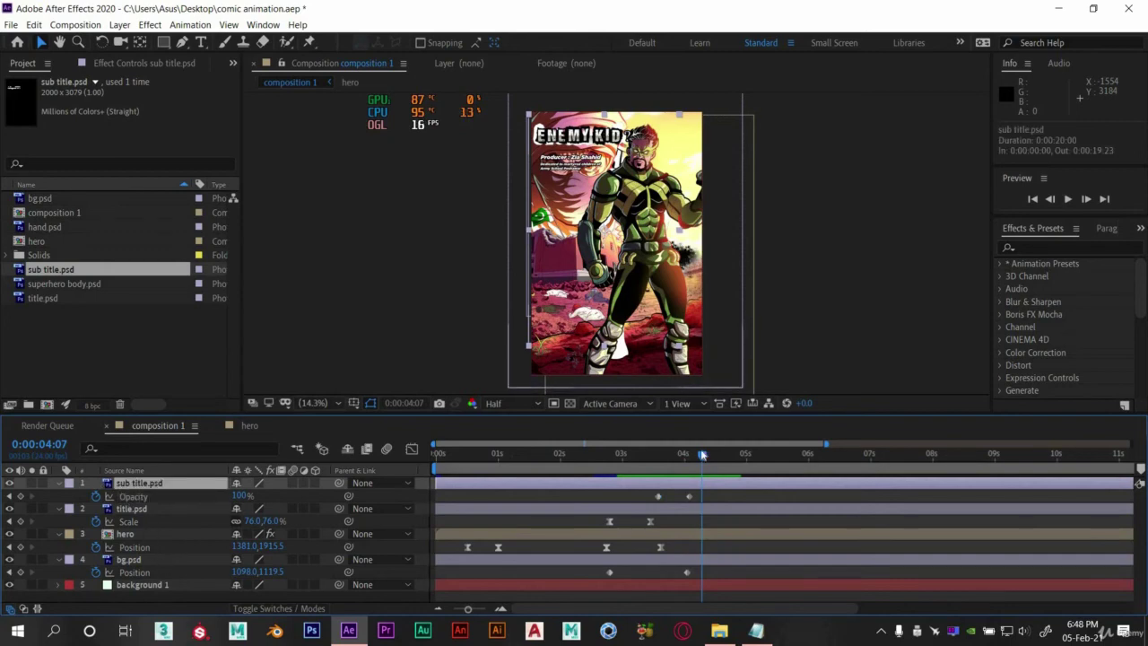
{"action": "left_click_drag", "start_coordinate": [616, 463], "coordinate": [707, 459]}
{"action": "left_click", "coordinate": [162, 596]}
{"action": "left_click_drag", "start_coordinate": [516, 459], "coordinate": [718, 472]}
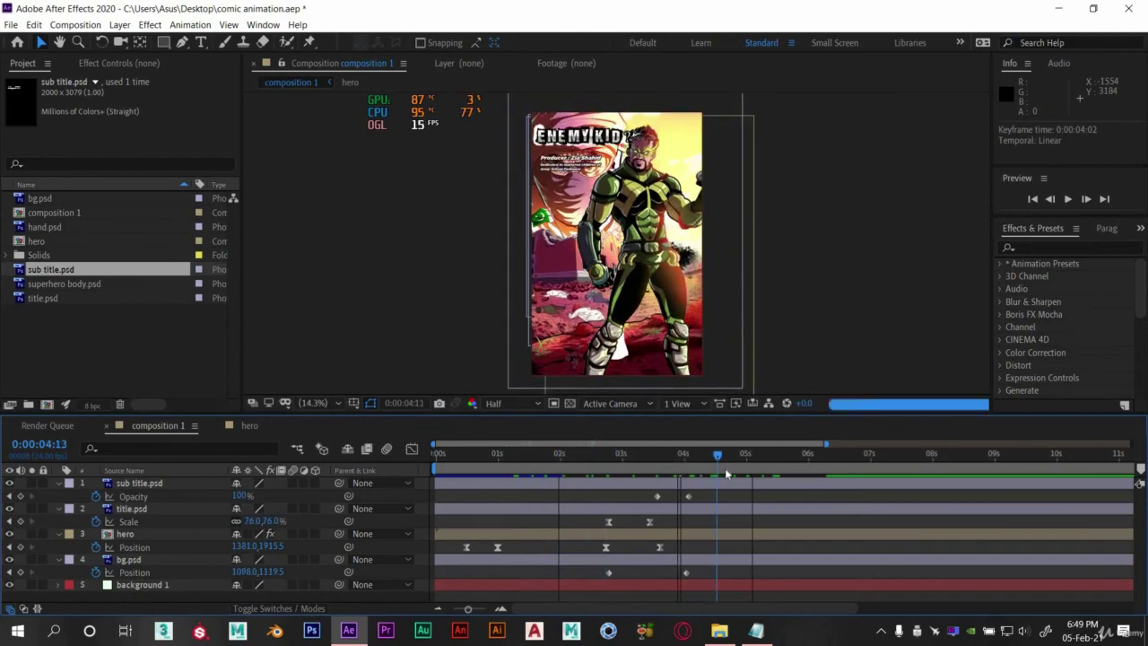
{"action": "key", "text": "space"}
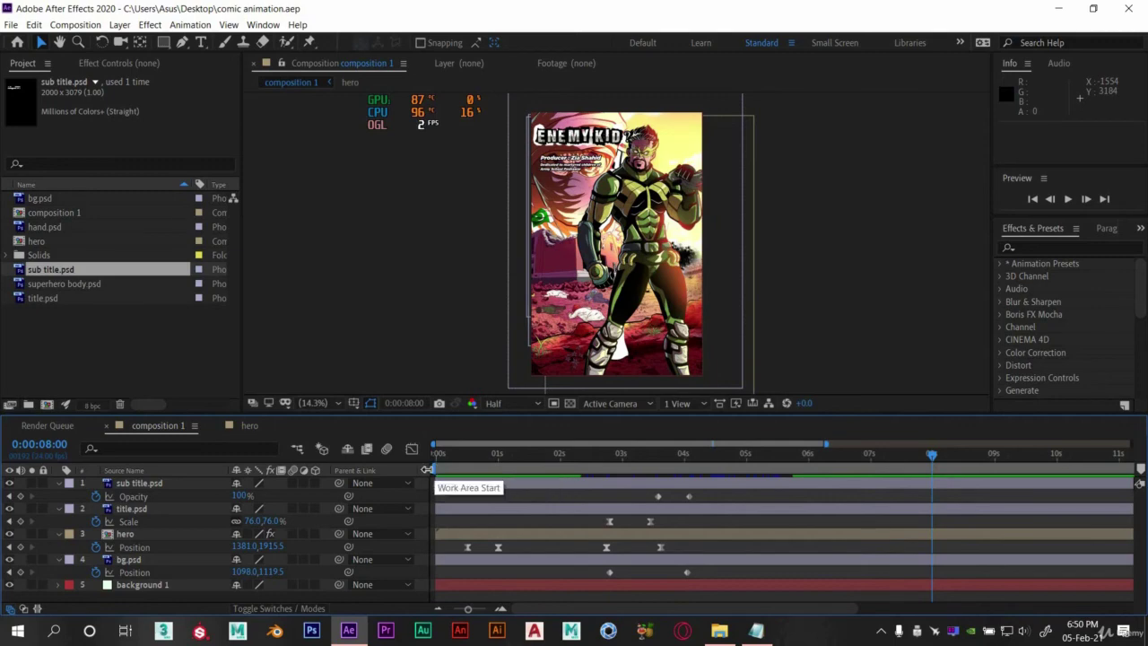
Set the start of composition 1's work area to 0:00:00:09 and preview the animation from there.
{"action": "left_click_drag", "start_coordinate": [441, 469], "coordinate": [451, 469]}
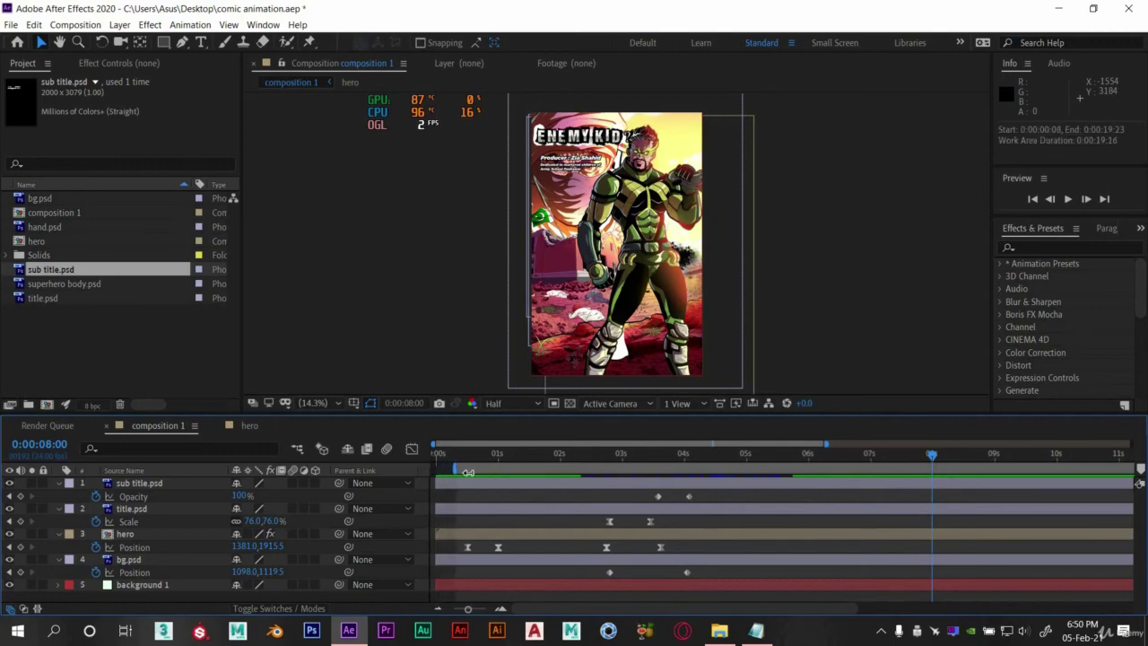
{"action": "left_click", "coordinate": [478, 456]}
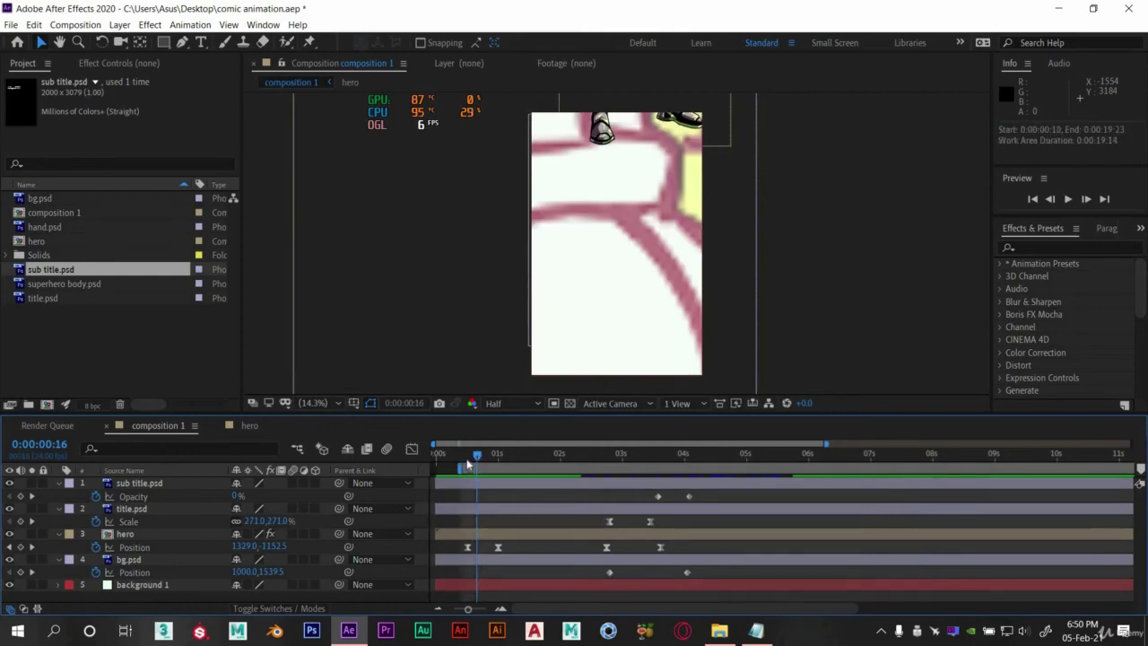
{"action": "key", "text": "space"}
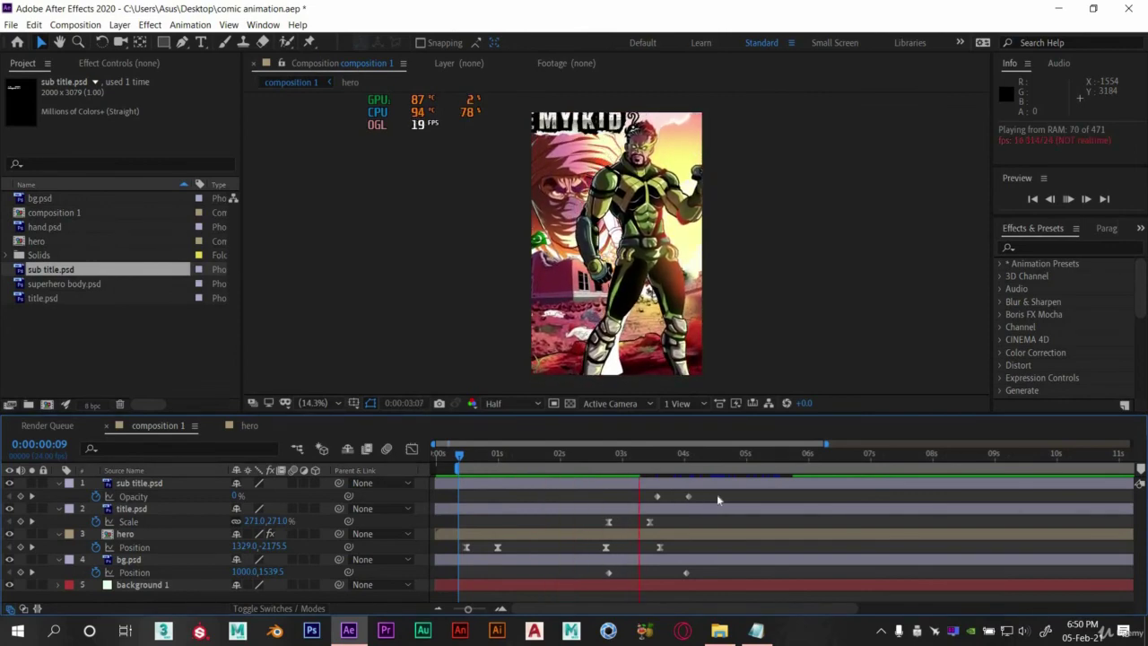
{"action": "key", "text": "space"}
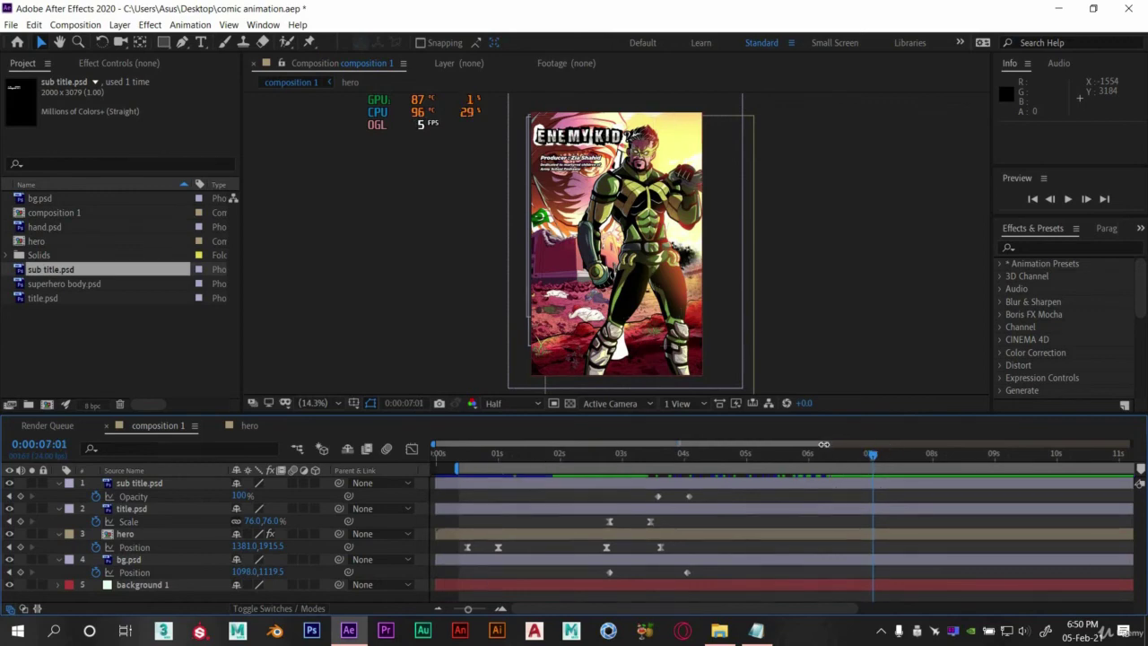
Set the work area's end to 0:00:07:00 and preview the trimmed animation from 0:00:00:08.
{"action": "left_click_drag", "start_coordinate": [1115, 444], "coordinate": [687, 478]}
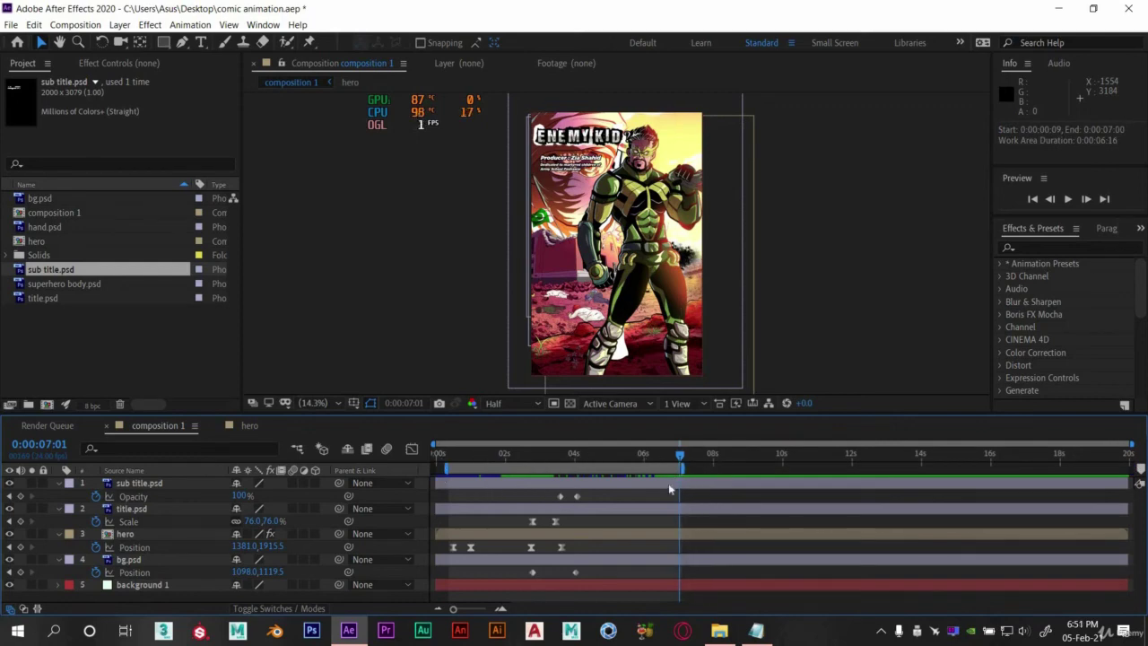
{"action": "left_click", "coordinate": [450, 461]}
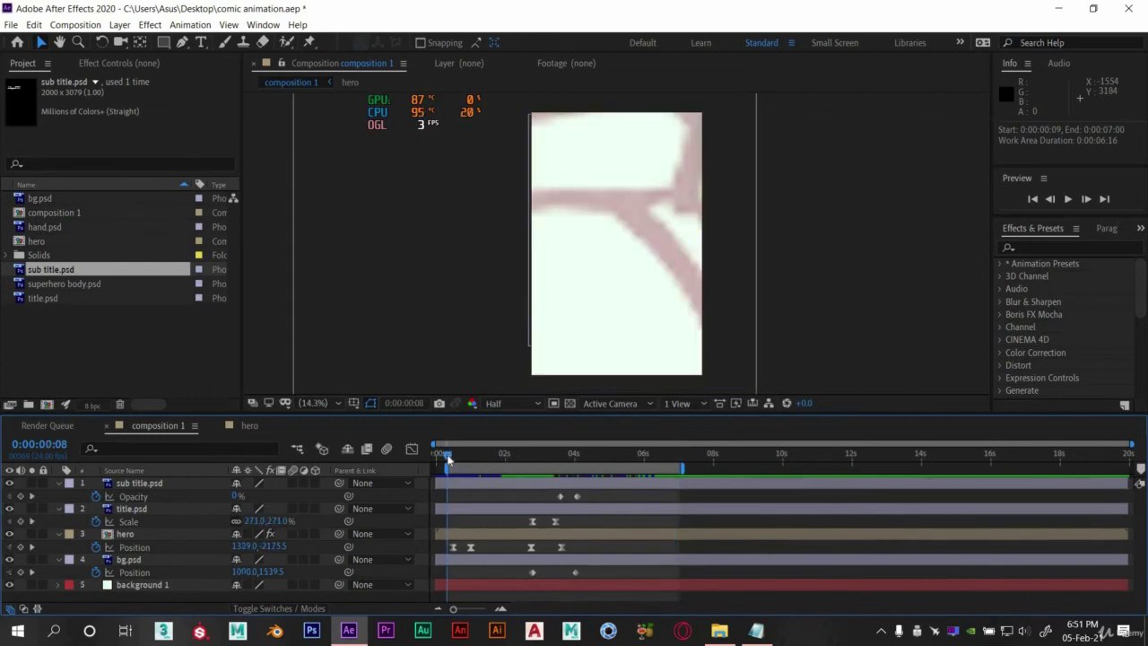
{"action": "key", "text": "space"}
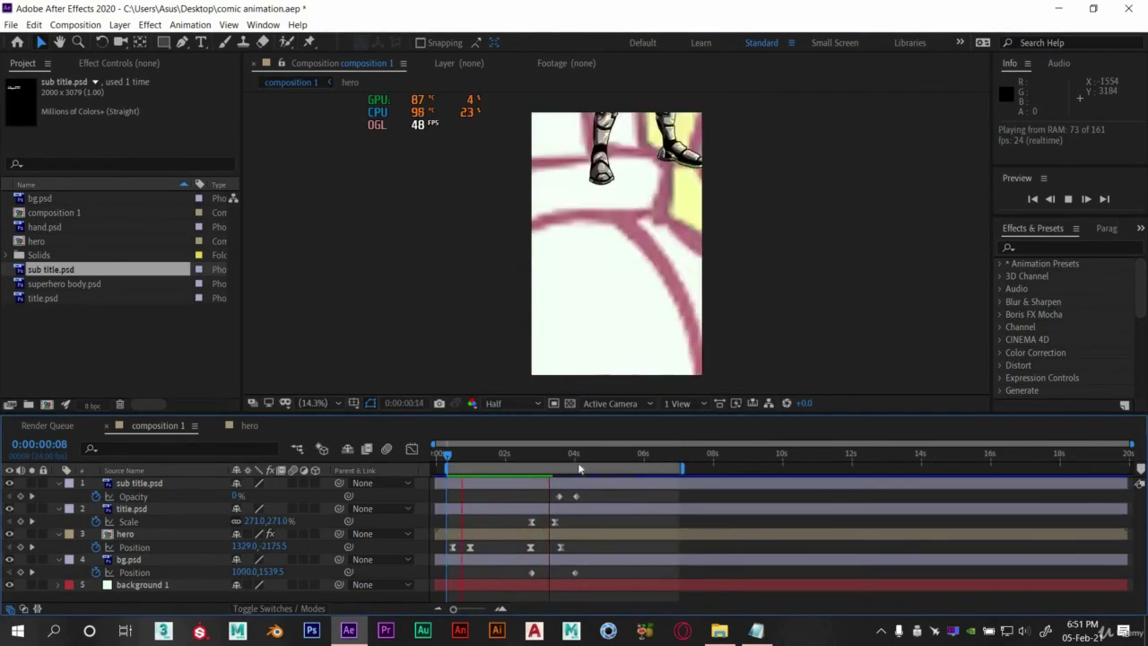
{"action": "left_click", "coordinate": [530, 457]}
{"action": "left_click_drag", "start_coordinate": [530, 457], "coordinate": [558, 460]}
{"action": "key", "text": "space"}
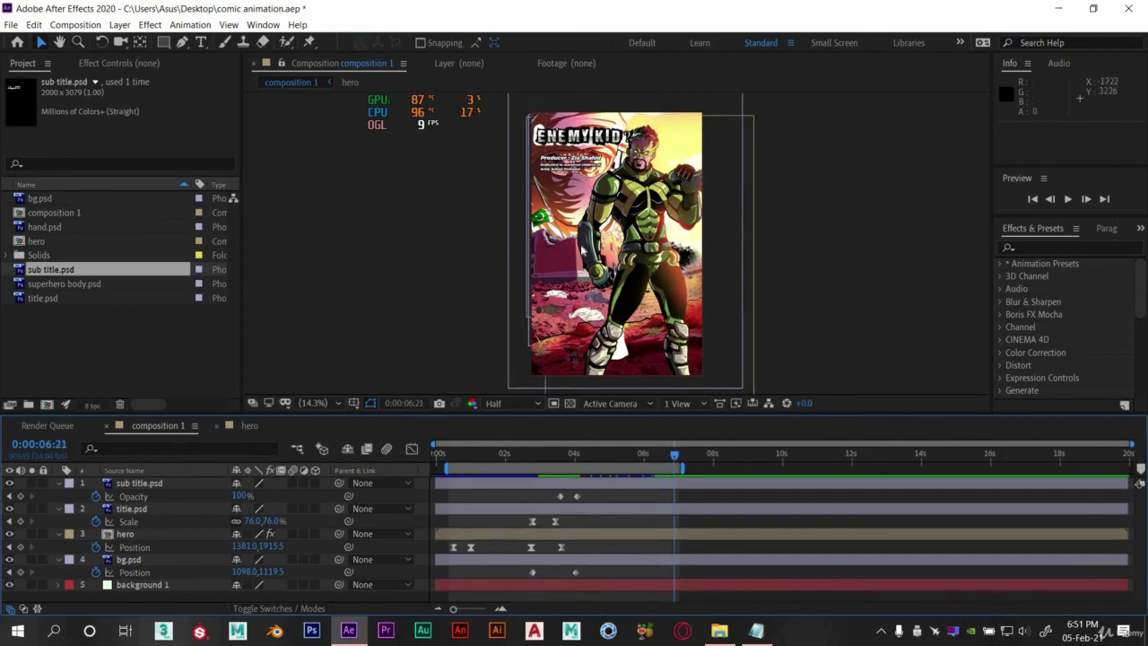
Save the project and add composition 1 to the Render Queue.
{"action": "left_click", "coordinate": [249, 425]}
{"action": "key", "text": "shift+comma"}
{"action": "key", "text": "ctrl+s"}
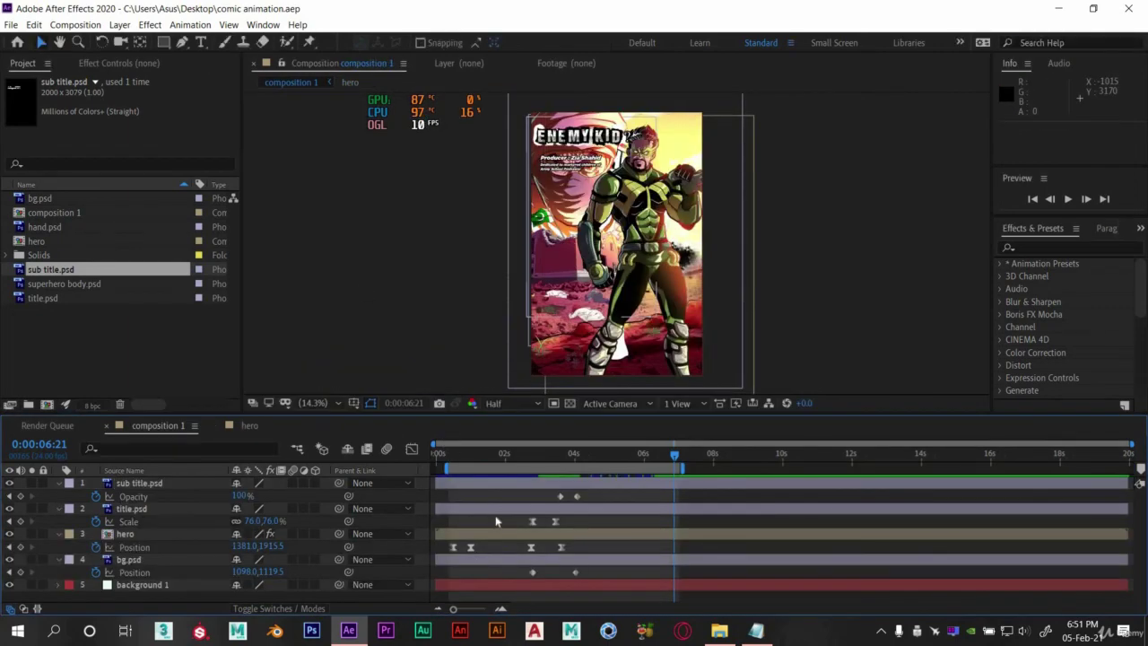
{"action": "left_click", "coordinate": [11, 26]}
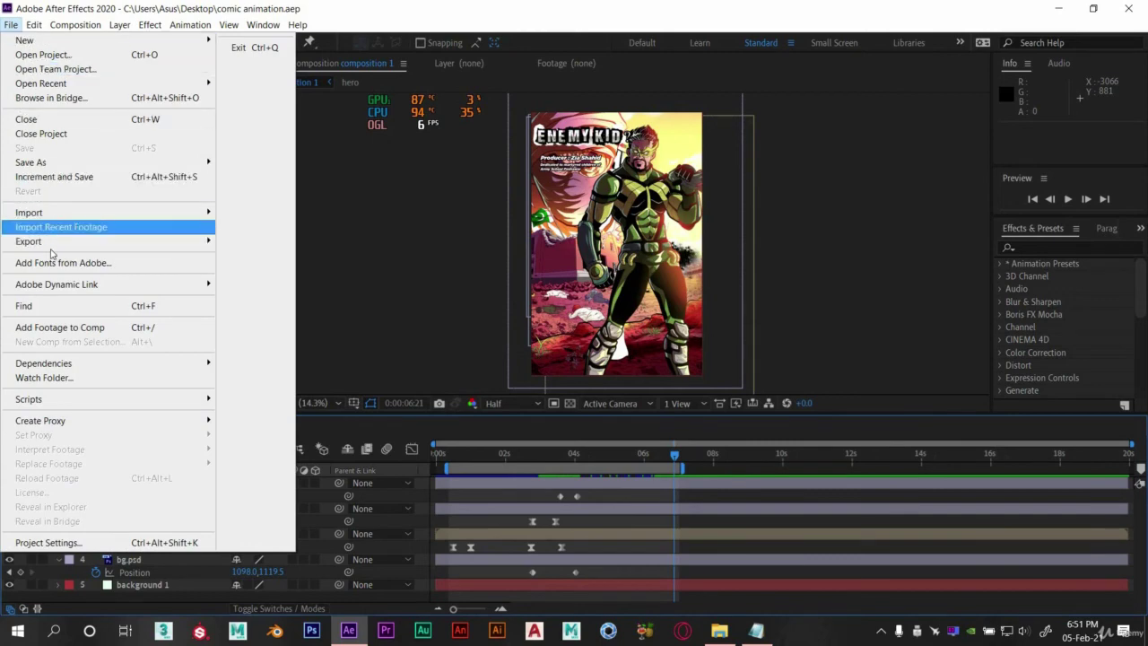
{"action": "mouse_move", "coordinate": [71, 242]}
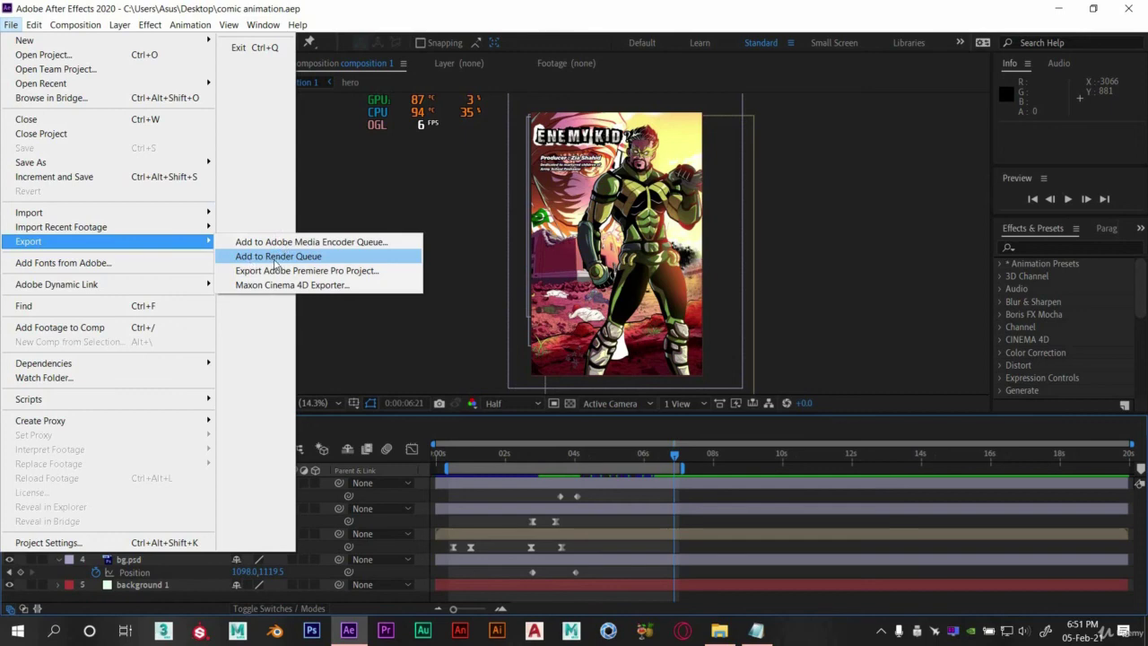
{"action": "left_click", "coordinate": [278, 257]}
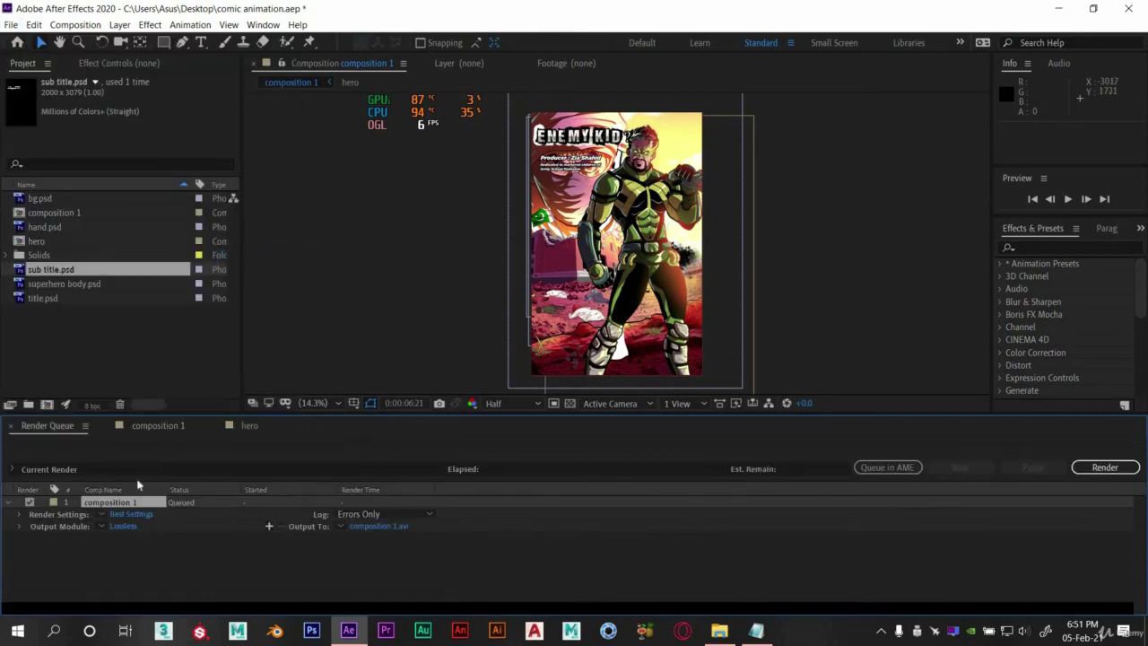
Set the output module's format for composition 1 to QuickTime.
{"action": "left_click", "coordinate": [124, 527]}
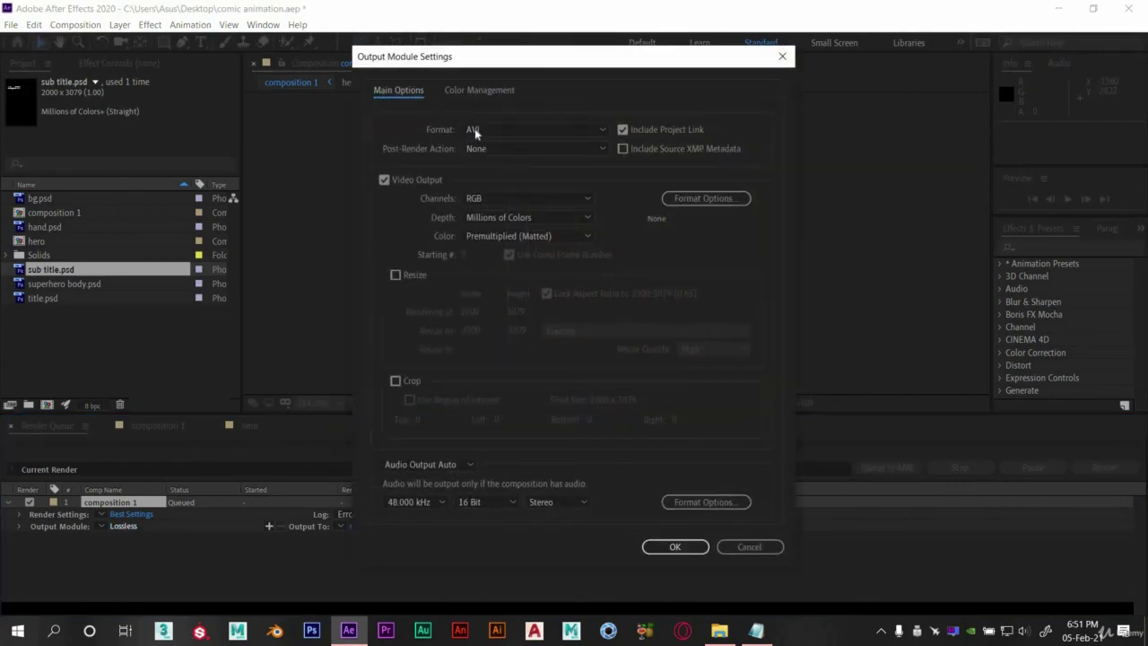
{"action": "left_click", "coordinate": [474, 128]}
{"action": "left_click", "coordinate": [498, 294]}
{"action": "left_click", "coordinate": [672, 547]}
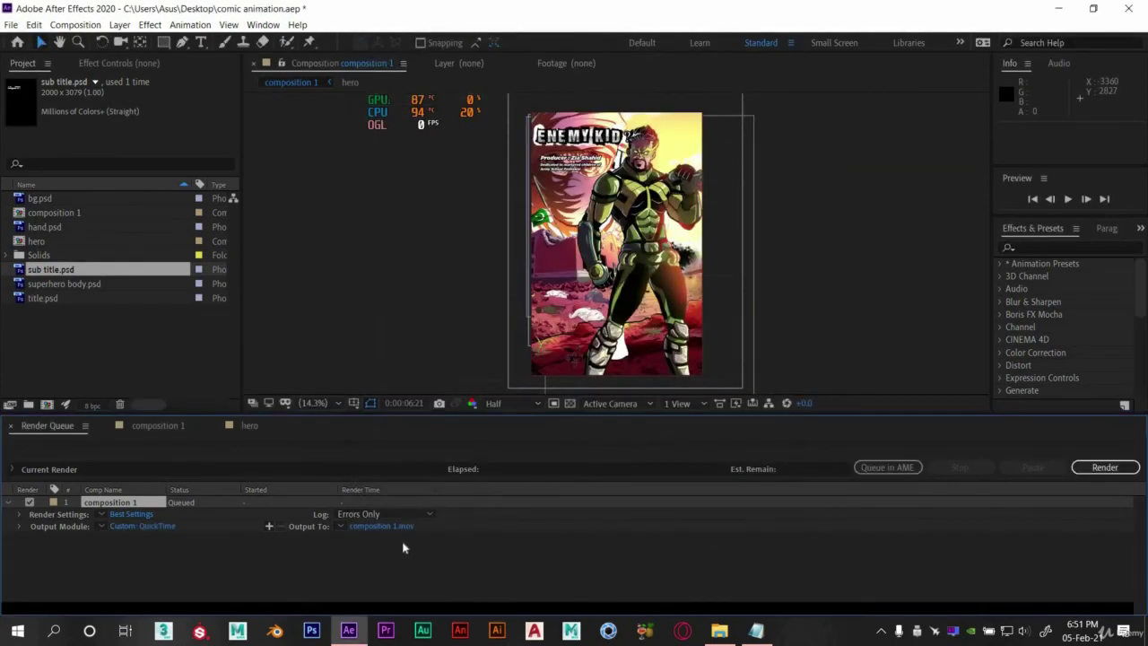
Set the output file to video 5 in D:\animation\ae cont. video\client file hero and render composition 1.
{"action": "left_click", "coordinate": [380, 527]}
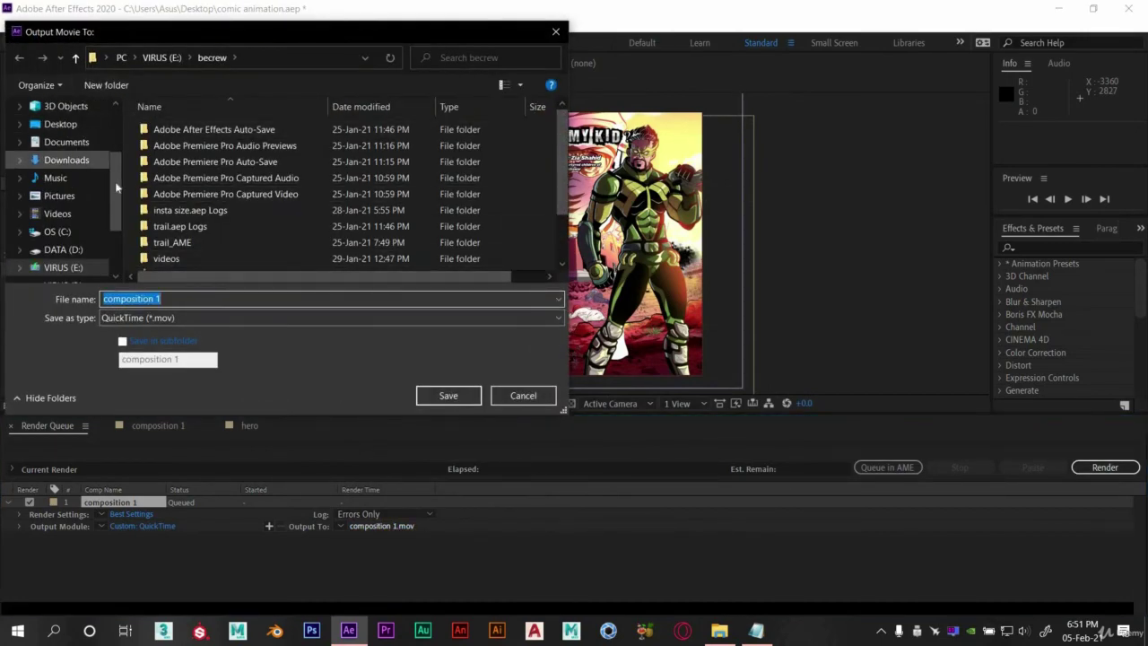
{"action": "scroll", "coordinate": [117, 213], "scroll_direction": "down", "scroll_amount": 1}
{"action": "scroll", "coordinate": [81, 188], "scroll_direction": "up", "scroll_amount": 1}
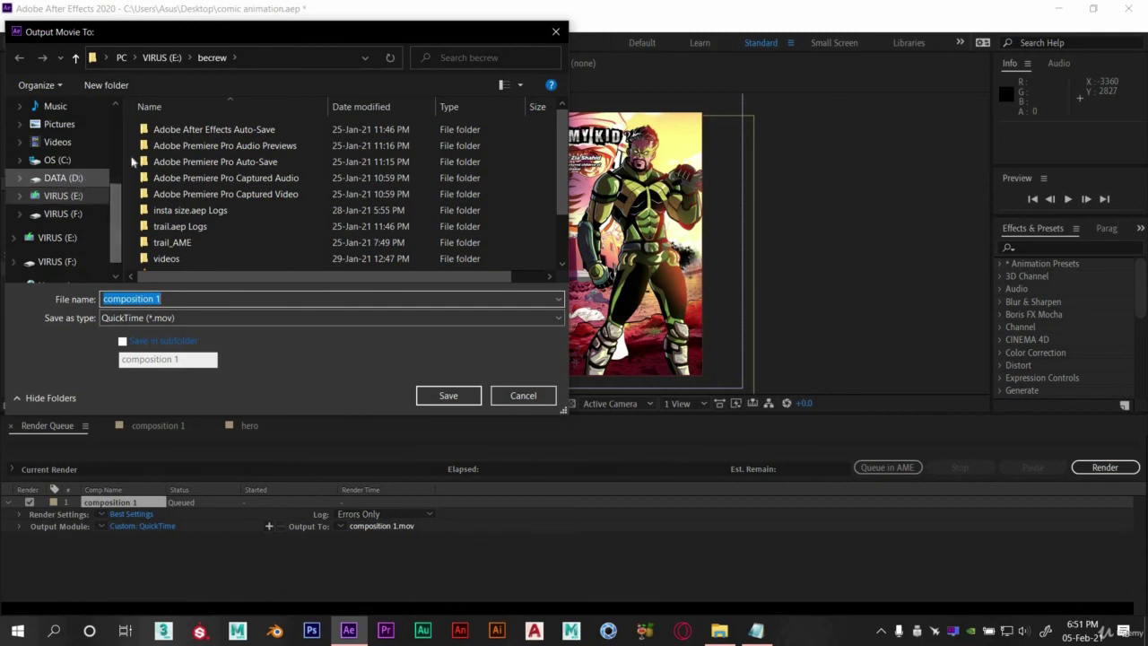
{"action": "left_click", "coordinate": [74, 179]}
{"action": "double_click", "coordinate": [174, 131]}
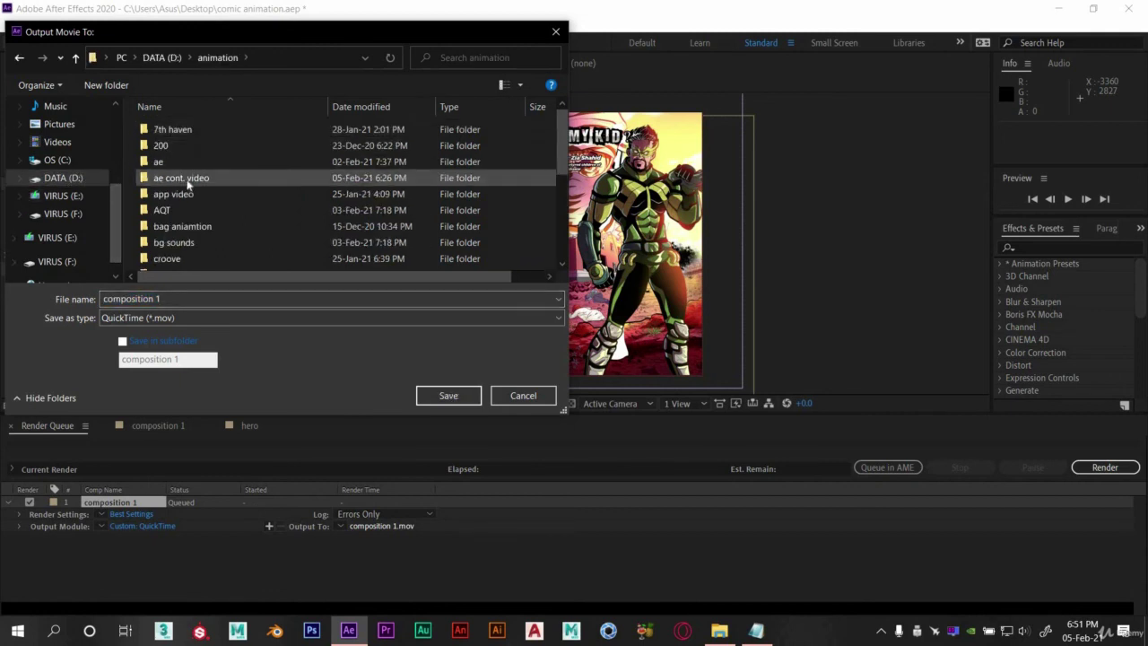
{"action": "double_click", "coordinate": [190, 180]}
{"action": "double_click", "coordinate": [510, 148]}
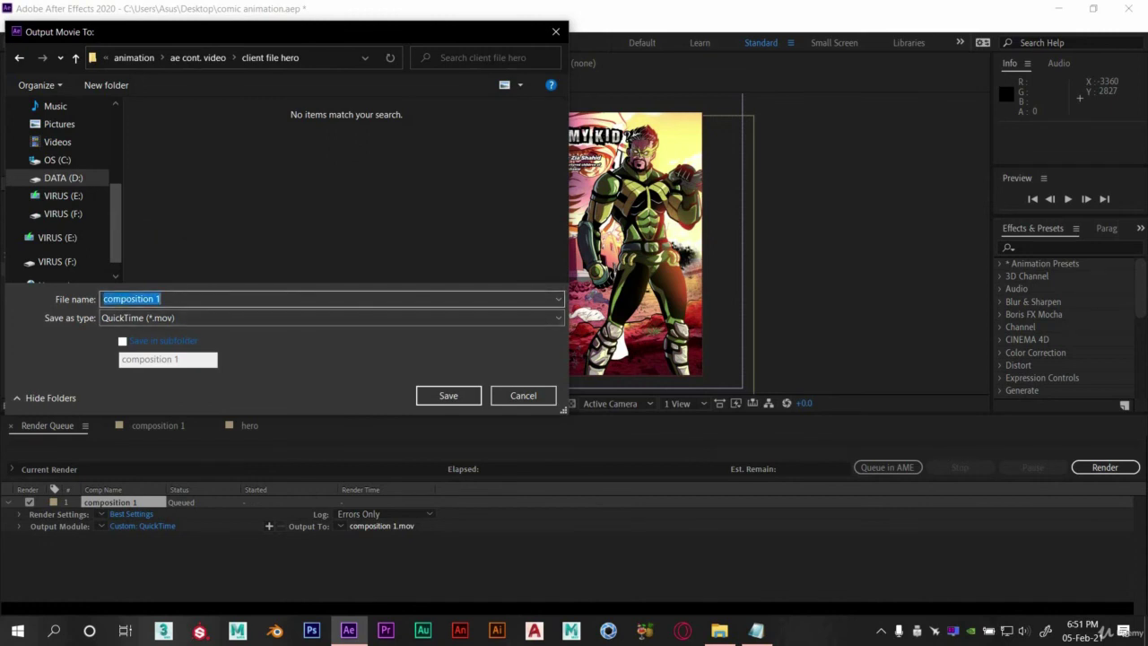
{"action": "type", "text": "video 5"}
{"action": "left_click", "coordinate": [448, 396]}
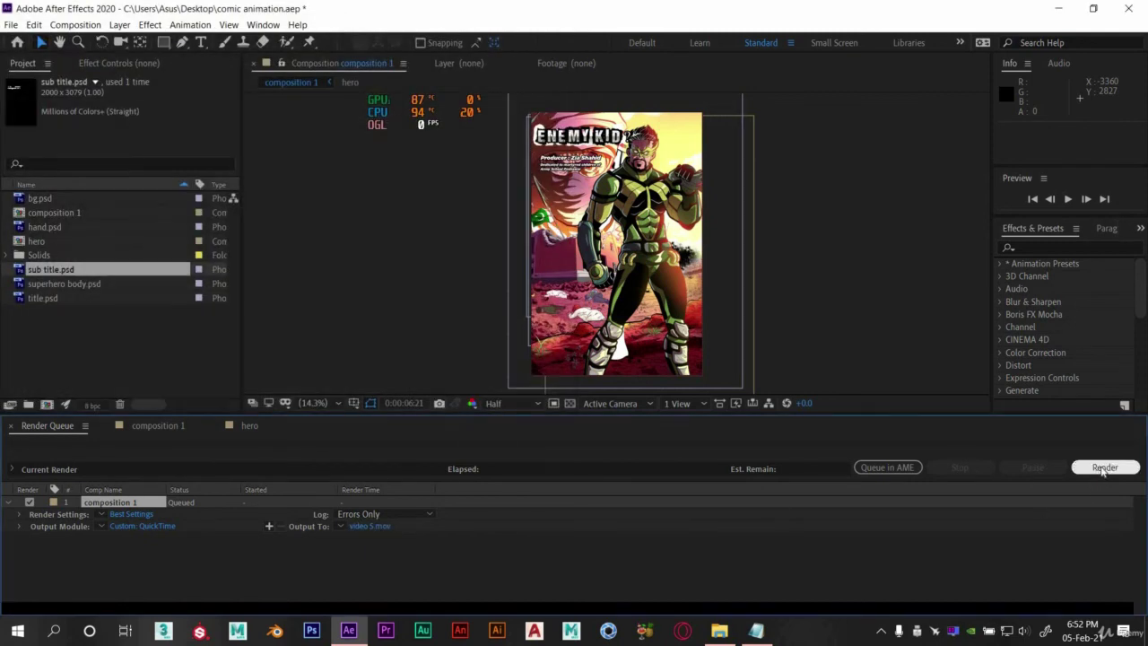
{"action": "left_click", "coordinate": [1105, 468]}
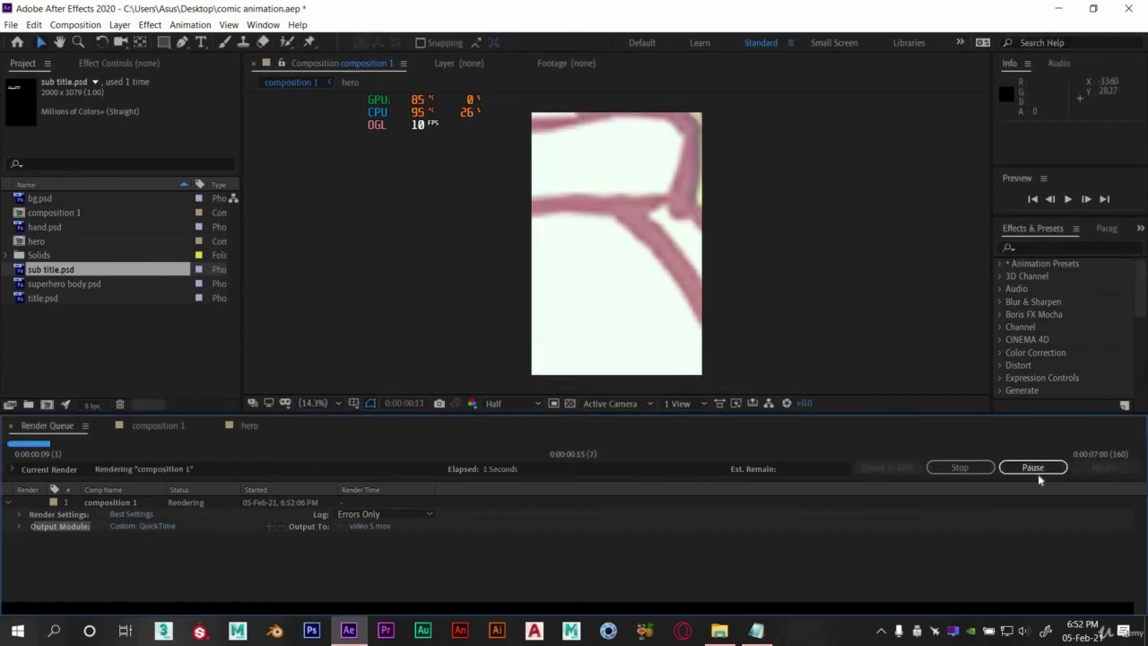
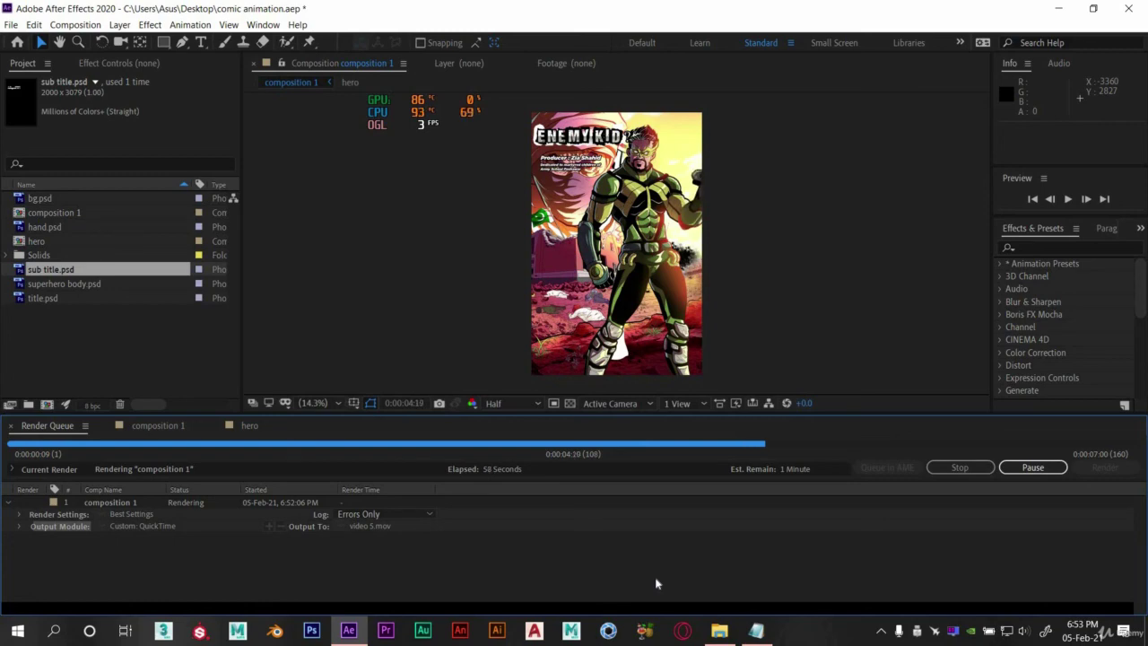
Switch to File Explorer, open the rendered video 5 from the client file hero folder in VLC and review it.
{"action": "left_click", "coordinate": [720, 630]}
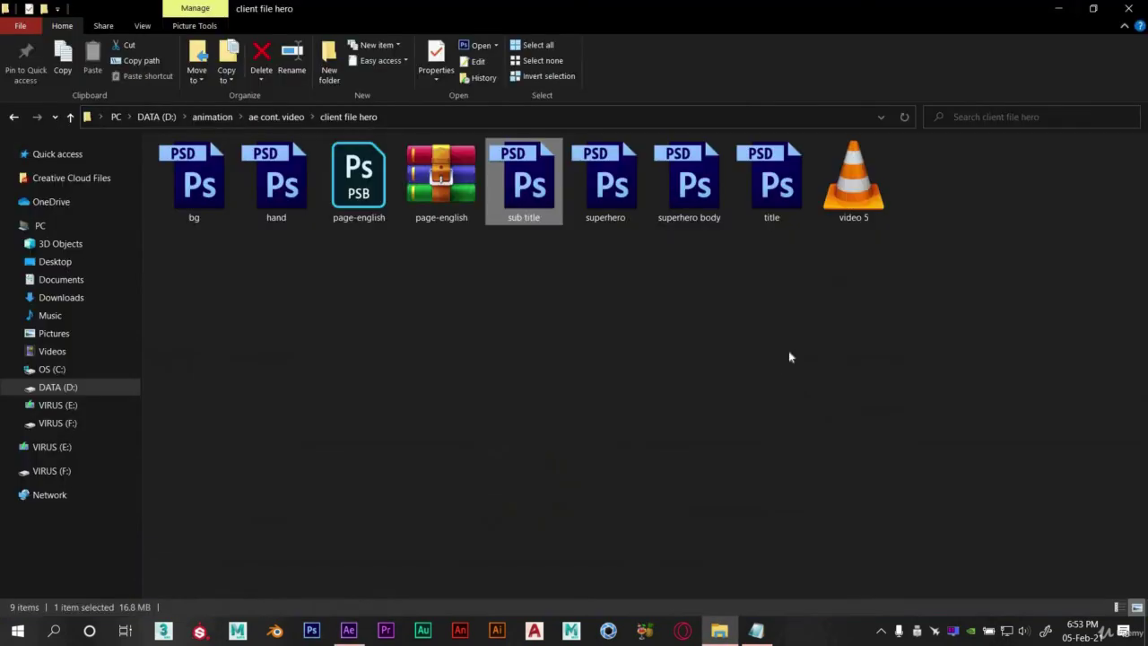
{"action": "left_click", "coordinate": [849, 196]}
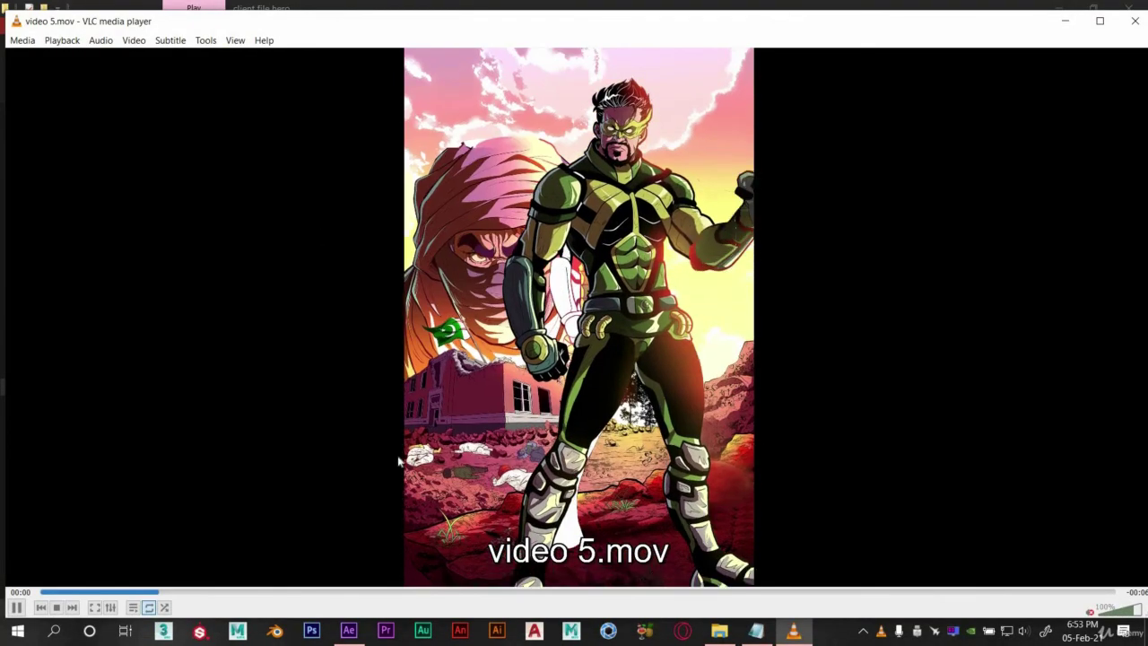
{"action": "left_click", "coordinate": [203, 592]}
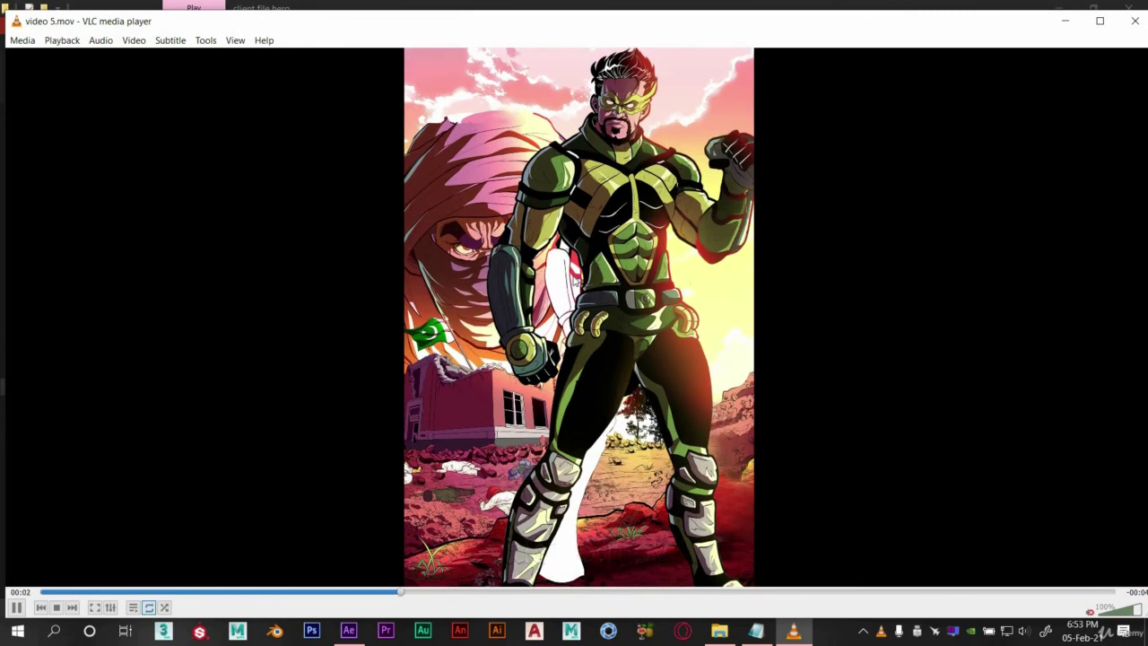